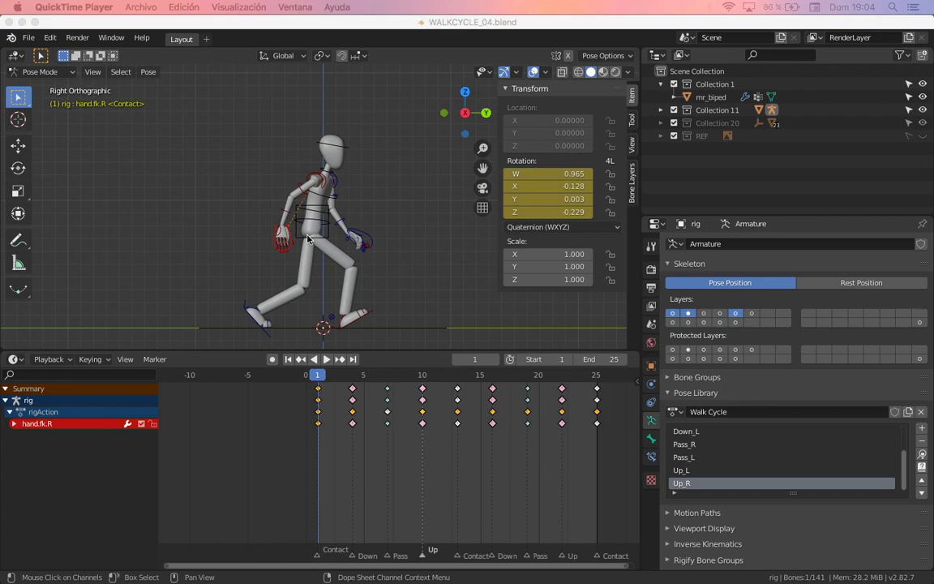
# - Play the walk cycle and examine the character from the front, side and perspective views
pyautogui.click(406, 201)
pyautogui.press('space')
pyautogui.moveTo(397, 213); pyautogui.dragTo(273, 207, button='middle')
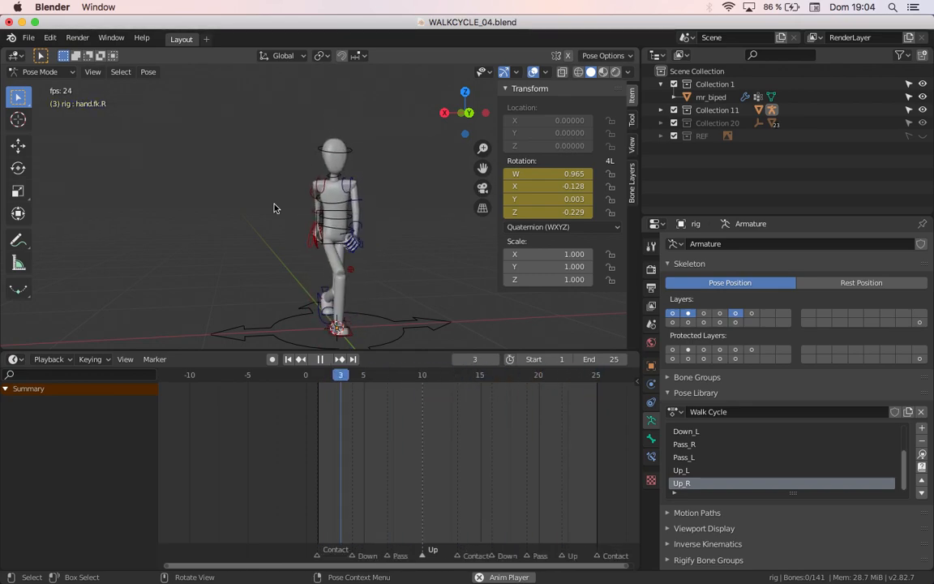
pyautogui.moveTo(281, 210); pyautogui.dragTo(361, 225, button='middle')
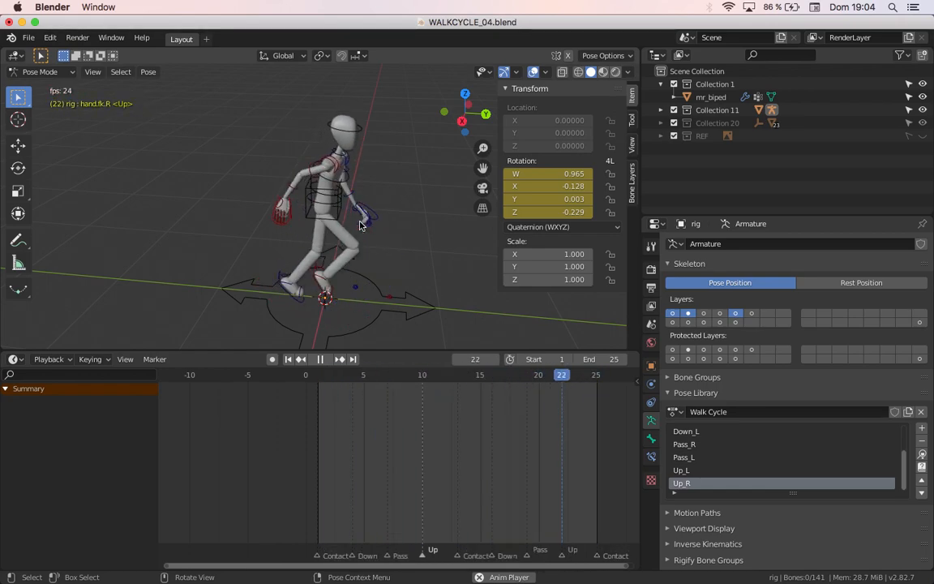
pyautogui.press('KP_1')
pyautogui.press('KP_3')
pyautogui.scroll(3, 306, 236)
pyautogui.press('Escape')
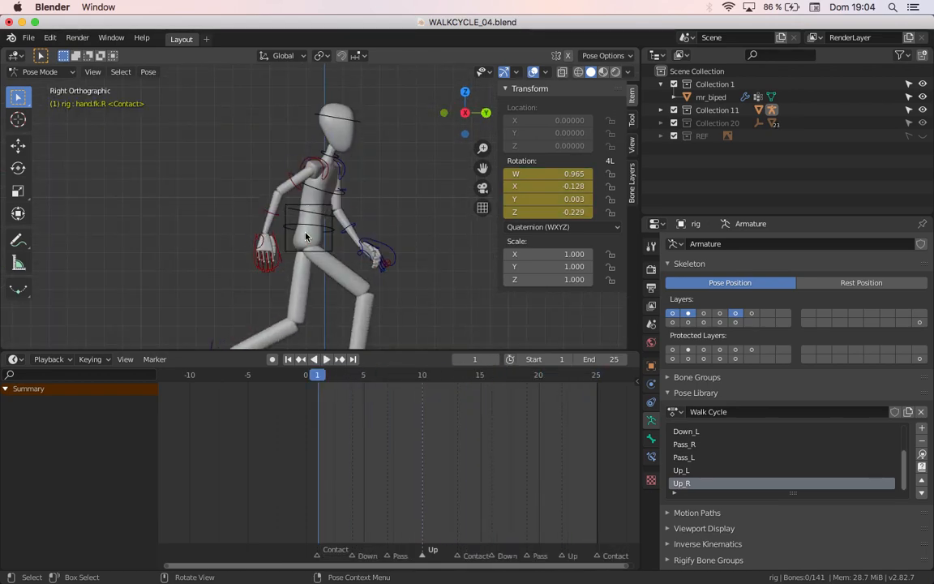
# - Examine the frame 1 contact pose from the side, checking the feet, legs, hands, torso and head
pyautogui.keyDown('shift'); pyautogui.moveTo(351, 230); pyautogui.dragTo(327, 166, button='middle'); pyautogui.keyUp('shift')
pyautogui.scroll(1, 329, 179)
pyautogui.scroll(3, 324, 185)
pyautogui.scroll(-3, 319, 190)
pyautogui.keyDown('shift'); pyautogui.moveTo(379, 324); pyautogui.dragTo(377, 268, button='middle'); pyautogui.keyUp('shift')
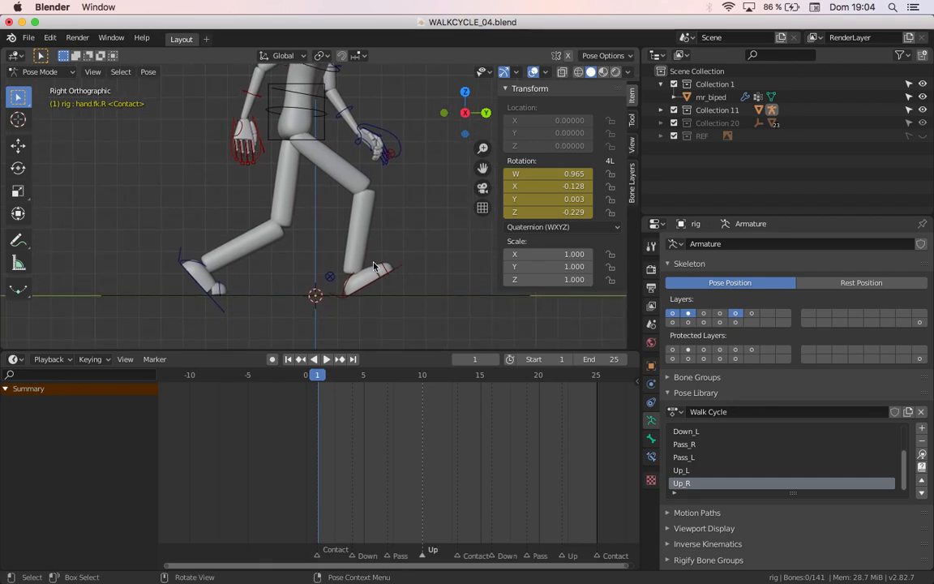
pyautogui.keyDown('shift'); pyautogui.moveTo(266, 188); pyautogui.dragTo(310, 247, button='middle'); pyautogui.keyUp('shift')
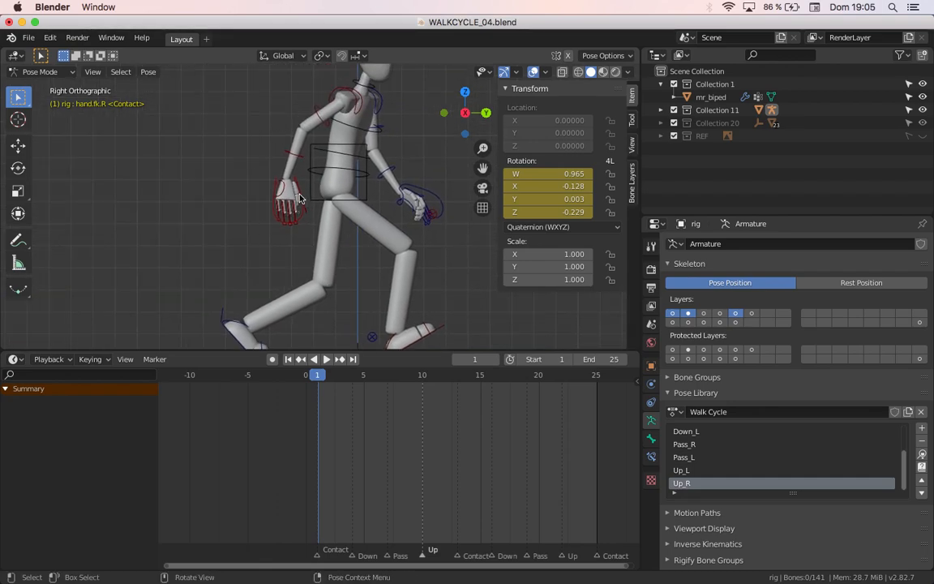
pyautogui.scroll(2, 300, 195)
pyautogui.keyDown('shift'); pyautogui.moveTo(293, 155); pyautogui.dragTo(295, 215, button='middle'); pyautogui.keyUp('shift')
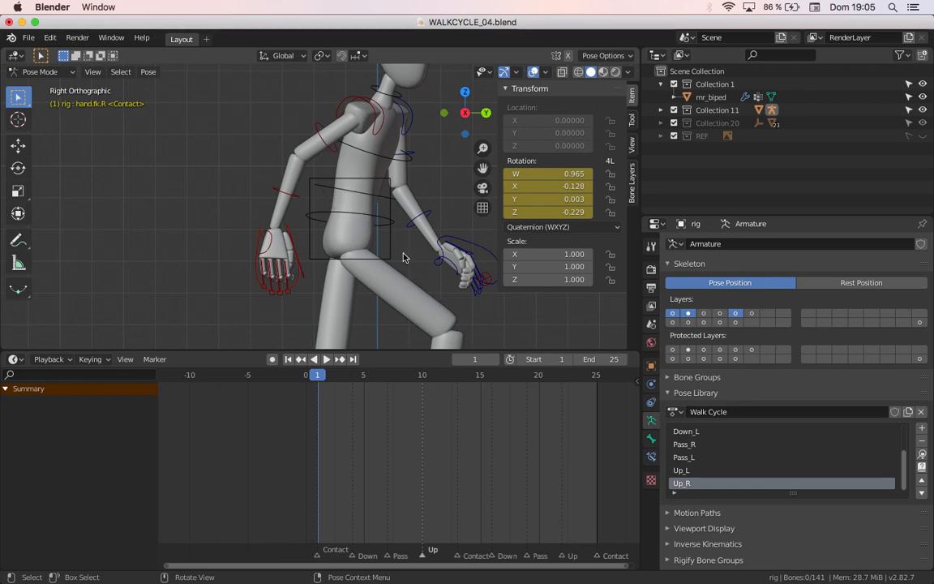
pyautogui.keyDown('shift'); pyautogui.moveTo(403, 257); pyautogui.dragTo(405, 314, button='middle'); pyautogui.keyUp('shift')
pyautogui.keyDown('shift'); pyautogui.moveTo(400, 96); pyautogui.dragTo(398, 130, button='middle'); pyautogui.keyUp('shift')
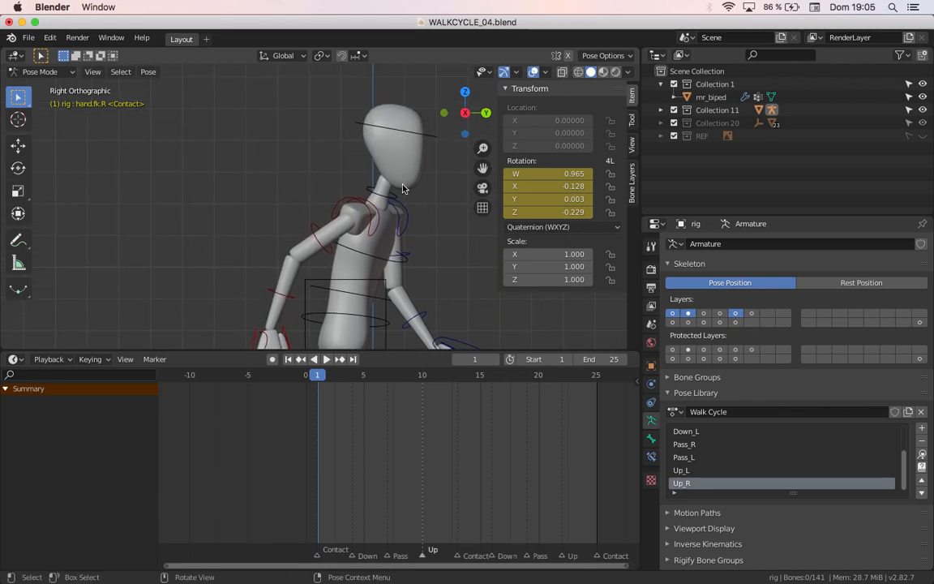
pyautogui.keyDown('shift'); pyautogui.moveTo(454, 282); pyautogui.dragTo(390, 94, button='middle'); pyautogui.keyUp('shift')
pyautogui.scroll(-5, 332, 212)
pyautogui.scroll(5, 341, 235)
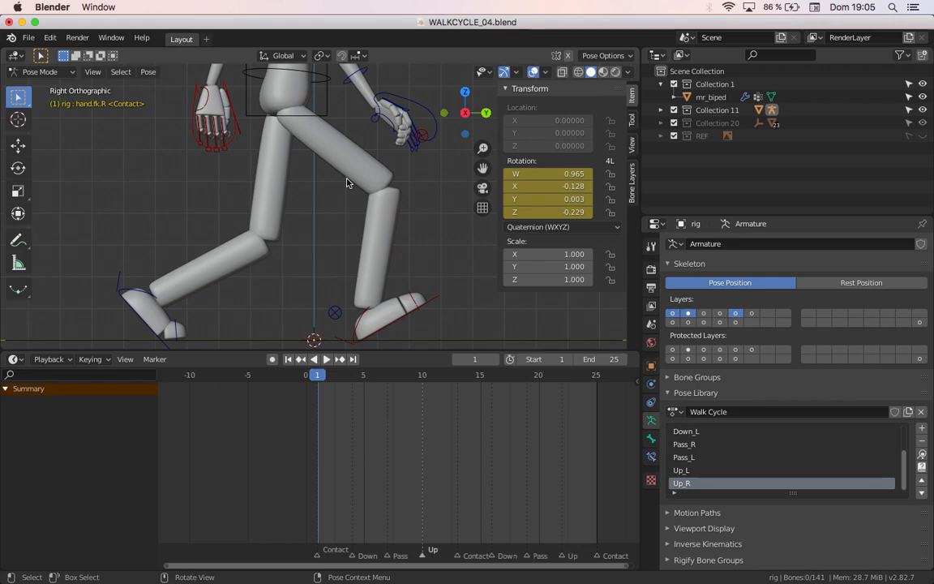
pyautogui.keyDown('shift'); pyautogui.moveTo(341, 188); pyautogui.dragTo(339, 219, button='middle'); pyautogui.keyUp('shift')
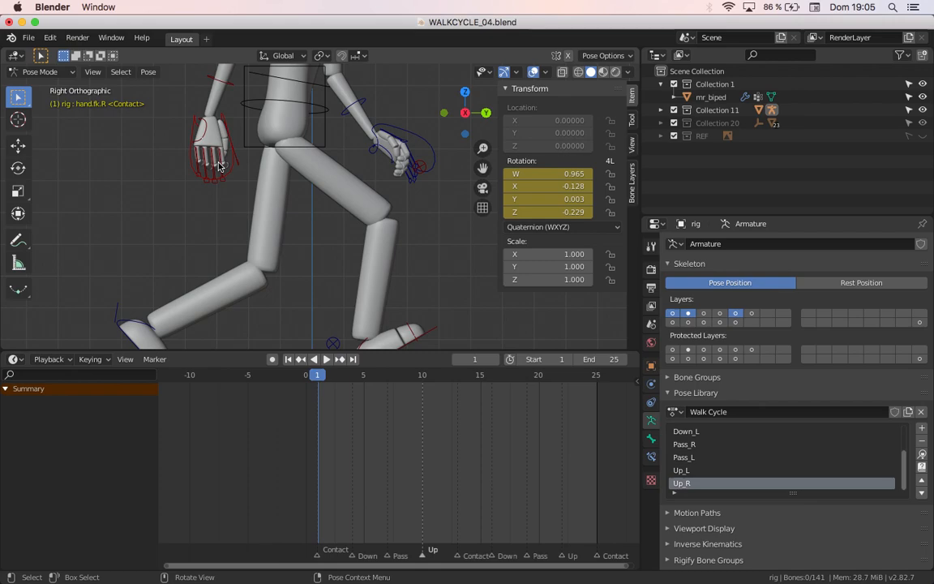
pyautogui.scroll(-1, 213, 177)
pyautogui.scroll(-1, 254, 170)
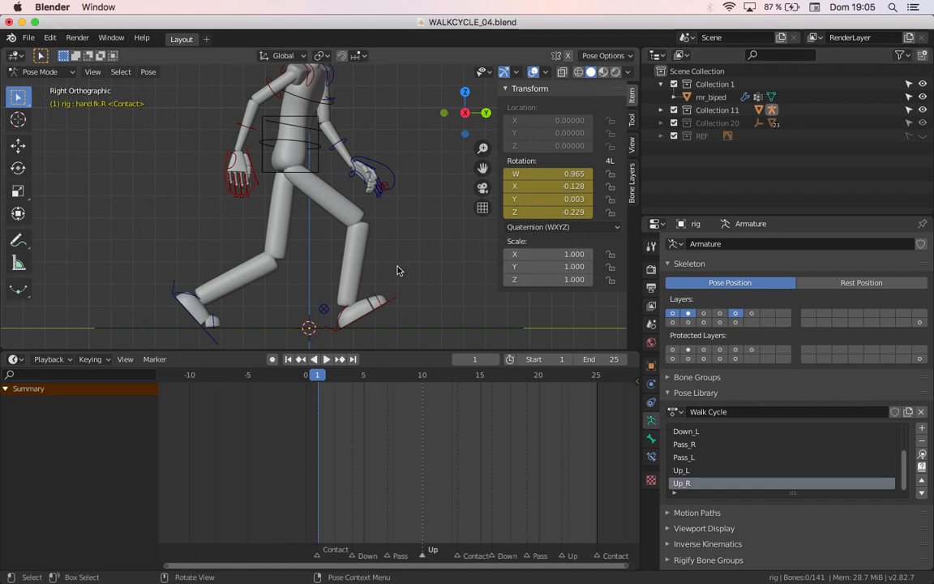
pyautogui.keyDown('shift'); pyautogui.moveTo(397, 226); pyautogui.dragTo(401, 260, button='middle'); pyautogui.keyUp('shift')
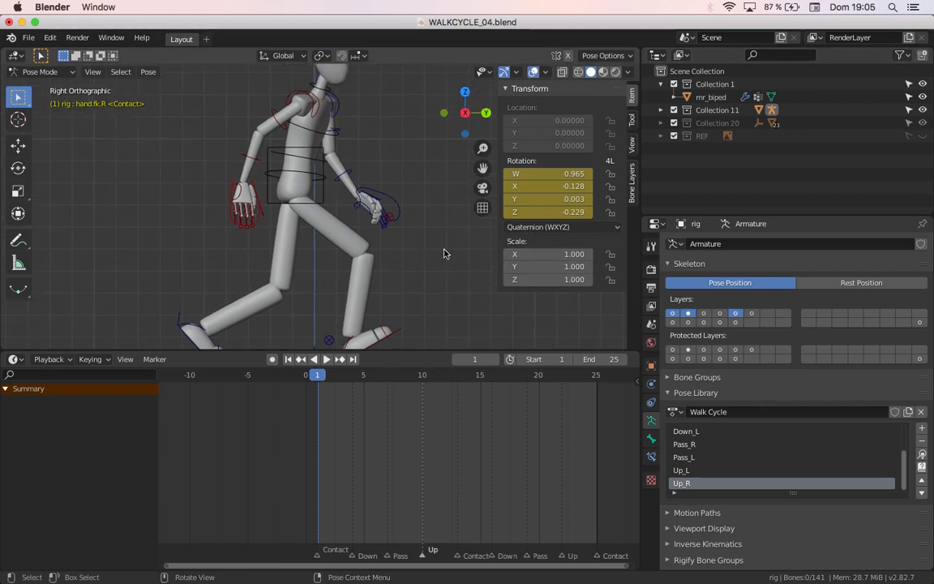
# - Calculate an In Range motion path for the left hand's FK control
pyautogui.scroll(-3, 762, 351)
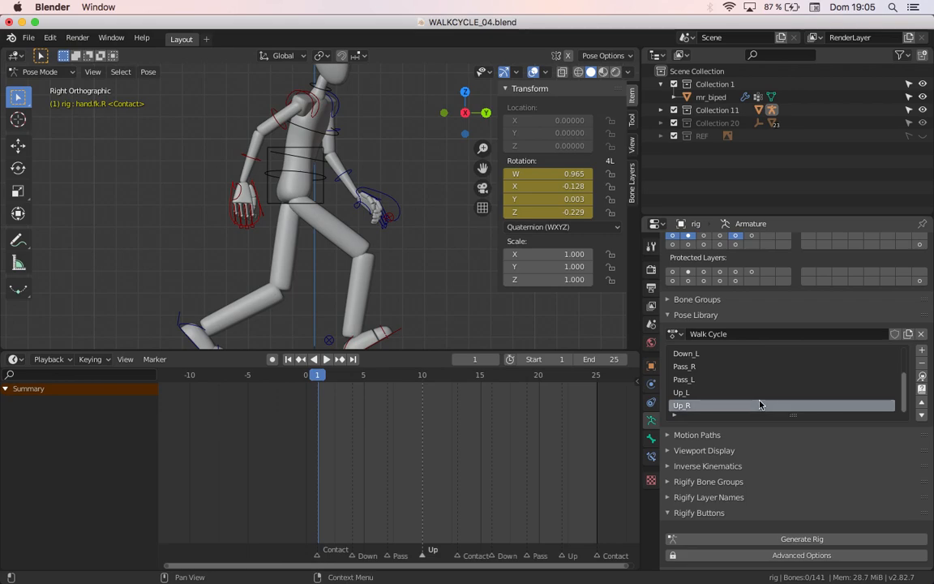
pyautogui.click(732, 435)
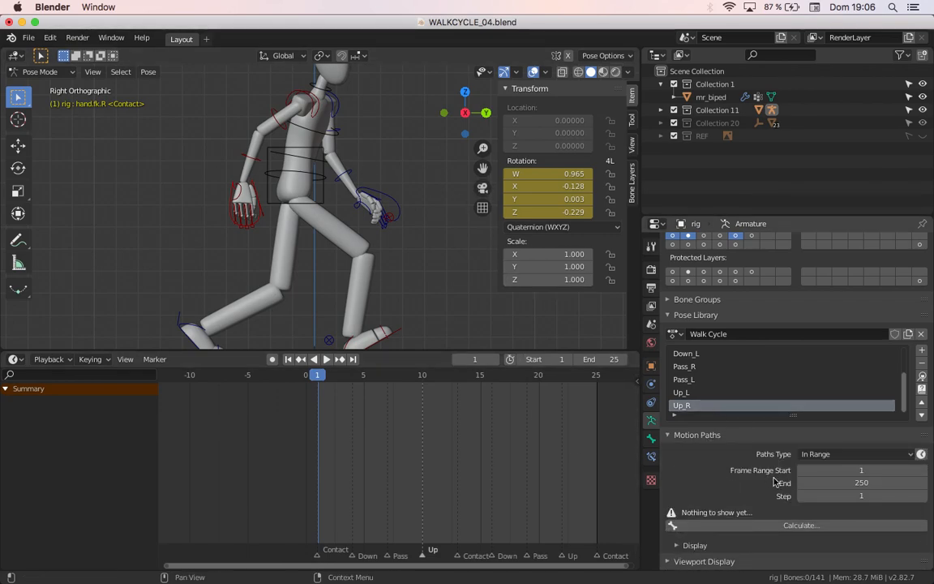
pyautogui.scroll(2, 342, 209)
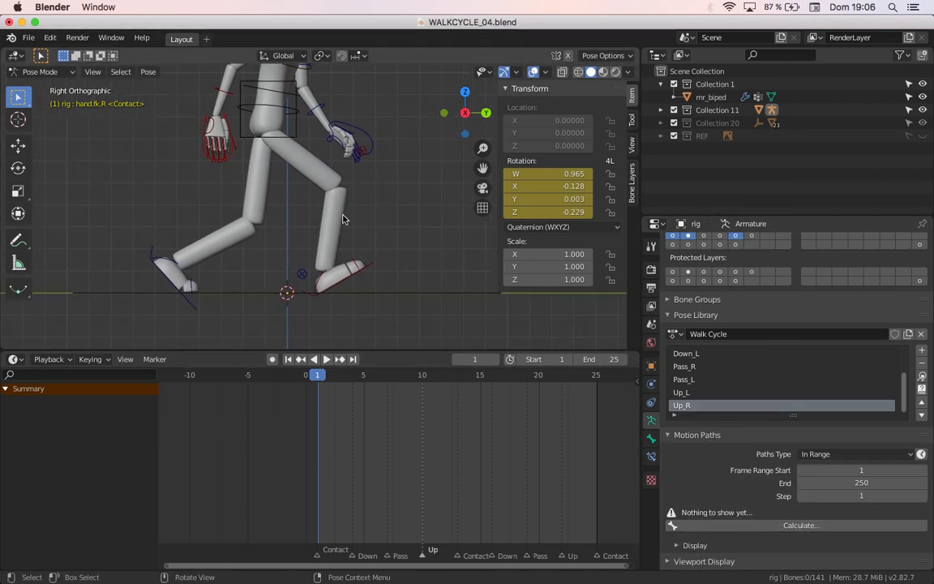
pyautogui.scroll(2, 378, 234)
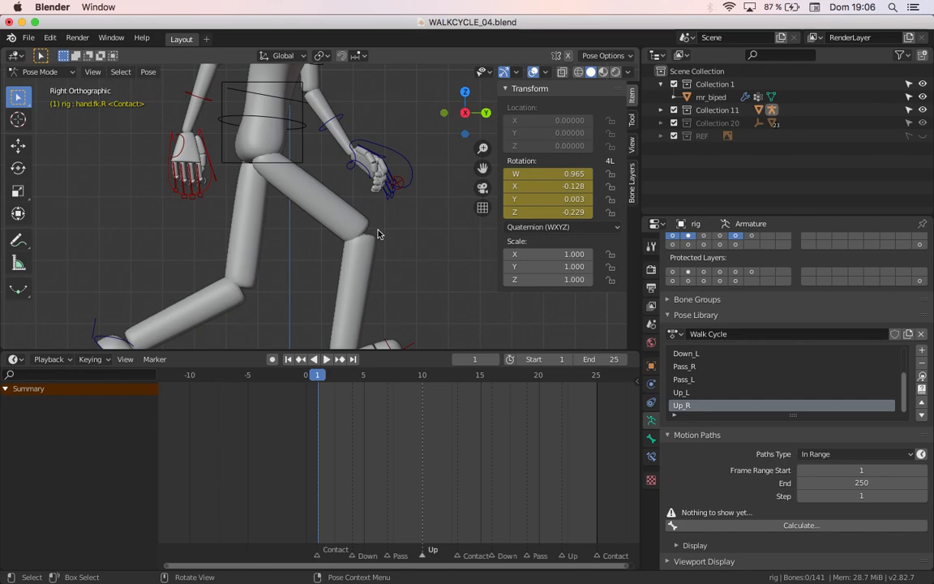
pyautogui.click(404, 154)
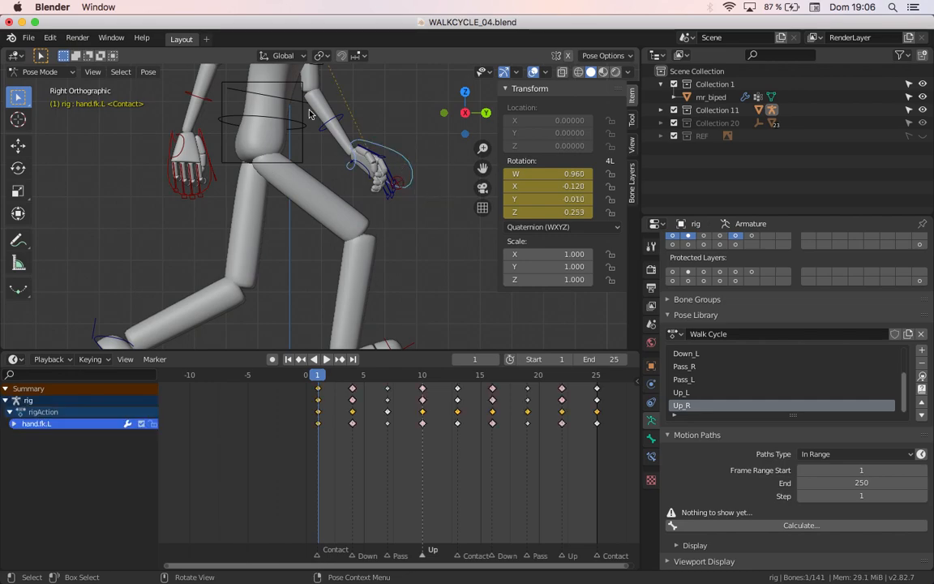
pyautogui.click(774, 525)
pyautogui.click(775, 535)
pyautogui.moveTo(377, 242)
pyautogui.mouseDown(button='middle')
pyautogui.moveTo(175, 275)
pyautogui.moveTo(334, 243)
pyautogui.moveTo(415, 264)
pyautogui.moveTo(339, 226)
pyautogui.moveTo(366, 286)
pyautogui.moveTo(244, 237)
pyautogui.moveTo(175, 236)
pyautogui.moveTo(316, 268)
pyautogui.moveTo(395, 257)
pyautogui.mouseUp(button='middle')
pyautogui.moveTo(451, 261); pyautogui.dragTo(567, 280, button='middle')
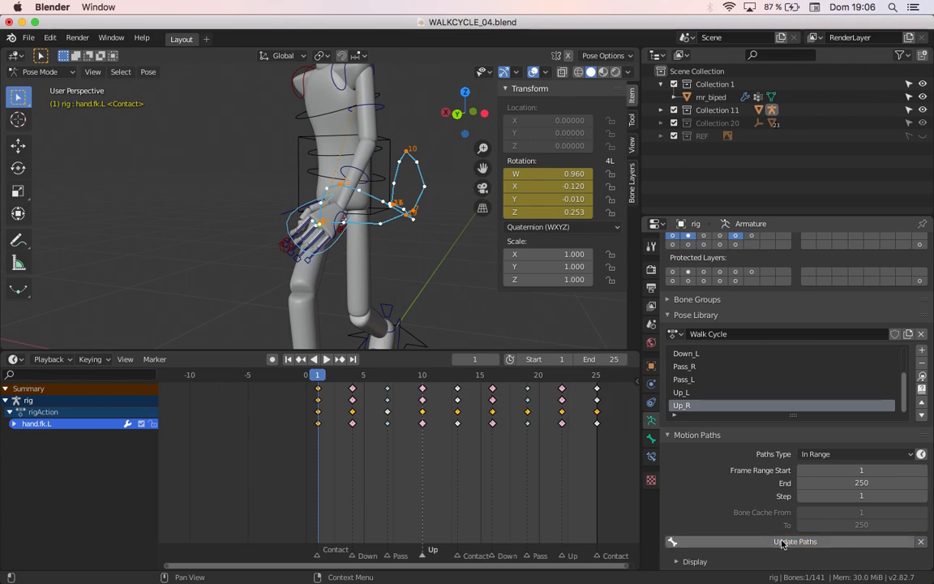
# - Clear the left hand's motion path and recalculate it with the Around Frame path type
pyautogui.click(921, 541)
pyautogui.click(809, 526)
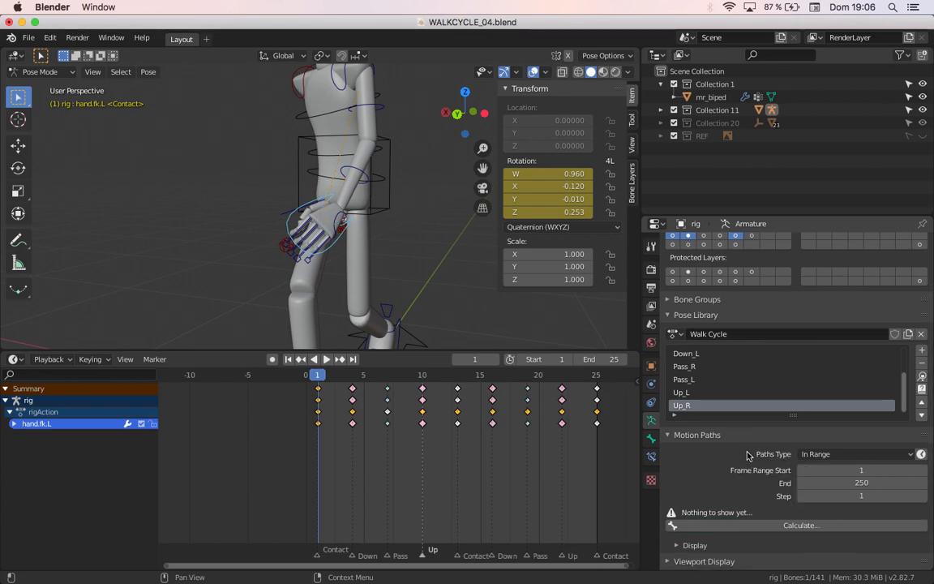
pyautogui.click(828, 454)
pyautogui.click(825, 468)
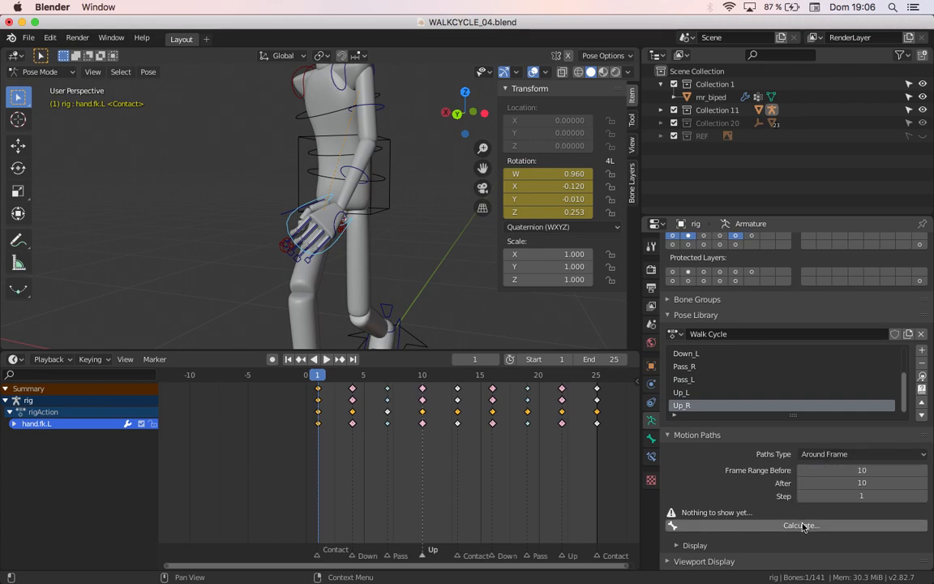
pyautogui.click(798, 525)
pyautogui.click(793, 532)
# - Play and scrub the walk cycle to examine the left hand's Around Frame motion path from several angles
pyautogui.moveTo(296, 253); pyautogui.dragTo(445, 255, button='middle')
pyautogui.press('space')
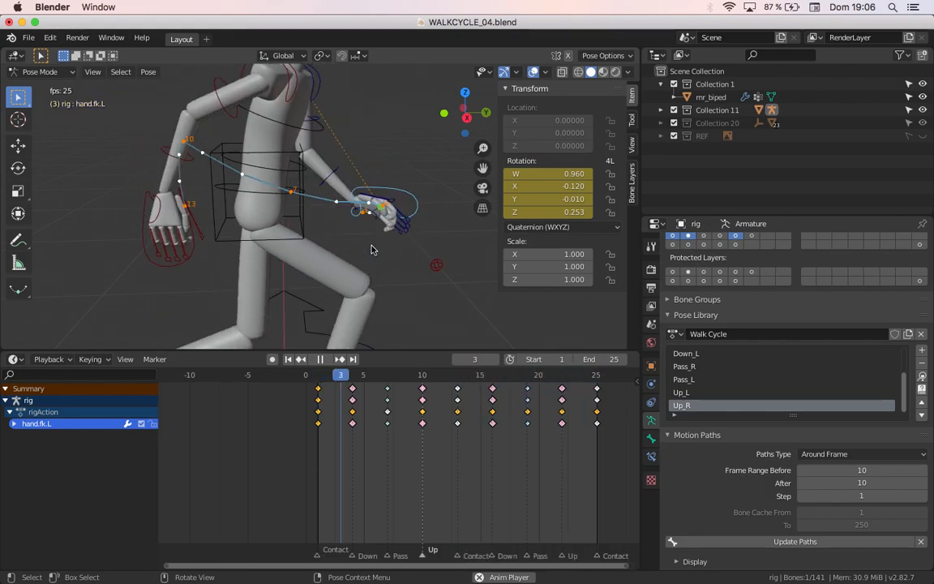
pyautogui.press('Escape')
pyautogui.moveTo(355, 236); pyautogui.dragTo(328, 244, button='middle')
pyautogui.moveTo(322, 376); pyautogui.dragTo(389, 343)
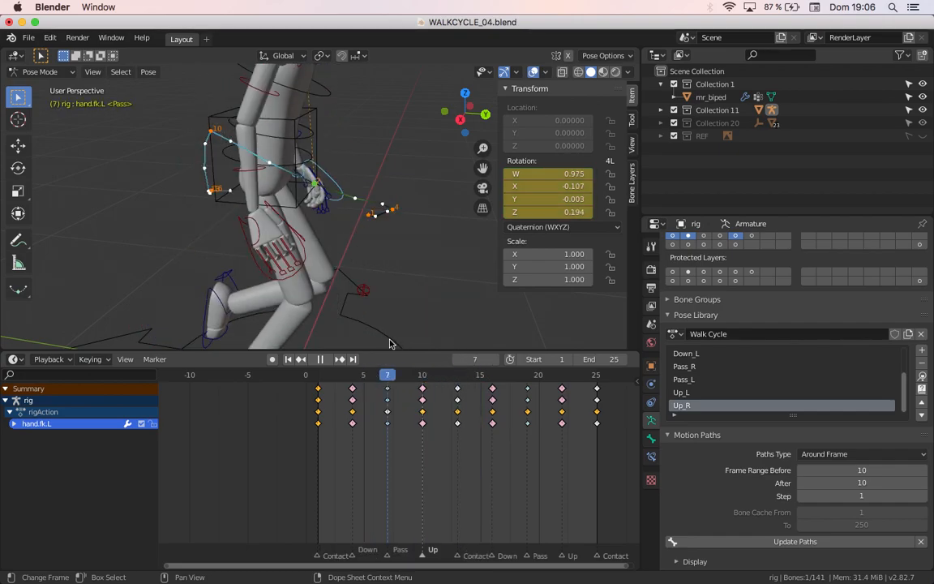
pyautogui.moveTo(388, 333); pyautogui.dragTo(386, 173, button='middle')
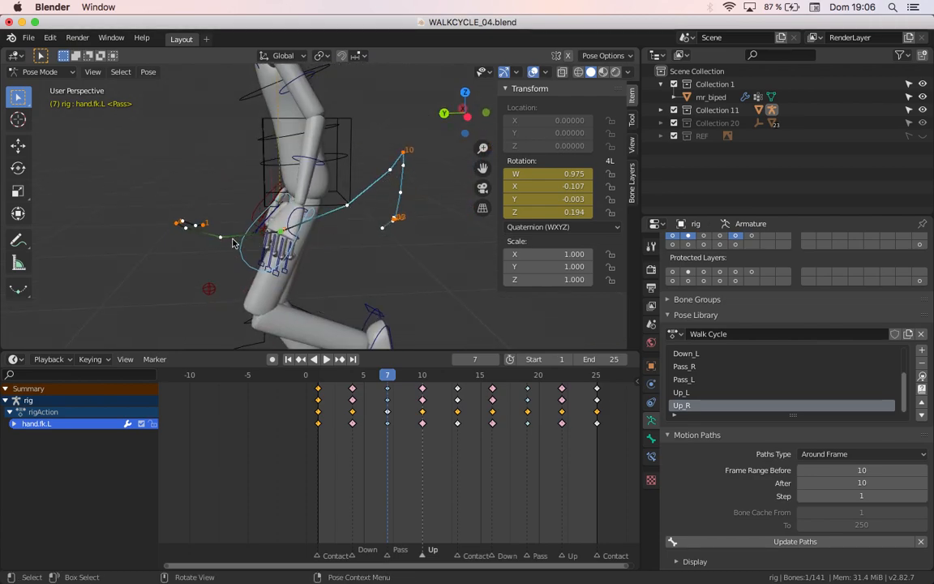
pyautogui.moveTo(217, 246); pyautogui.dragTo(356, 297, button='middle')
pyautogui.moveTo(408, 376); pyautogui.dragTo(444, 380)
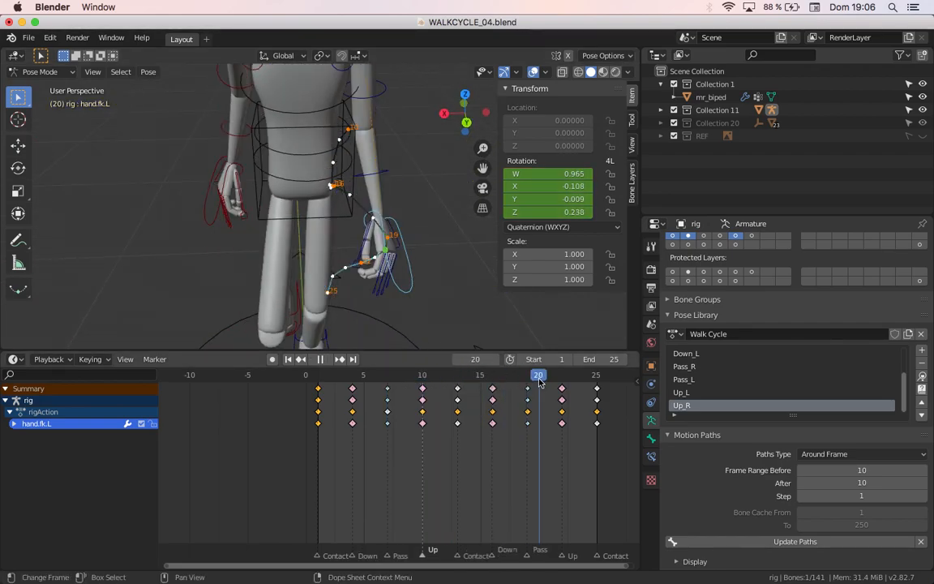
pyautogui.press('space')
pyautogui.moveTo(410, 308); pyautogui.dragTo(360, 286, button='middle')
pyautogui.scroll(2, 361, 286)
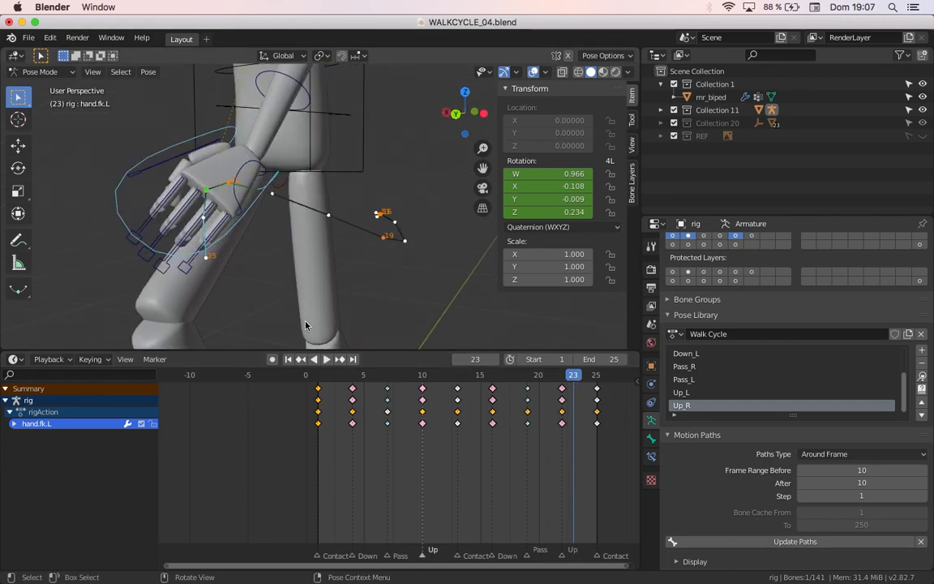
# - Set the paths type back to In Range and update the left hand's motion path
pyautogui.click(825, 454)
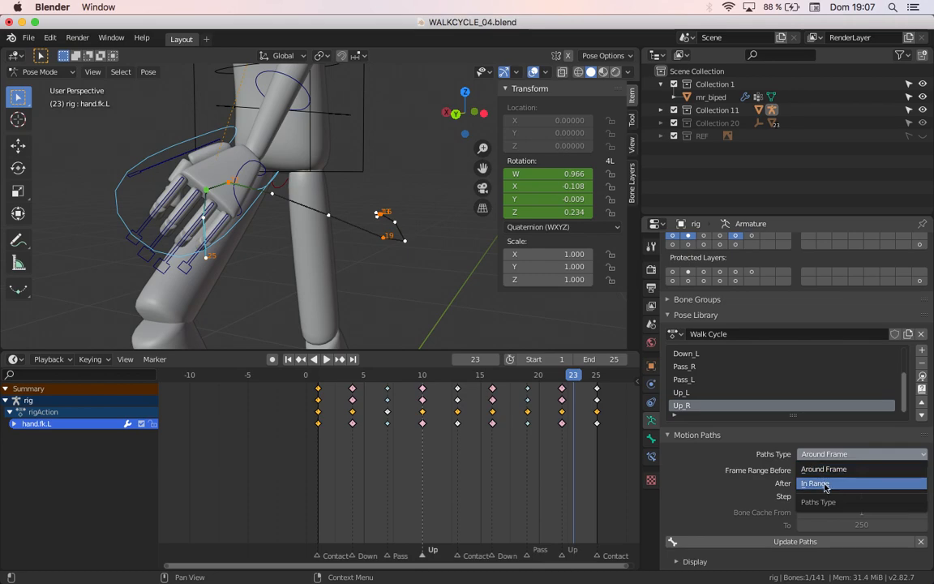
pyautogui.click(824, 483)
pyautogui.click(756, 546)
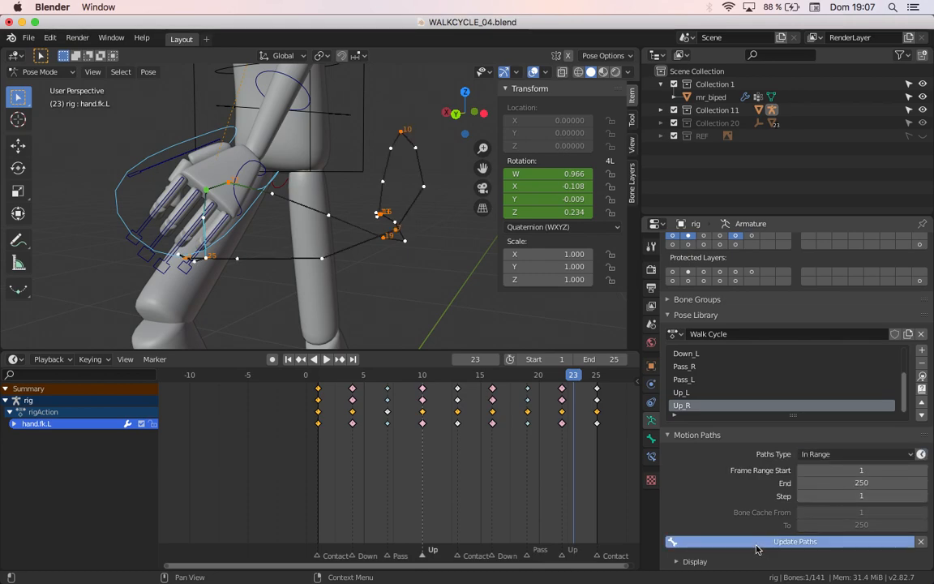
pyautogui.scroll(-4, 810, 486)
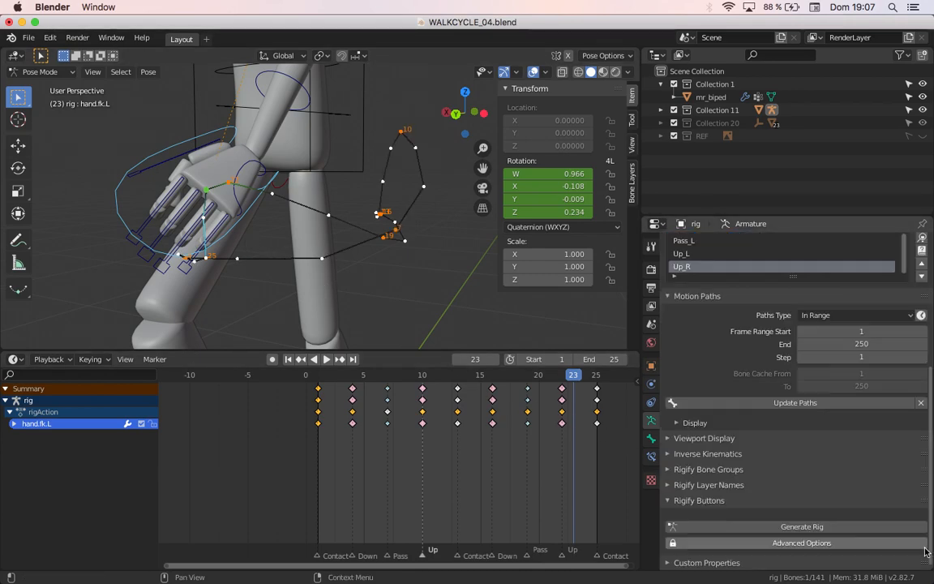
pyautogui.click(767, 402)
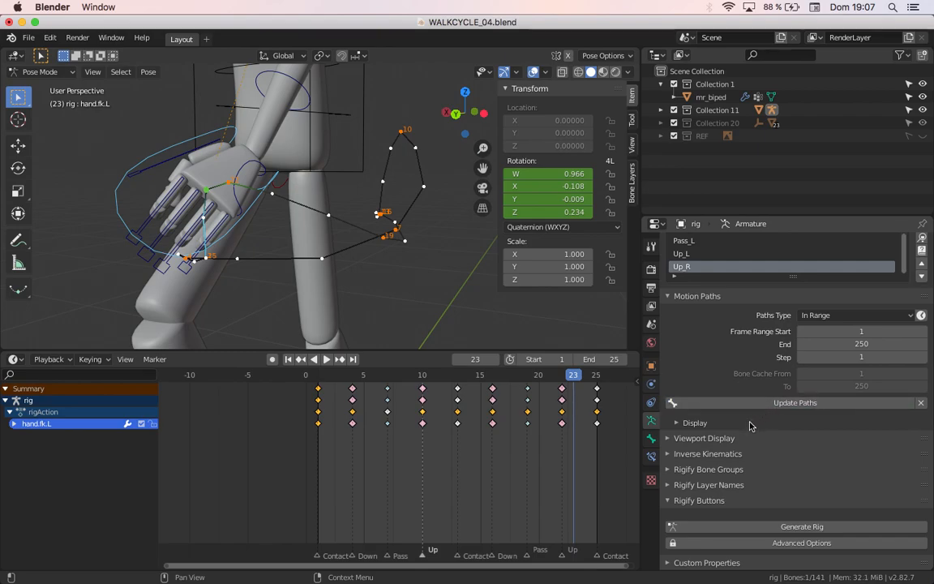
# - Play the animation and examine the left hand's full-range motion path from the front and side
pyautogui.moveTo(239, 237); pyautogui.dragTo(285, 226, button='middle')
pyautogui.press('space')
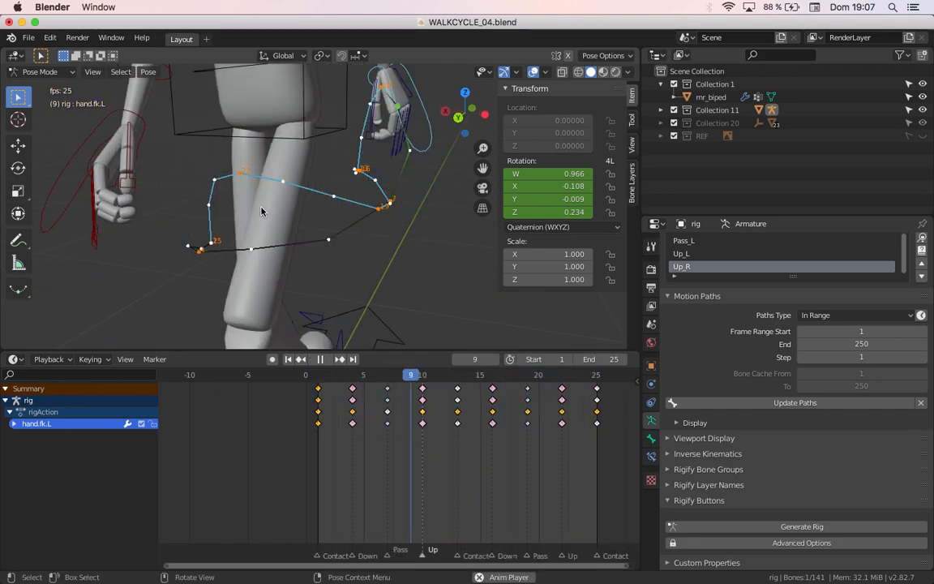
pyautogui.press('space')
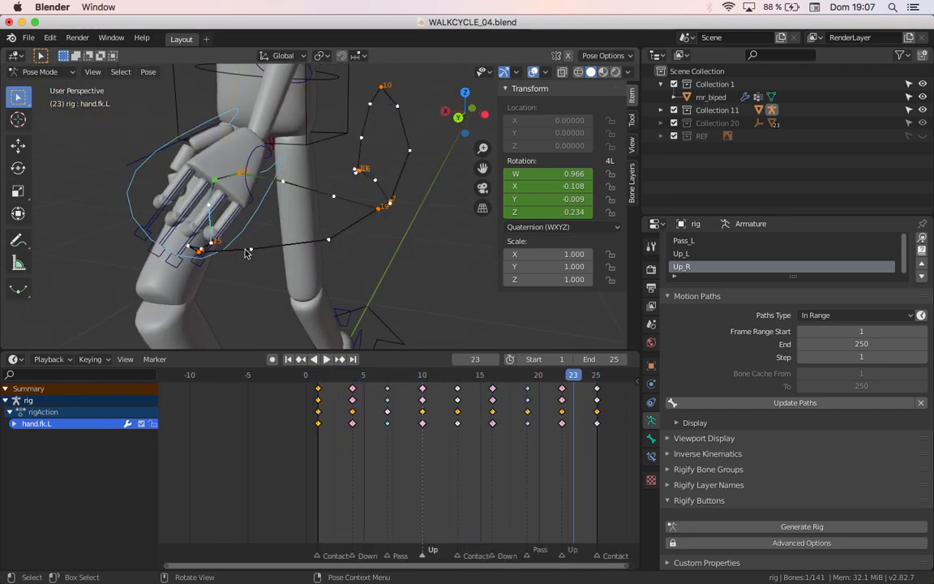
pyautogui.moveTo(373, 283); pyautogui.dragTo(235, 257, button='middle')
pyautogui.moveTo(390, 161); pyautogui.dragTo(328, 199, button='middle')
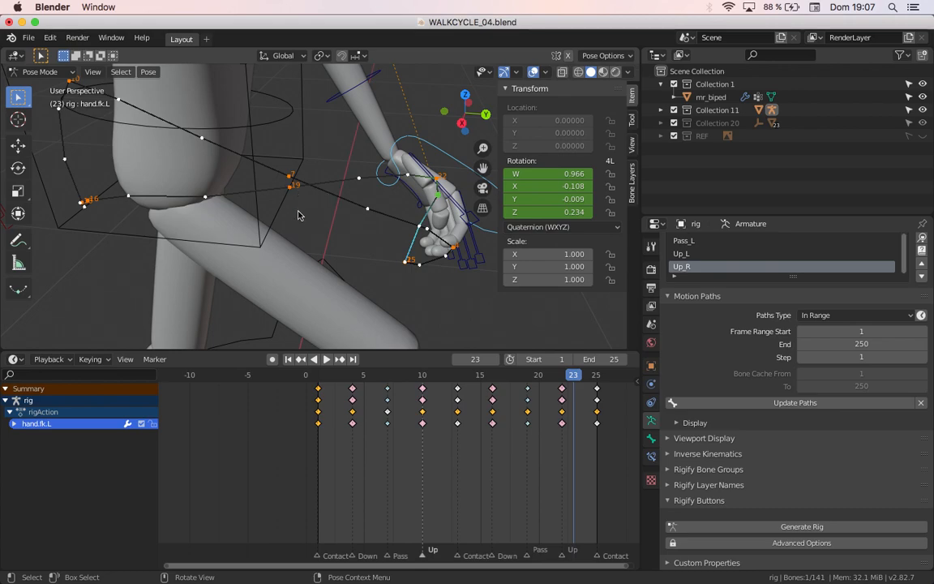
pyautogui.moveTo(298, 214); pyautogui.dragTo(322, 200, button='middle')
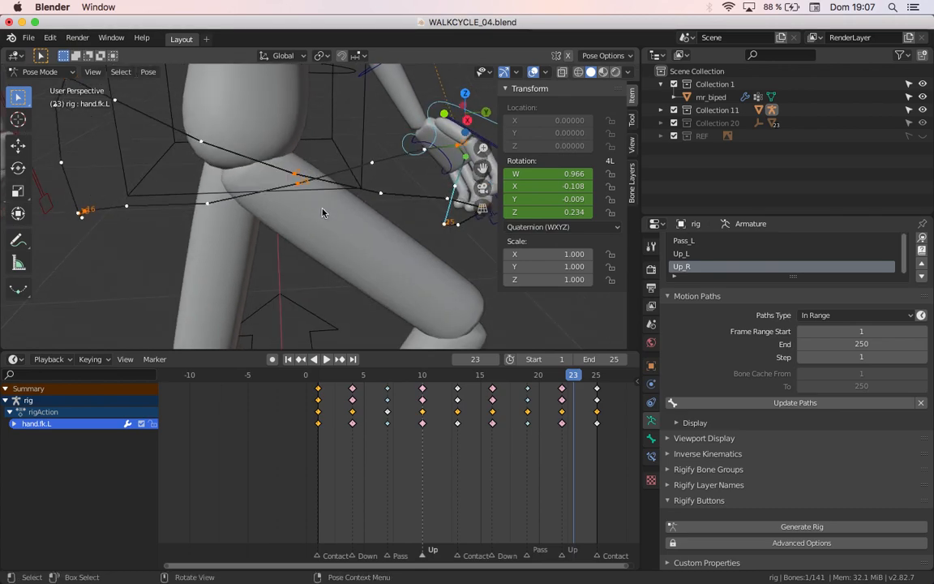
# - Select the right foot control in side view and calculate its motion path for frames 1 to 250, baked at the tails
pyautogui.scroll(-5, 341, 208)
pyautogui.press('KP_3')
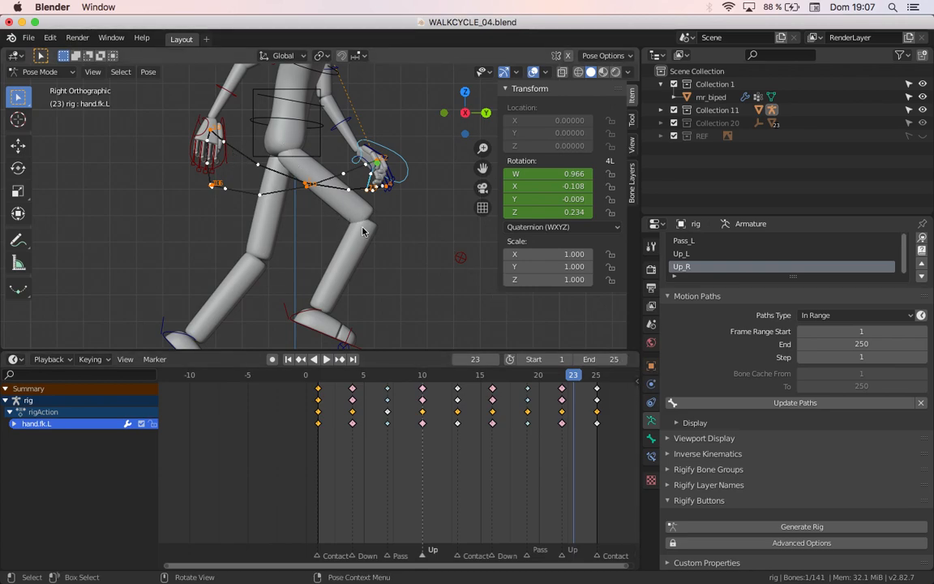
pyautogui.keyDown('shift'); pyautogui.moveTo(344, 340); pyautogui.dragTo(353, 254, button='middle'); pyautogui.keyUp('shift')
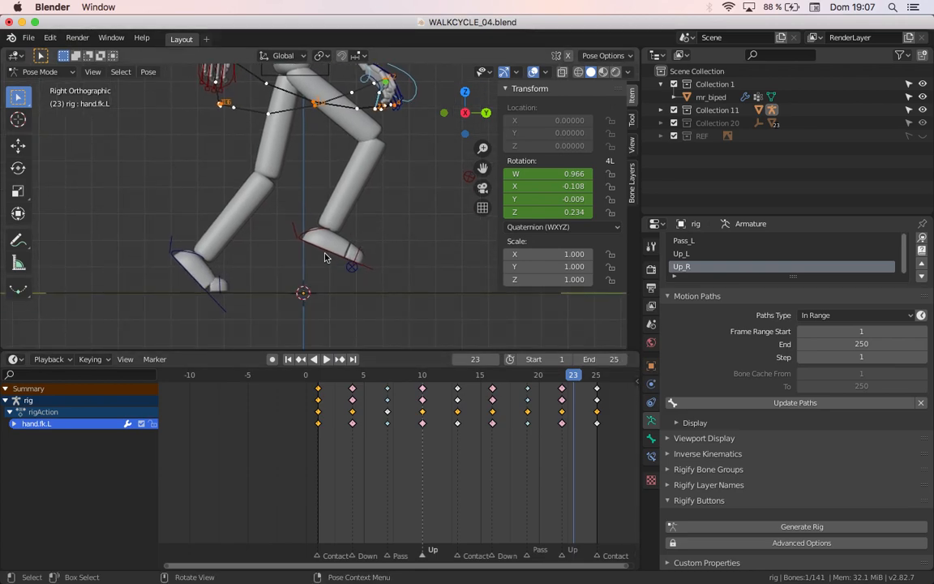
pyautogui.click(325, 258)
pyautogui.click(754, 403)
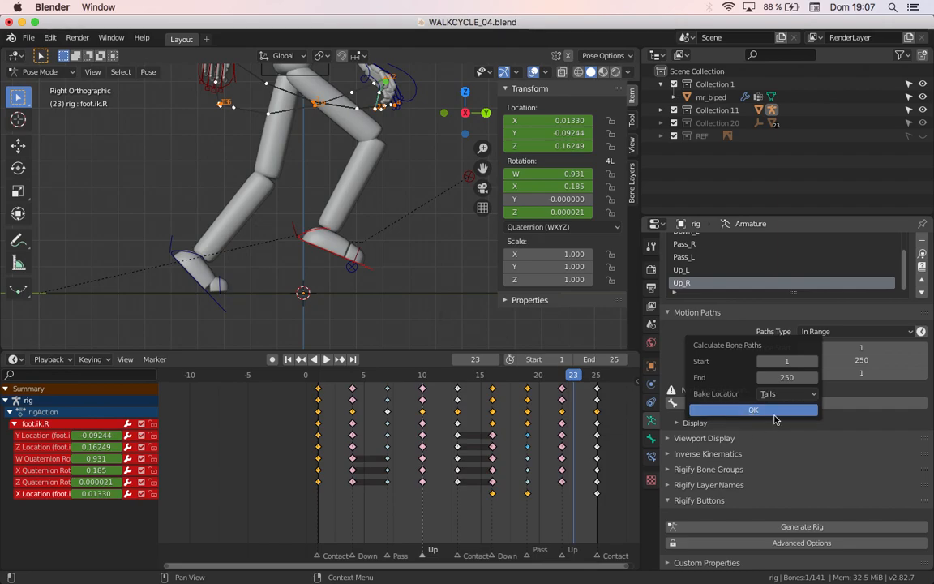
pyautogui.click(774, 412)
# - Play and scrub the walk cycle to examine the right foot's motion path up close from several angles
pyautogui.moveTo(324, 268); pyautogui.dragTo(397, 259, button='middle')
pyautogui.scroll(5, 321, 271)
pyautogui.keyDown('shift'); pyautogui.moveTo(321, 271); pyautogui.dragTo(328, 223, button='middle'); pyautogui.keyUp('shift')
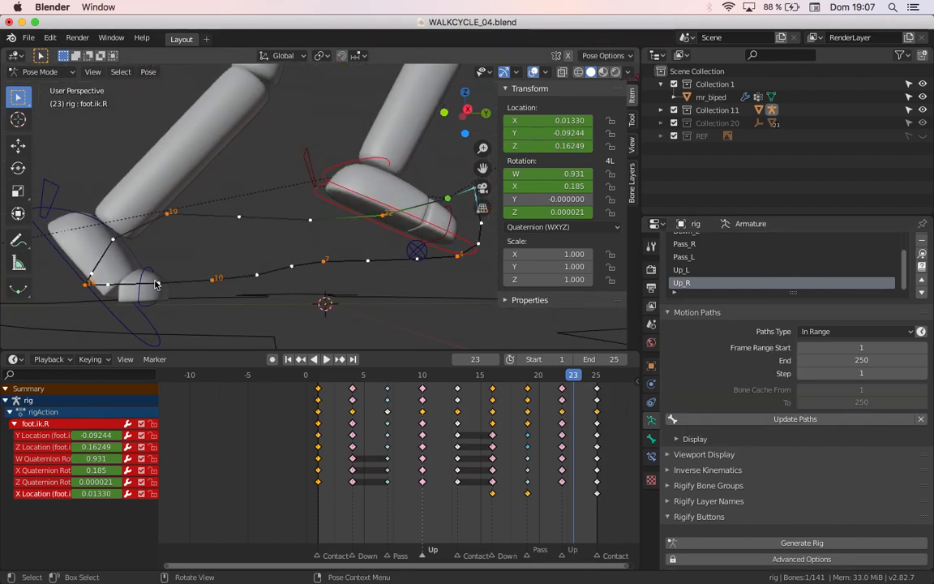
pyautogui.scroll(-3, 154, 285)
pyautogui.moveTo(146, 290); pyautogui.dragTo(187, 289, button='middle')
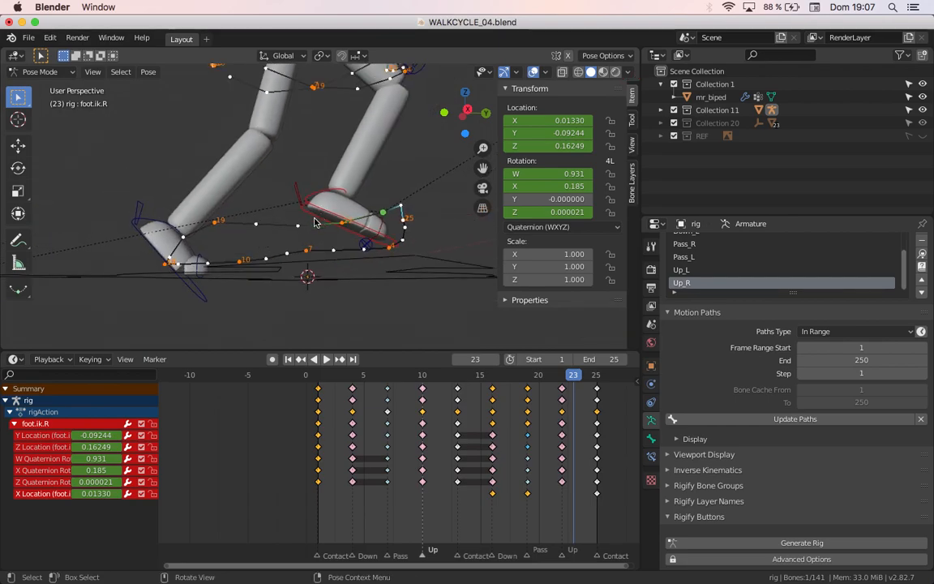
pyautogui.press('space')
pyautogui.press('space')
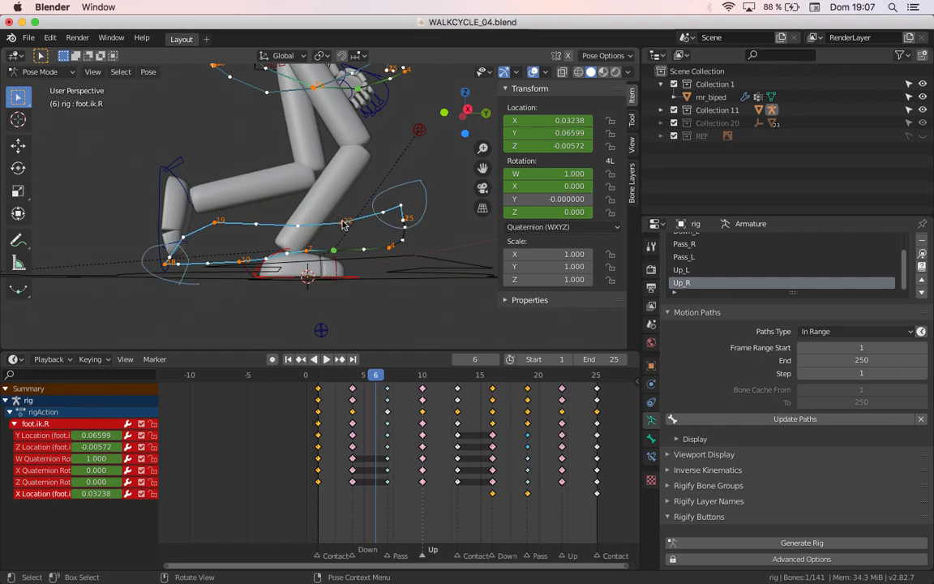
pyautogui.moveTo(372, 378); pyautogui.dragTo(601, 354)
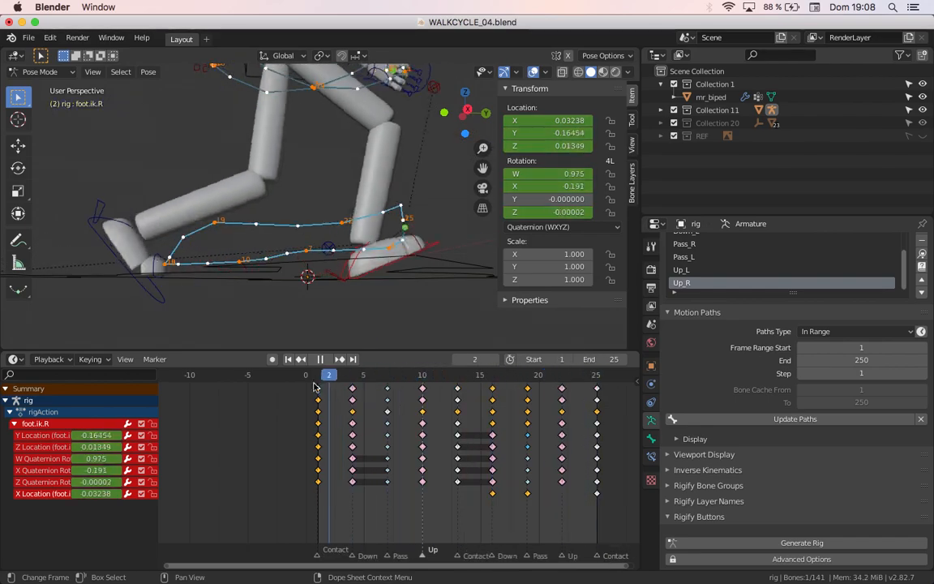
pyautogui.moveTo(578, 401); pyautogui.dragTo(268, 384)
pyautogui.moveTo(308, 254); pyautogui.dragTo(283, 292, button='middle')
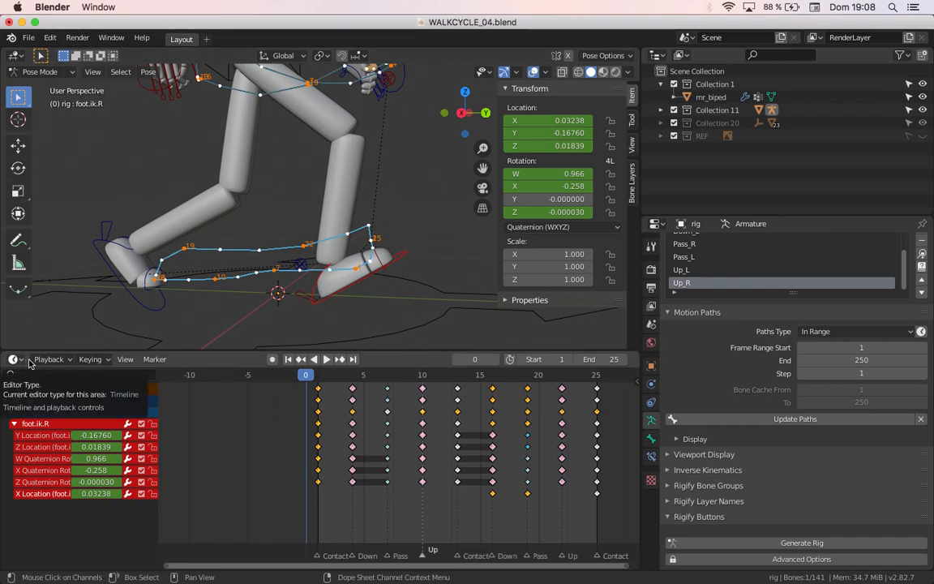
# - Clear the right foot's motion path and display all its animation curves in the Graph Editor in place of the Timeline
pyautogui.click(921, 419)
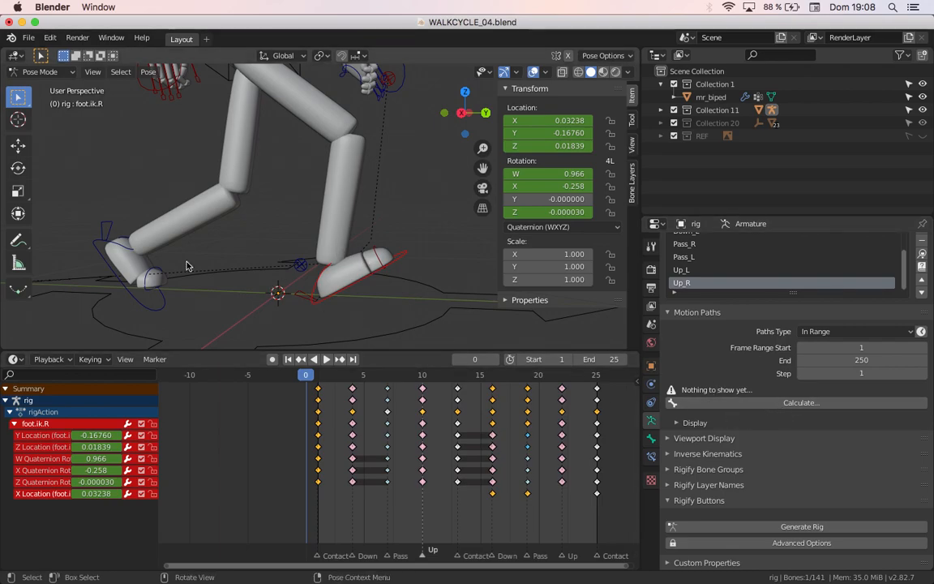
pyautogui.click(15, 359)
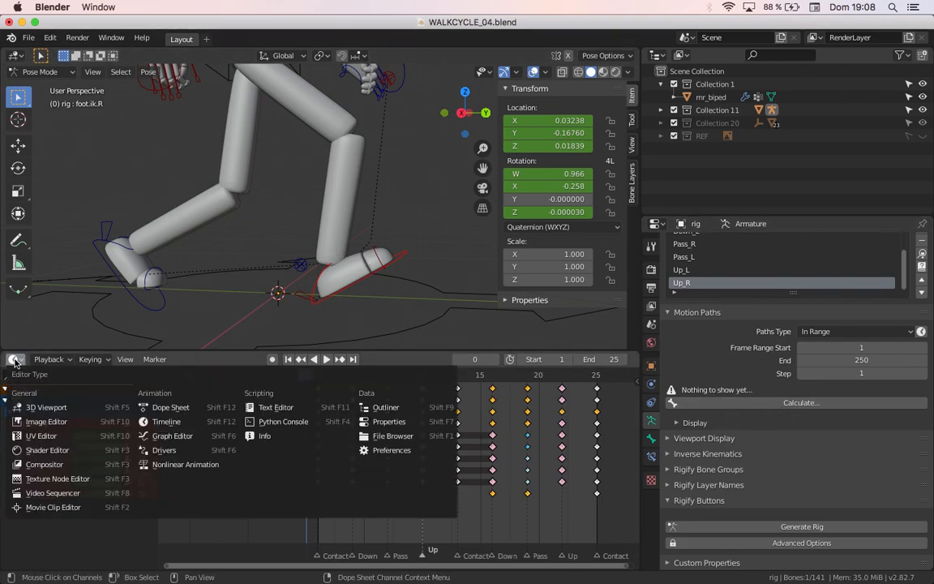
pyautogui.click(172, 435)
pyautogui.press('a')
pyautogui.scroll(-10, 498, 470)
pyautogui.moveTo(476, 473); pyautogui.dragTo(464, 432, button='middle')
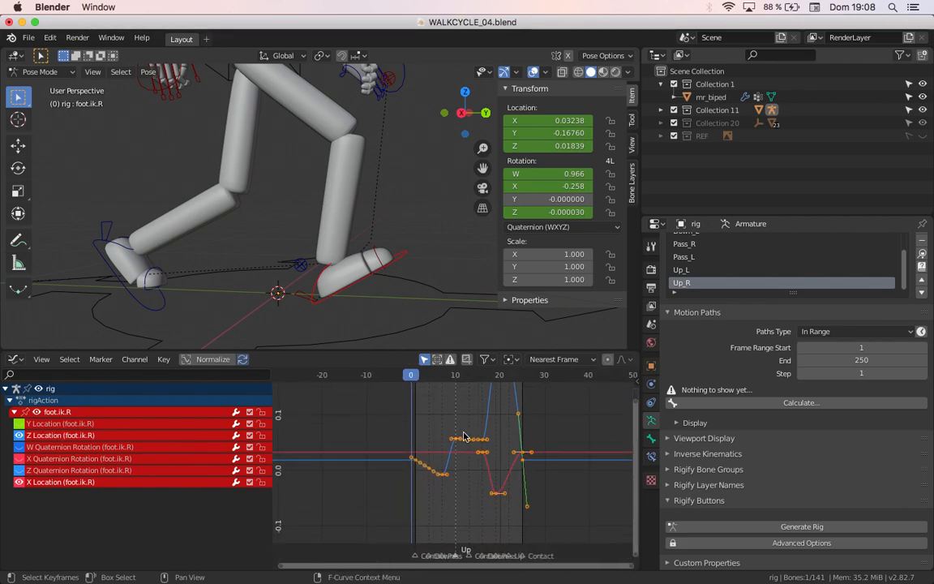
pyautogui.scroll(1, 464, 435)
# - Recalculate the right foot's motion path for frames 1 to 250 and select its Z Location key at frame 7
pyautogui.click(734, 402)
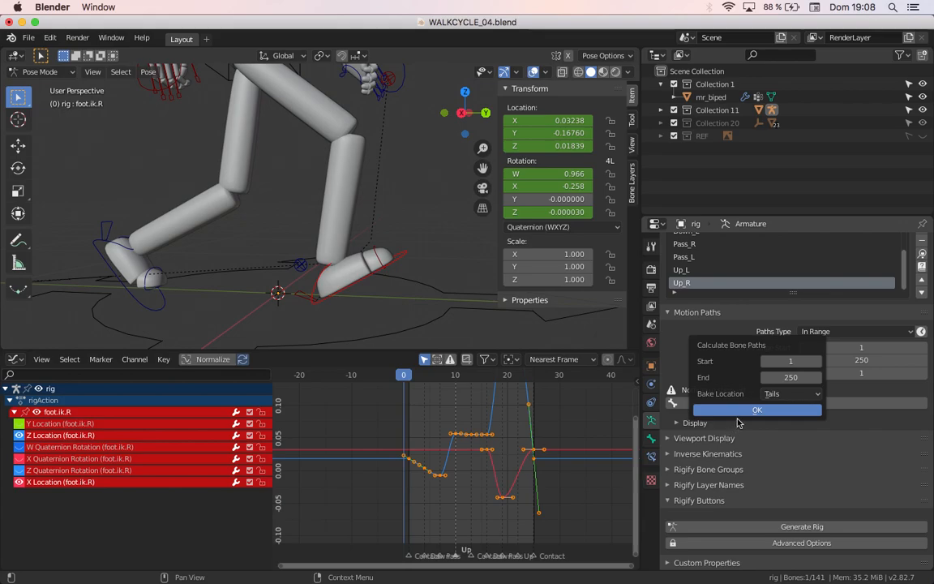
pyautogui.click(738, 410)
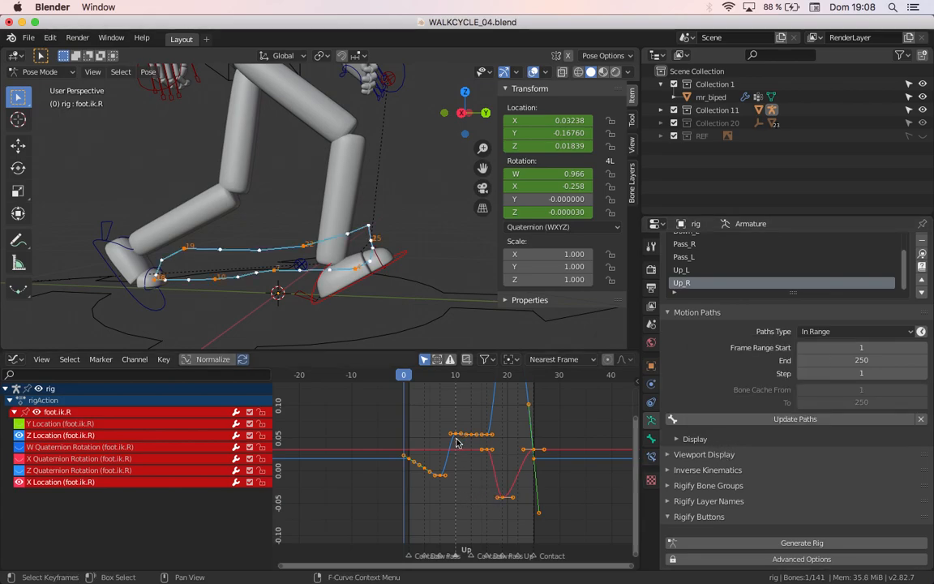
pyautogui.click(447, 496)
pyautogui.scroll(3, 445, 495)
pyautogui.click(435, 478)
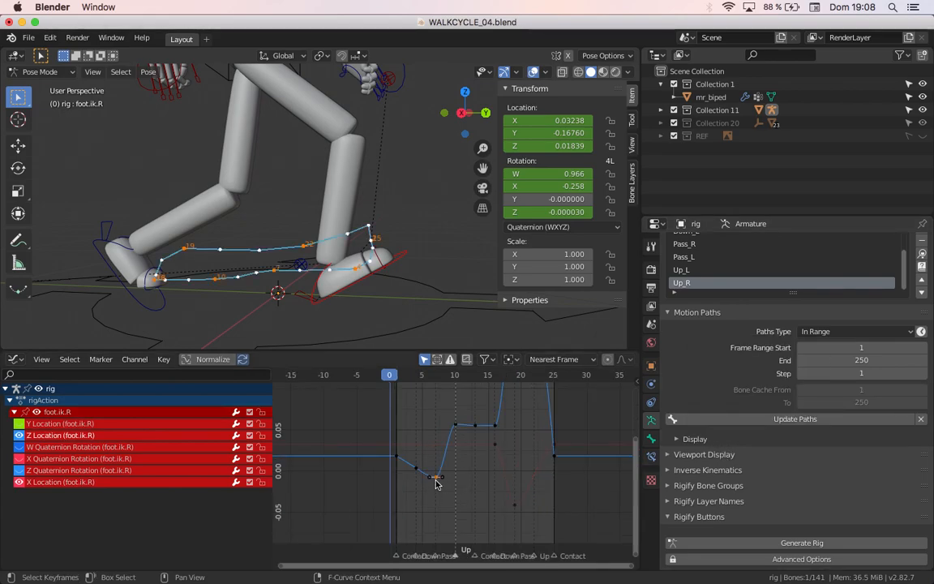
pyautogui.moveTo(424, 377); pyautogui.dragTo(436, 377)
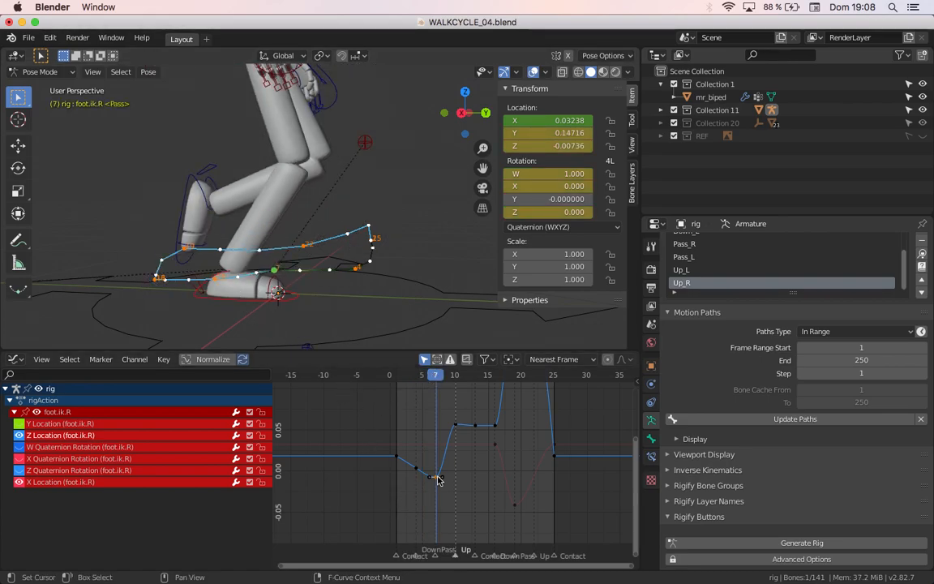
pyautogui.moveTo(437, 481)
pyautogui.mouseDown()
pyautogui.moveTo(431, 488)
pyautogui.moveTo(433, 441)
pyautogui.moveTo(427, 508)
pyautogui.moveTo(425, 421)
pyautogui.moveTo(431, 475)
pyautogui.moveTo(491, 460)
pyautogui.moveTo(417, 474)
pyautogui.moveTo(436, 476)
pyautogui.mouseUp()
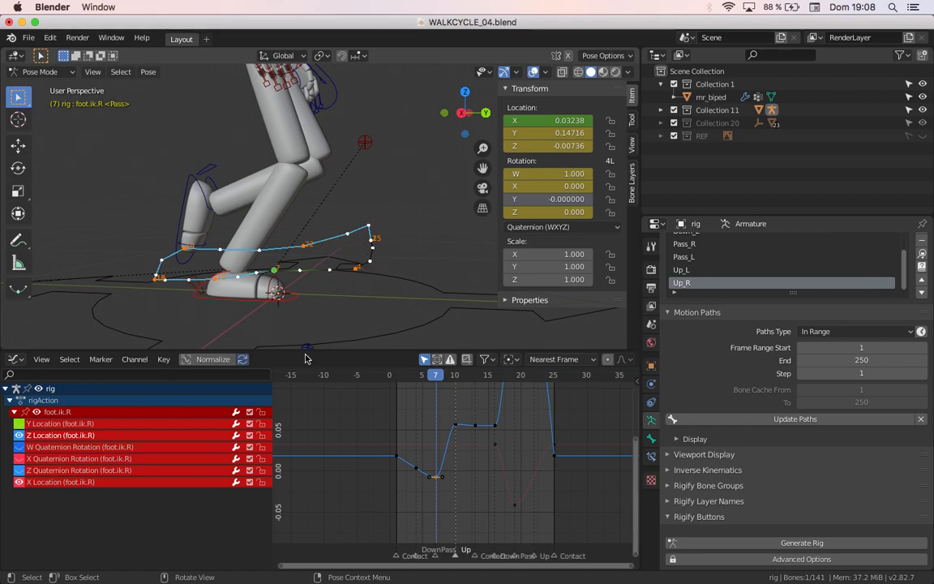
# - Clear the right foot's motion path, return to the right side view and switch the Graph Editor back to the Timeline
pyautogui.click(921, 419)
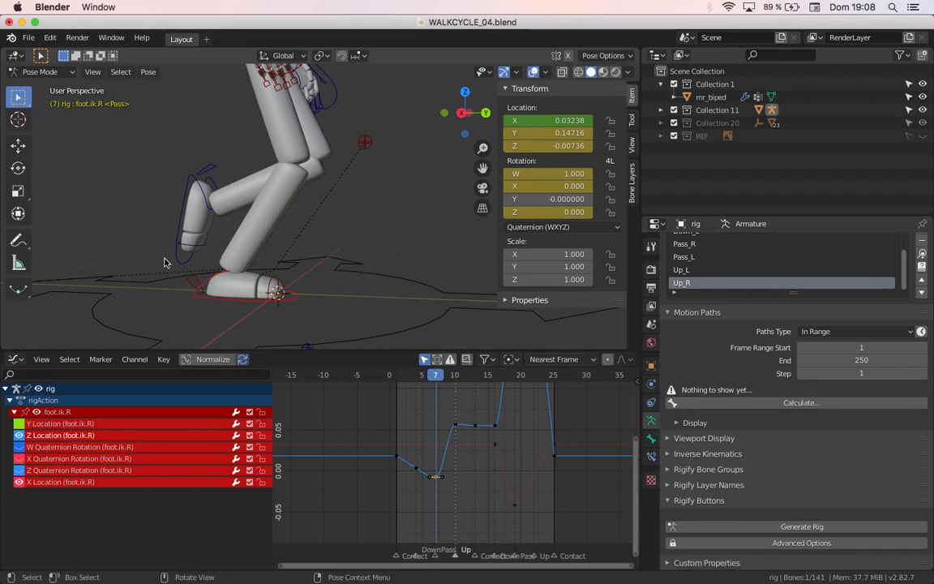
pyautogui.press('KP_3')
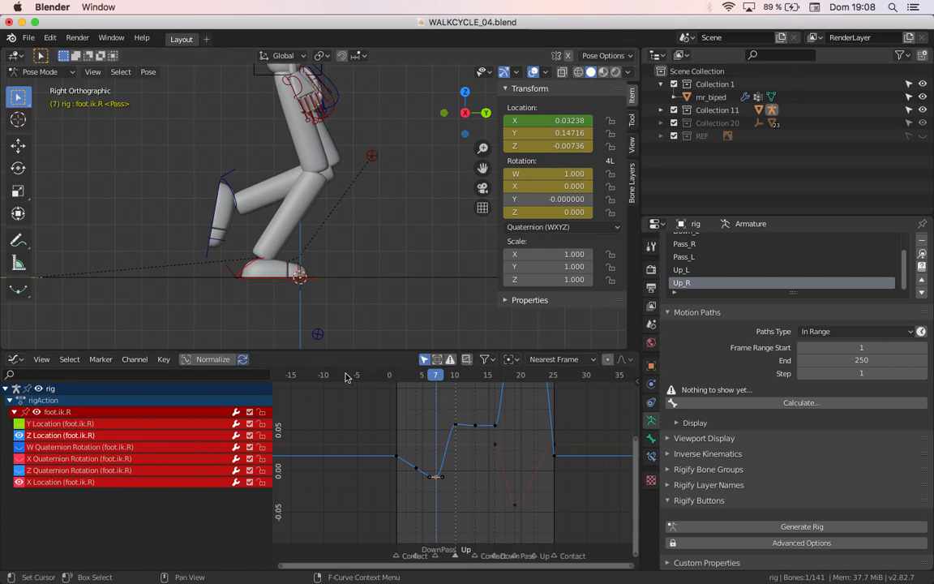
pyautogui.hotkey('ctrl', 'Tab')
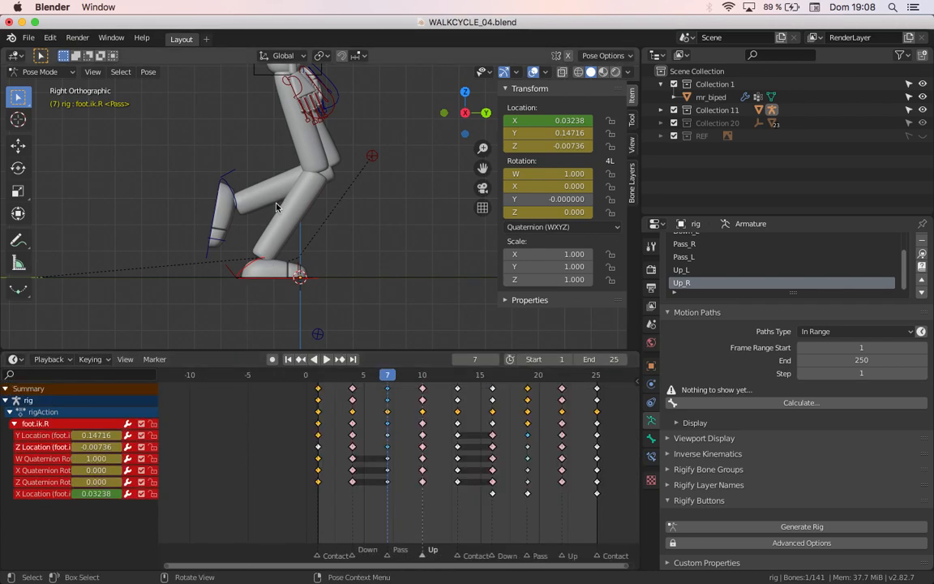
pyautogui.scroll(3, 247, 253)
pyautogui.hotkey('ctrl', 'space')
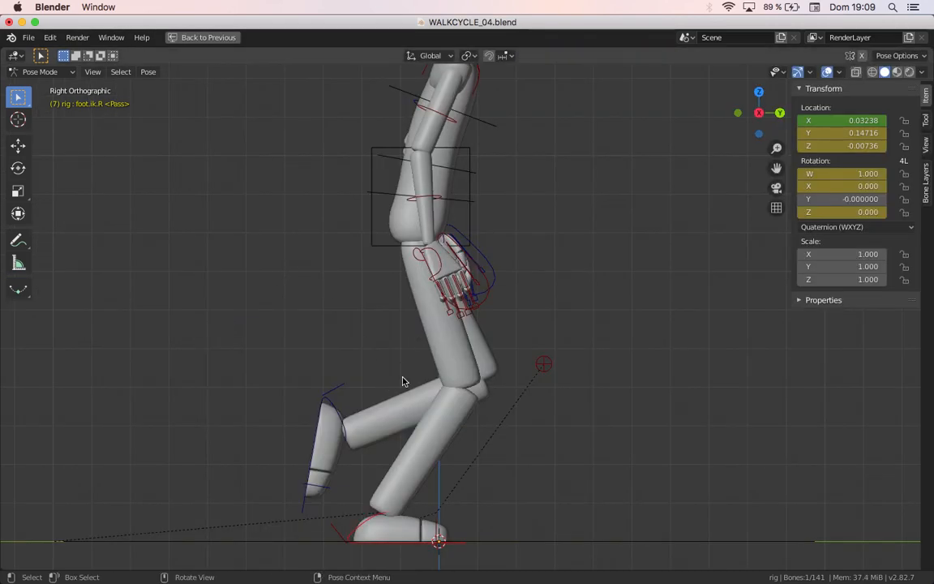
pyautogui.hotkey('ctrl', 'space')
# - Enlarge the 3D viewport, hide its sidebar and play the walk from frame 1 with the hands in close side view
pyautogui.click(317, 375)
pyautogui.press('space')
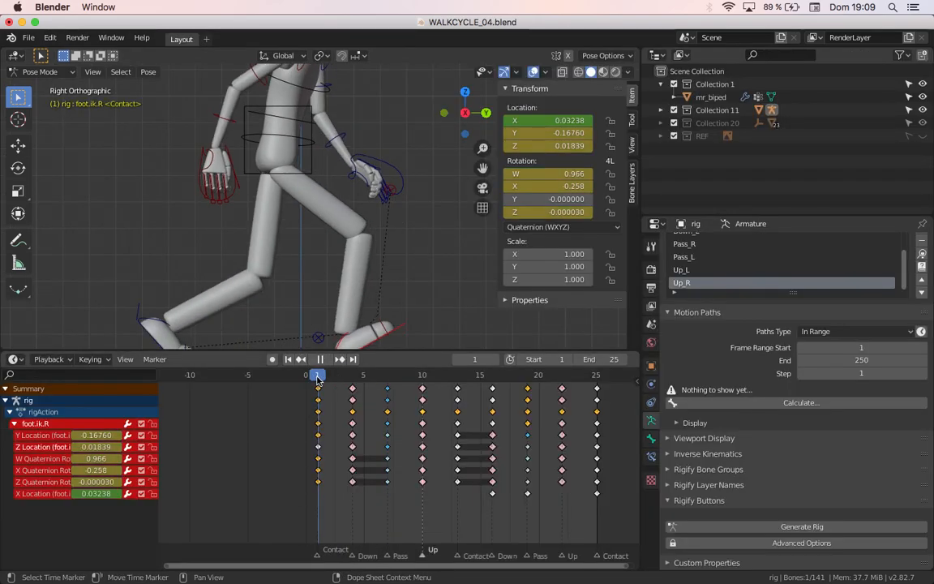
pyautogui.moveTo(354, 351); pyautogui.dragTo(351, 455)
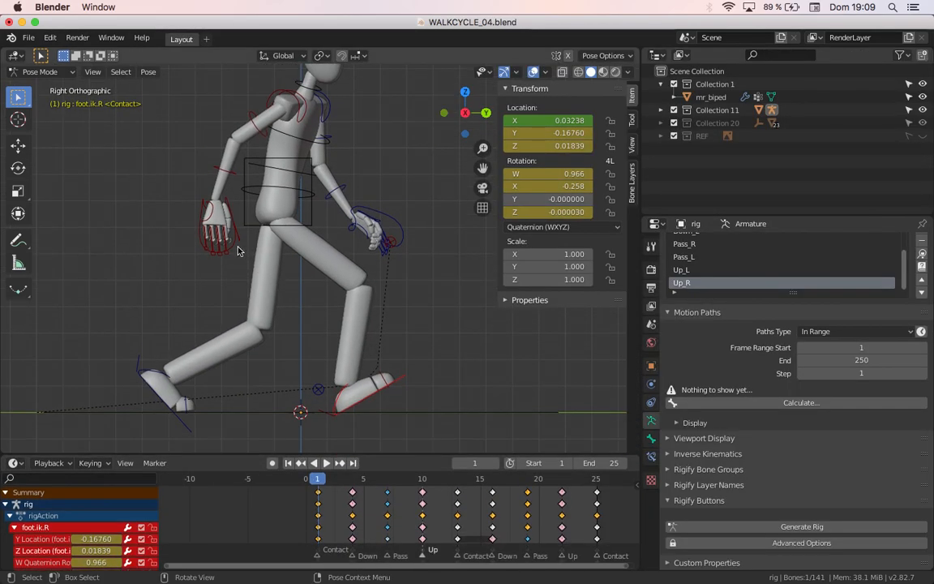
pyautogui.scroll(4, 226, 280)
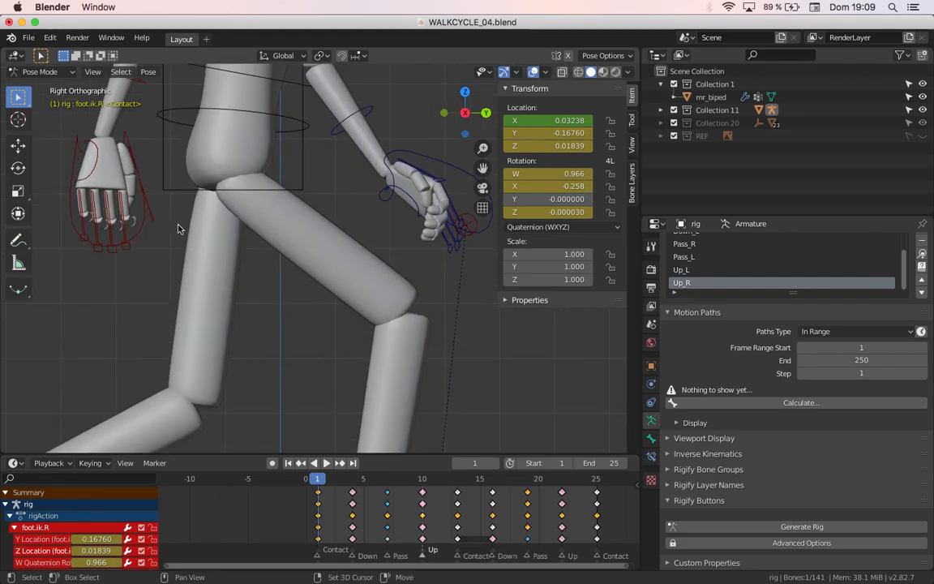
pyautogui.keyDown('shift'); pyautogui.moveTo(179, 227); pyautogui.dragTo(280, 329, button='middle'); pyautogui.keyUp('shift')
pyautogui.press('space')
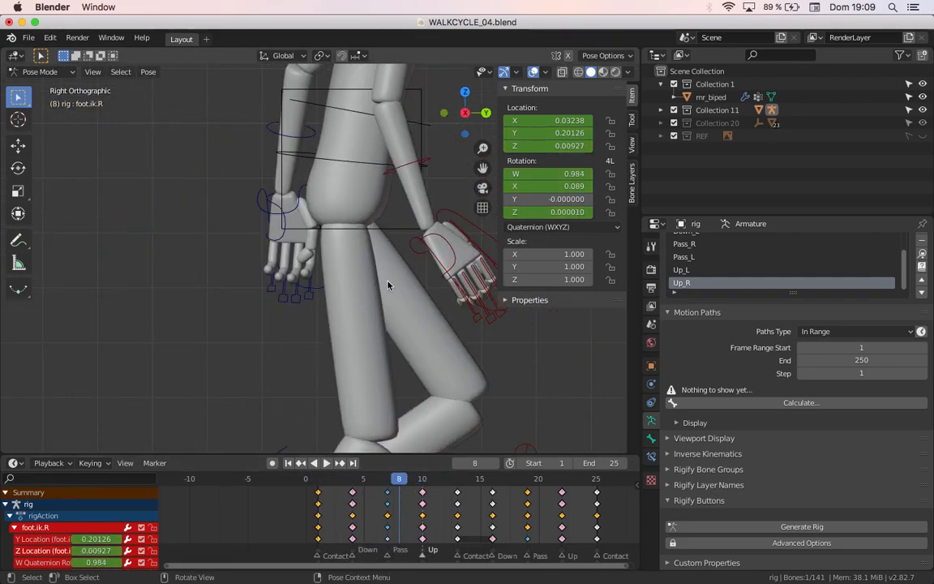
pyautogui.press('n')
pyautogui.press('space')
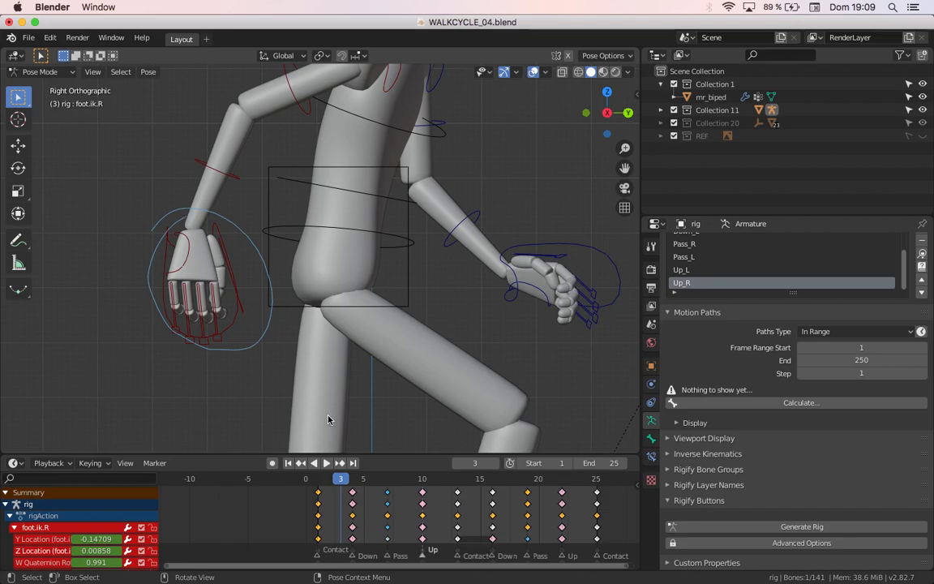
# - Step through frames 3 to 8 and replay from frame 1 to examine how the hands swing
pyautogui.press('Right')
pyautogui.press('Right')
pyautogui.press('Right')
pyautogui.press('Right')
pyautogui.press('Right')
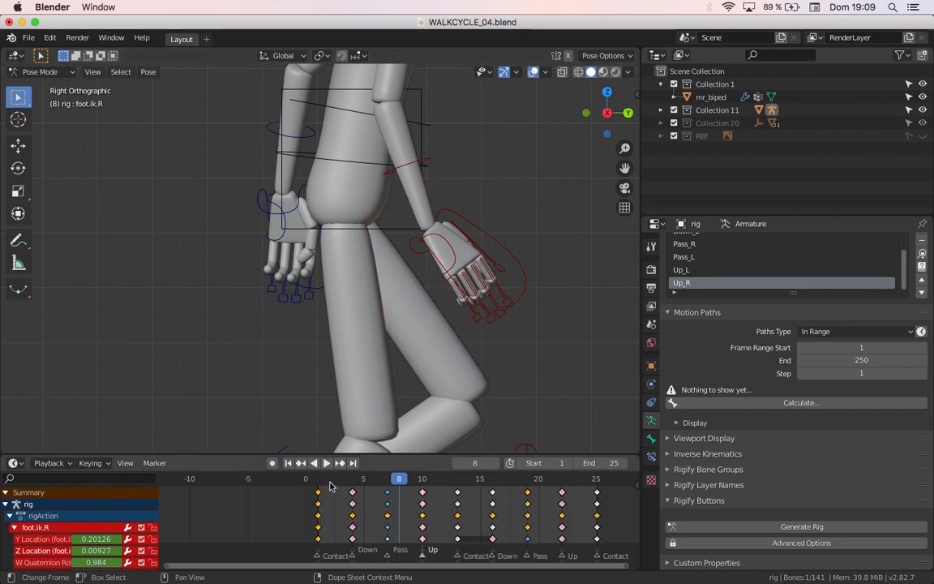
pyautogui.click(318, 480)
pyautogui.press('space')
pyautogui.click(319, 463)
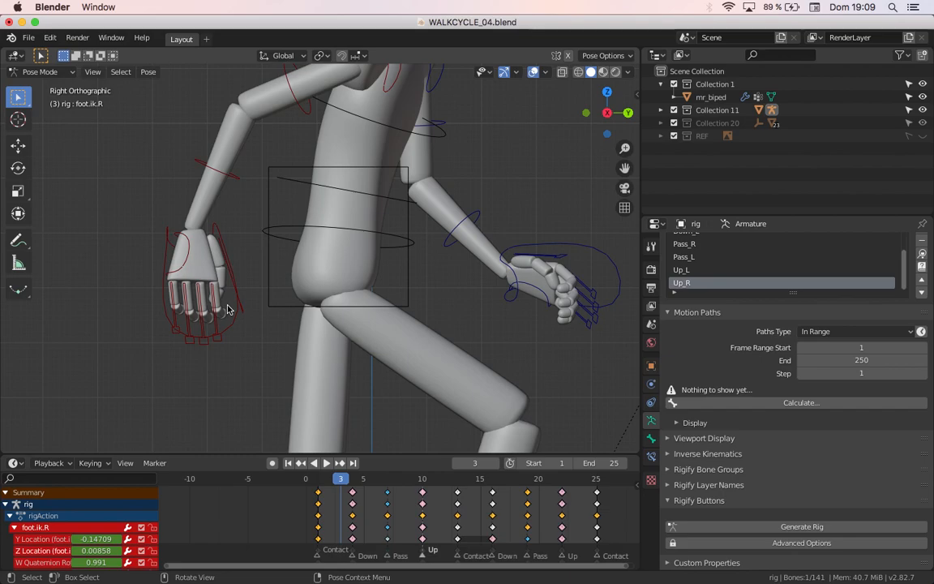
# - Play the walk cycle and examine the whole character while orbiting around it
pyautogui.scroll(-5, 267, 206)
pyautogui.moveTo(267, 206); pyautogui.dragTo(298, 293, button='middle')
pyautogui.press('space')
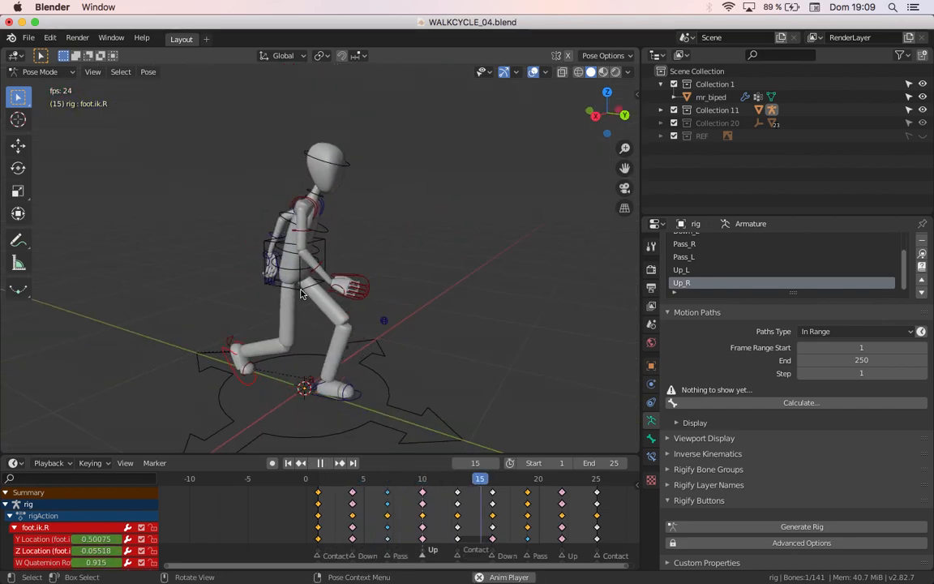
pyautogui.moveTo(245, 236); pyautogui.dragTo(332, 229, button='middle')
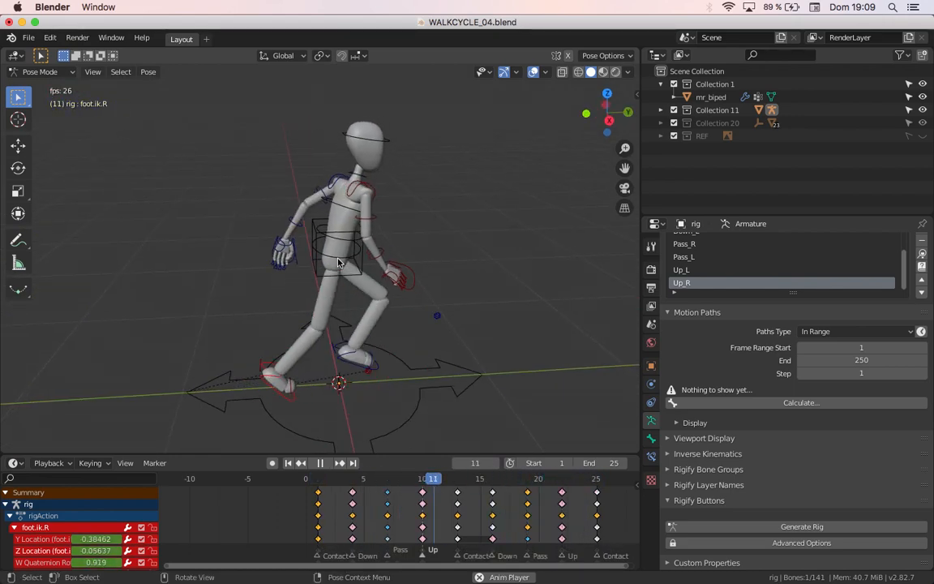
pyautogui.press('Escape')
# - Select the right hand control in side view and try rotating it backward about 20° at frame 3
pyautogui.press('KP_3')
pyautogui.scroll(4, 310, 265)
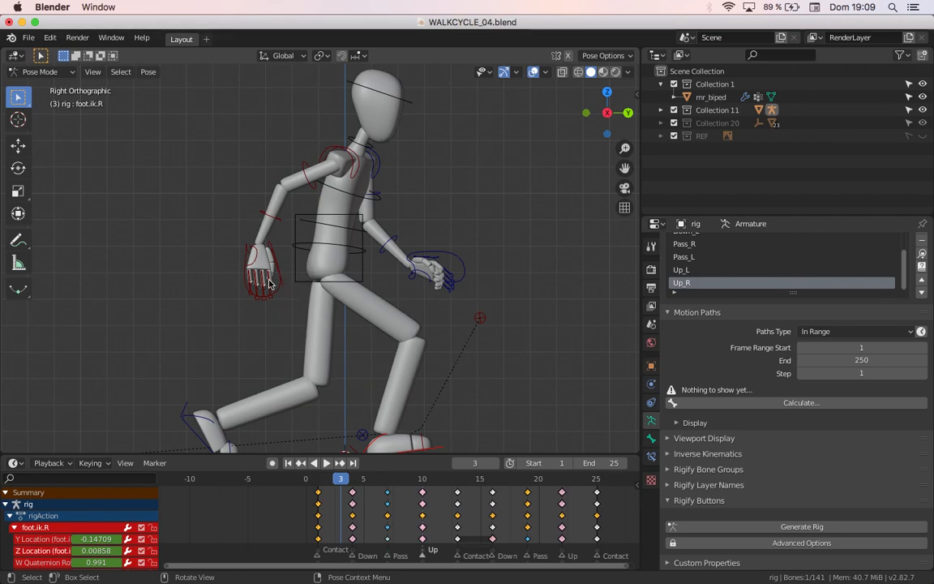
pyautogui.scroll(2, 267, 282)
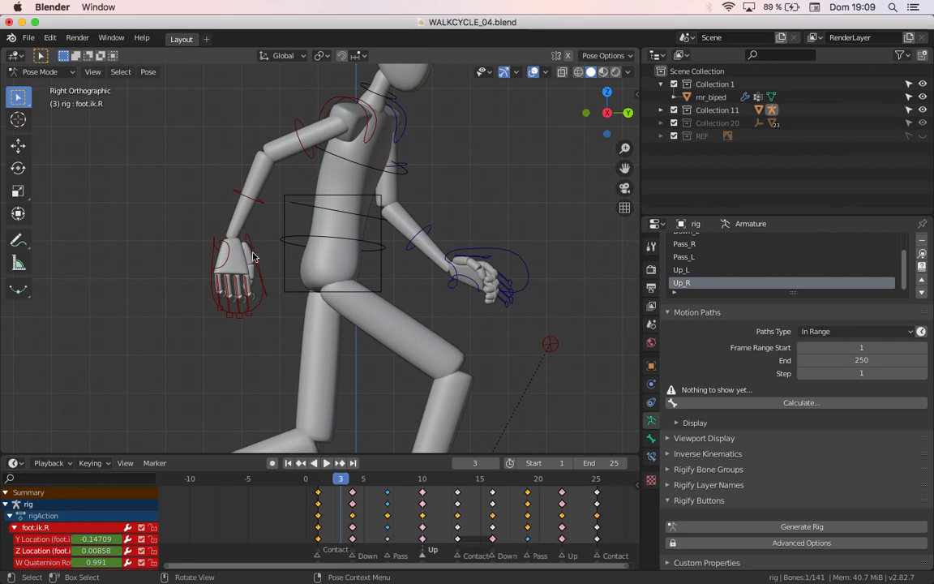
pyautogui.click(261, 280)
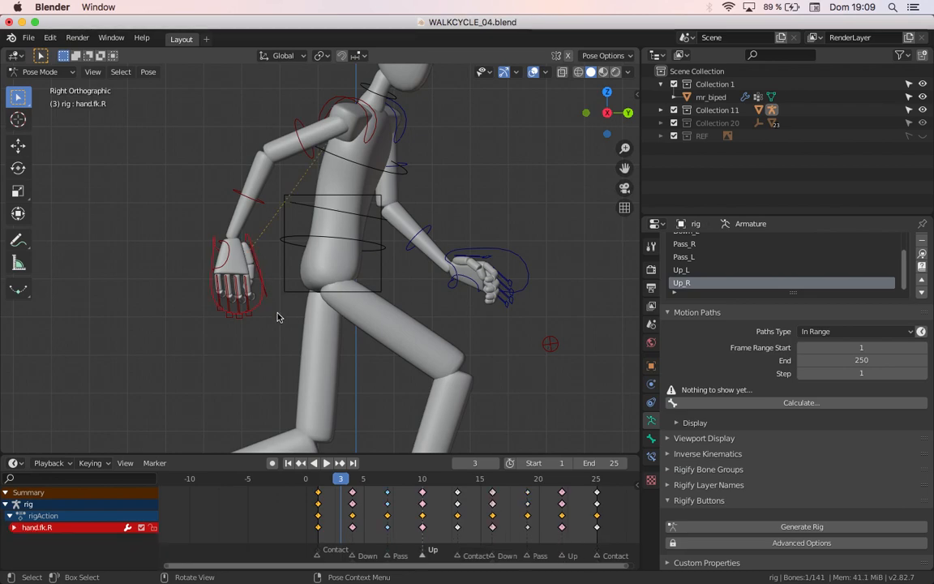
pyautogui.press('r')
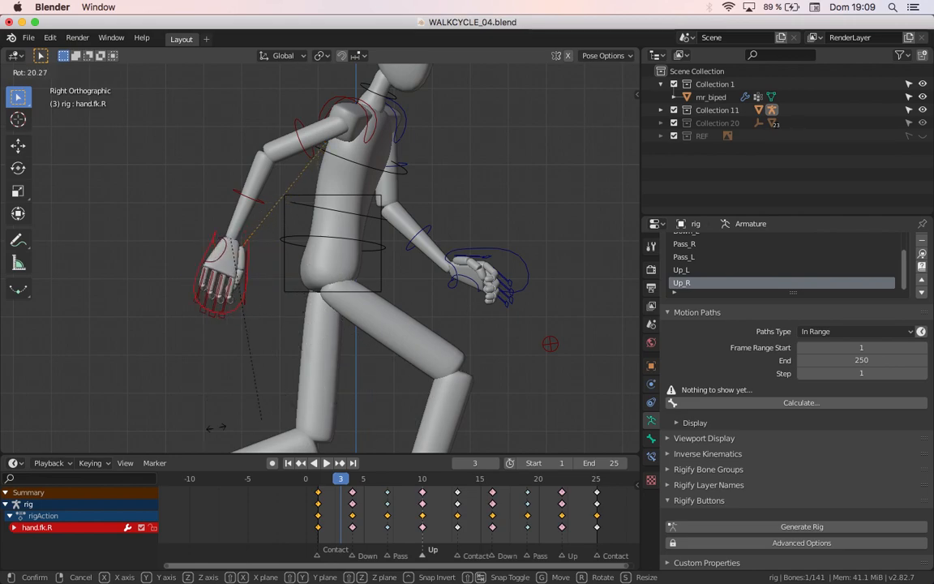
pyautogui.rightClick(196, 380)
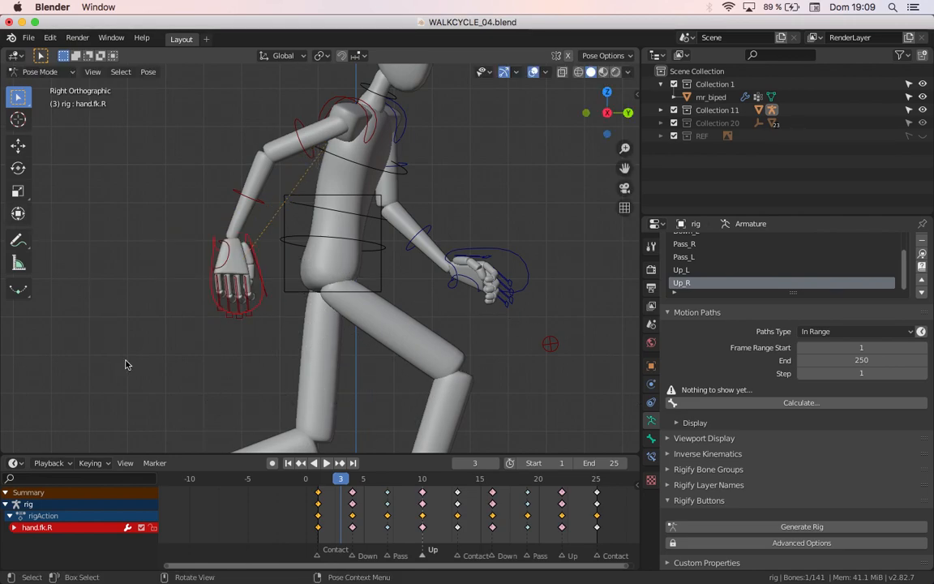
# - Enlarge the timeline area and scrub forward to frame 13 to examine the right hand's swing
pyautogui.moveTo(357, 455); pyautogui.dragTo(358, 358)
pyautogui.press('space')
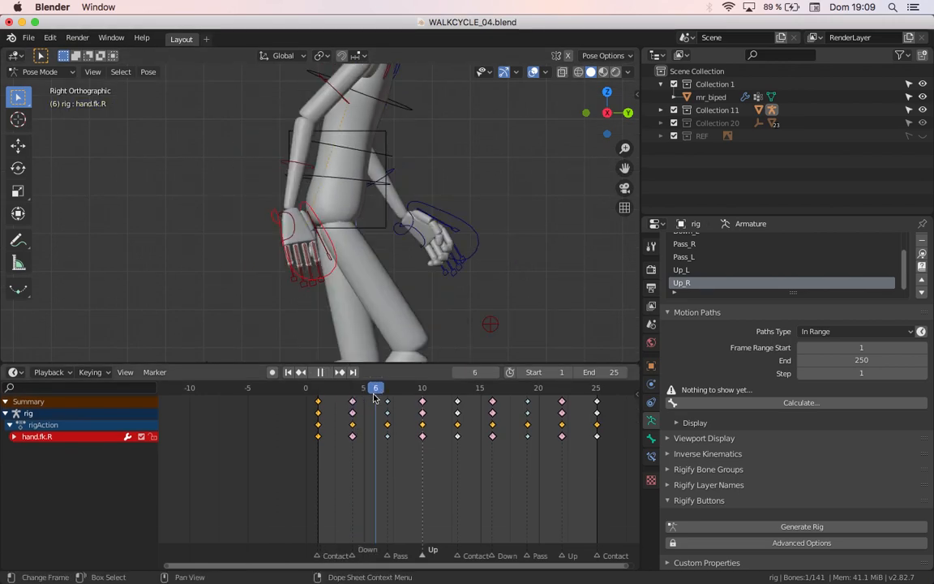
pyautogui.moveTo(414, 395); pyautogui.dragTo(457, 390)
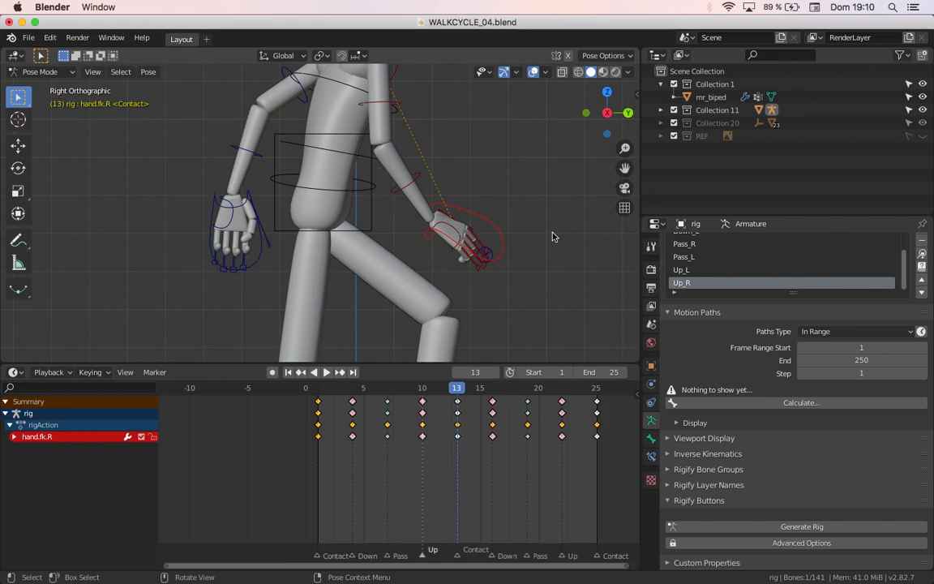
# - At frame 16, rotate the right hand control upward about 6.5° and insert a Rotation keyframe
pyautogui.moveTo(465, 389); pyautogui.dragTo(496, 403)
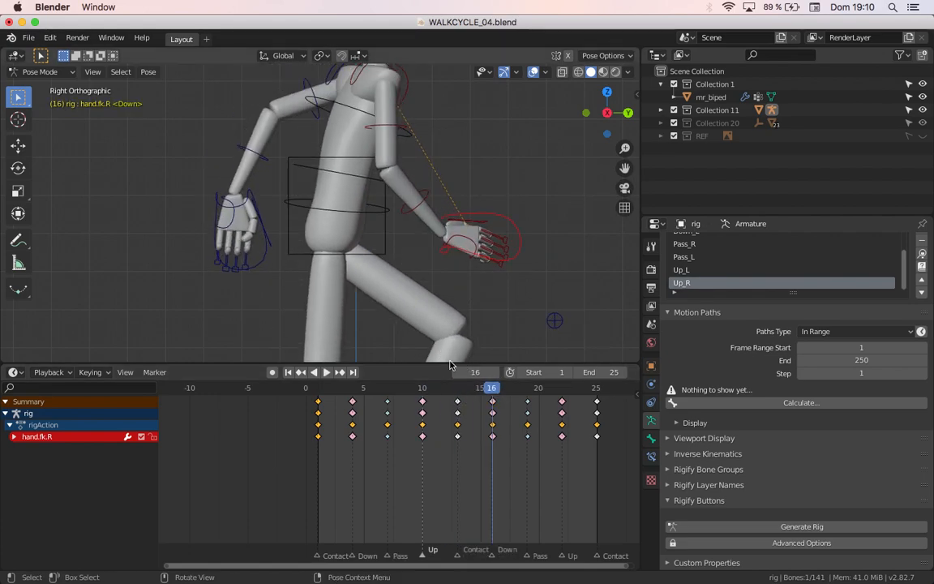
pyautogui.press('r')
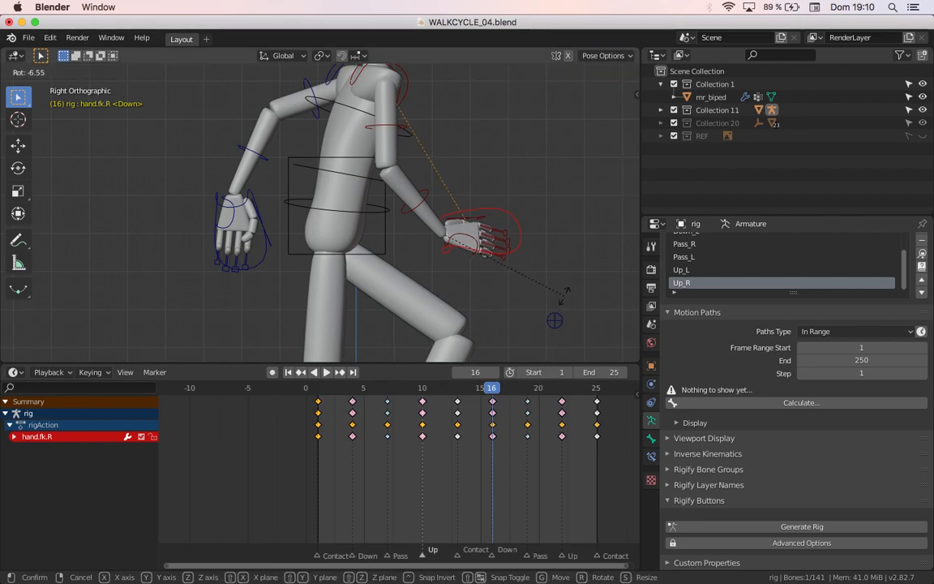
pyautogui.click(565, 300)
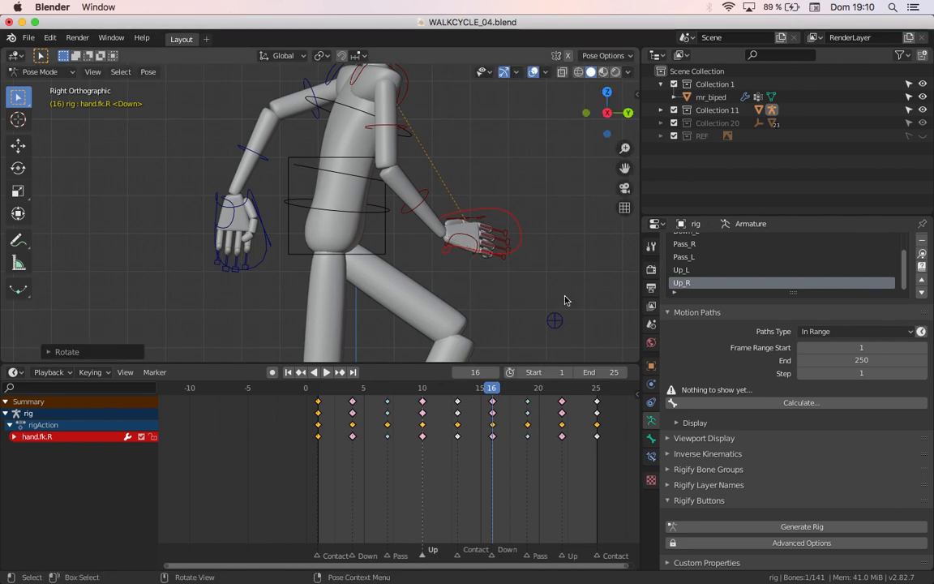
pyautogui.press('i')
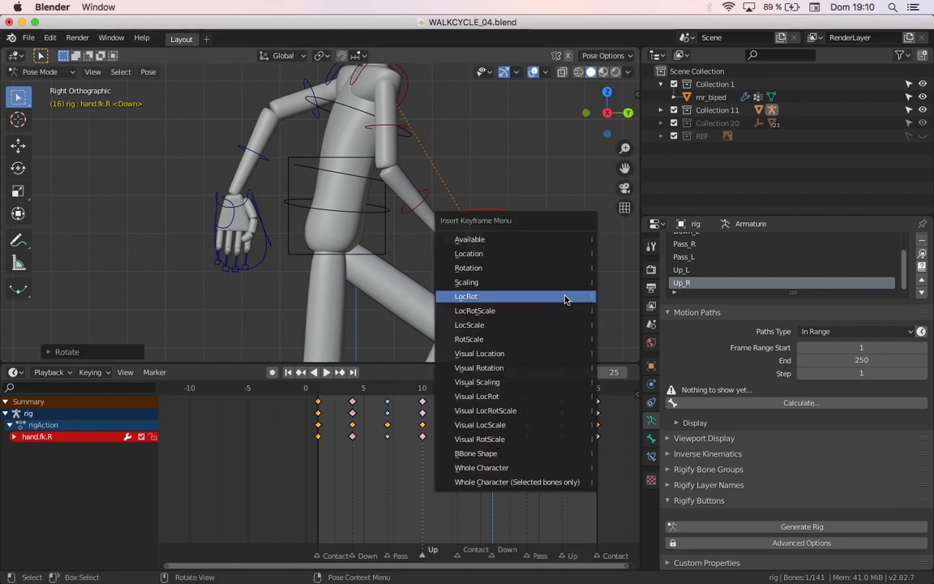
pyautogui.click(507, 268)
# - At frame 25, rotate the right hand control backward about 12° and insert a Rotation keyframe
pyautogui.moveTo(493, 390); pyautogui.dragTo(596, 408)
pyautogui.click(559, 408)
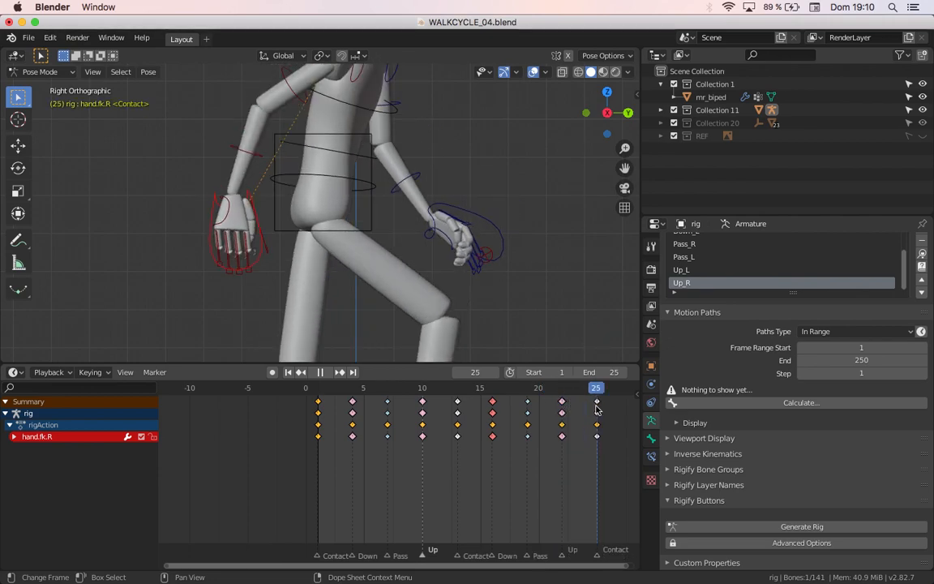
pyautogui.press('Escape')
pyautogui.press('r')
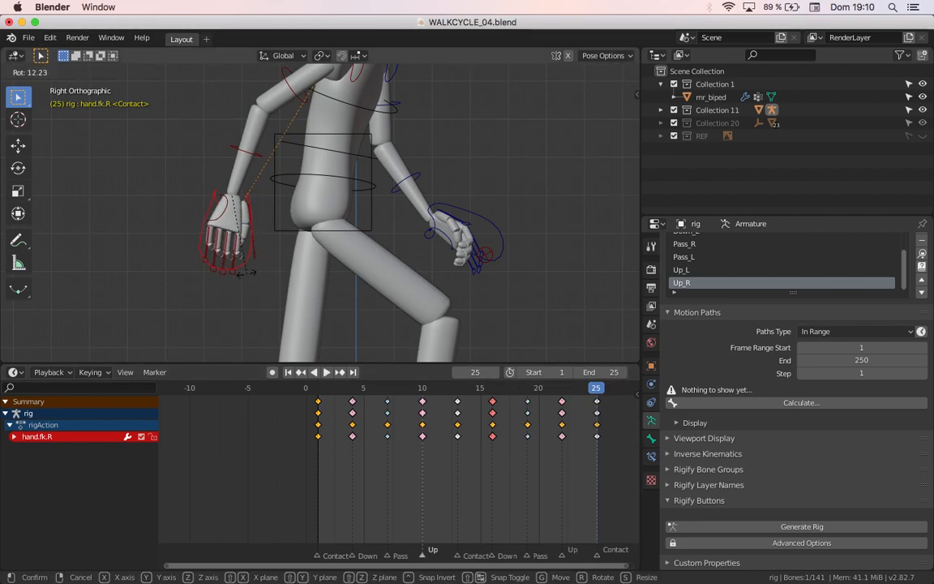
pyautogui.click(247, 277)
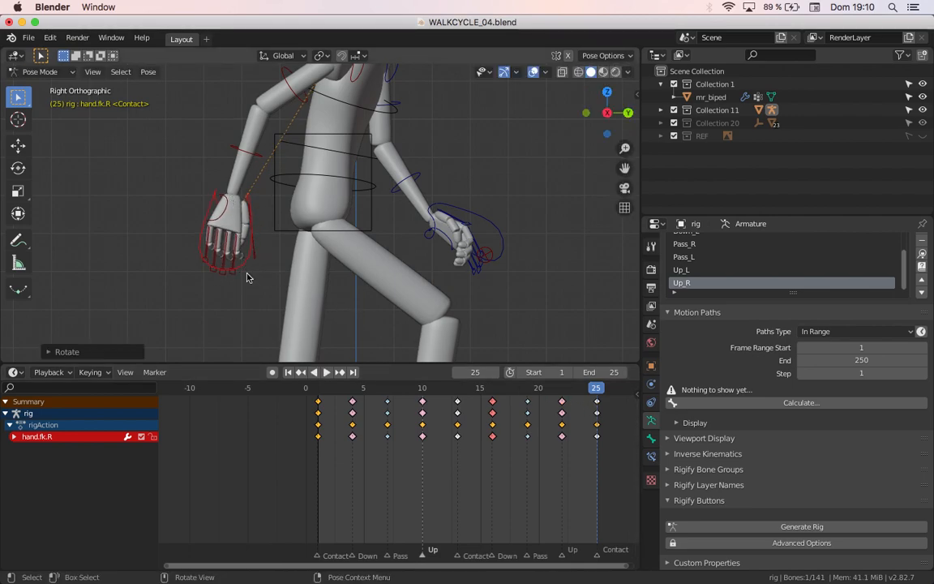
pyautogui.press('i')
pyautogui.click(247, 277)
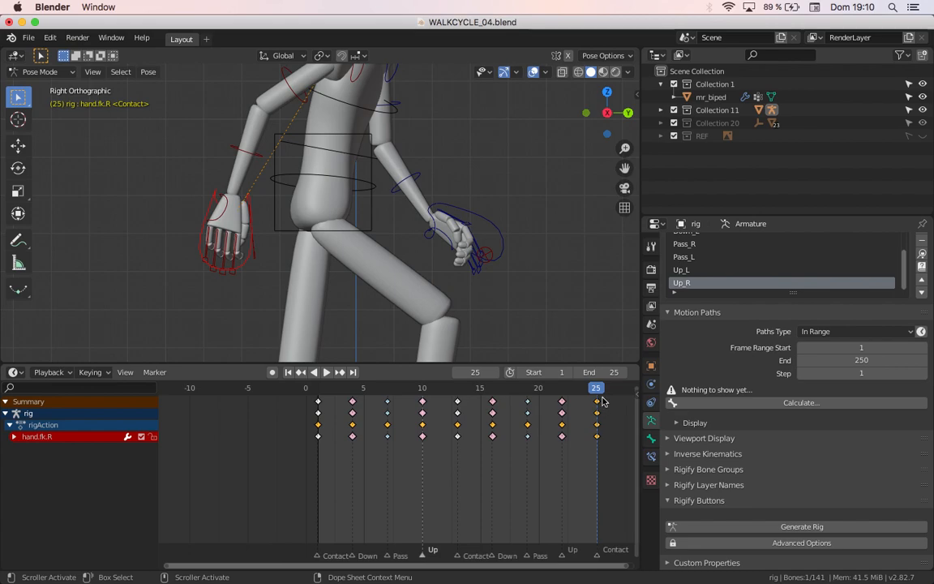
# - Duplicate the right hand's frame 25 keyframes onto frame 1 so the cycle loops
pyautogui.hotkey('shift', 'd')
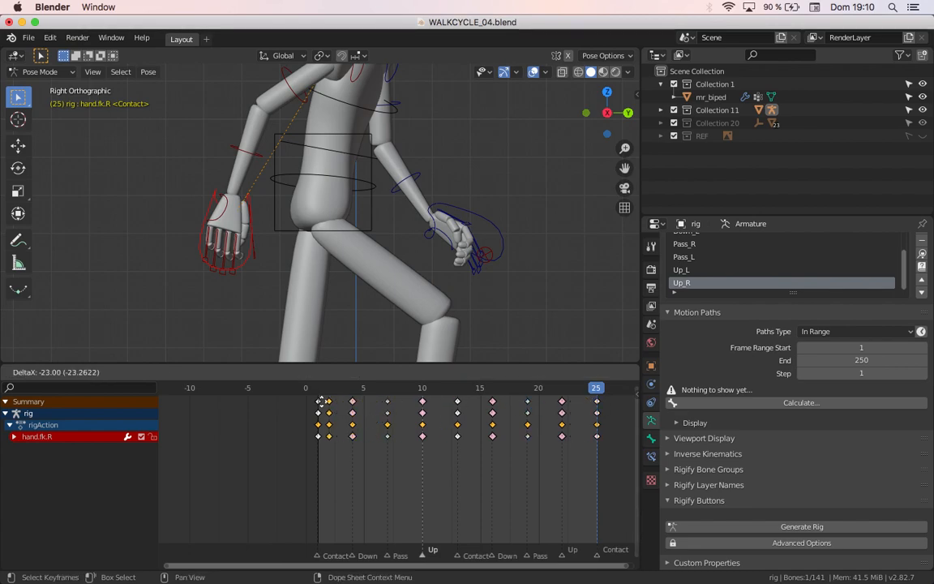
pyautogui.click(315, 403)
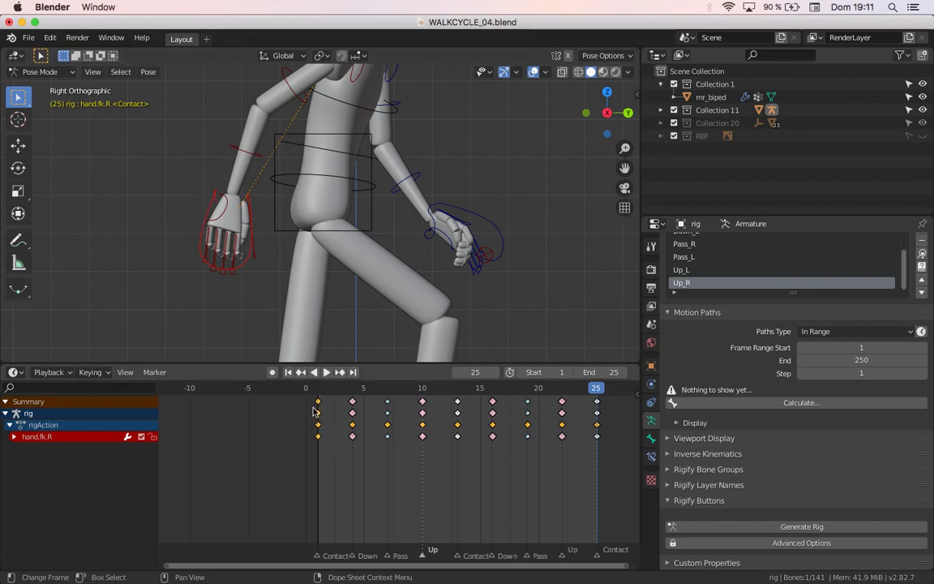
pyautogui.press('space')
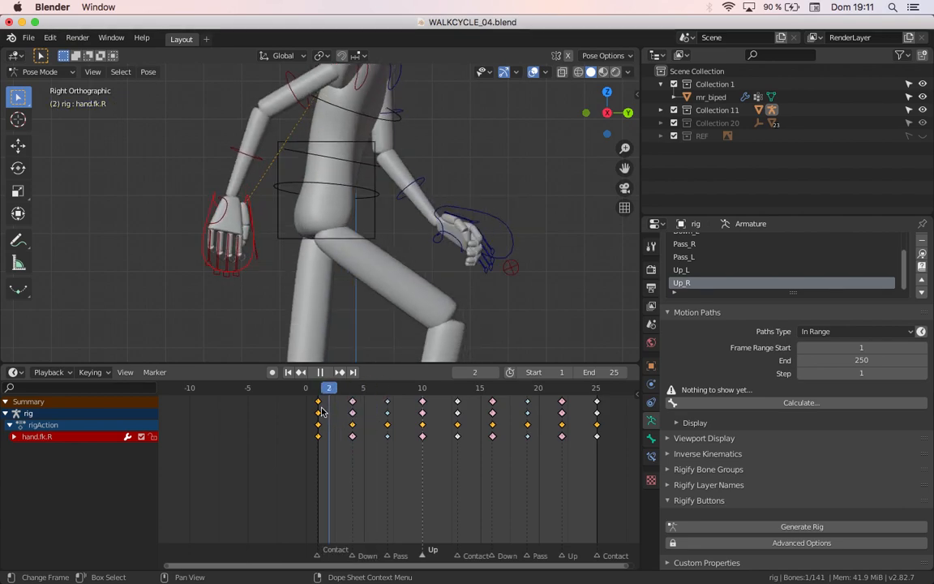
pyautogui.moveTo(333, 407); pyautogui.dragTo(357, 412)
pyautogui.press('space')
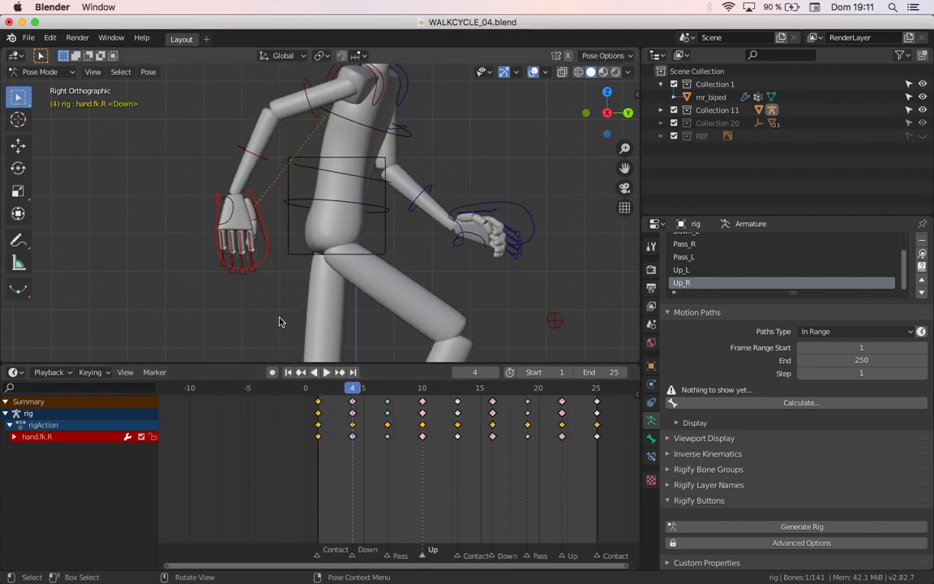
pyautogui.press('r')
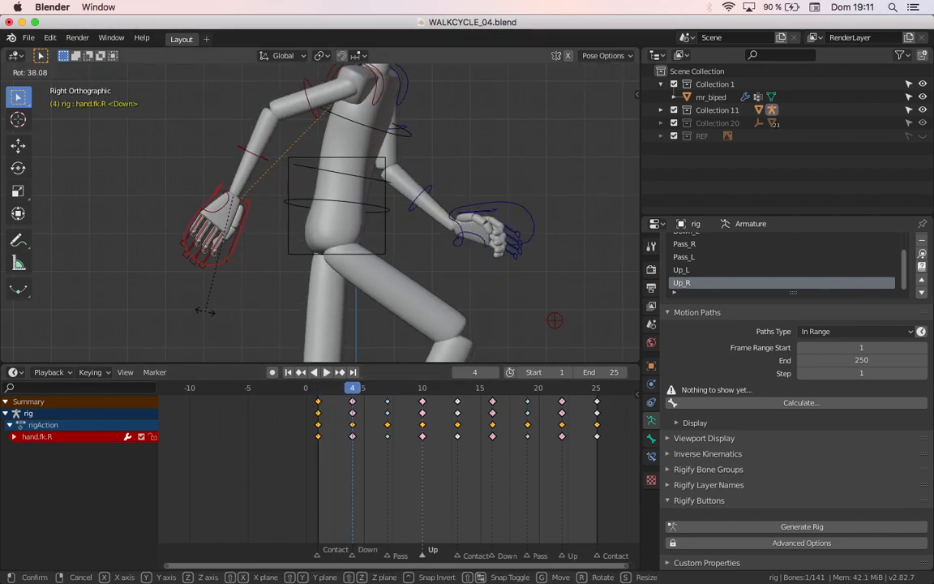
pyautogui.rightClick(206, 310)
# - At frame 4, rotate the right hand control backward and insert a Rotation keyframe
pyautogui.moveTo(329, 395); pyautogui.dragTo(353, 409)
pyautogui.press('r')
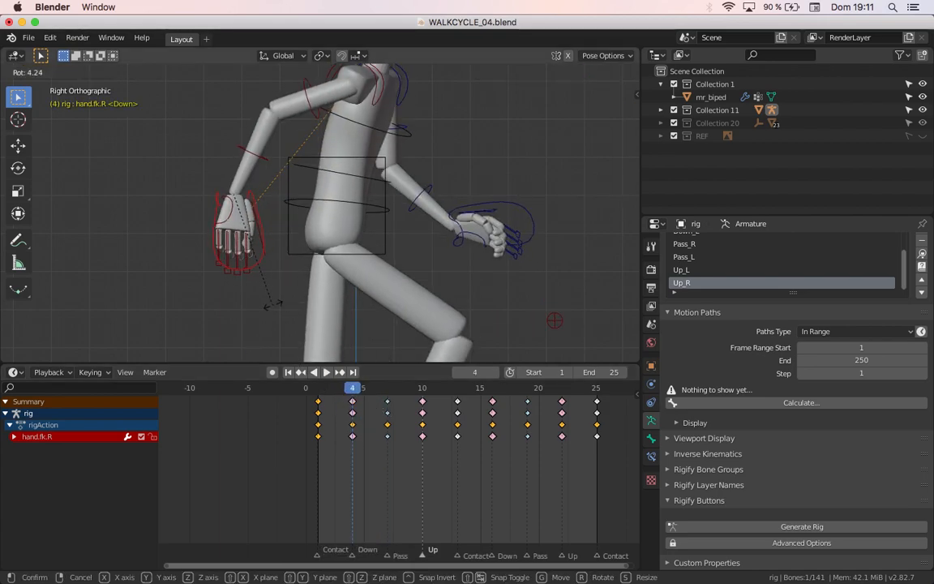
pyautogui.click(229, 303)
pyautogui.press('i')
pyautogui.click(231, 304)
# - At frame 7, rotate the right hand control backward about 24° and insert a Rotation keyframe
pyautogui.click(388, 393)
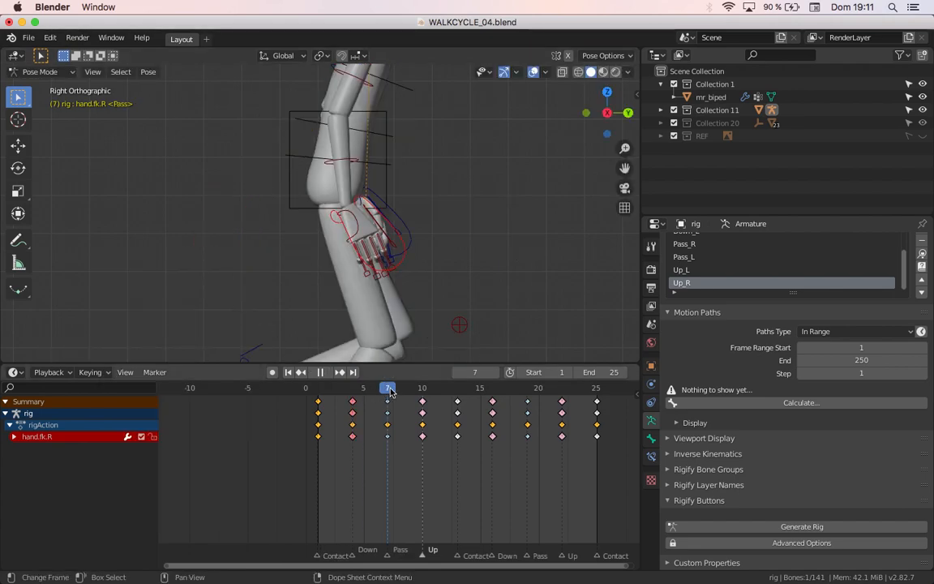
pyautogui.press('r')
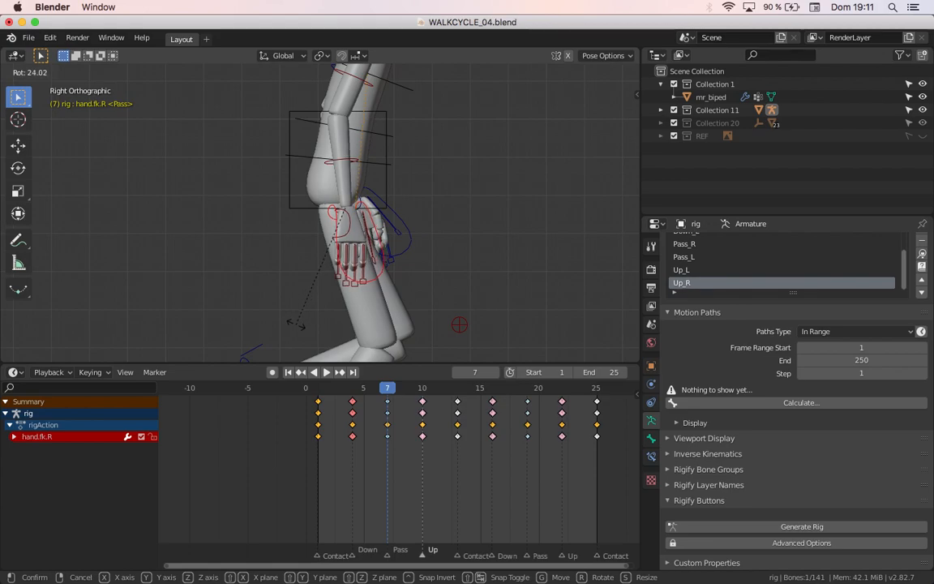
pyautogui.click(295, 327)
pyautogui.press('i')
pyautogui.click(298, 325)
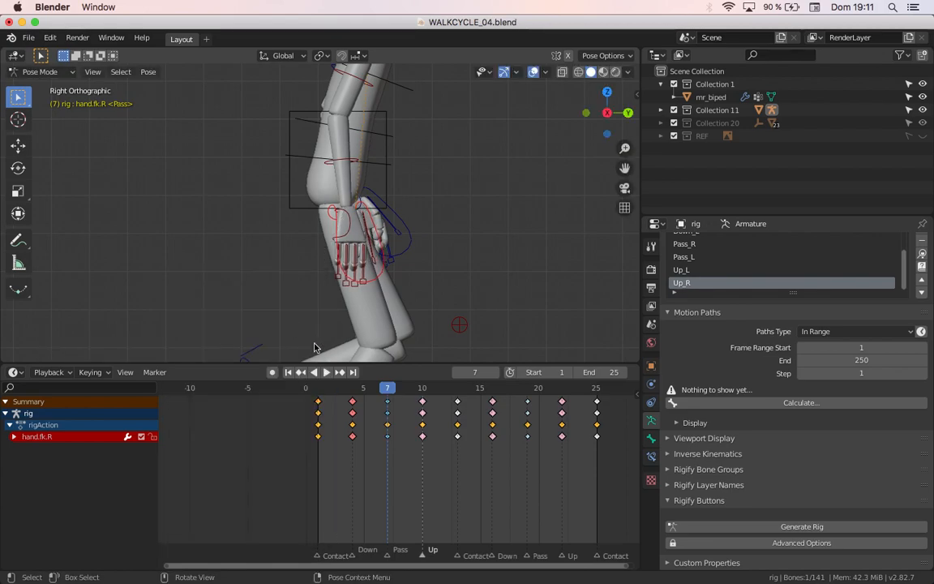
# - Check the swing up to frame 10, then readjust the right hand control's rotation at frame 4 and key it again
pyautogui.press('space')
pyautogui.moveTo(406, 393); pyautogui.dragTo(421, 411)
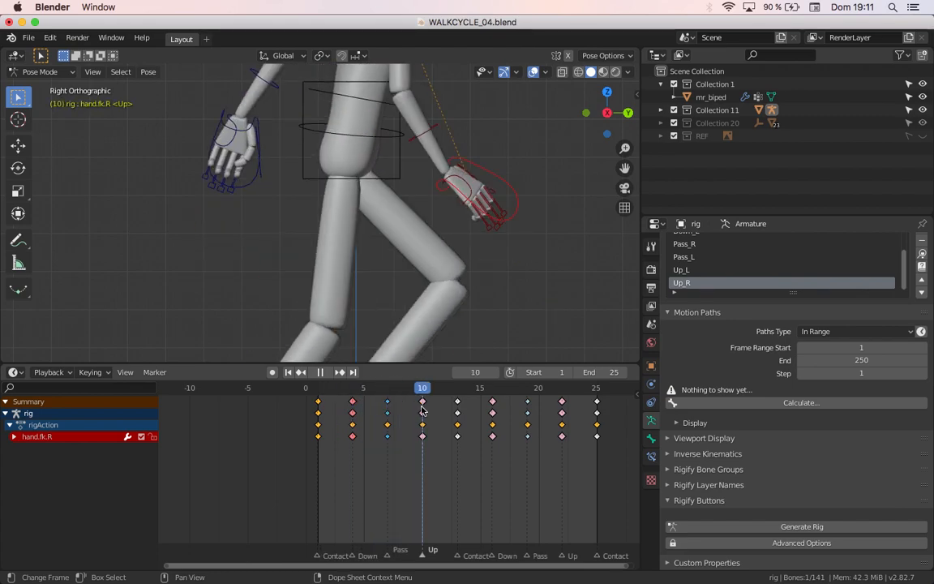
pyautogui.click(320, 371)
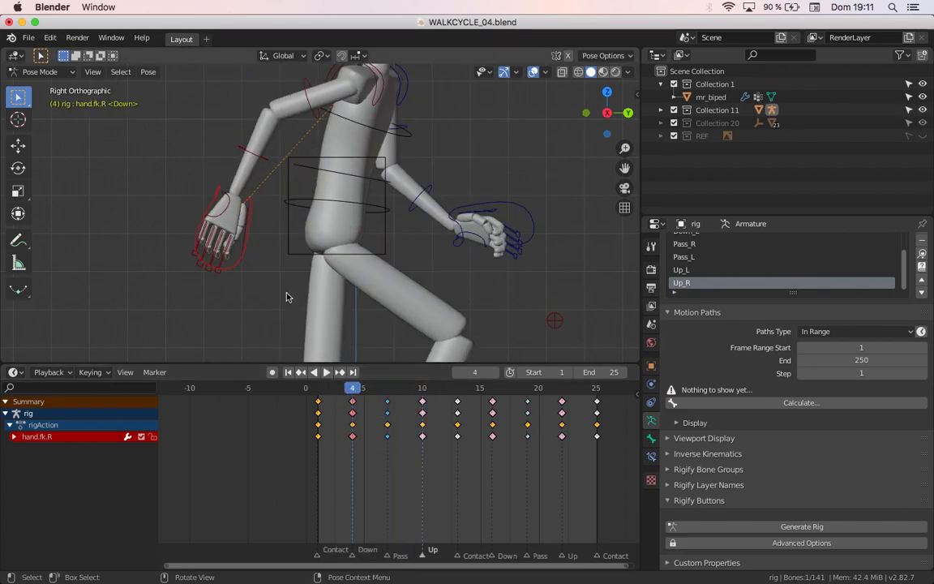
pyautogui.click(248, 261)
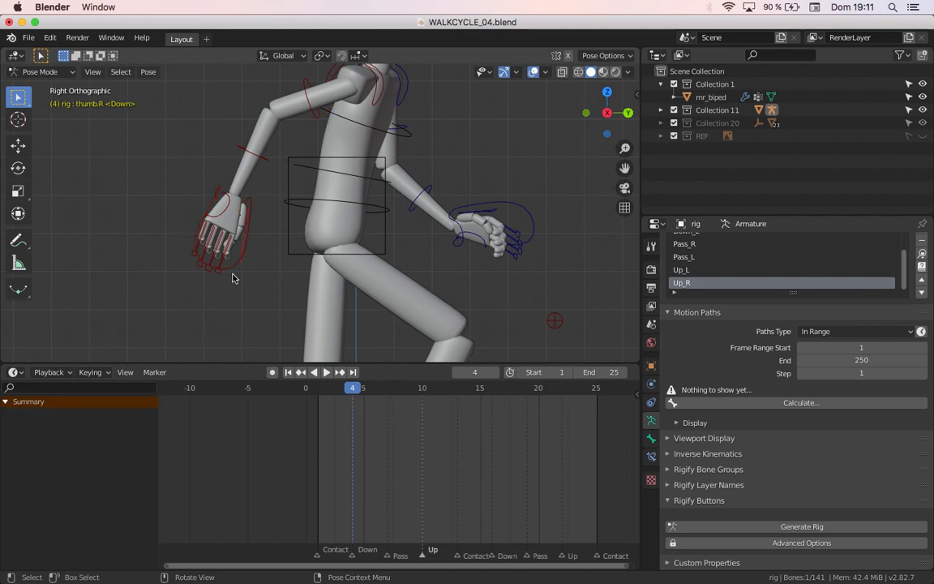
pyautogui.click(241, 274)
pyautogui.press('r')
pyautogui.click(249, 302)
pyautogui.press('i')
pyautogui.click(250, 302)
# - Select the left hand control at frame 1 and scrub forward past frame 10 to examine its swing
pyautogui.moveTo(324, 391)
pyautogui.mouseDown()
pyautogui.moveTo(466, 414)
pyautogui.moveTo(316, 403)
pyautogui.moveTo(397, 425)
pyautogui.moveTo(573, 426)
pyautogui.moveTo(346, 420)
pyautogui.moveTo(598, 421)
pyautogui.moveTo(320, 417)
pyautogui.moveTo(585, 415)
pyautogui.moveTo(319, 407)
pyautogui.mouseUp()
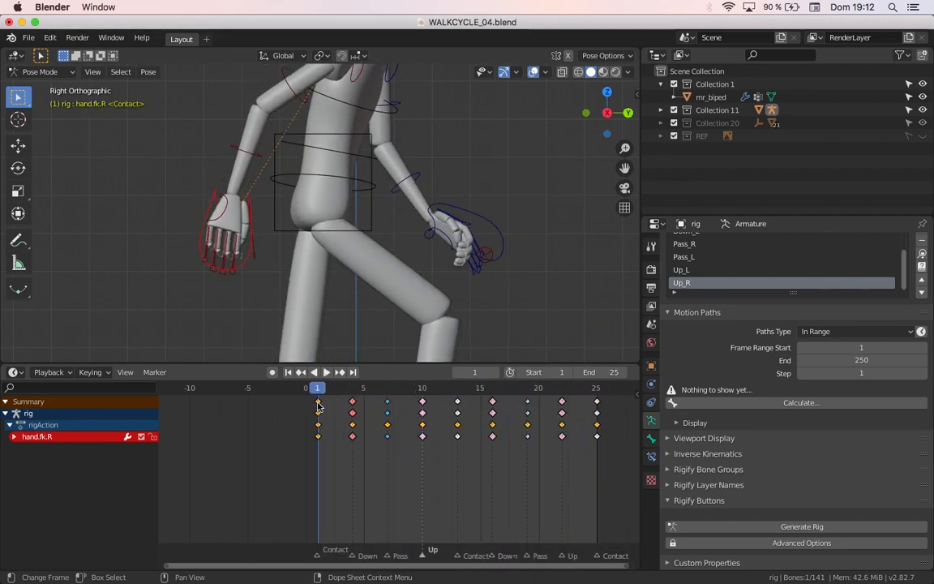
pyautogui.click(442, 217)
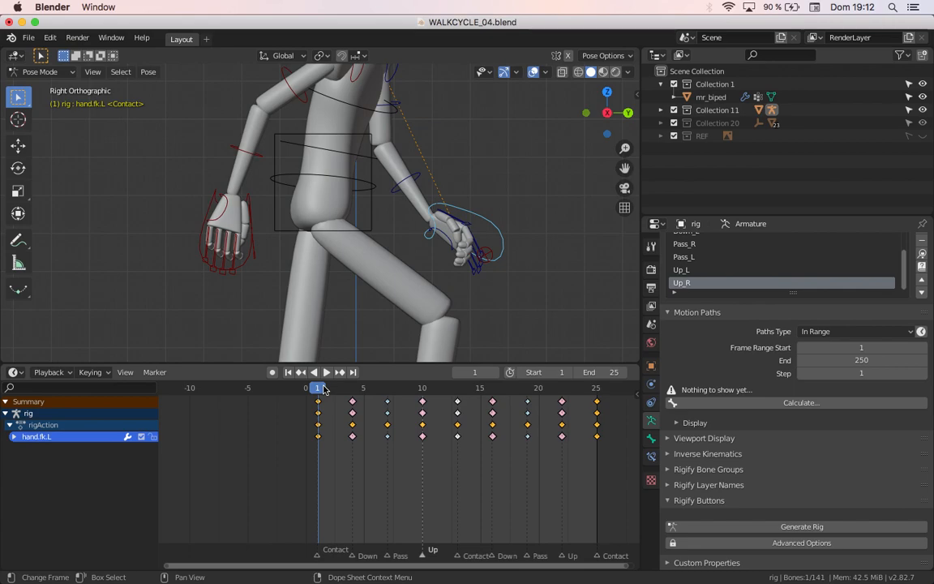
pyautogui.moveTo(320, 393); pyautogui.dragTo(422, 394)
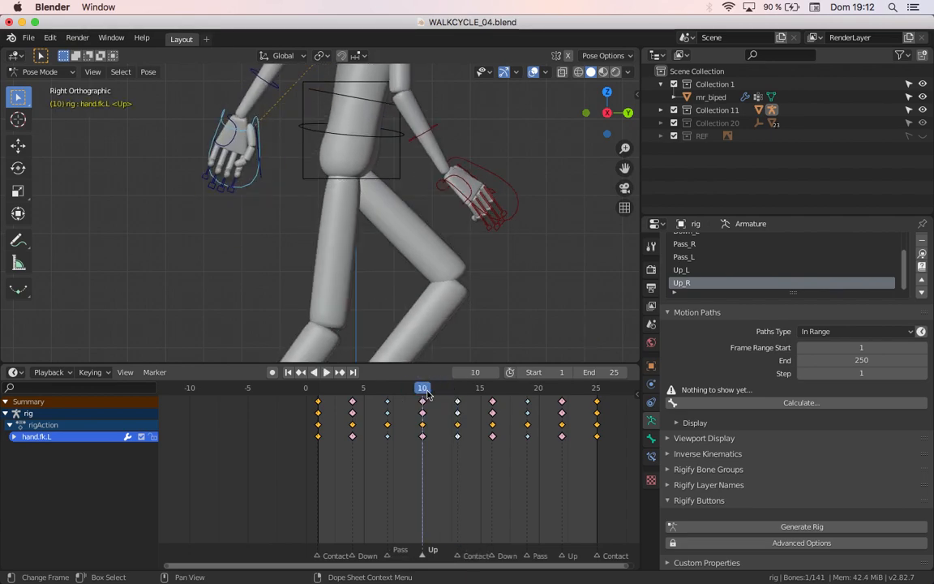
pyautogui.press('space')
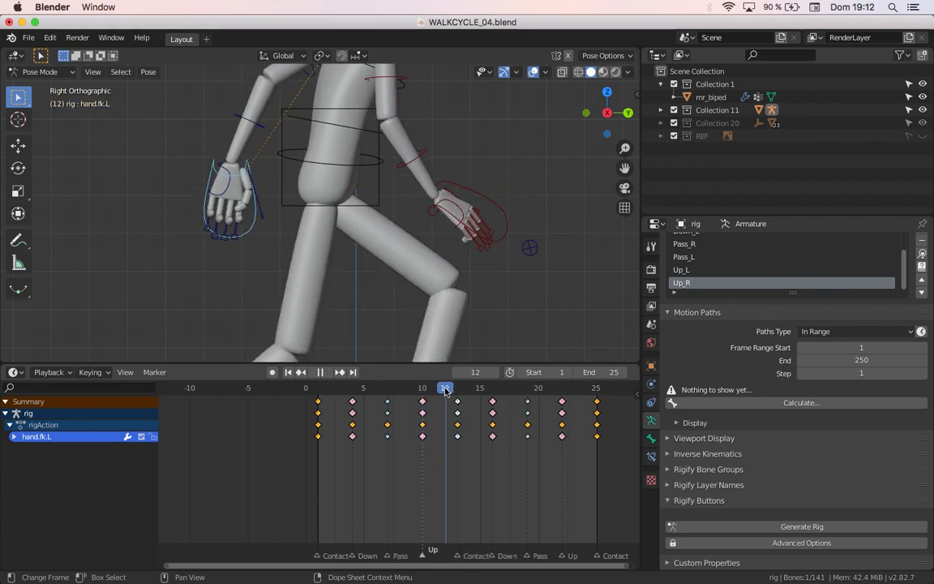
pyautogui.click(423, 393)
# - At frame 13, rotate the left hand control backward and insert a Rotation keyframe
pyautogui.moveTo(428, 393); pyautogui.dragTo(457, 397)
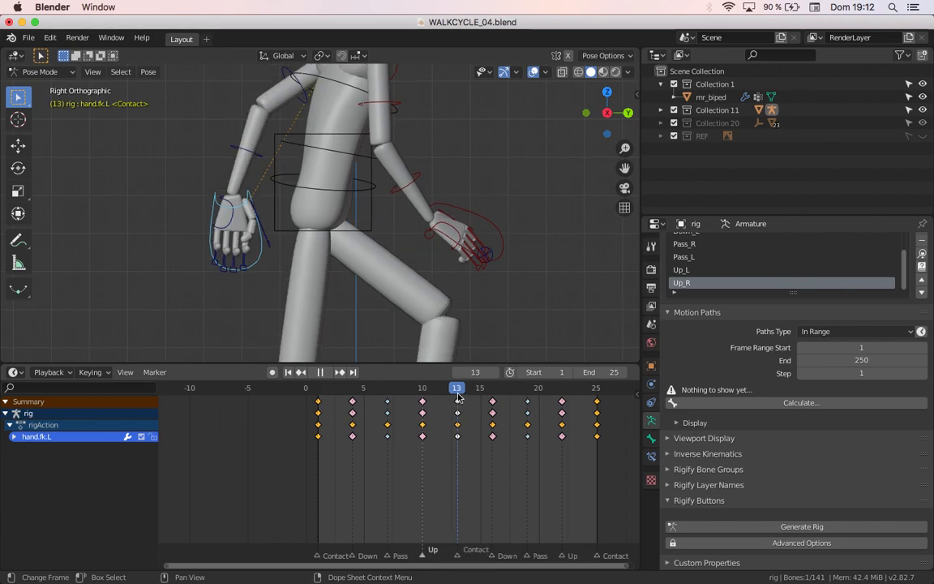
pyautogui.press('r')
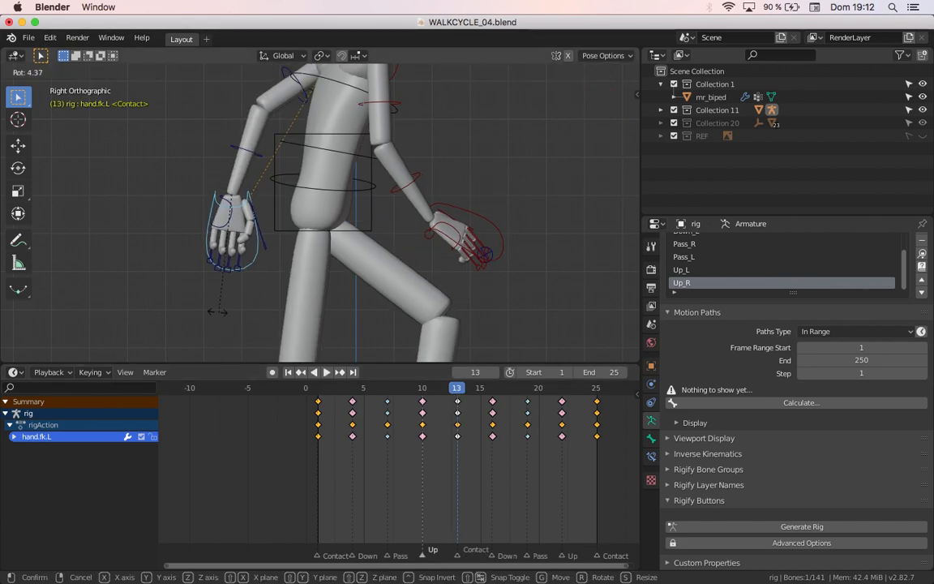
pyautogui.click(194, 311)
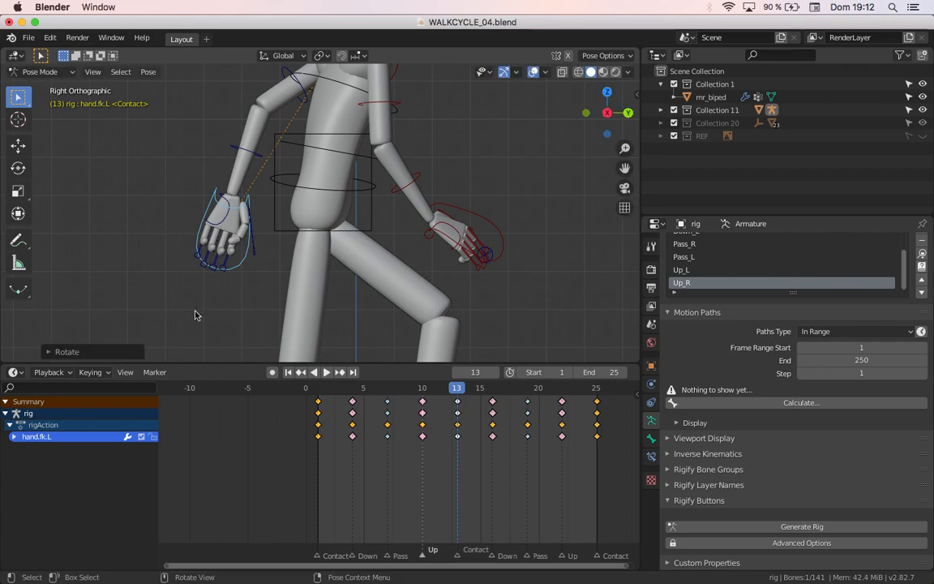
pyautogui.press('i')
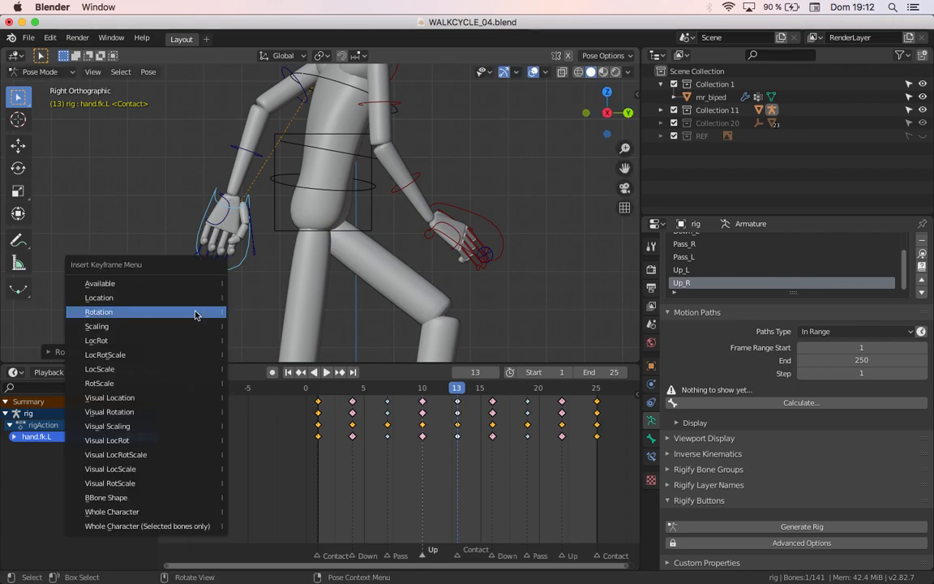
pyautogui.click(194, 312)
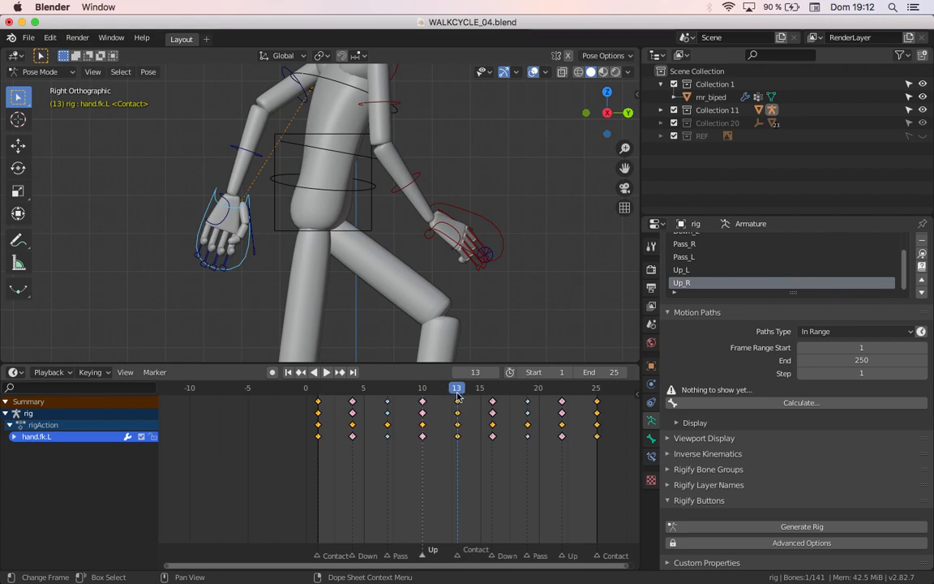
# - At frame 16, rotate the left hand control backward about 35°, key its rotation and play the walk cycle
pyautogui.press('space')
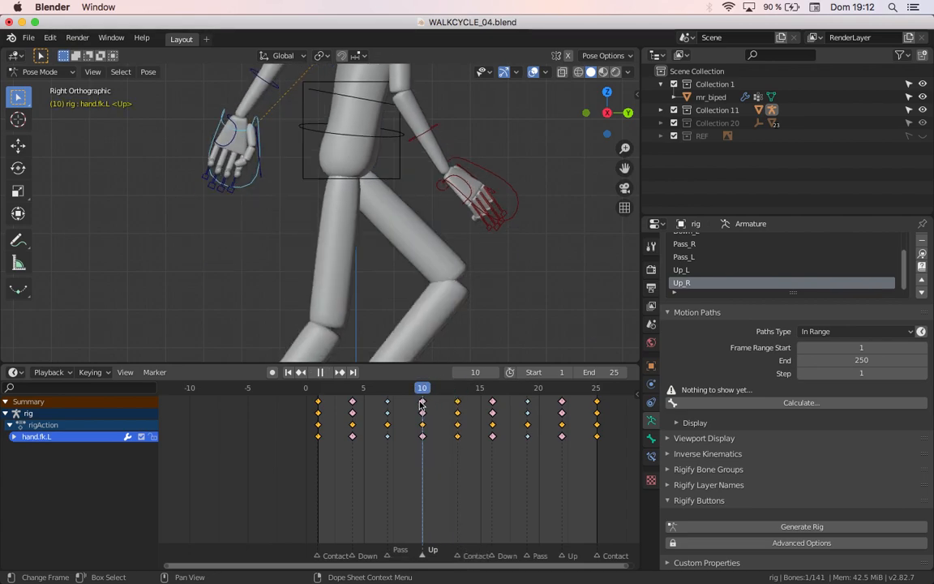
pyautogui.press('space')
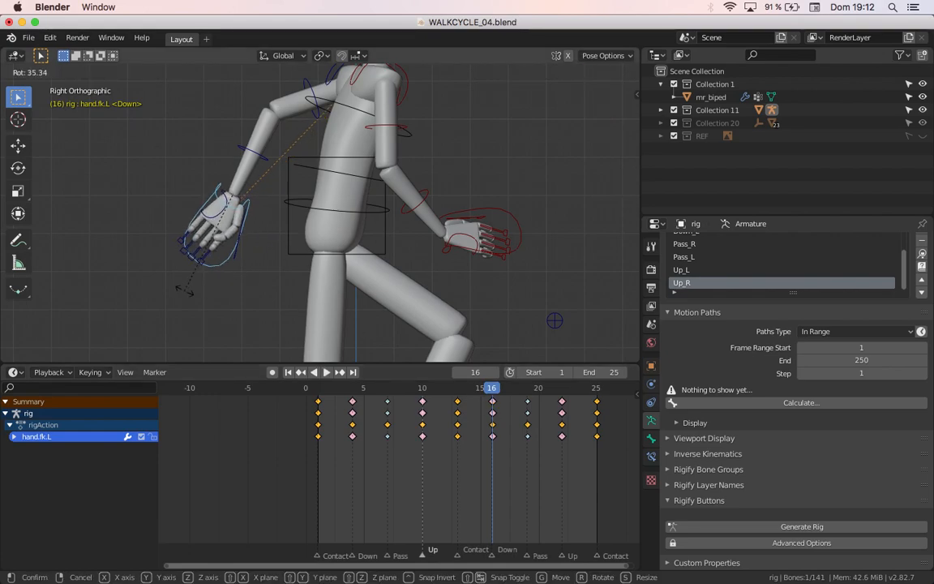
pyautogui.click(177, 289)
pyautogui.press('i')
pyautogui.click(182, 292)
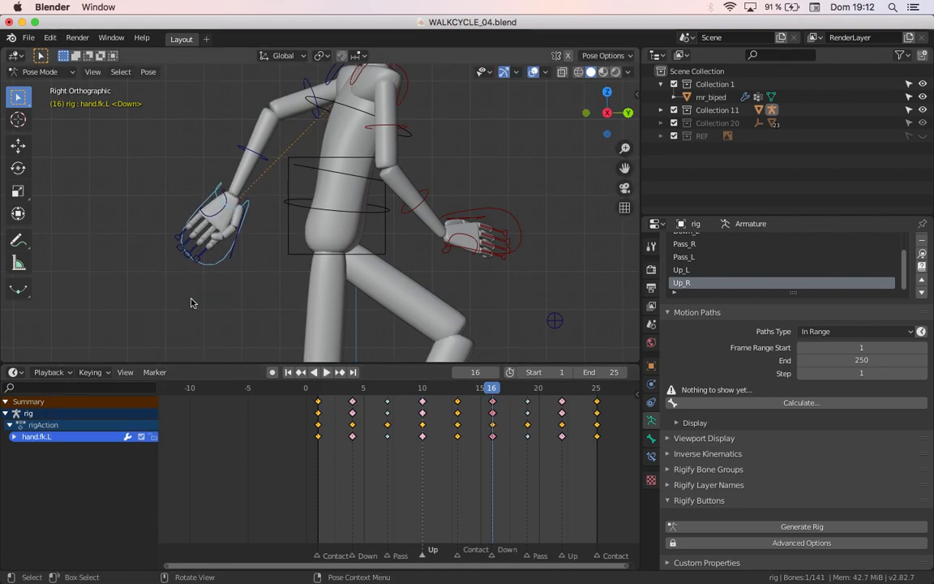
pyautogui.press('space')
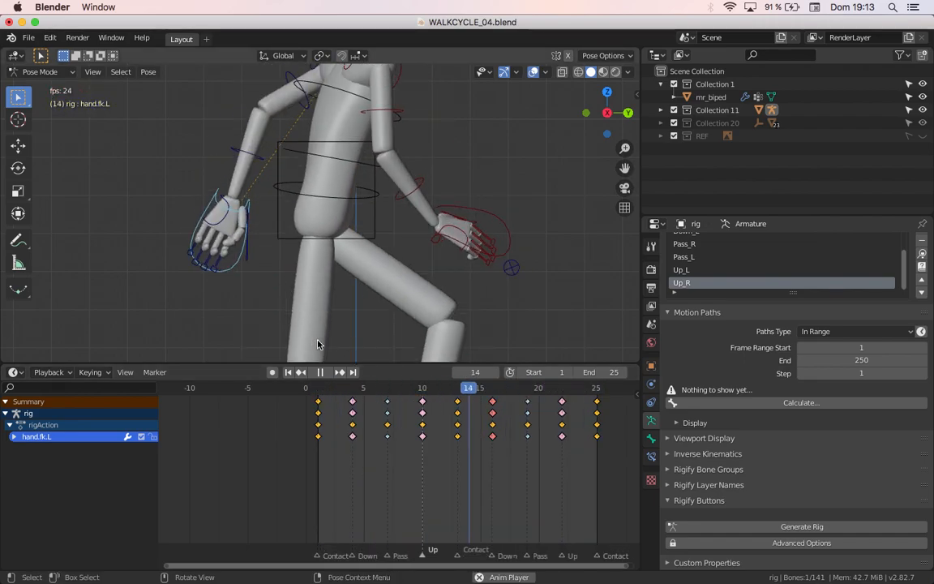
# - At frame 13, rotate the left hand control slightly again and rekey its rotation
pyautogui.press('Escape')
pyautogui.press('space')
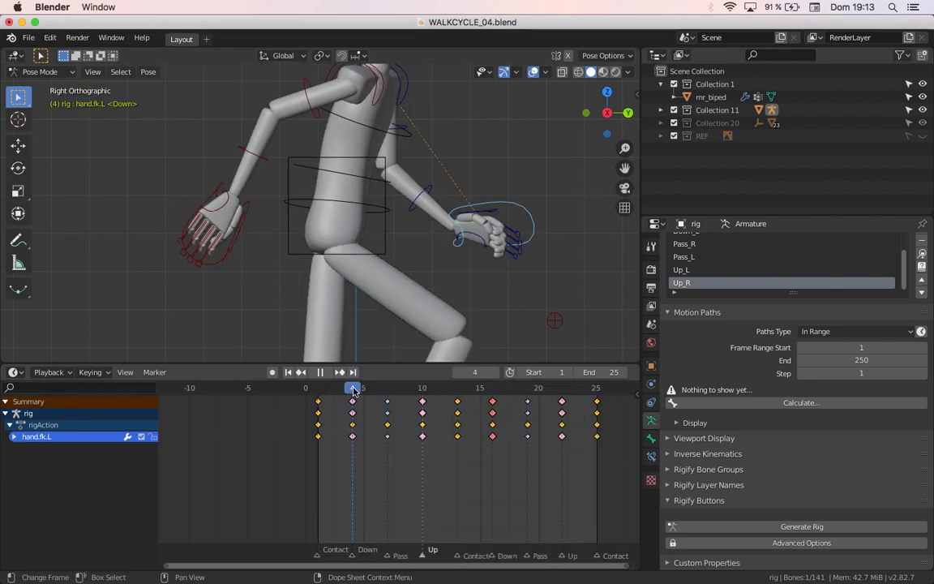
pyautogui.moveTo(438, 389)
pyautogui.mouseDown()
pyautogui.moveTo(422, 390)
pyautogui.moveTo(459, 390)
pyautogui.moveTo(421, 393)
pyautogui.moveTo(456, 390)
pyautogui.mouseUp()
pyautogui.press('r')
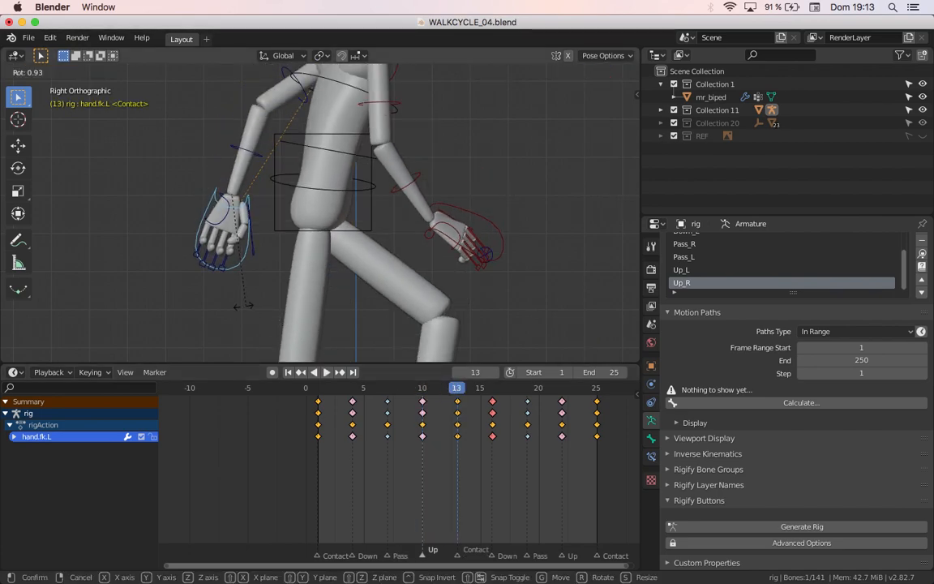
pyautogui.click(234, 310)
pyautogui.press('i')
pyautogui.click(234, 306)
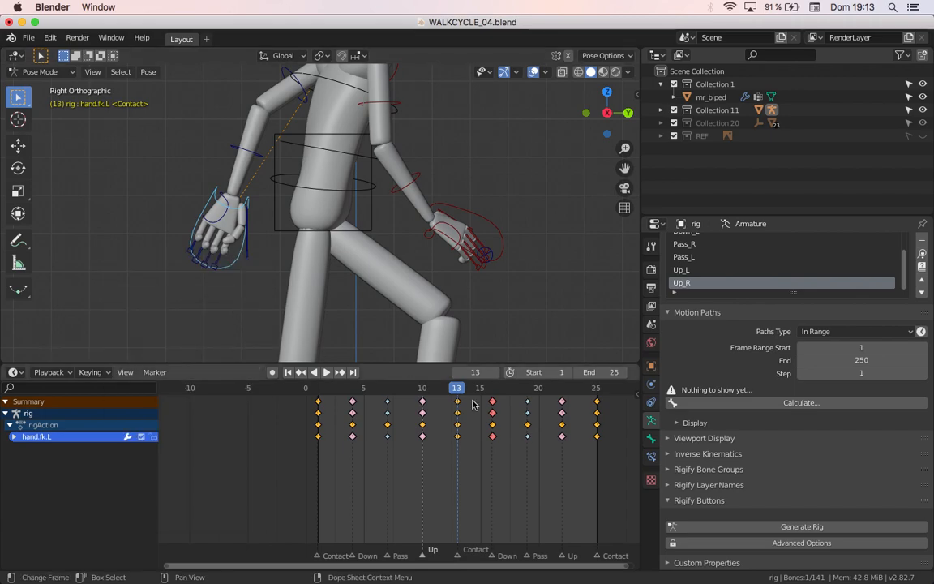
# - Review the swing, then at frame 10 nudge the left hand control forward and down by about 0.05, rotate it and insert a keyframe
pyautogui.press('space')
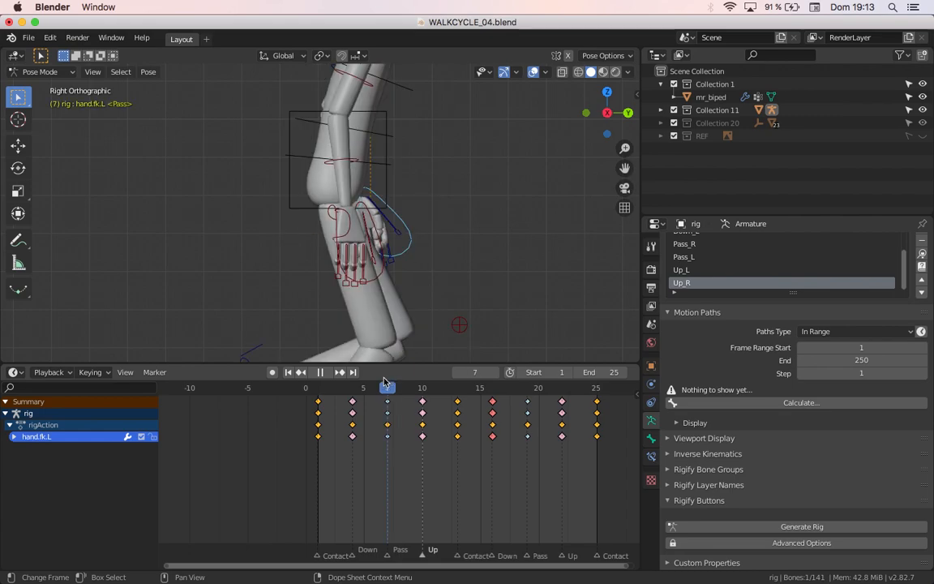
pyautogui.press('space')
pyautogui.moveTo(284, 185); pyautogui.dragTo(353, 299, button='middle')
pyautogui.press('space')
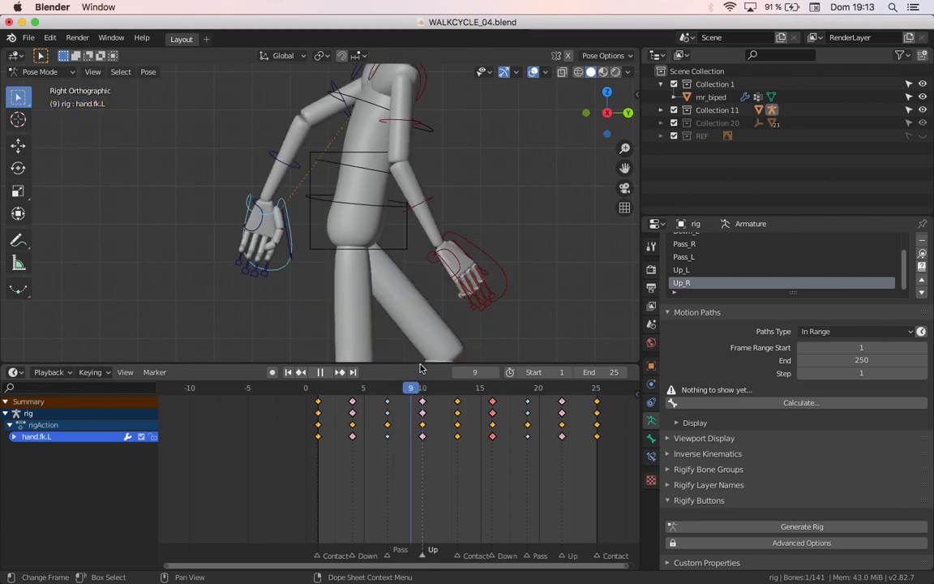
pyautogui.press('space')
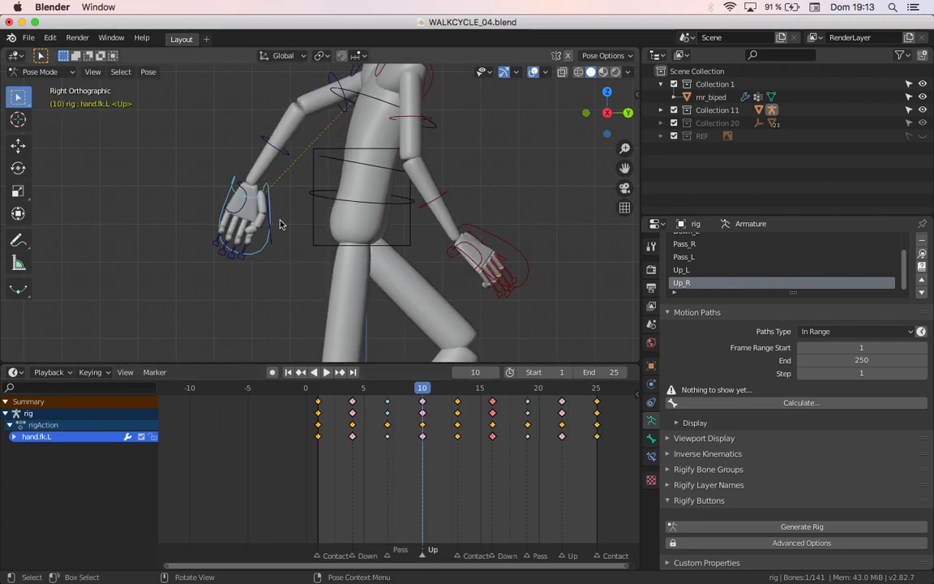
pyautogui.press('g')
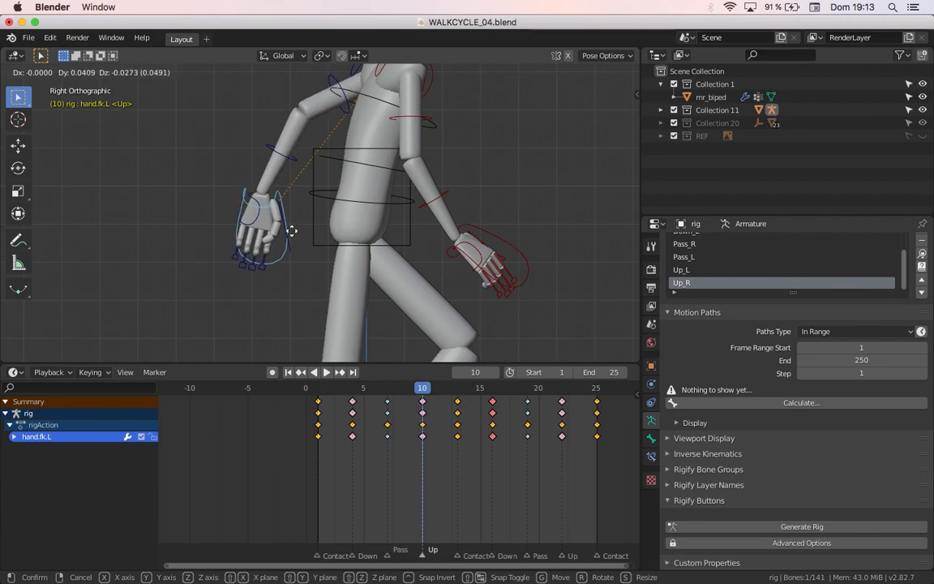
pyautogui.click(291, 232)
pyautogui.press('r')
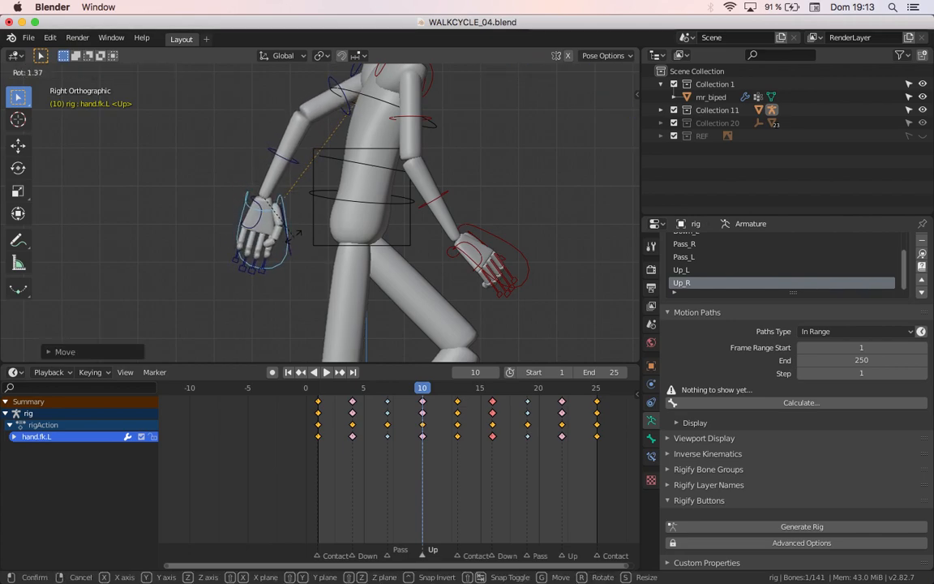
pyautogui.click(296, 234)
pyautogui.press('i')
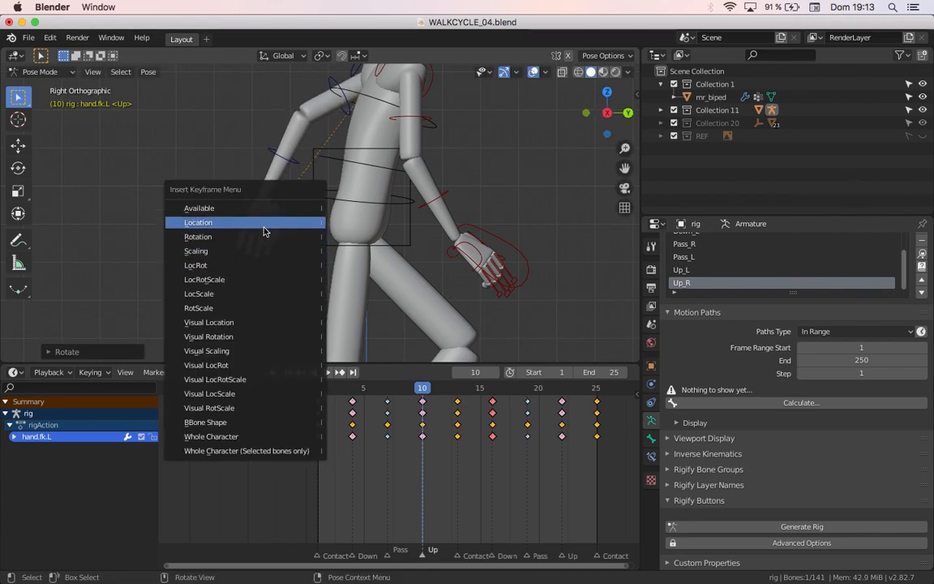
pyautogui.click(263, 266)
# - At frame 13, nudge the left hand control backward by about 0.02, rotate it about 2.5° and key it
pyautogui.moveTo(389, 387); pyautogui.dragTo(454, 367)
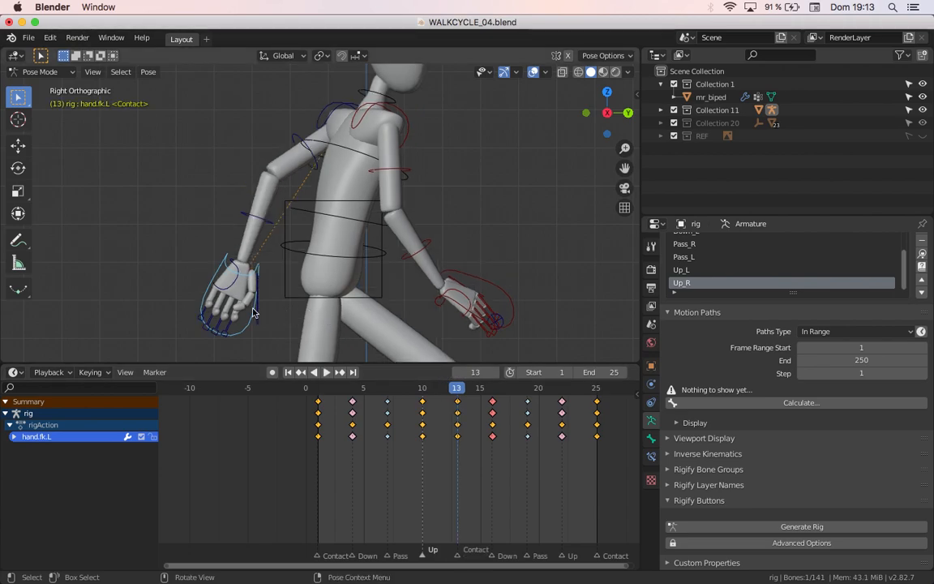
pyautogui.press('g')
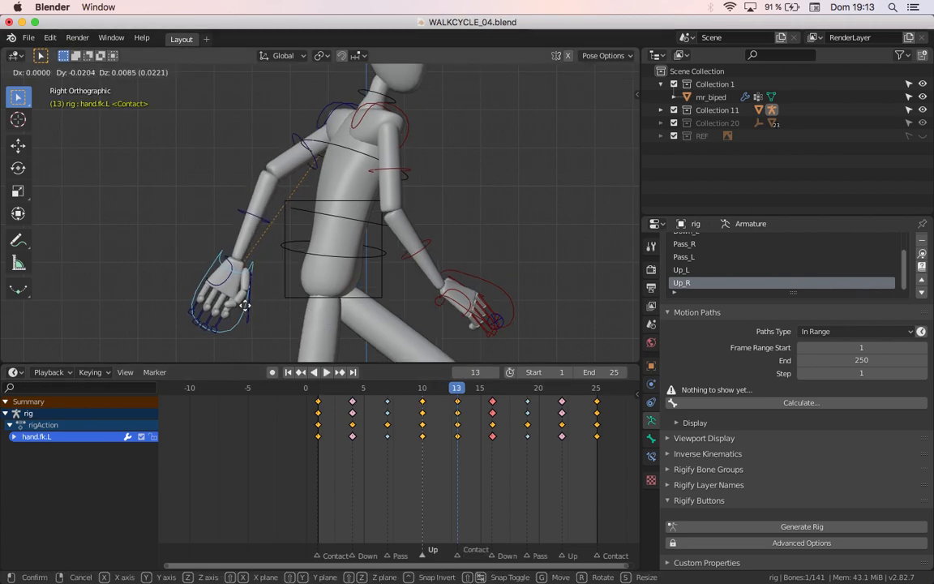
pyautogui.click(244, 307)
pyautogui.press('r')
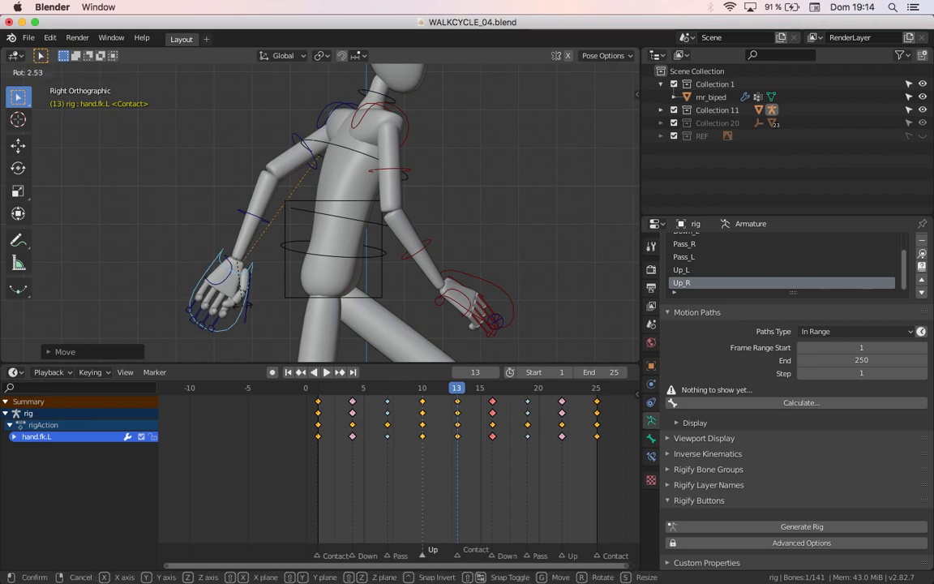
pyautogui.click(243, 309)
pyautogui.press('i')
pyautogui.click(243, 308)
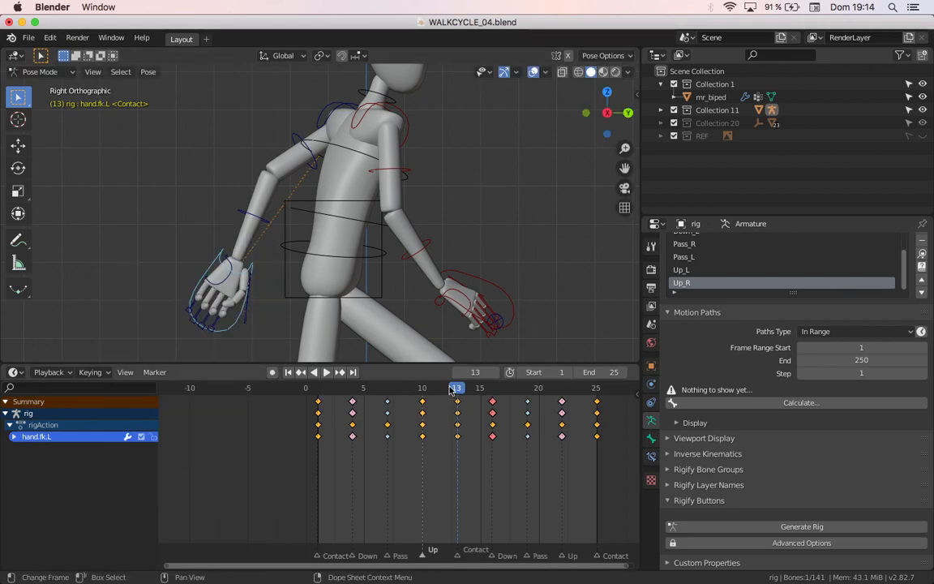
# - Play back the cycle, then rotate the left hand control farther backward at frame 10 and key it
pyautogui.press('space')
pyautogui.moveTo(591, 382); pyautogui.dragTo(422, 364)
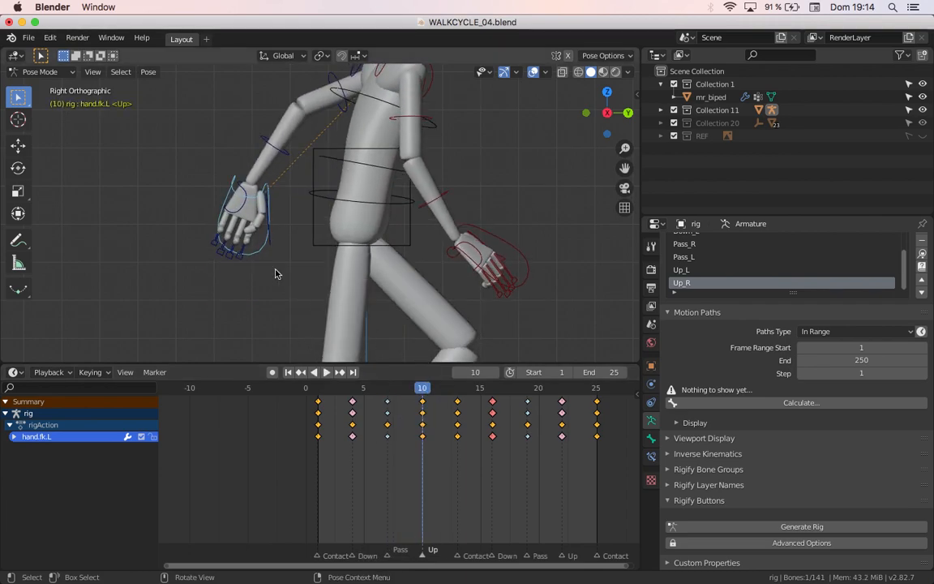
pyautogui.press('r')
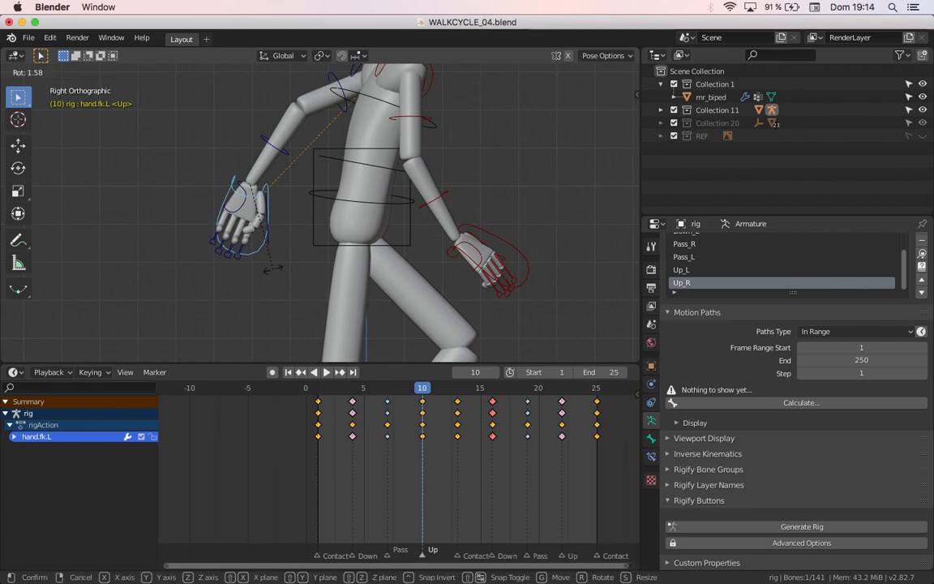
pyautogui.click(260, 269)
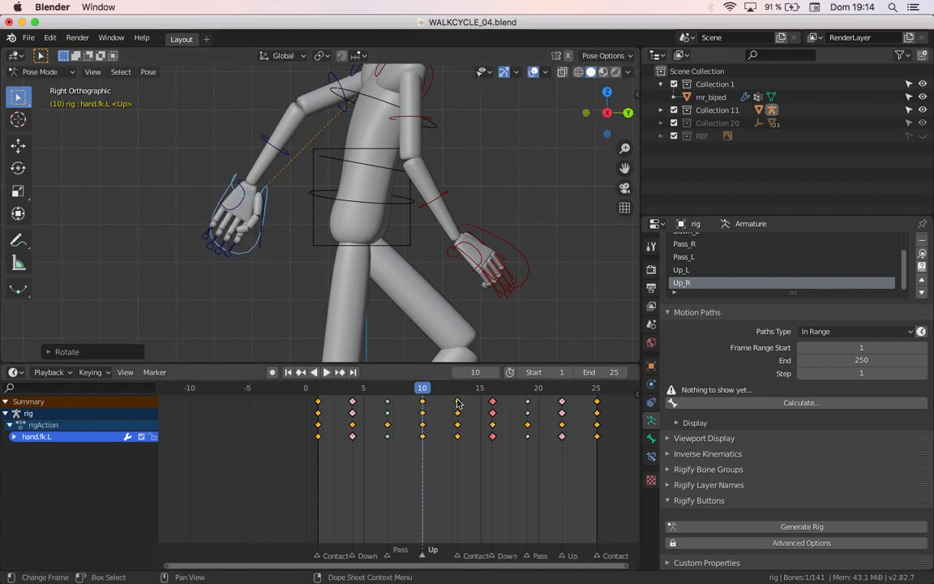
pyautogui.press('i')
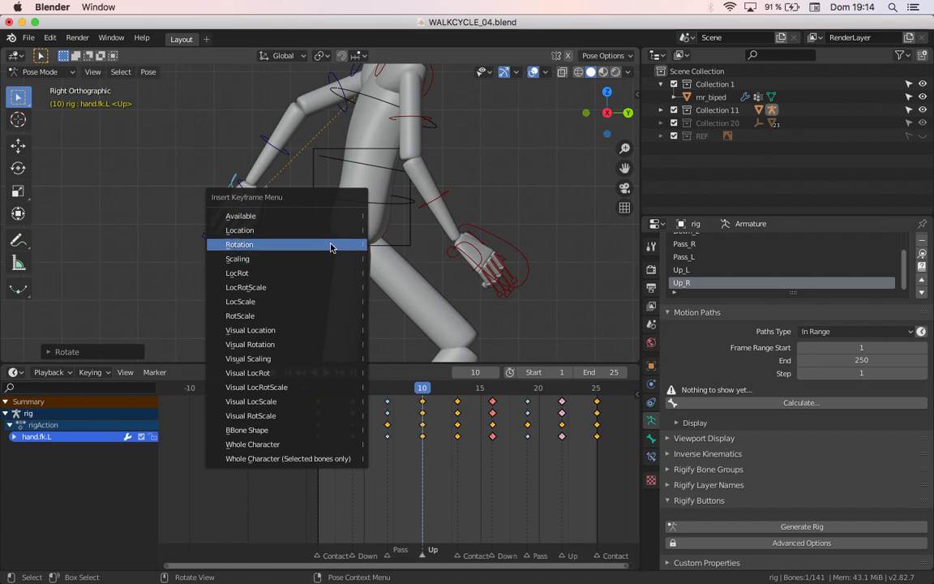
pyautogui.click(300, 220)
# - Rotate the left hand control farther backward at frame 13, key it and play the cycle
pyautogui.click(455, 389)
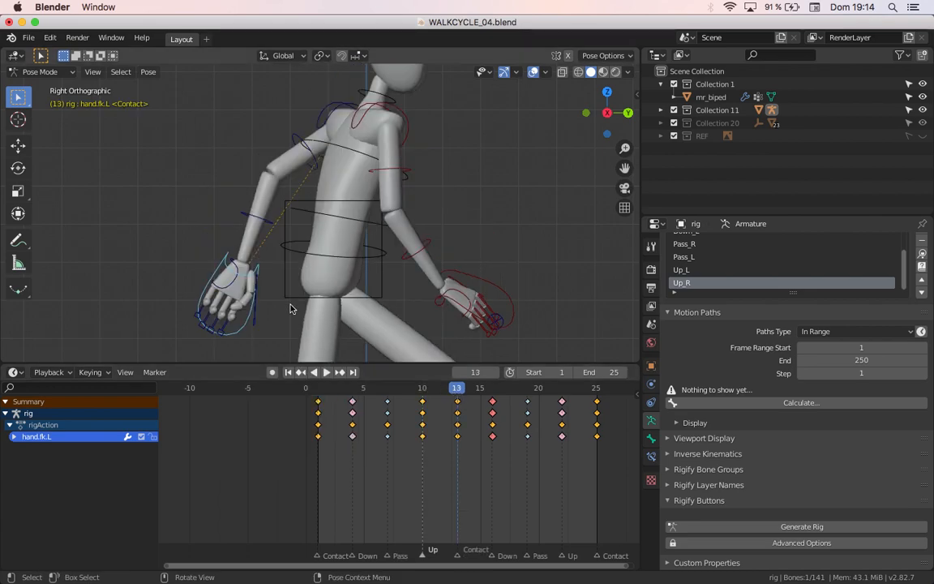
pyautogui.press('r')
pyautogui.click(276, 323)
pyautogui.press('i')
pyautogui.click(277, 324)
pyautogui.press('space')
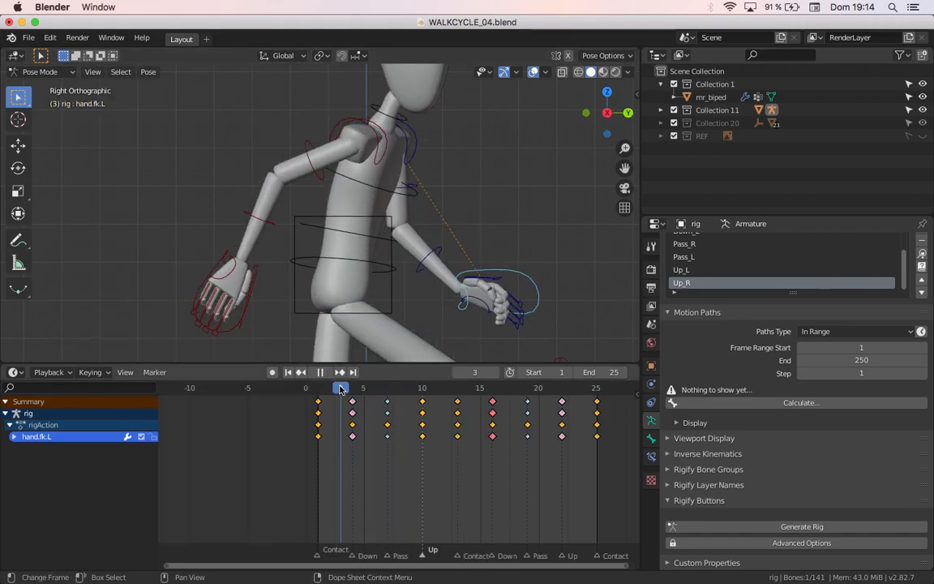
# - At frame 16, rotate the left hand control about 17° backward, insert a keyframe and replay the swing
pyautogui.moveTo(488, 395)
pyautogui.mouseDown()
pyautogui.moveTo(419, 384)
pyautogui.moveTo(495, 390)
pyautogui.mouseUp()
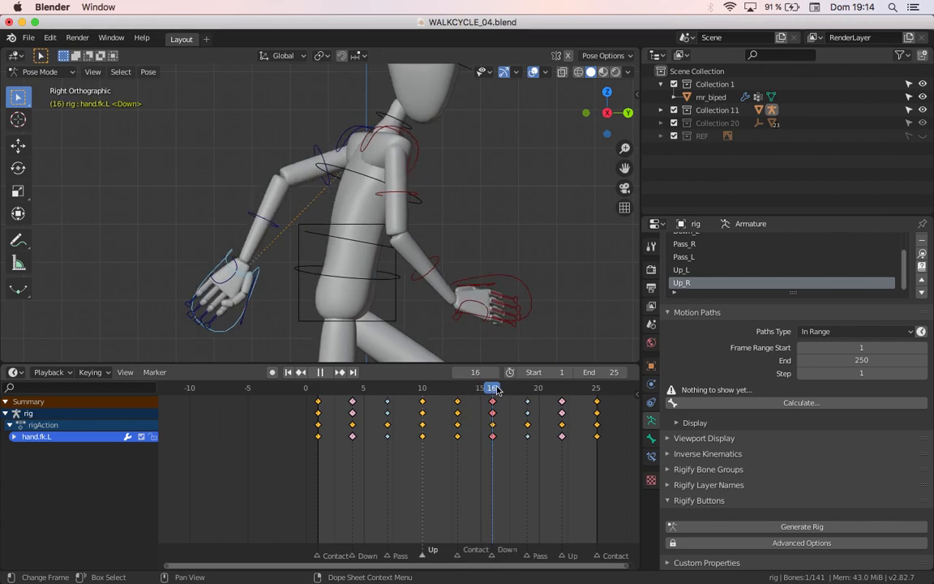
pyautogui.press('r')
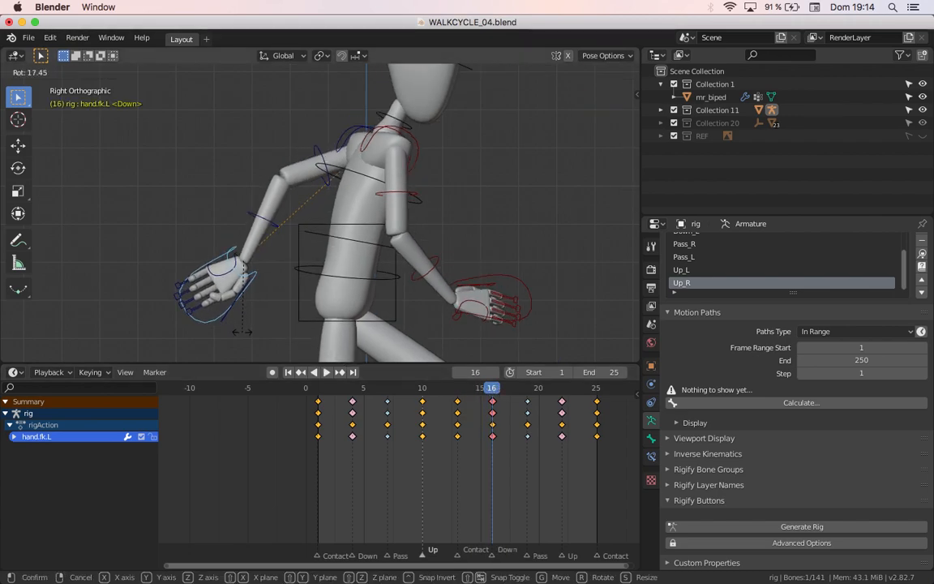
pyautogui.click(242, 331)
pyautogui.press('i')
pyautogui.click(242, 333)
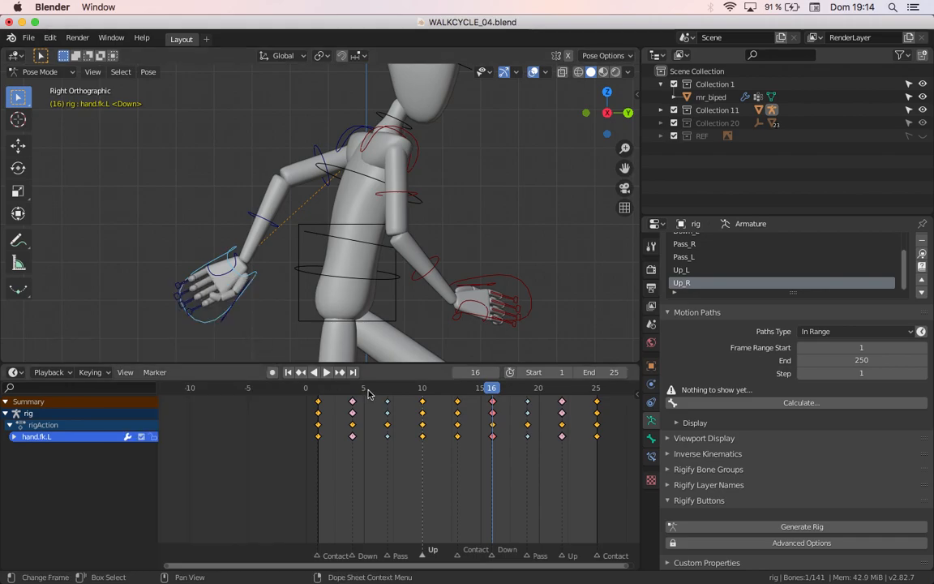
pyautogui.press('space')
# - Return to frame 13, rotate the left hand control slightly more backward, insert a Rotation keyframe and play the animation
pyautogui.moveTo(472, 390)
pyautogui.mouseDown()
pyautogui.moveTo(399, 387)
pyautogui.moveTo(502, 402)
pyautogui.moveTo(421, 398)
pyautogui.moveTo(454, 394)
pyautogui.mouseUp()
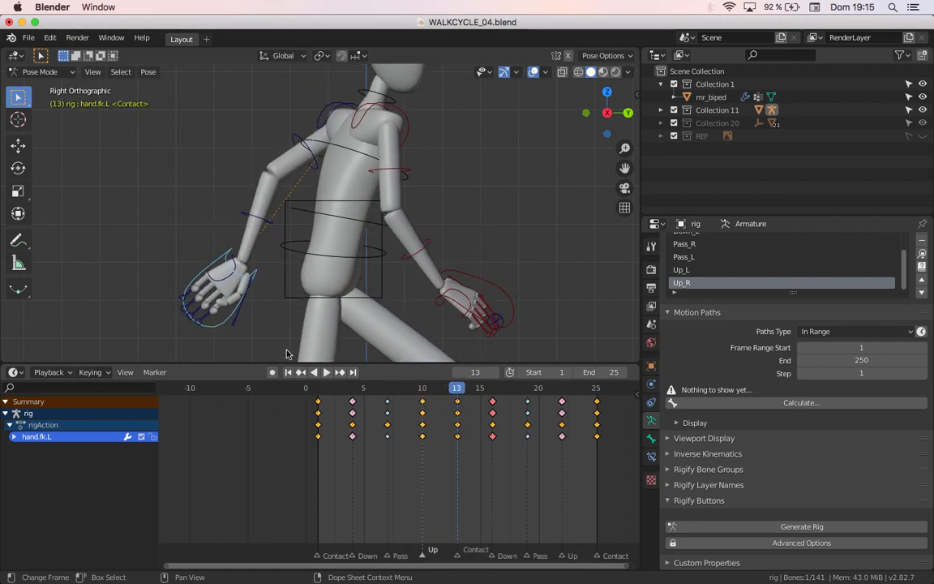
pyautogui.press('r')
pyautogui.click(270, 333)
pyautogui.press('i')
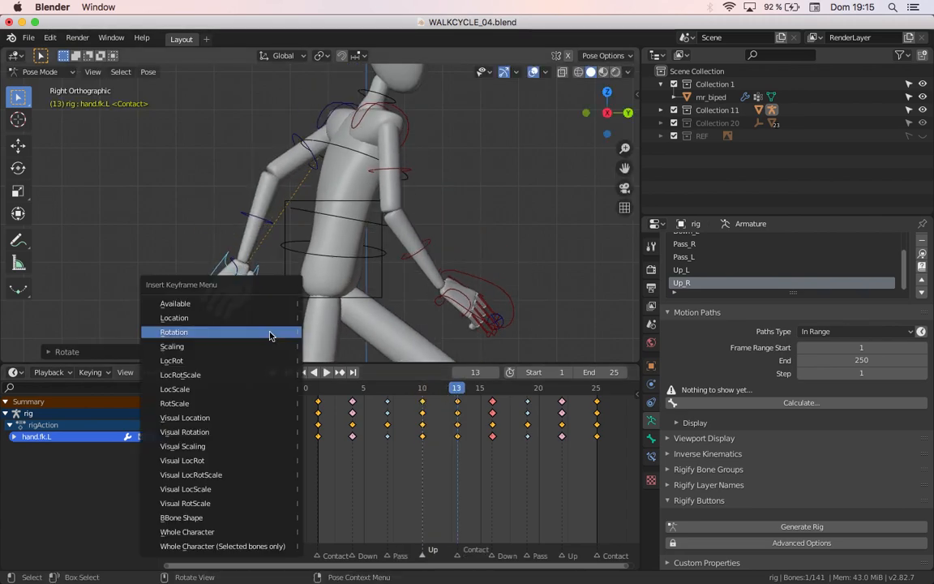
pyautogui.click(269, 333)
pyautogui.press('space')
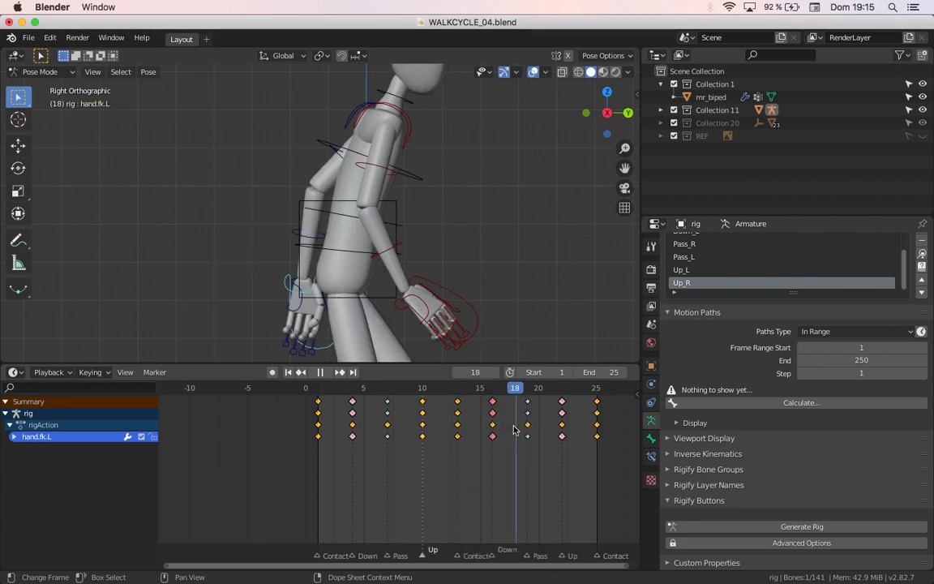
# - At frame 19, rotate the left hand control about 33° backward and insert a keyframe
pyautogui.press('space')
pyautogui.press('Right')
pyautogui.press('r')
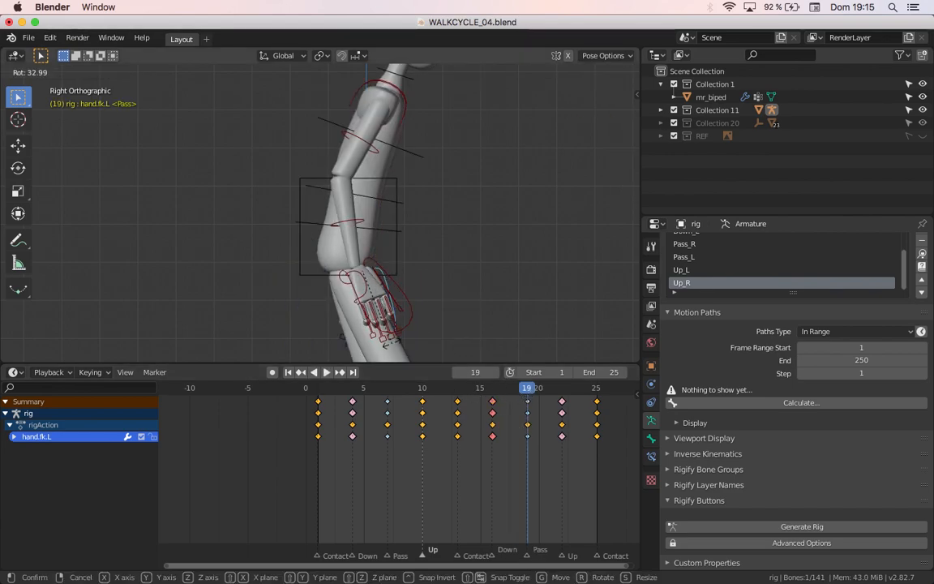
pyautogui.click(392, 347)
pyautogui.press('i')
pyautogui.click(393, 344)
# - At frame 10, rotate the left hand control about -19°, insert a Rotation keyframe and play the walk cycle
pyautogui.moveTo(517, 391); pyautogui.dragTo(423, 403)
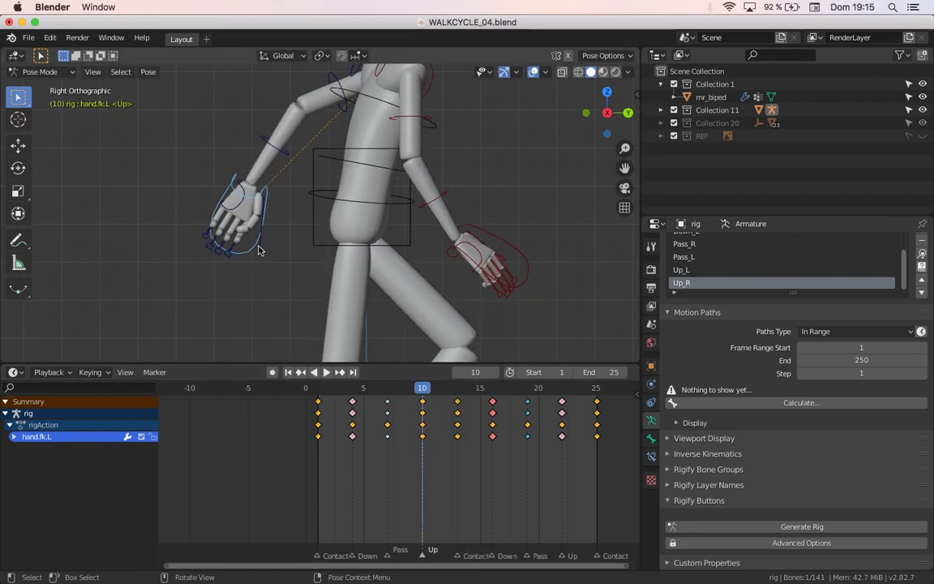
pyautogui.press('r')
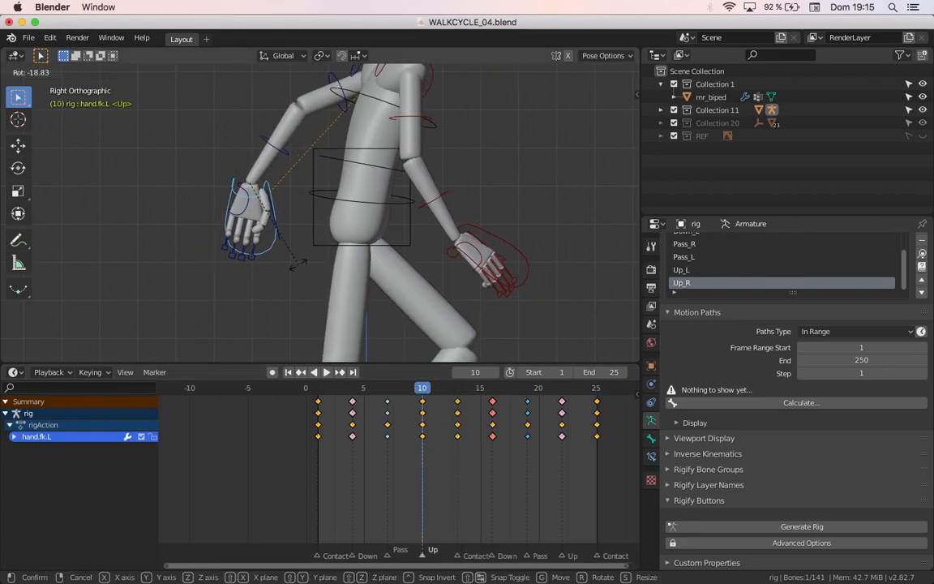
pyautogui.click(298, 263)
pyautogui.press('i')
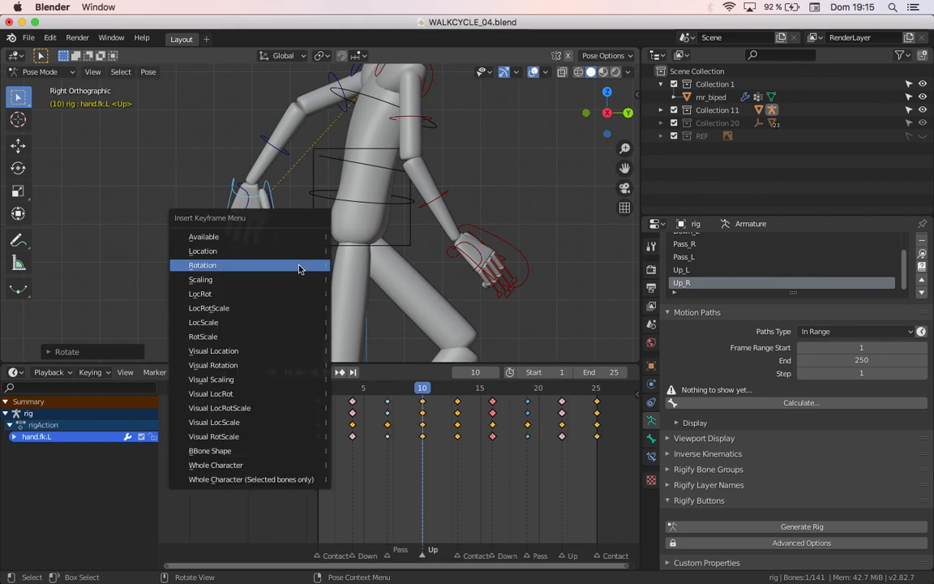
pyautogui.click(298, 265)
pyautogui.press('space')
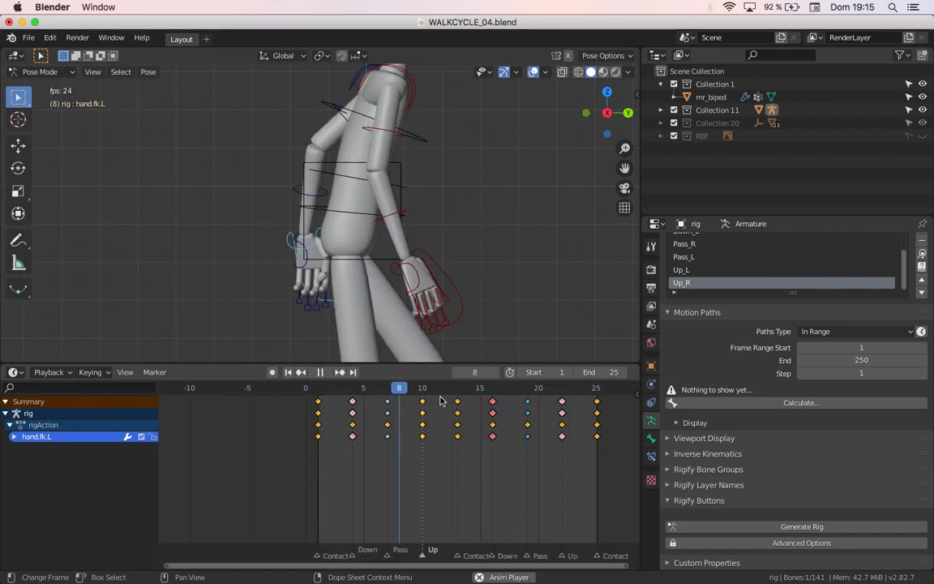
pyautogui.press('space')
# - Clip the 3D view to the left arm and play its swing in the right side view
pyautogui.moveTo(381, 324); pyautogui.dragTo(326, 276, button='middle')
pyautogui.press('b')
pyautogui.moveTo(415, 84); pyautogui.dragTo(262, 274)
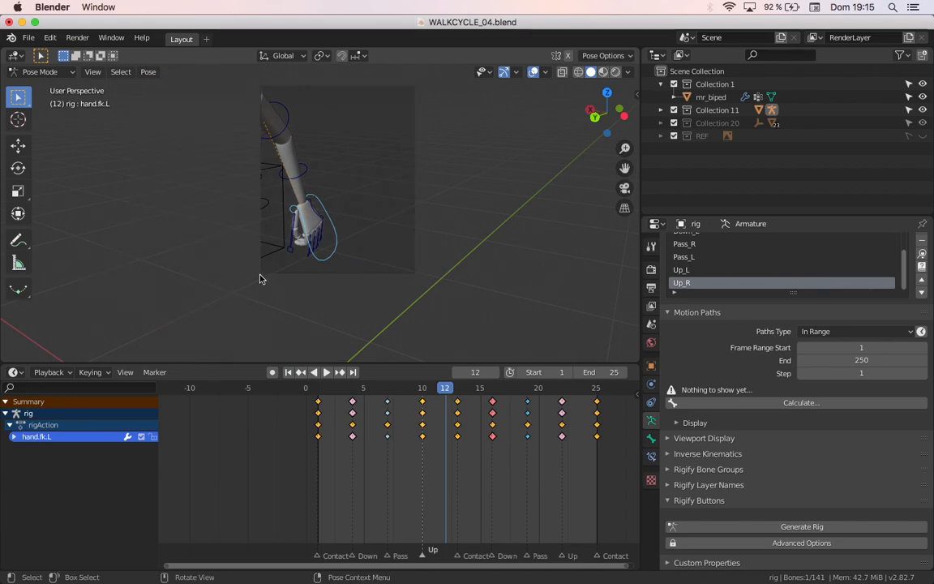
pyautogui.press('KP_3')
pyautogui.press('space')
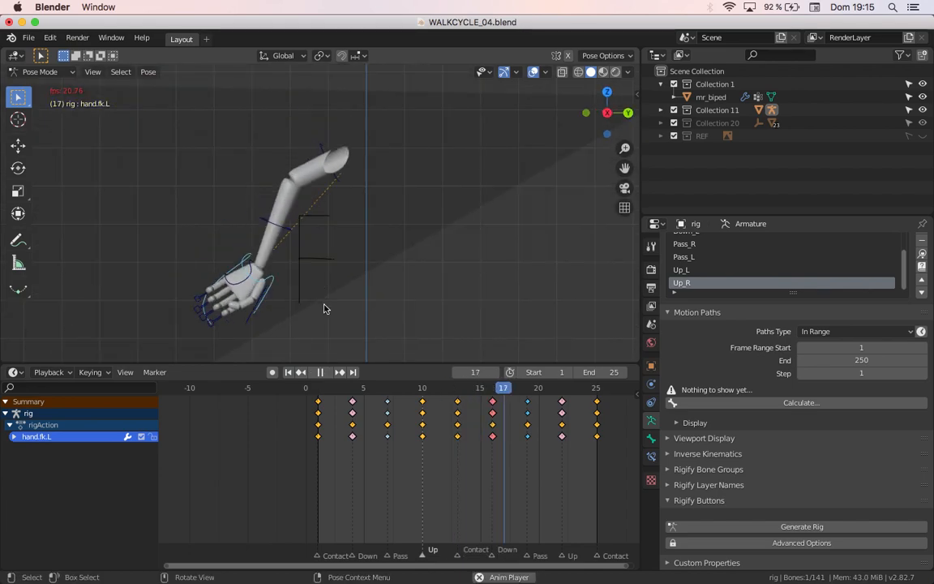
pyautogui.press('Escape')
# - Clear the clipping region and orbit around the whole character
pyautogui.moveTo(324, 309); pyautogui.dragTo(104, 325, button='middle')
pyautogui.hotkey('alt', 'b')
pyautogui.press('KP_3')
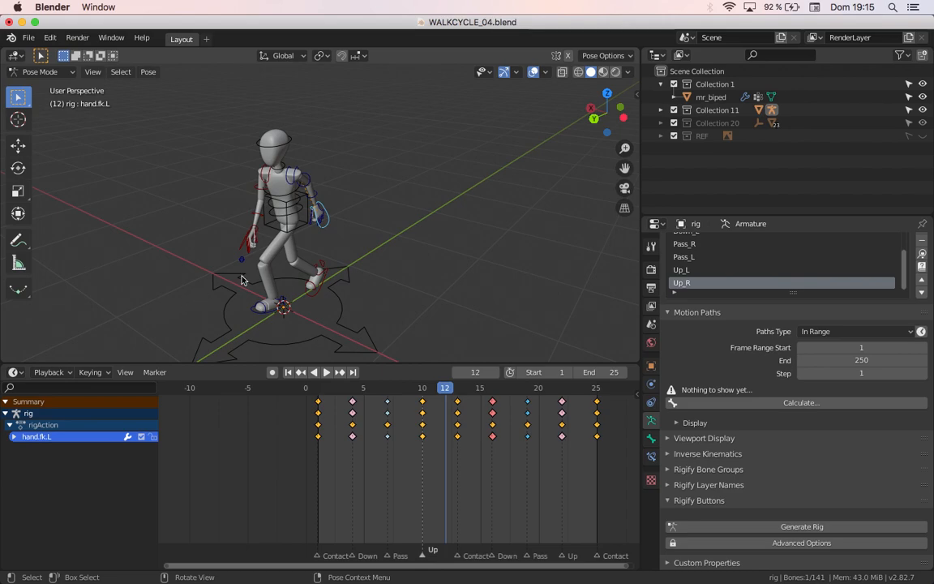
pyautogui.moveTo(212, 248); pyautogui.dragTo(272, 273, button='middle')
pyautogui.hotkey('ctrl', 'Tab')
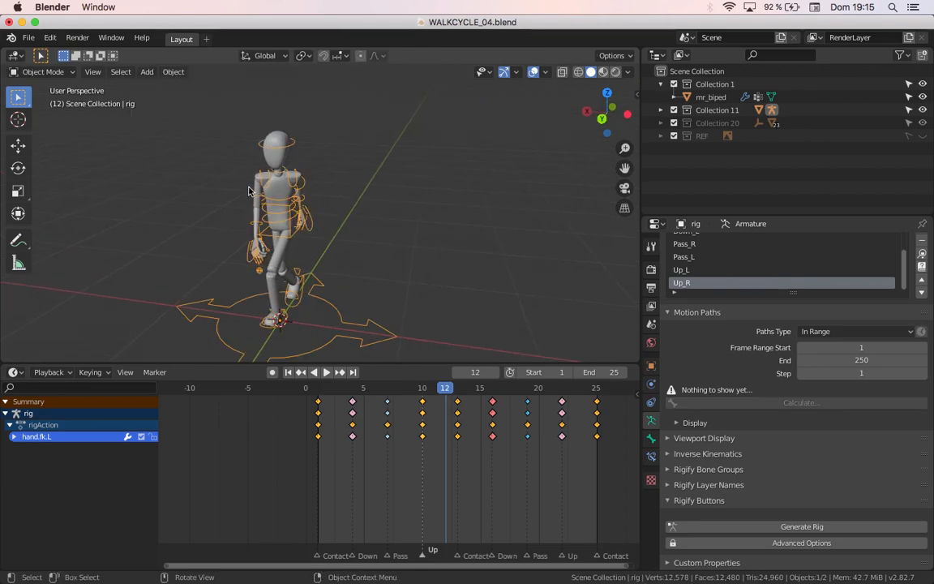
pyautogui.click(271, 175)
pyautogui.hotkey('ctrl', 'Tab')
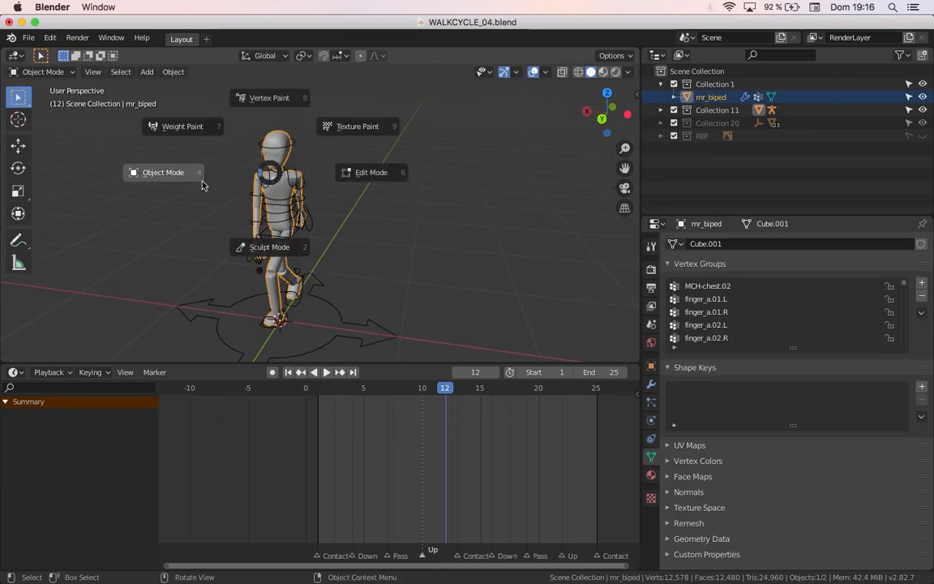
pyautogui.press('Escape')
pyautogui.press('Tab')
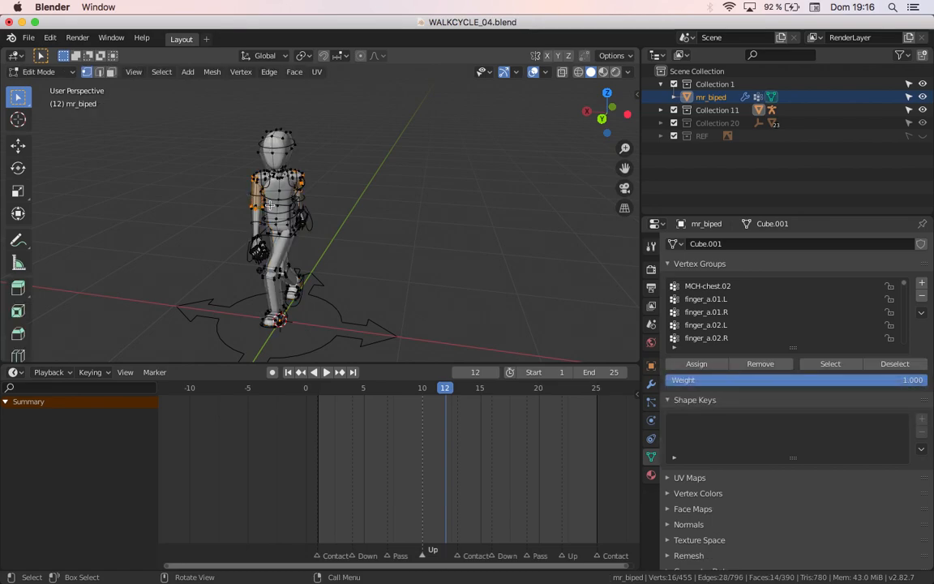
pyautogui.press('Tab')
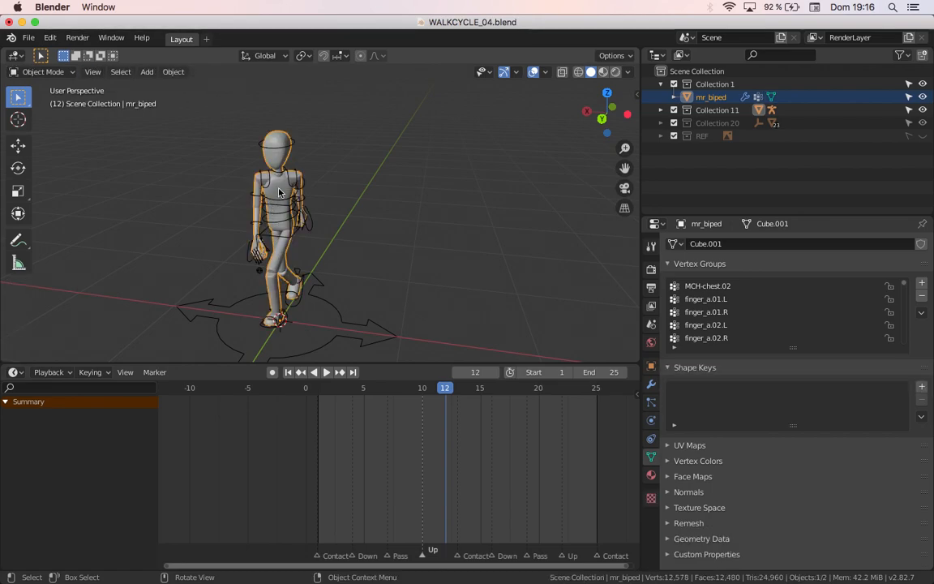
pyautogui.click(278, 192)
pyautogui.hotkey('ctrl', 'Tab')
# - Clip the 3D view to the character's left half, play the arm swing in the right side view and clear the clipping
pyautogui.moveTo(278, 193); pyautogui.dragTo(263, 206, button='middle')
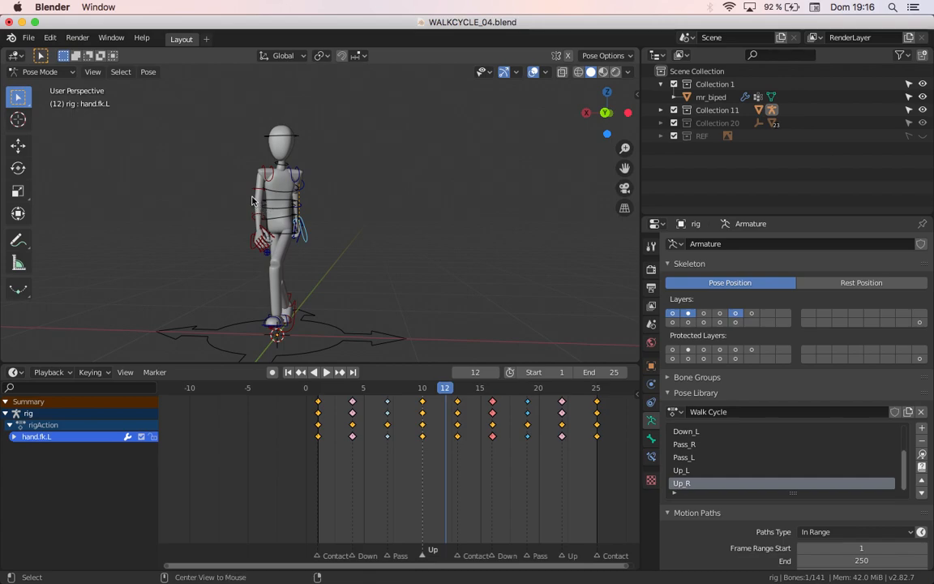
pyautogui.moveTo(276, 108); pyautogui.dragTo(354, 352)
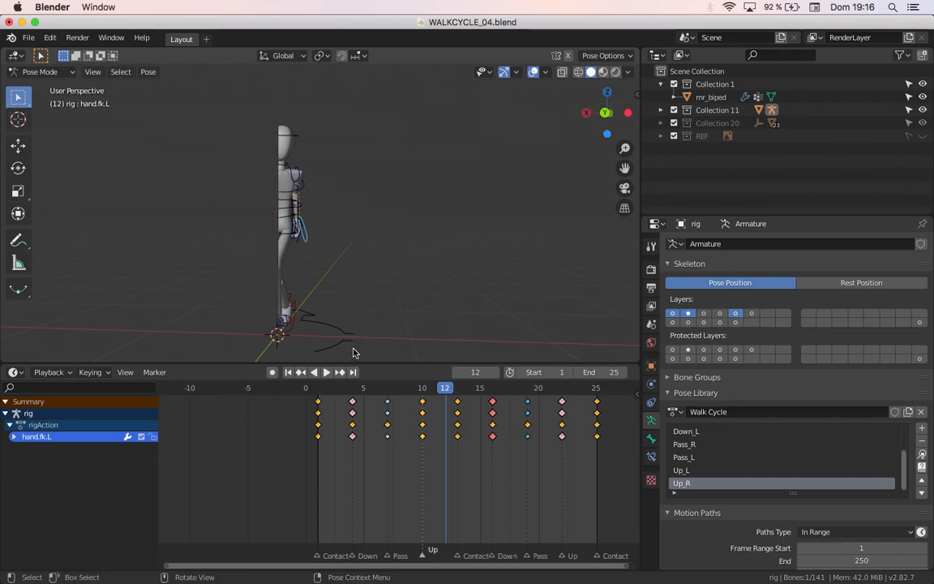
pyautogui.press('KP_3')
pyautogui.press('space')
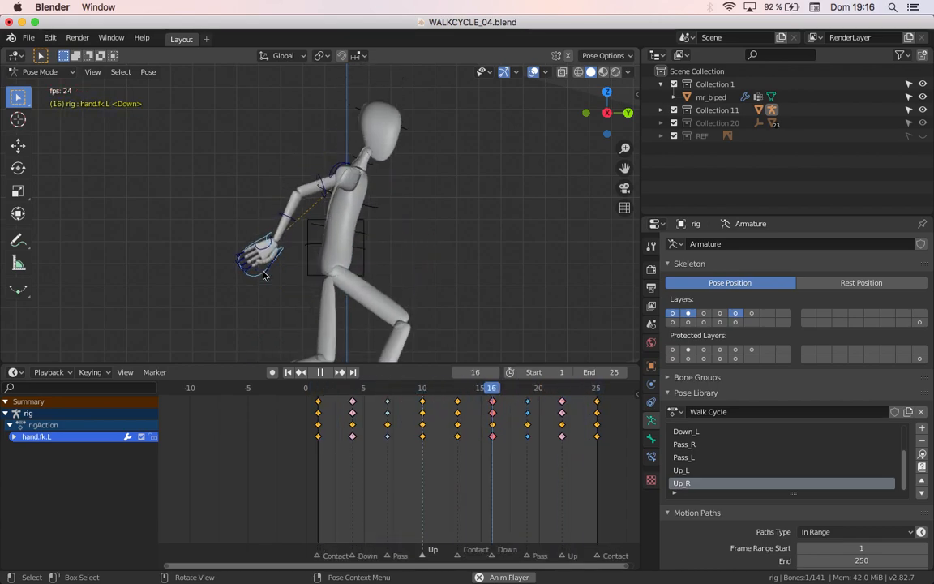
pyautogui.scroll(2, 263, 275)
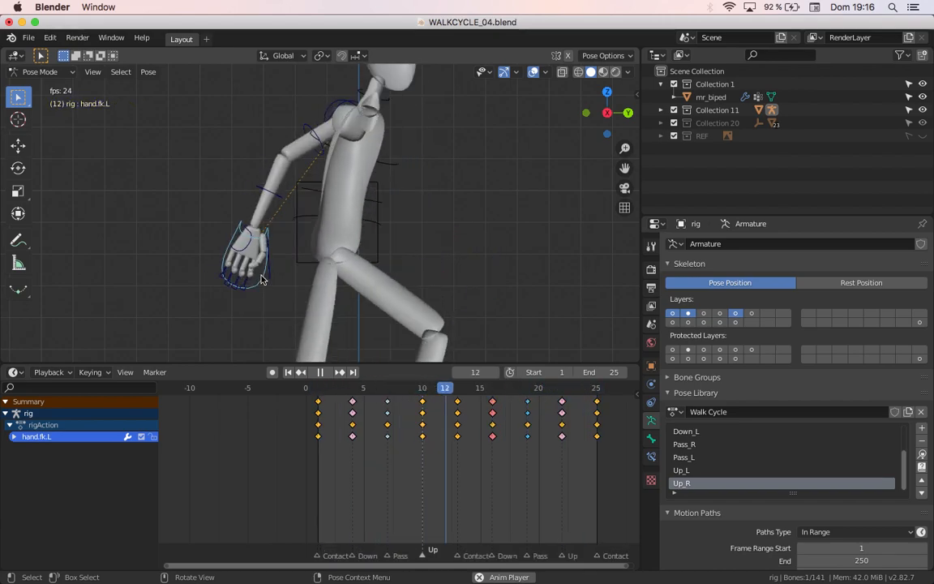
pyautogui.press('KP_3')
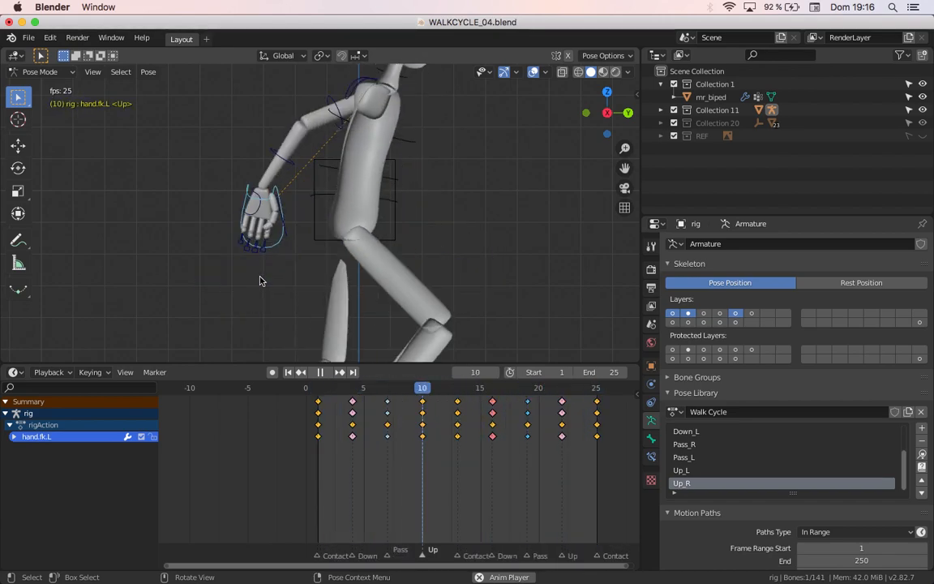
pyautogui.press('space')
pyautogui.hotkey('alt', 'b')
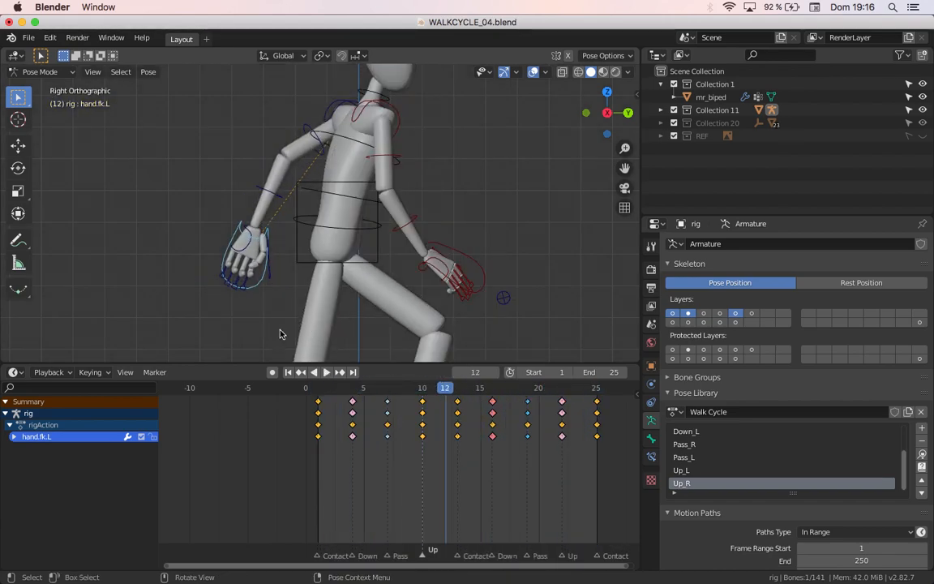
# - At frame 16, rotate the left hand control slightly downward, insert a keyframe and play the walk cycle
pyautogui.press('space')
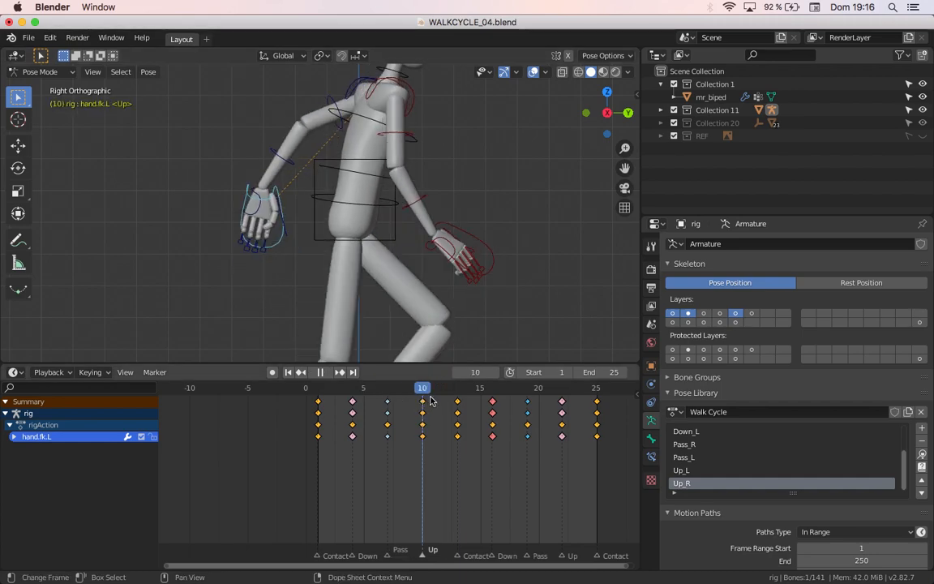
pyautogui.moveTo(483, 407); pyautogui.dragTo(457, 411)
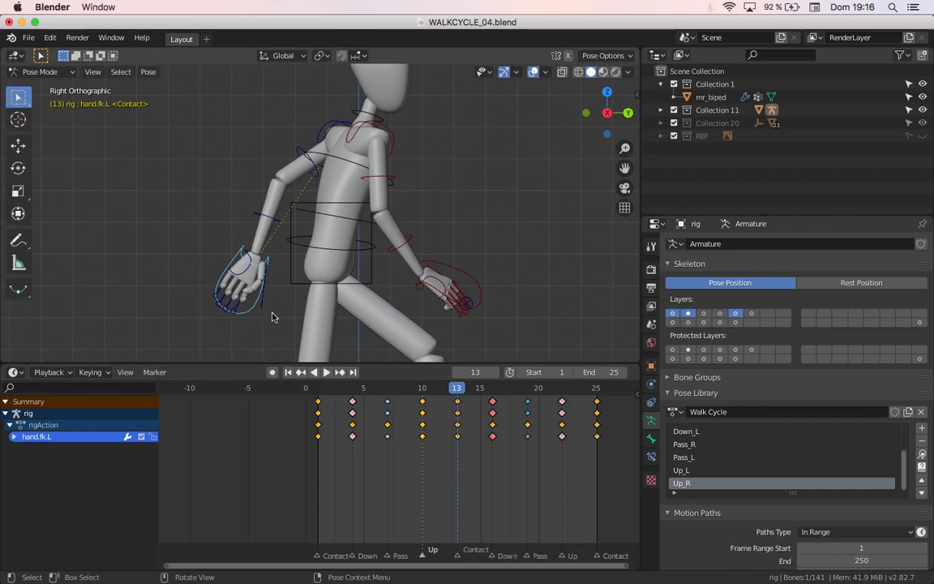
pyautogui.click(497, 398)
pyautogui.press('r')
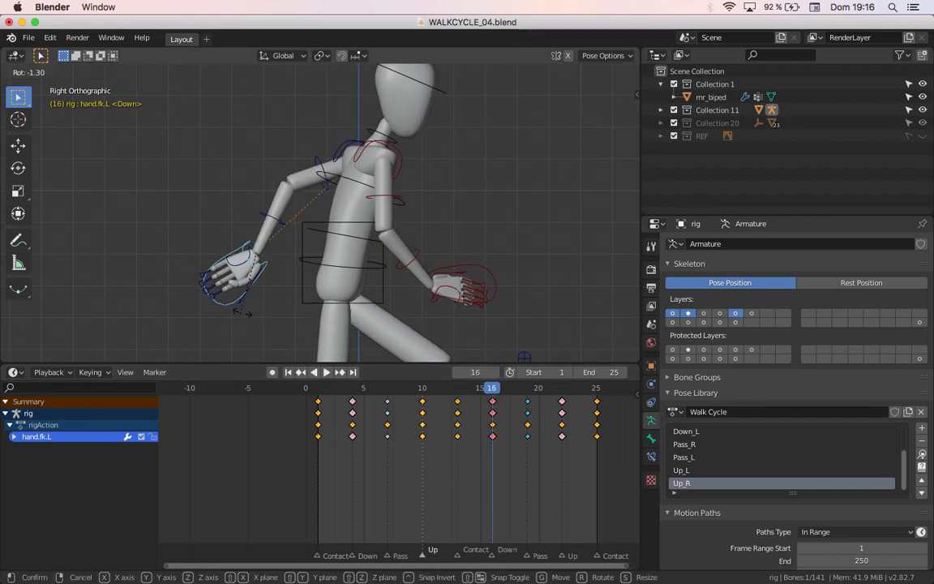
pyautogui.click(253, 309)
pyautogui.press('i')
pyautogui.click(253, 311)
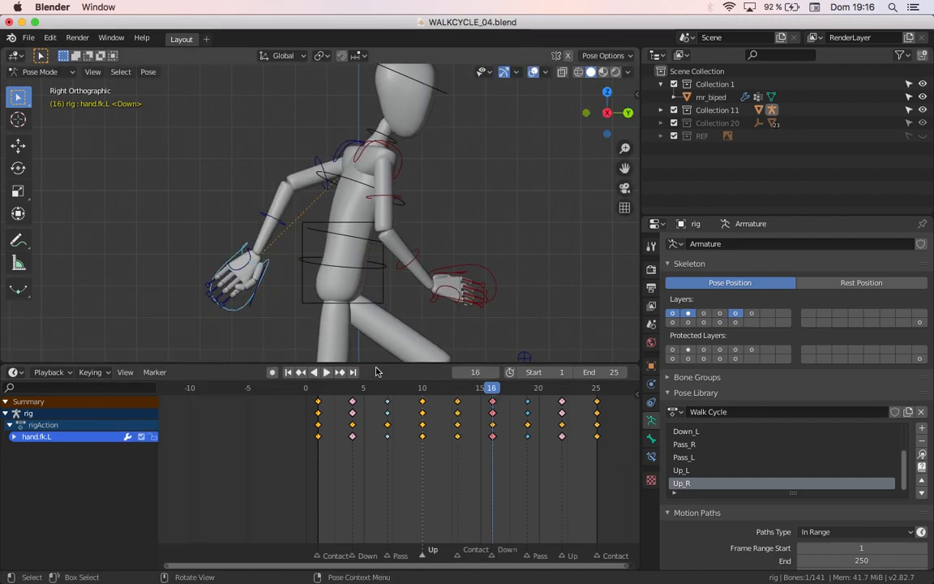
pyautogui.moveTo(454, 390); pyautogui.dragTo(430, 399)
pyautogui.press('space')
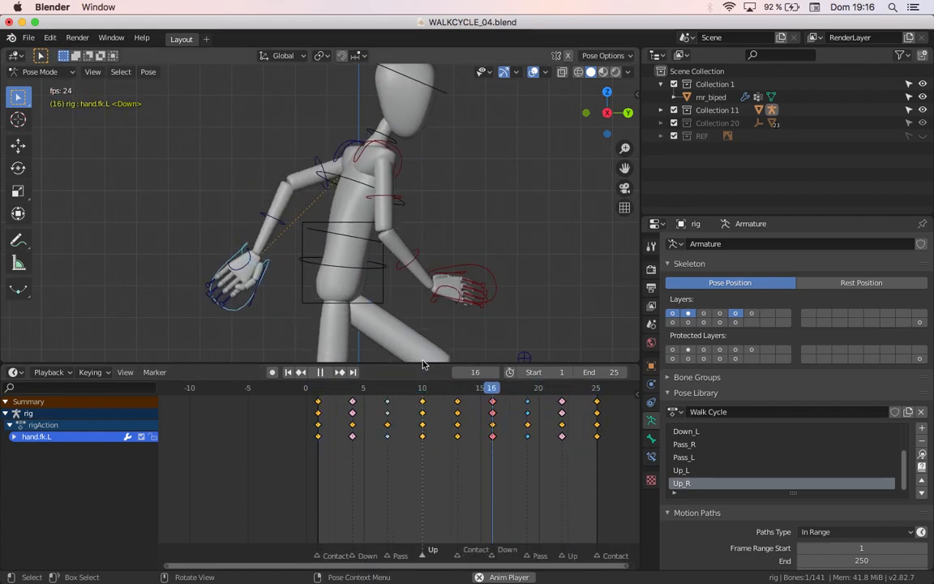
pyautogui.press('space')
# - Set the scene's frame rate to 25 fps and play the walk cycle
pyautogui.click(651, 287)
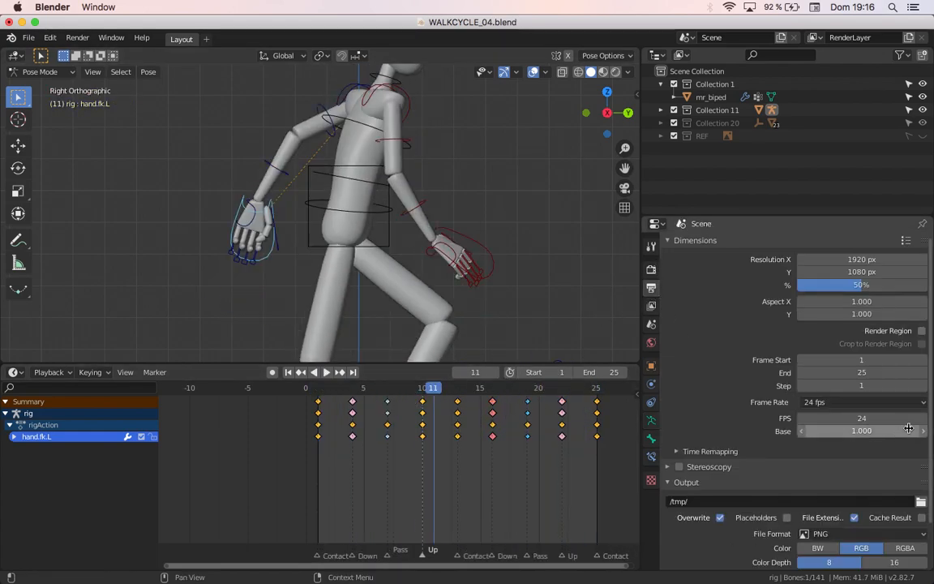
pyautogui.click(822, 404)
pyautogui.press('Escape')
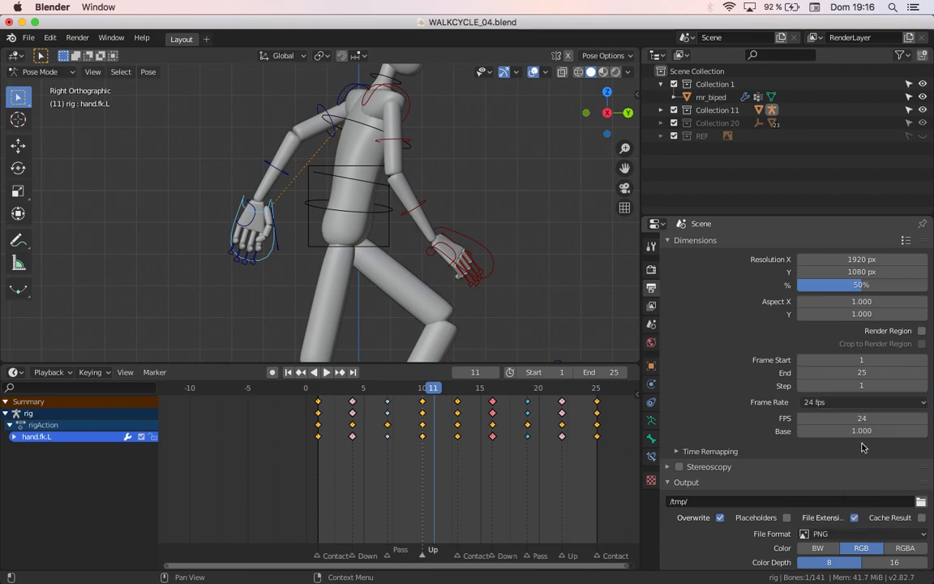
pyautogui.click(829, 405)
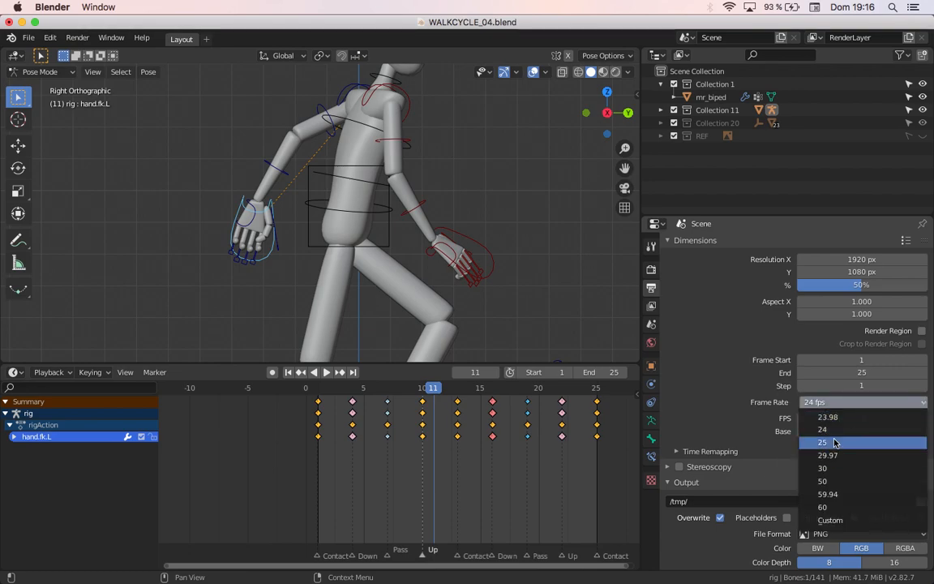
pyautogui.click(835, 443)
pyautogui.press('space')
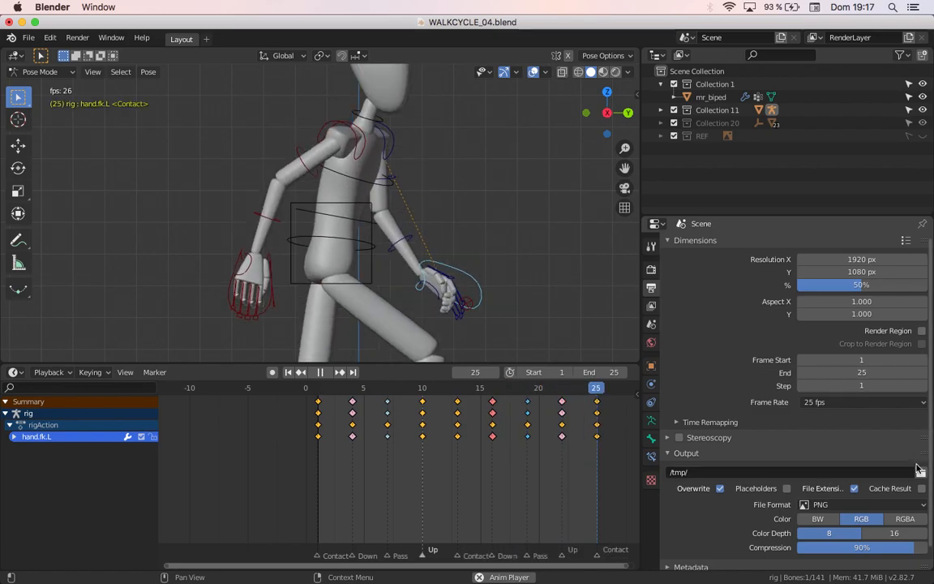
# - Preview the whole walk cycle at a custom frame rate of 22 fps and return the frame rate to 25 fps
pyautogui.click(852, 403)
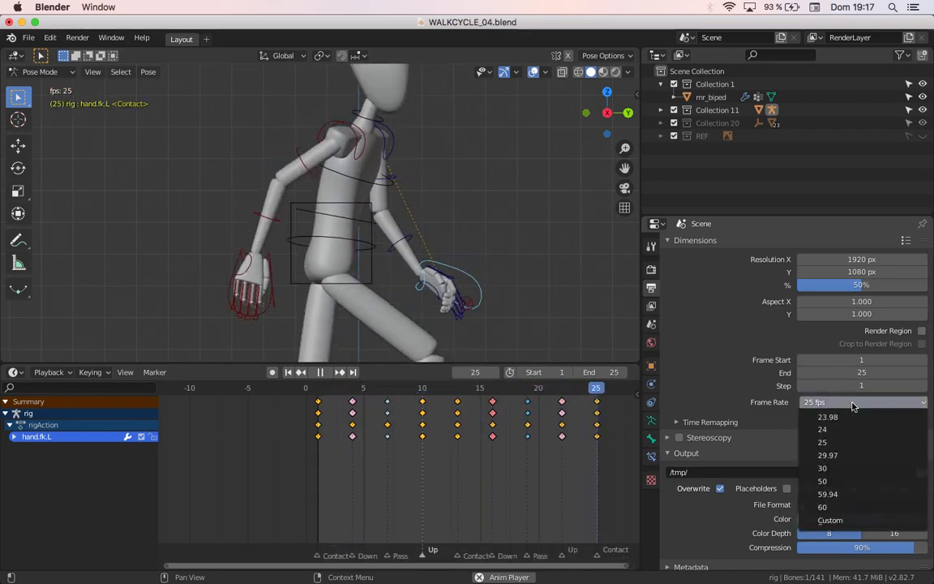
pyautogui.click(845, 402)
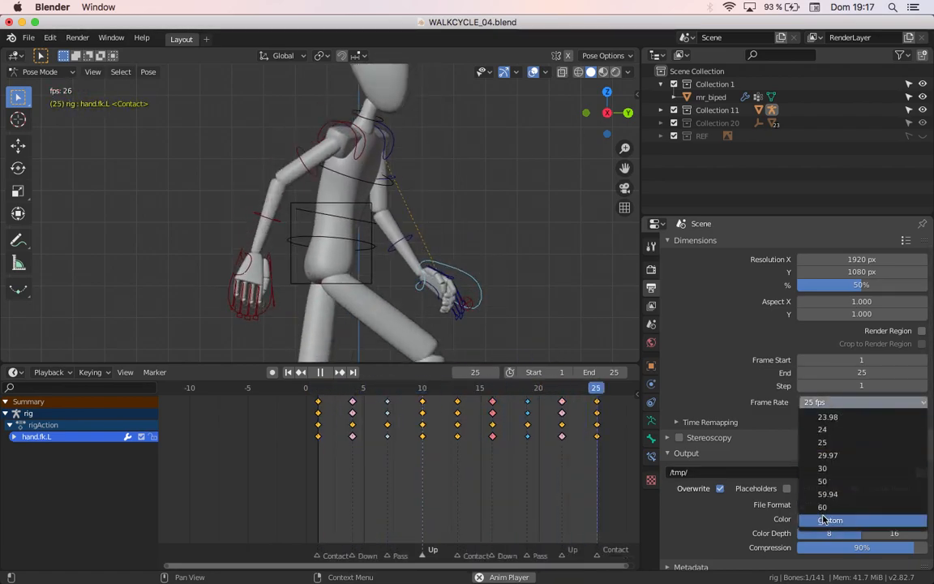
pyautogui.click(818, 474)
pyautogui.click(844, 419)
pyautogui.write('22')
pyautogui.press('Return')
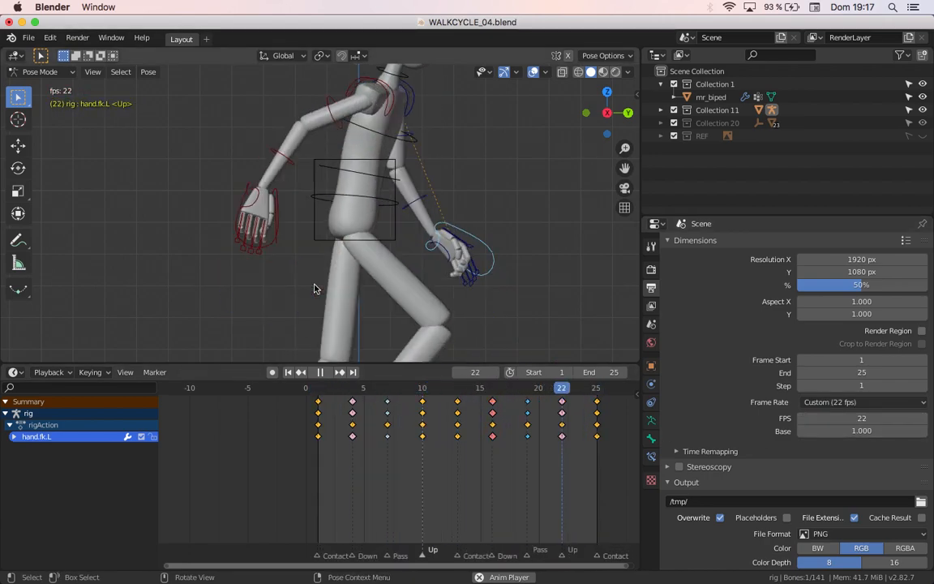
pyautogui.scroll(-3, 338, 274)
pyautogui.scroll(-2, 338, 274)
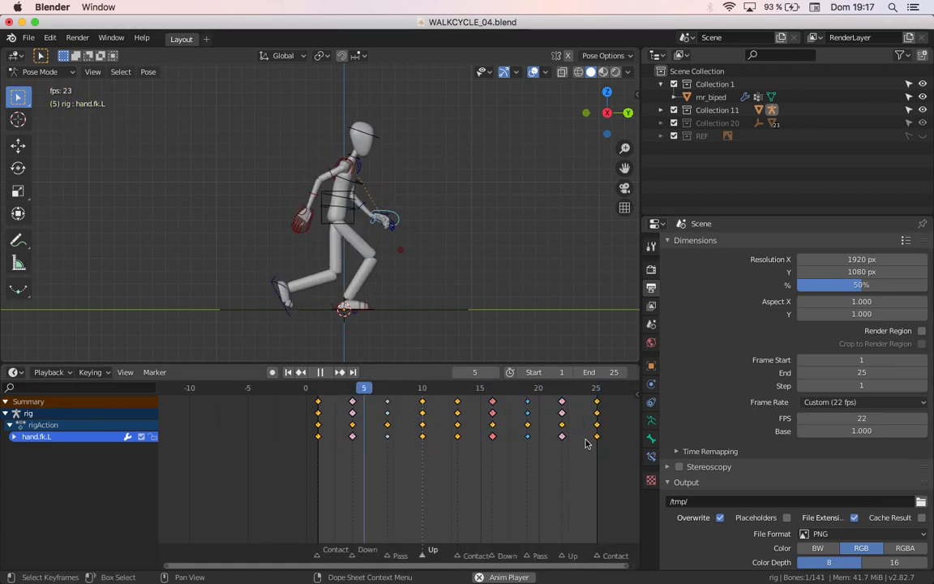
pyautogui.click(843, 405)
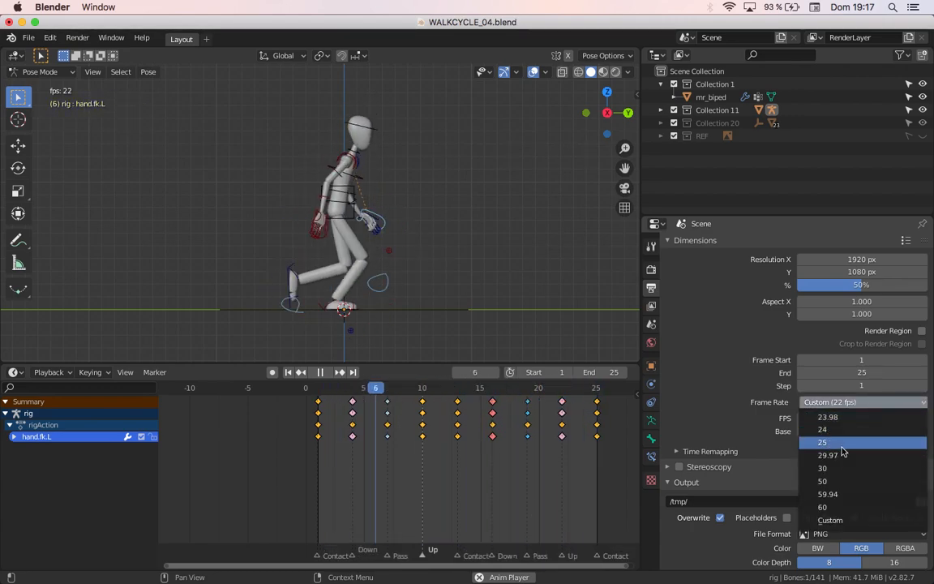
pyautogui.click(843, 446)
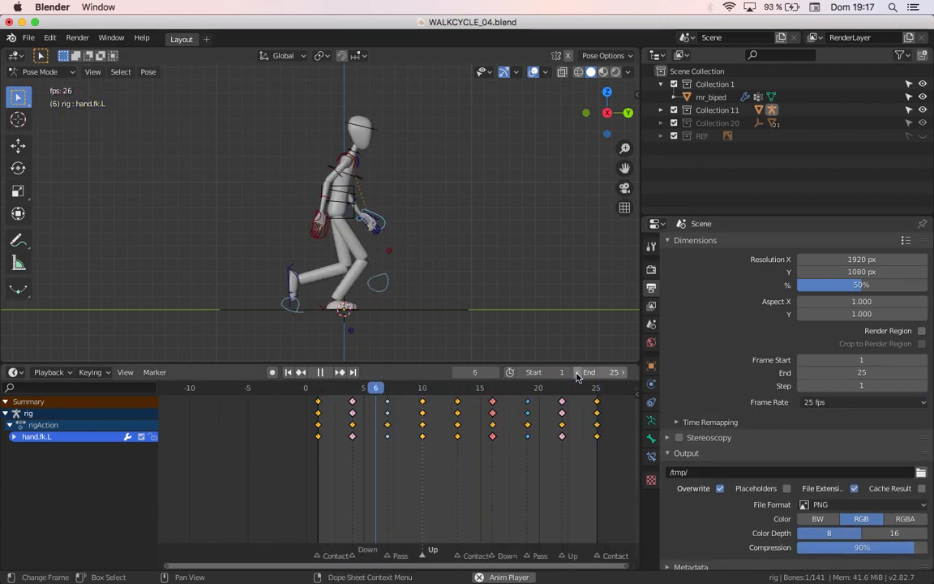
# - Set the scene's frame rate to 24 fps
pyautogui.click(859, 402)
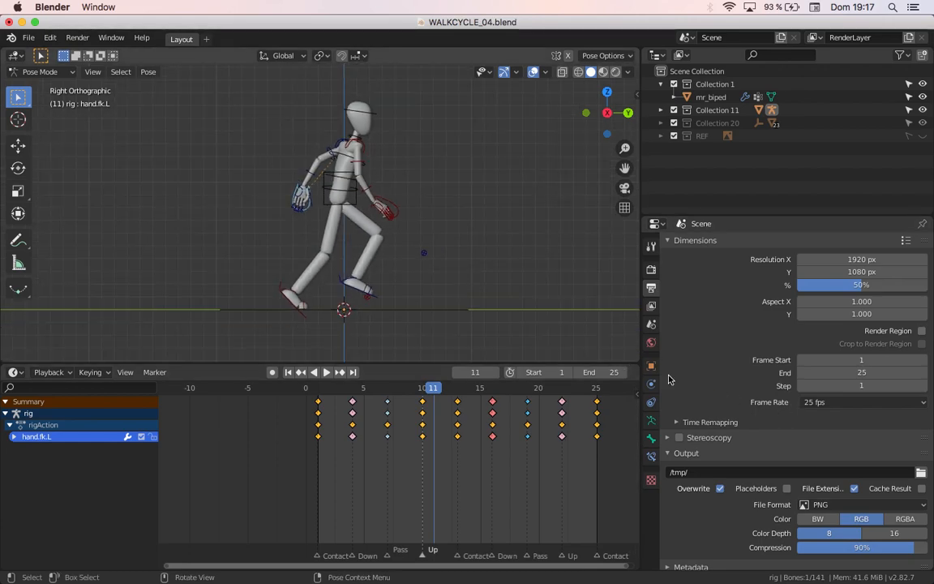
pyautogui.click(863, 402)
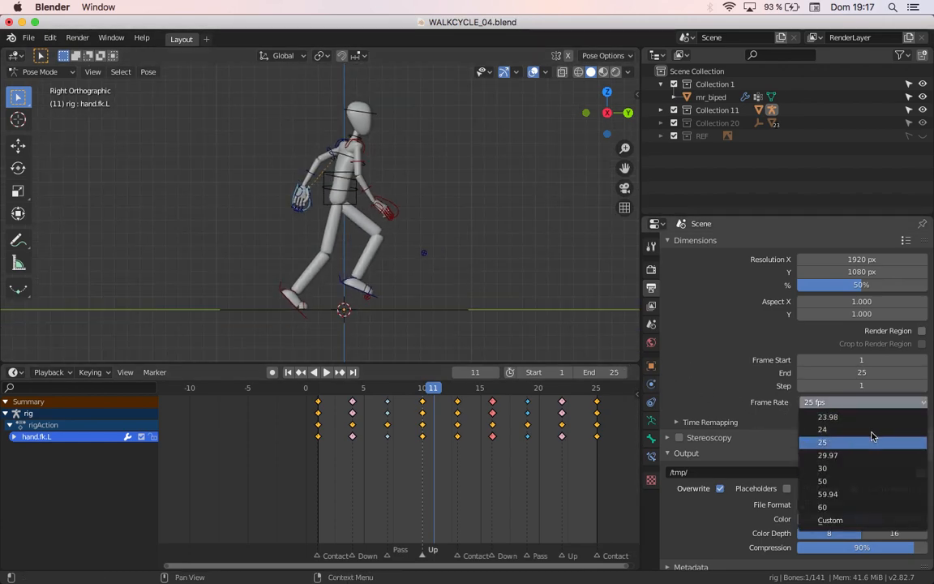
pyautogui.click(860, 432)
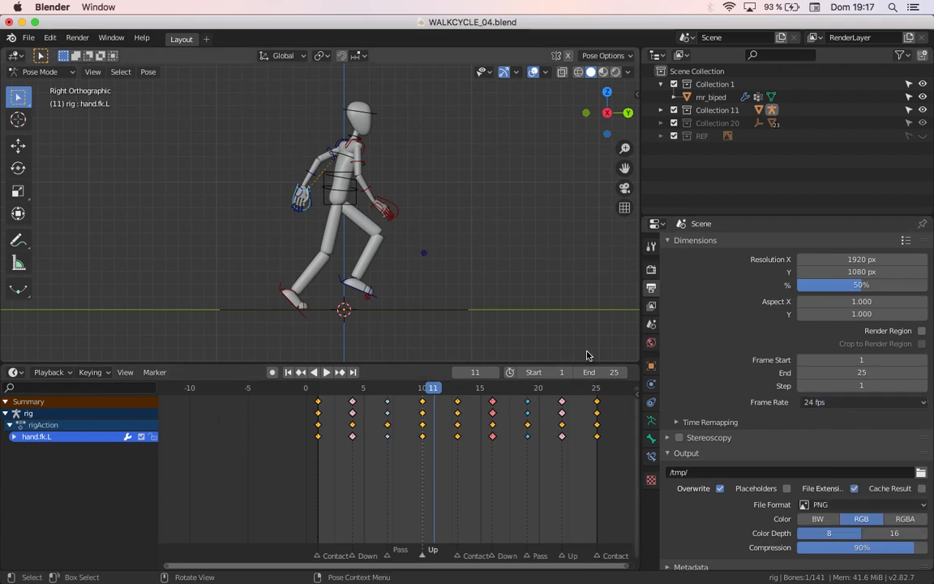
# - Play the walk cycle and examine the hand swing around the character's front and in the right side view
pyautogui.press('space')
pyautogui.moveTo(386, 281); pyautogui.dragTo(265, 261, button='middle')
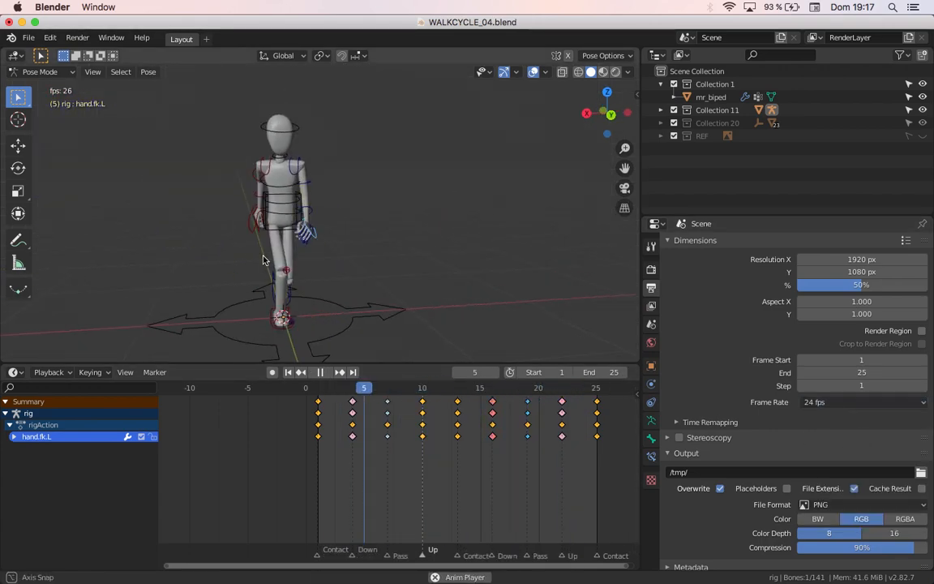
pyautogui.scroll(4, 271, 253)
pyautogui.scroll(-3, 272, 253)
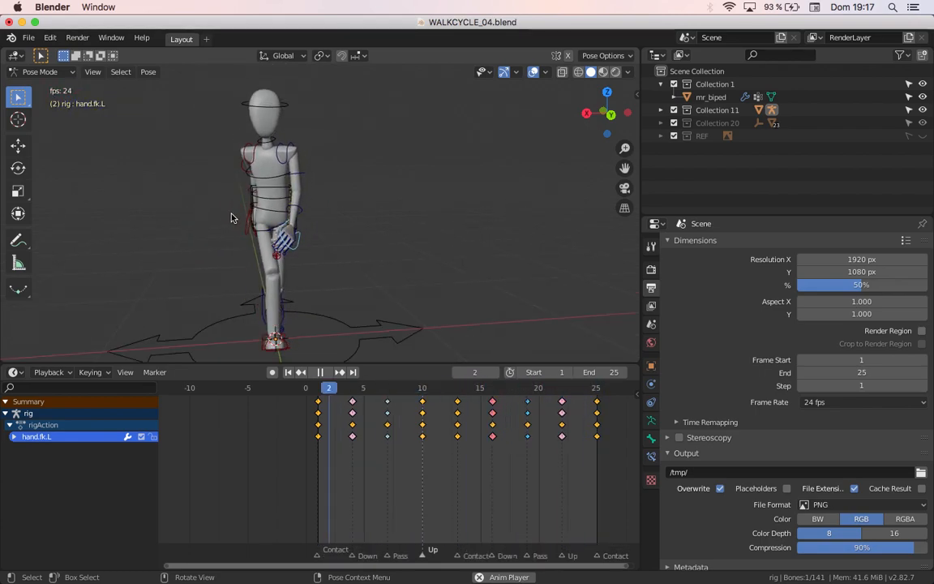
pyautogui.scroll(3, 268, 243)
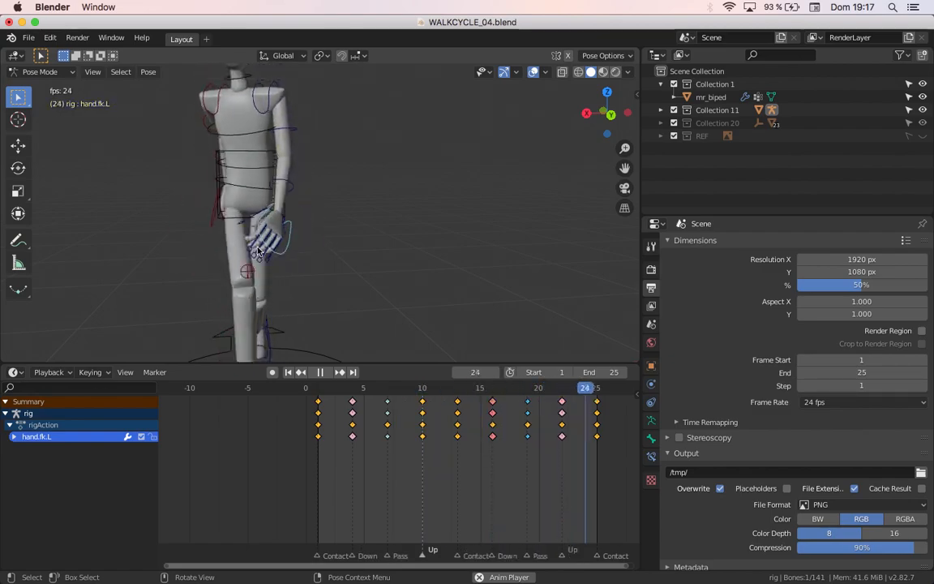
pyautogui.moveTo(208, 212); pyautogui.dragTo(366, 268, button='middle')
pyautogui.scroll(-3, 366, 267)
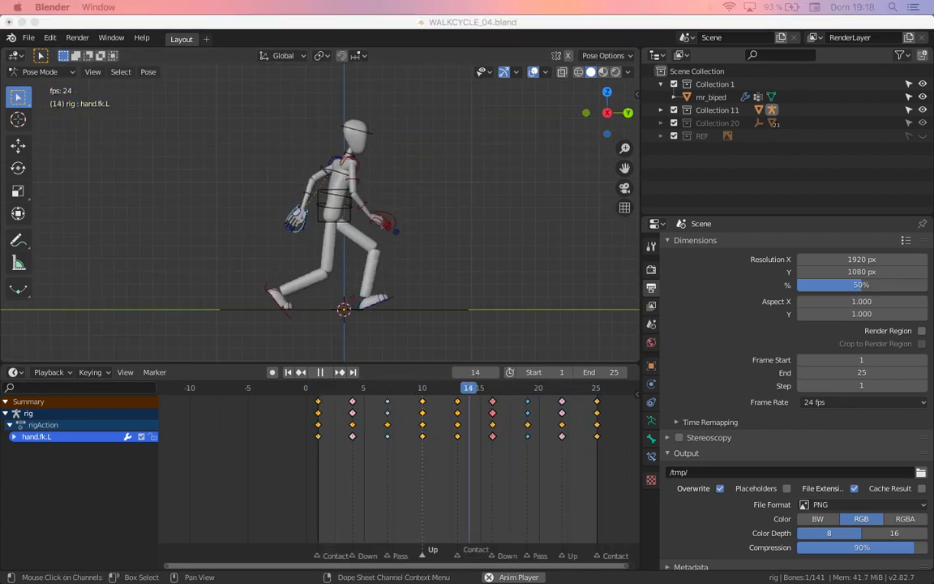
pyautogui.click(397, 201)
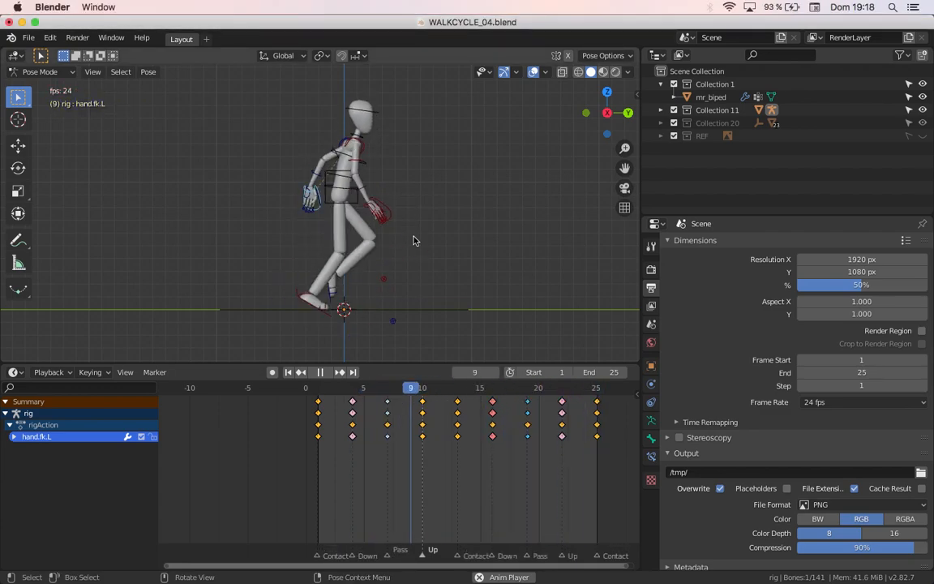
# - Examine the legs and feet up close in the Back Orthographic view around frames 7 to 9 of the walk cycle
pyautogui.press('space')
pyautogui.moveTo(404, 263); pyautogui.dragTo(281, 308, button='middle')
pyautogui.scroll(1, 282, 310)
pyautogui.press('KP_3')
pyautogui.scroll(1, 283, 312)
pyautogui.press('ctrl+KP_1')
pyautogui.scroll(3, 299, 320)
pyautogui.press('space')
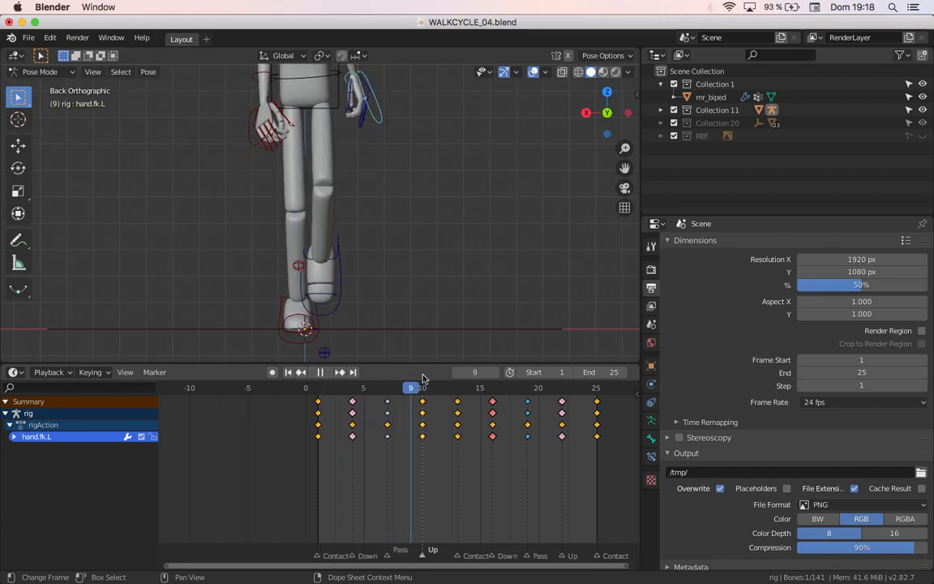
pyautogui.press('space')
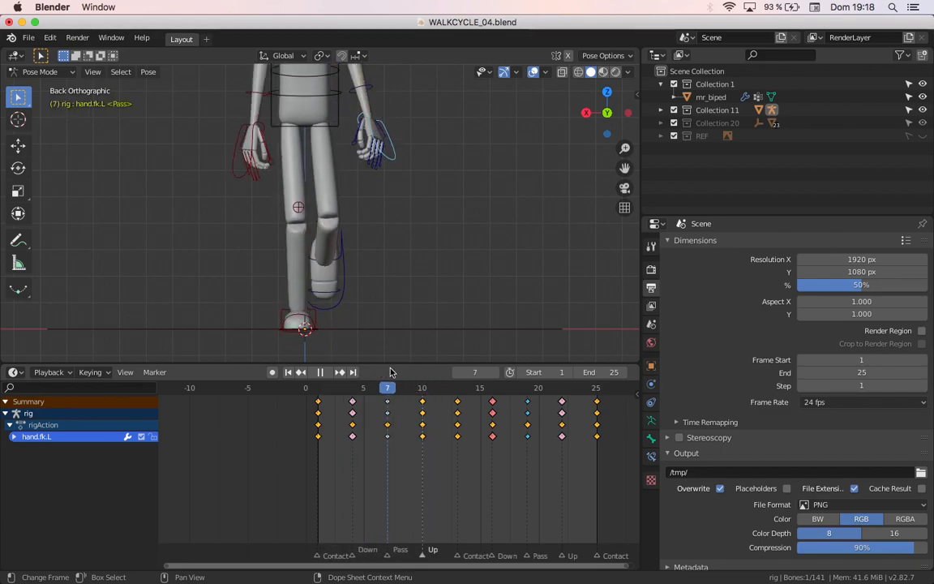
# - Review the leg motion from the back around frames 7 to 10 and select the left foot IK control
pyautogui.click(421, 389)
pyautogui.press('space')
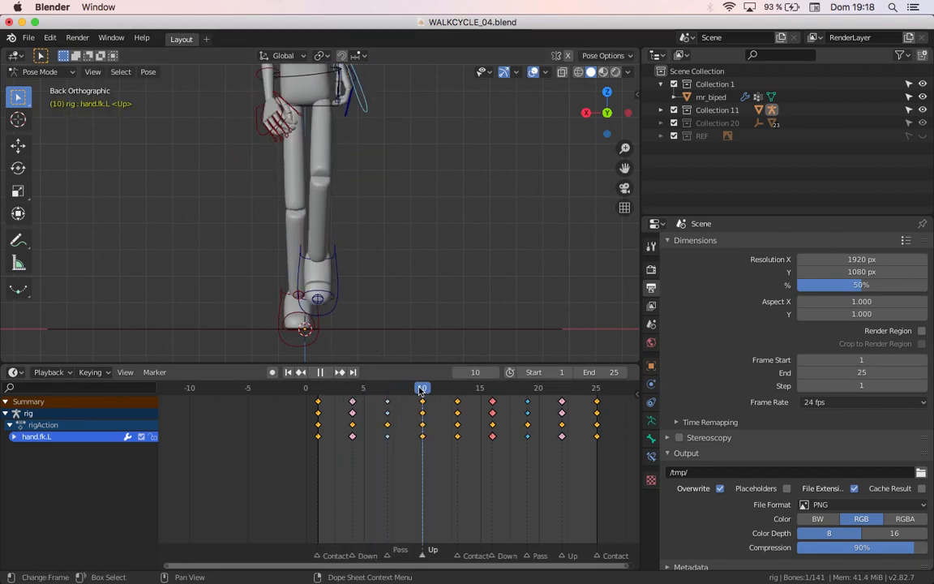
pyautogui.press('space')
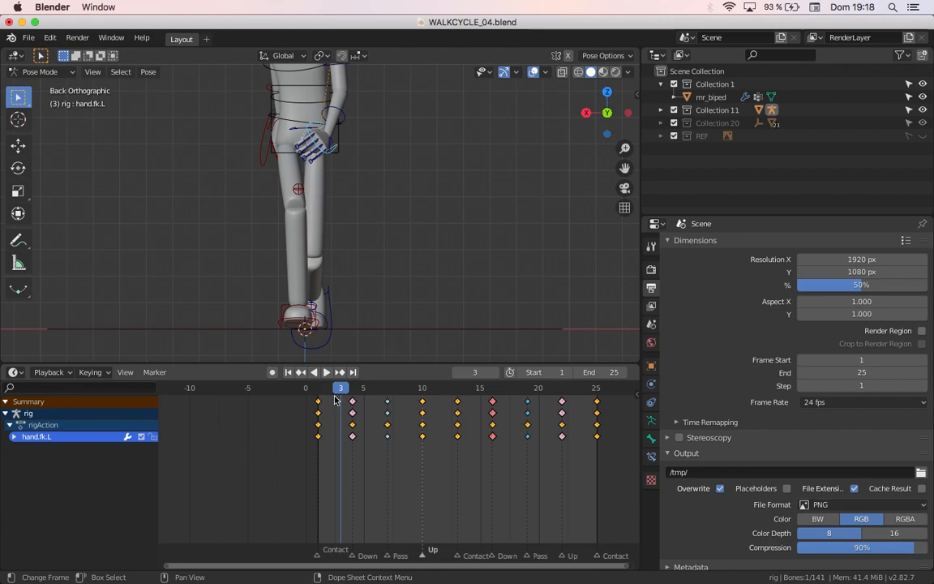
pyautogui.click(322, 346)
pyautogui.press('space')
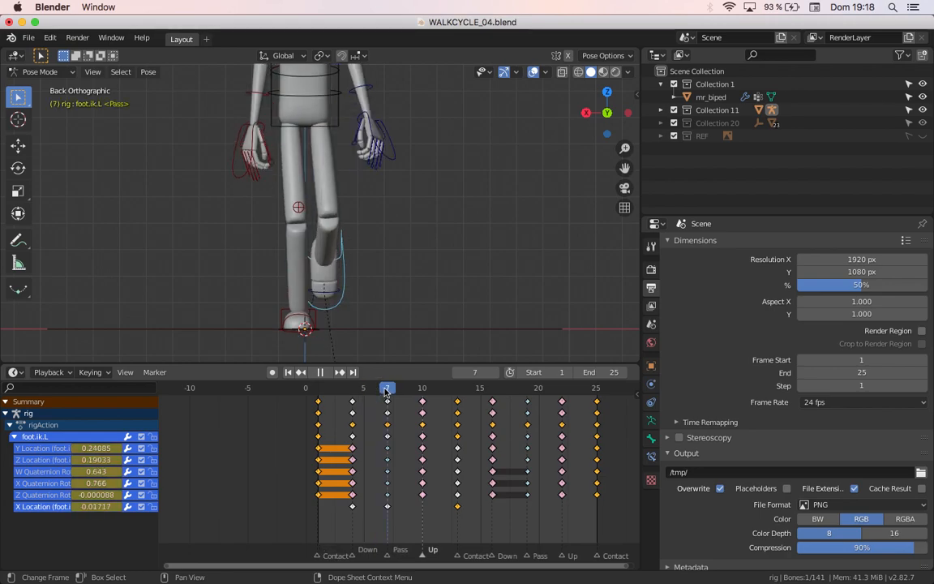
pyautogui.press('space')
pyautogui.press('r')
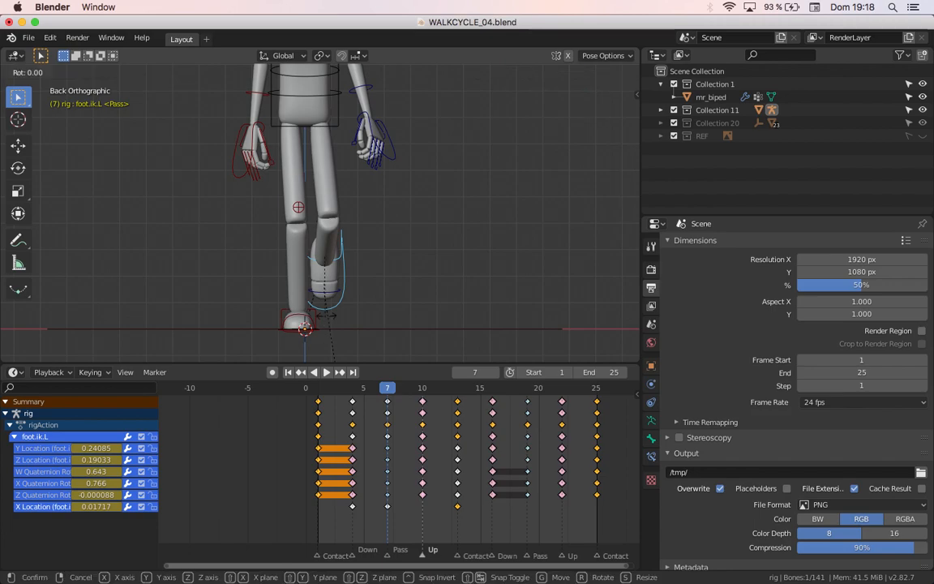
pyautogui.click(334, 315)
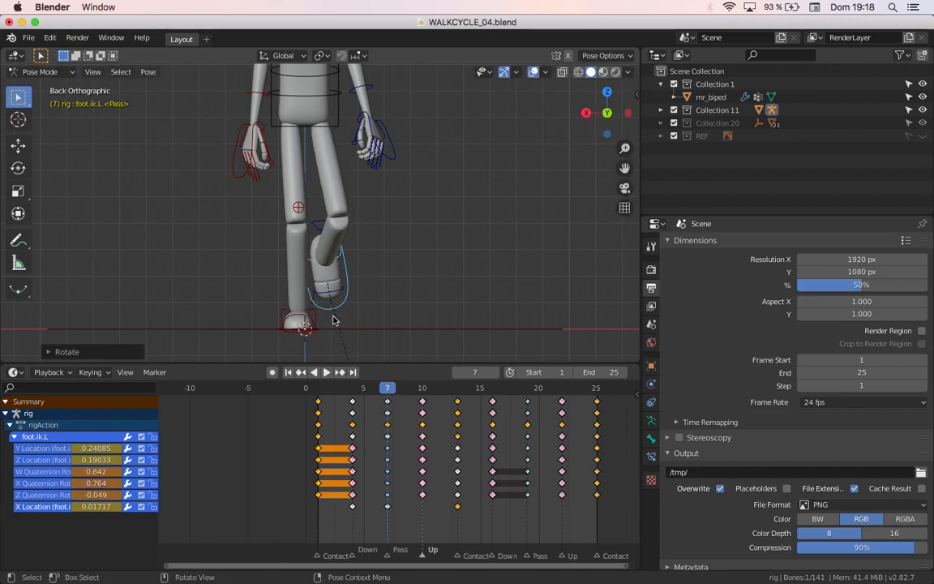
pyautogui.press('i')
pyautogui.click(333, 317)
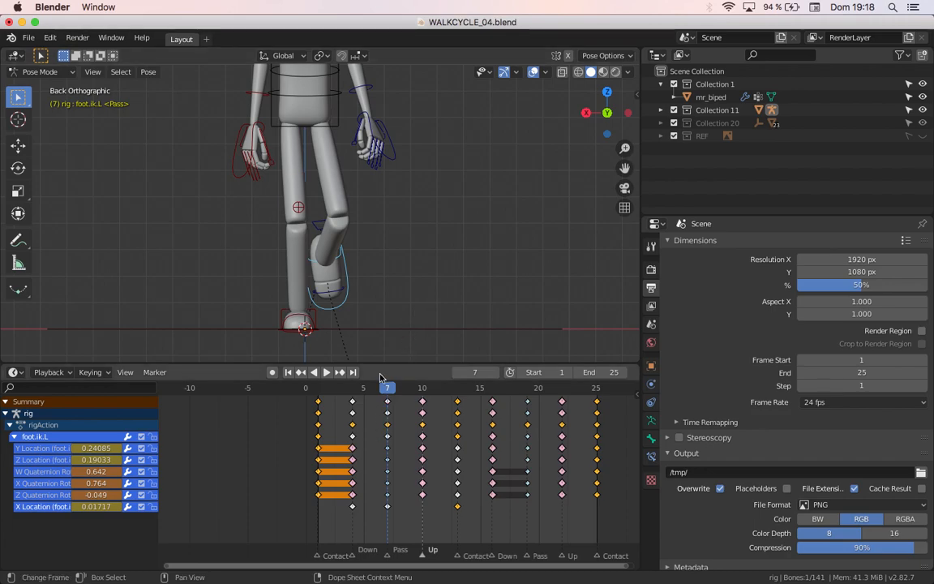
# - Insert a rotation keyframe for the left foot IK control at the Down pose on frame 4
pyautogui.moveTo(386, 394); pyautogui.dragTo(355, 390)
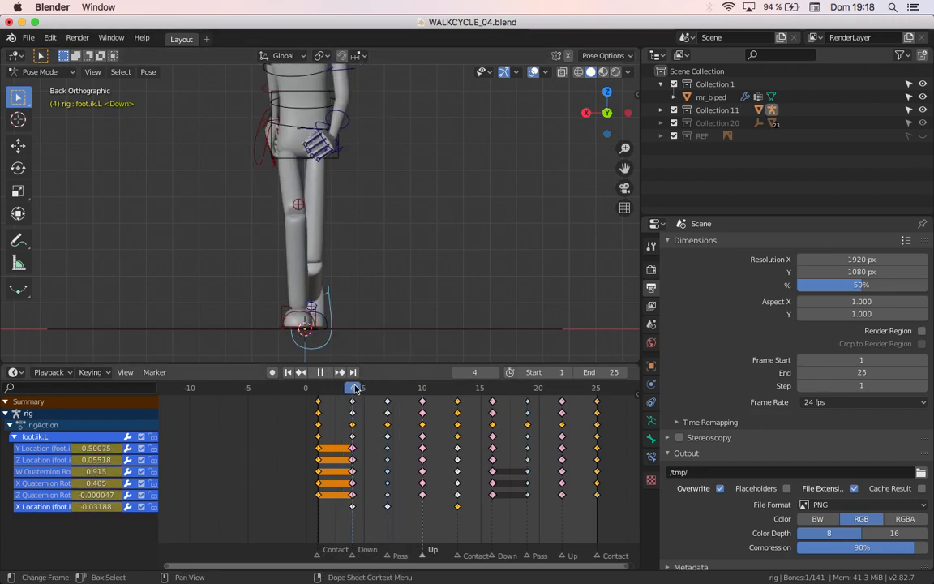
pyautogui.press('i')
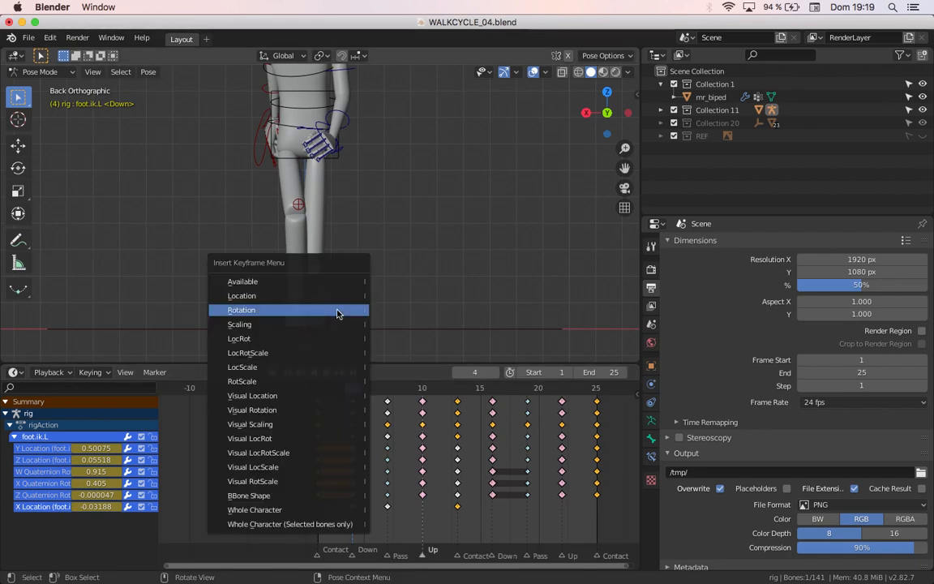
pyautogui.click(337, 314)
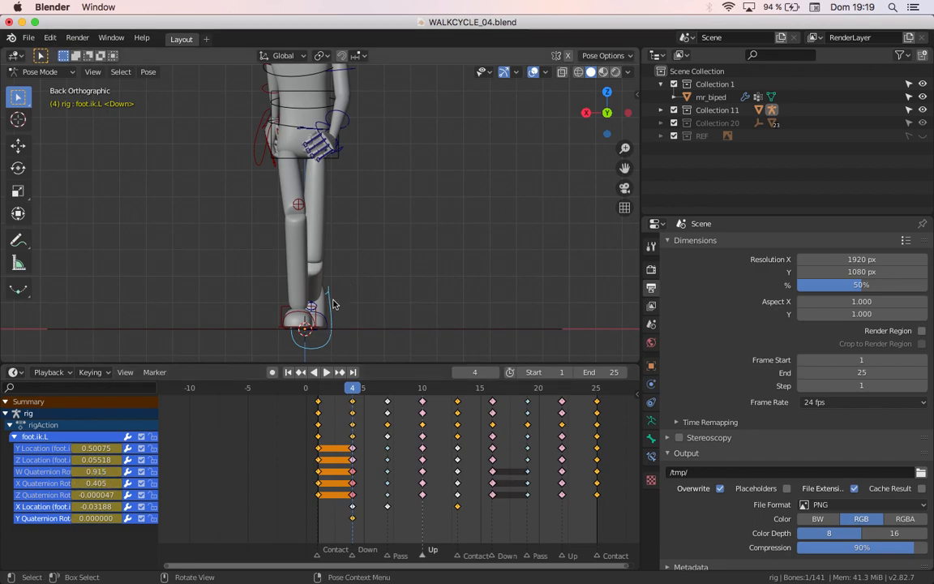
# - Tilt the left foot IK control outward at the Pass pose on frame 7 and key its rotation
pyautogui.press('Right')
pyautogui.press('Right')
pyautogui.press('Right')
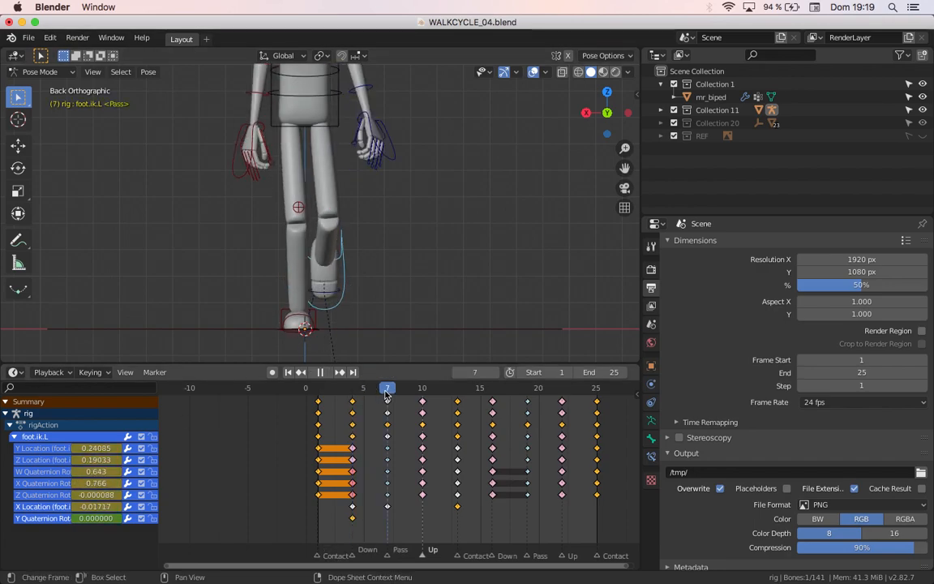
pyautogui.press('r')
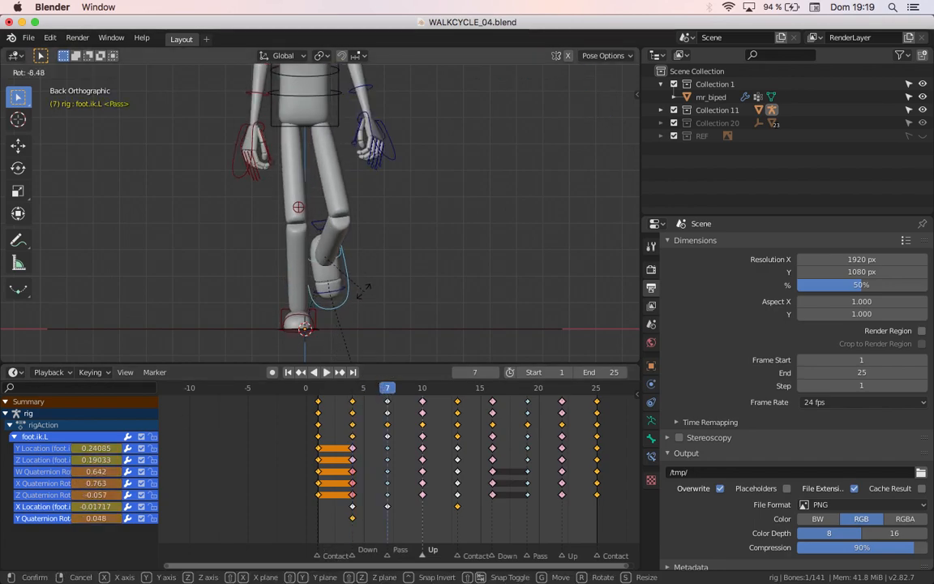
pyautogui.click(362, 290)
pyautogui.press('i')
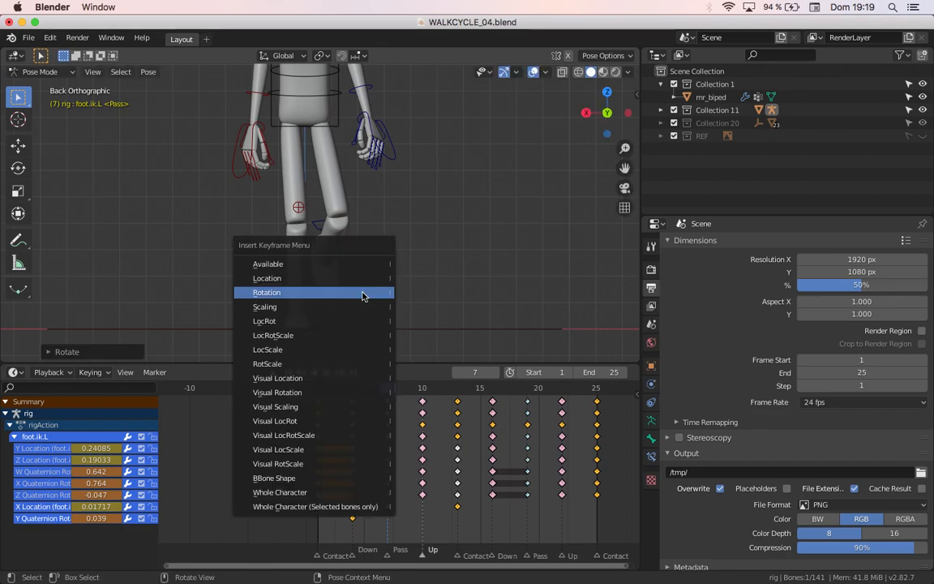
pyautogui.click(362, 292)
# - Try a smaller outward tilt of the left foot on frame 7, key its rotation and preview the motion
pyautogui.press('r')
pyautogui.click(359, 299)
pyautogui.press('i')
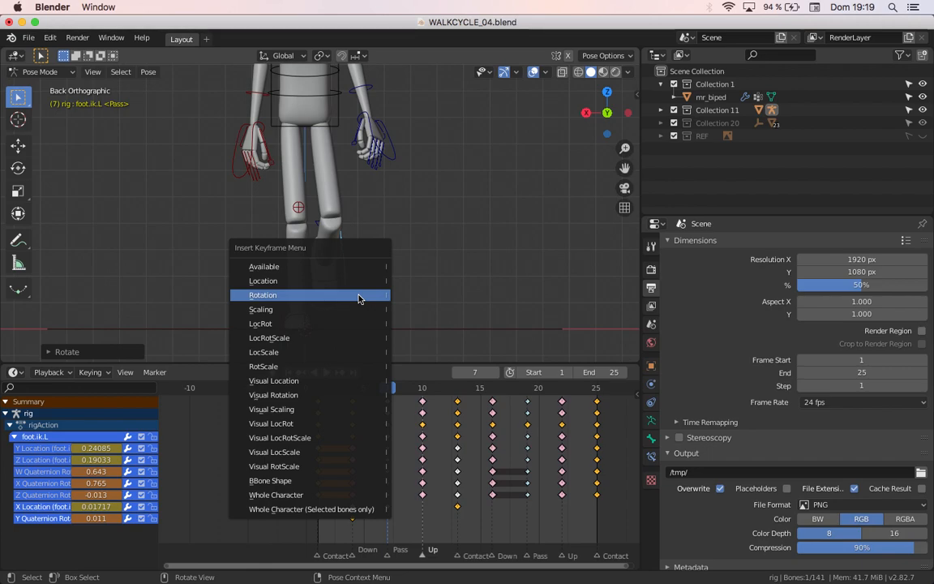
pyautogui.click(359, 295)
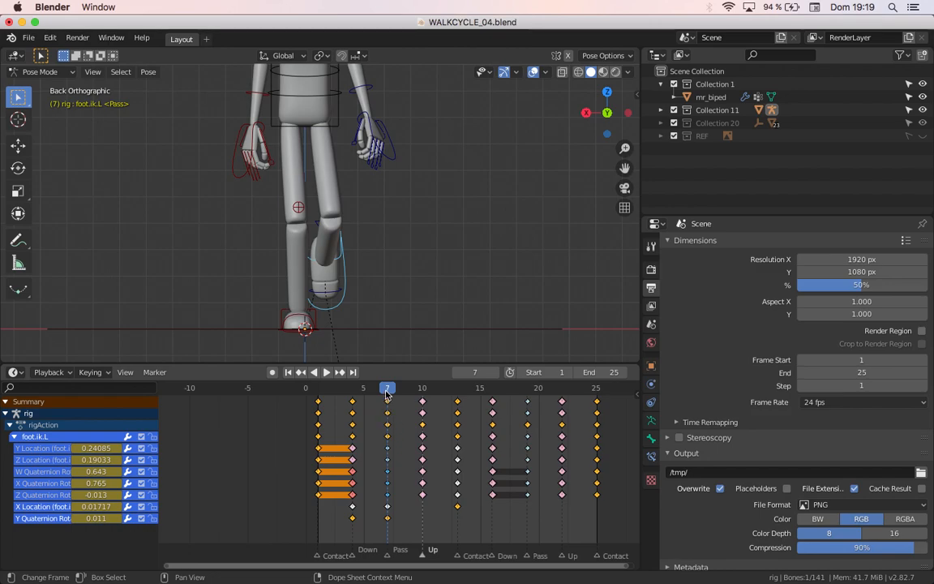
pyautogui.press('space')
pyautogui.press('space')
# - Increase the left foot's outward tilt on frame 7, key its rotation again and review the motion
pyautogui.press('r')
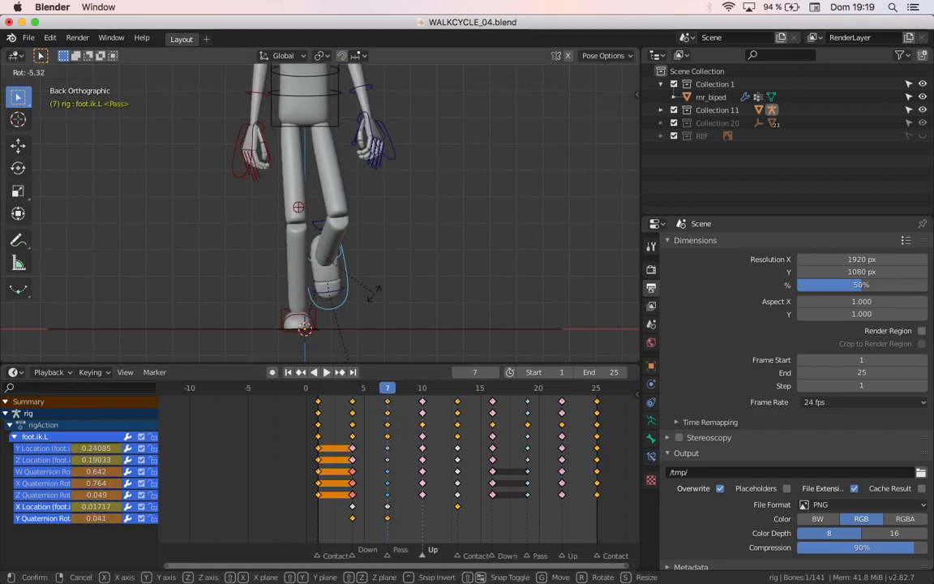
pyautogui.click(377, 296)
pyautogui.press('i')
pyautogui.click(376, 296)
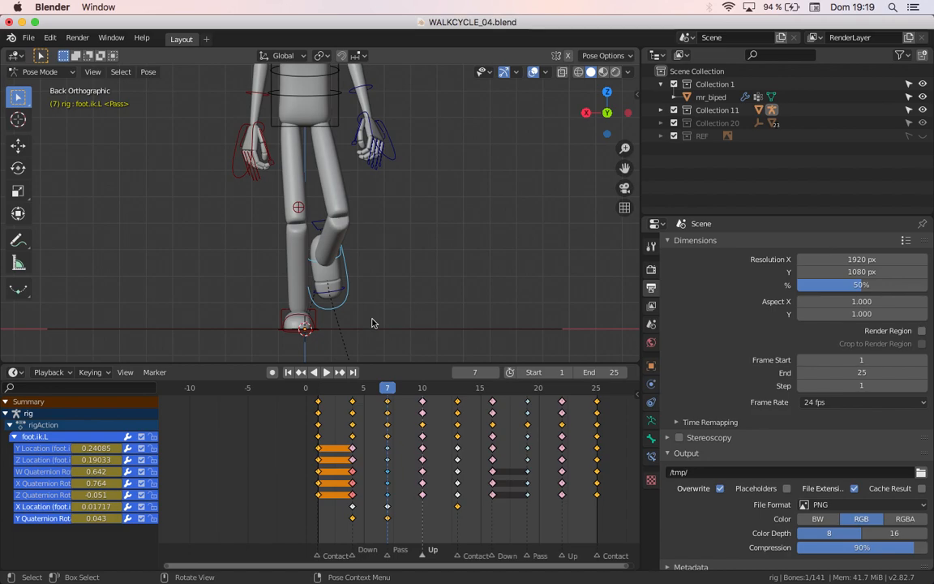
pyautogui.moveTo(357, 393); pyautogui.dragTo(387, 408)
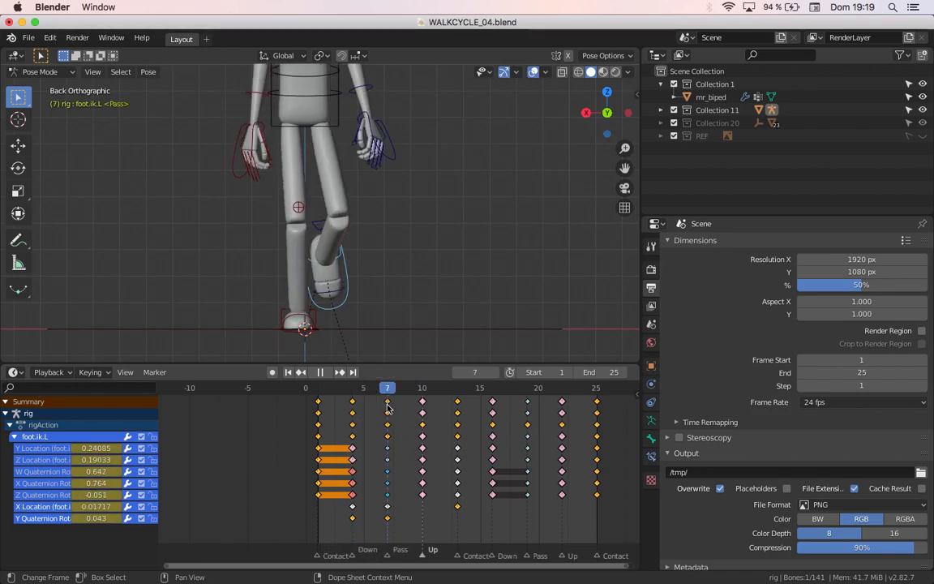
pyautogui.press('space')
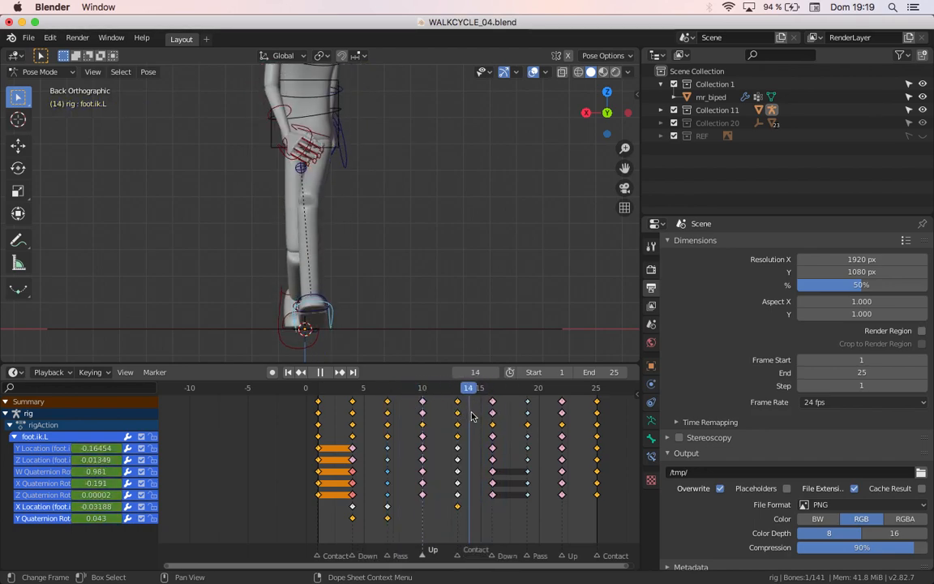
# - Duplicate the left foot's Y Quaternion Rotation key from frame 4 to frame 10
pyautogui.press('space')
pyautogui.scroll(6, 316, 337)
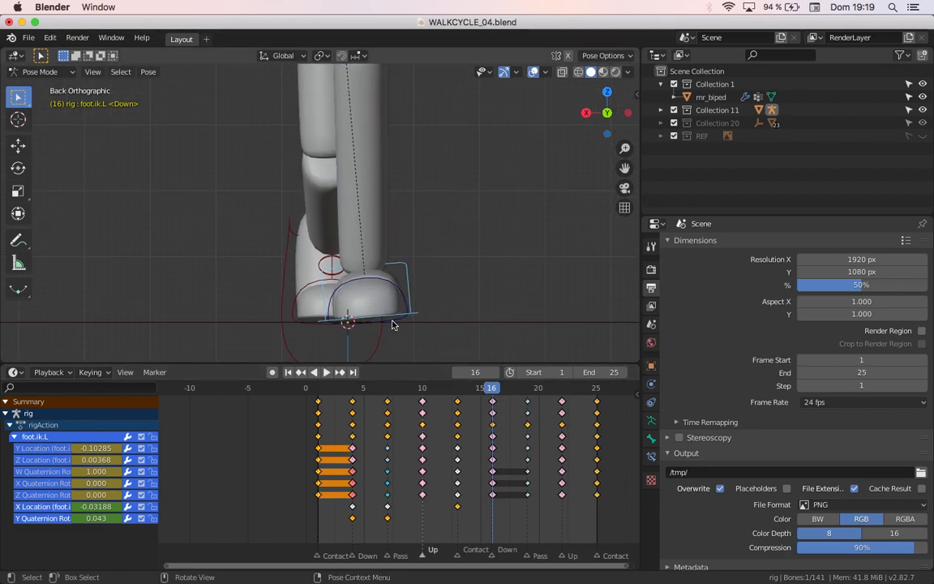
pyautogui.click(353, 533)
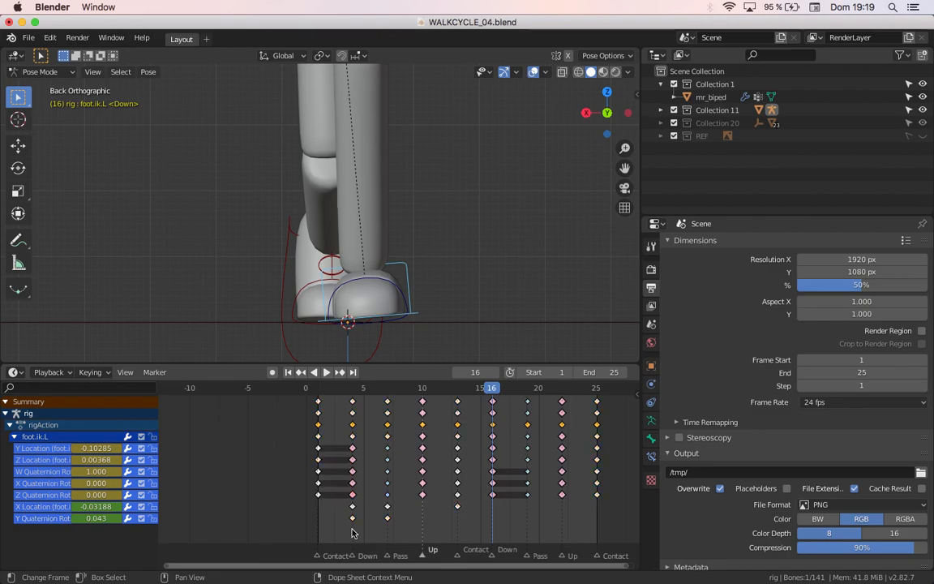
pyautogui.moveTo(364, 528); pyautogui.dragTo(344, 519)
pyautogui.click(358, 388)
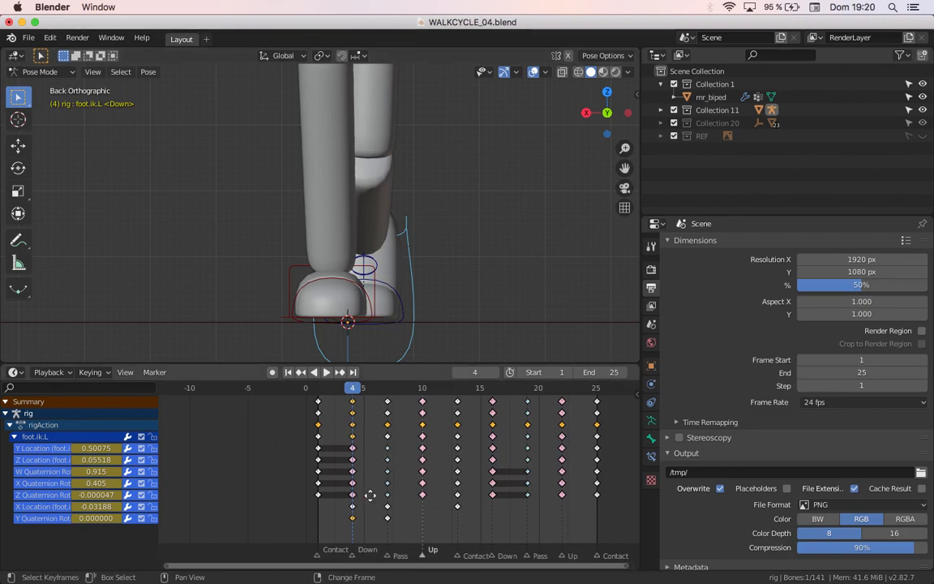
pyautogui.hotkey('shift', 'd')
pyautogui.click(428, 503)
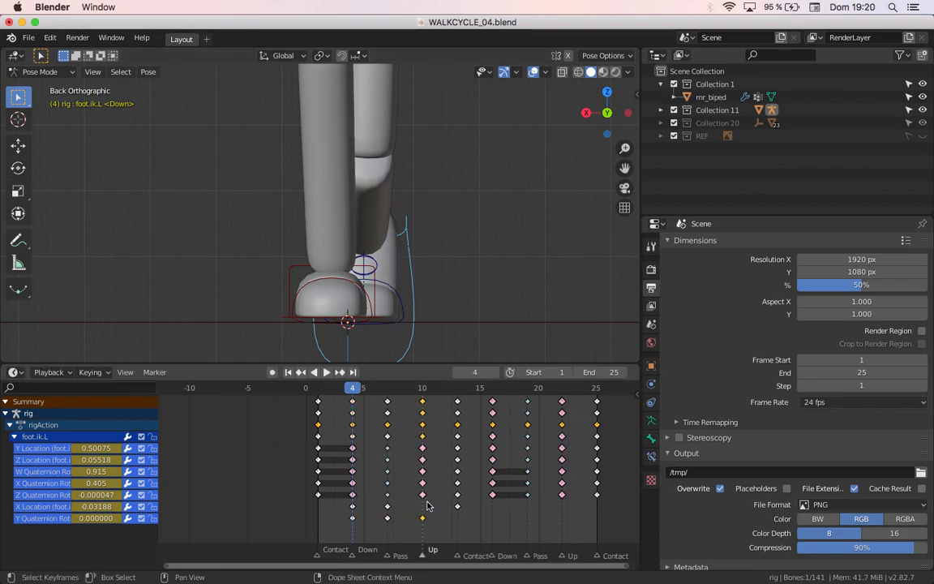
# - Move the duplicated Y rotation key to the Contact pose on frame 13 and check the left foot's motion through the cycle
pyautogui.scroll(-2, 427, 504)
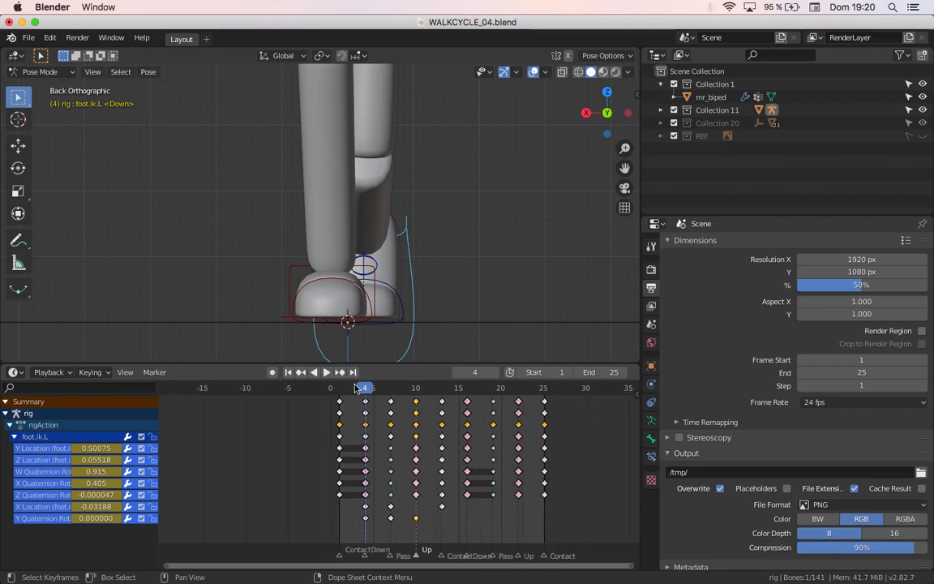
pyautogui.press('space')
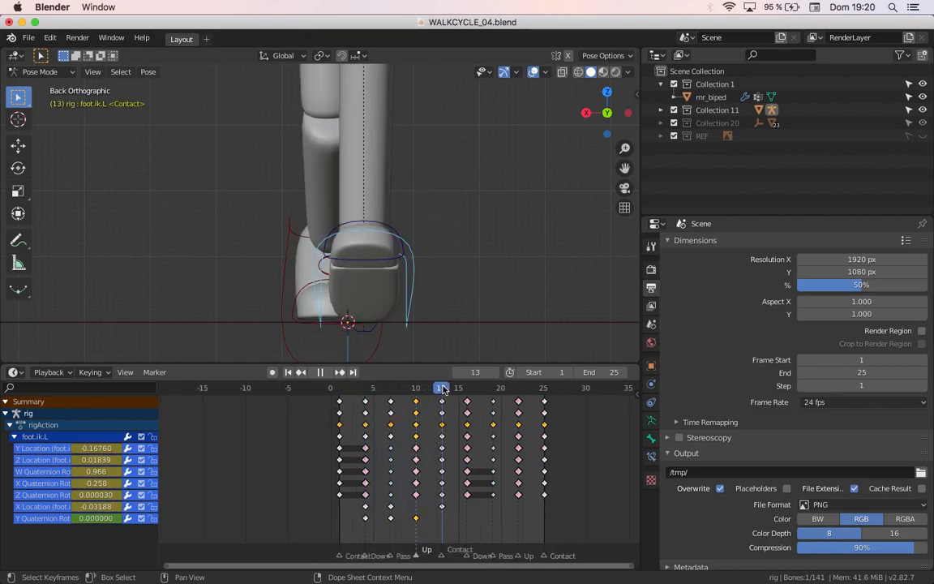
pyautogui.press('g')
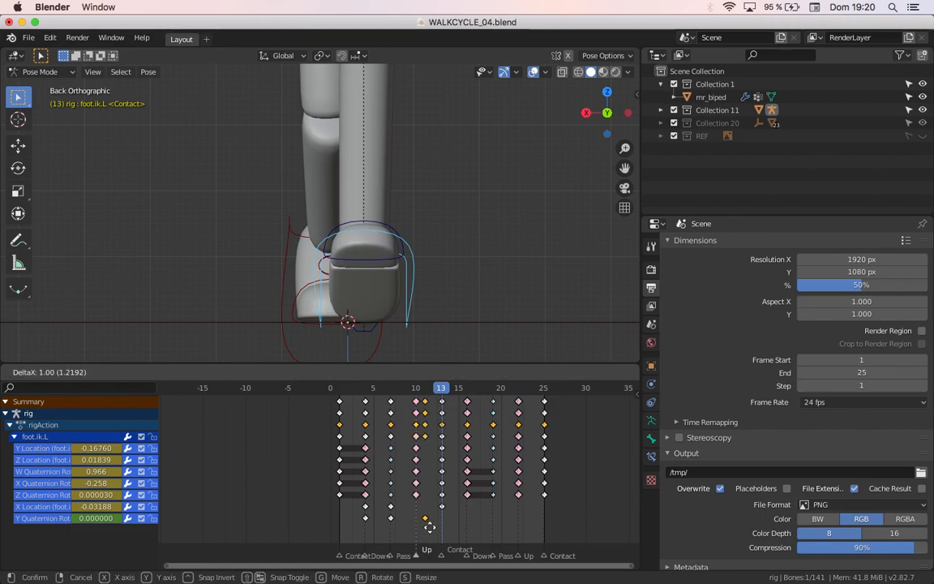
pyautogui.click(440, 527)
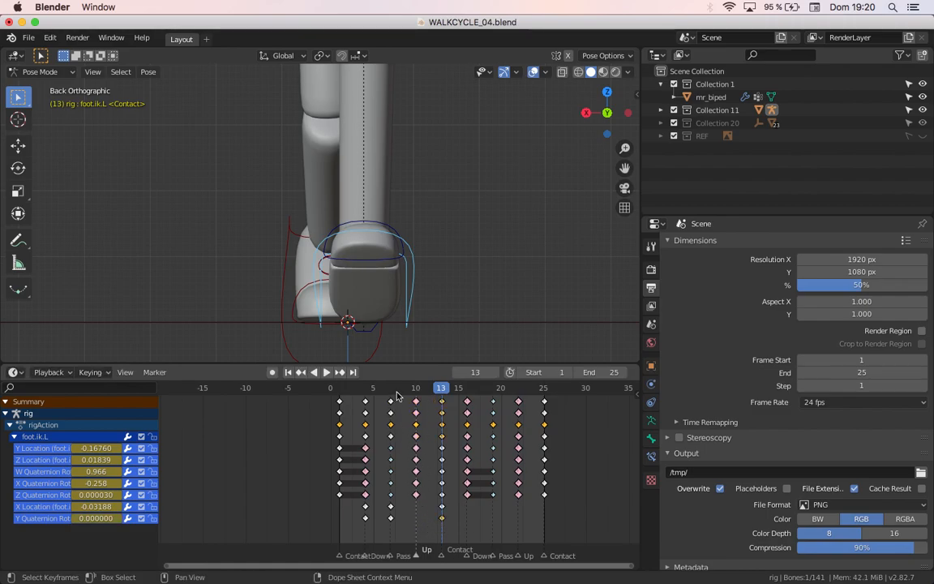
pyautogui.press('space')
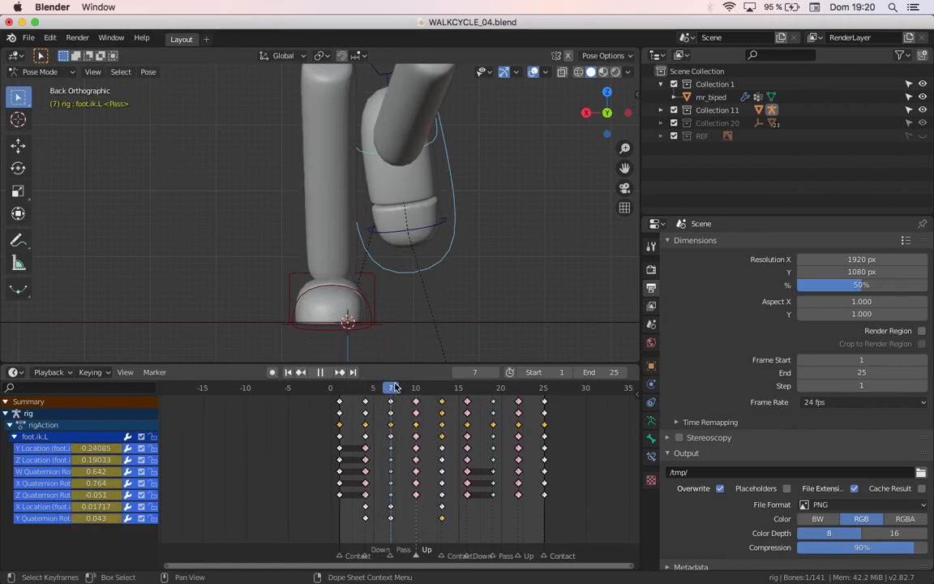
pyautogui.moveTo(402, 382); pyautogui.dragTo(536, 408)
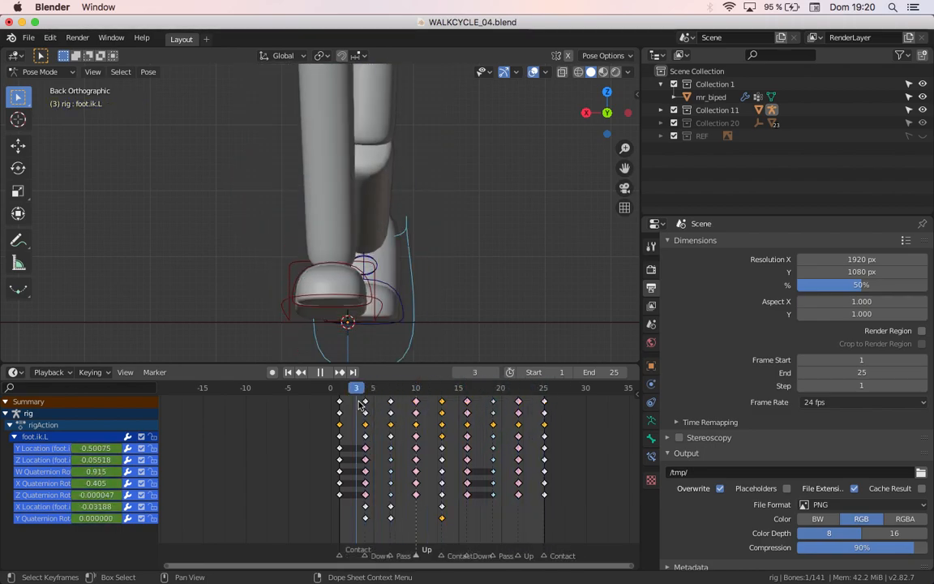
pyautogui.press('space')
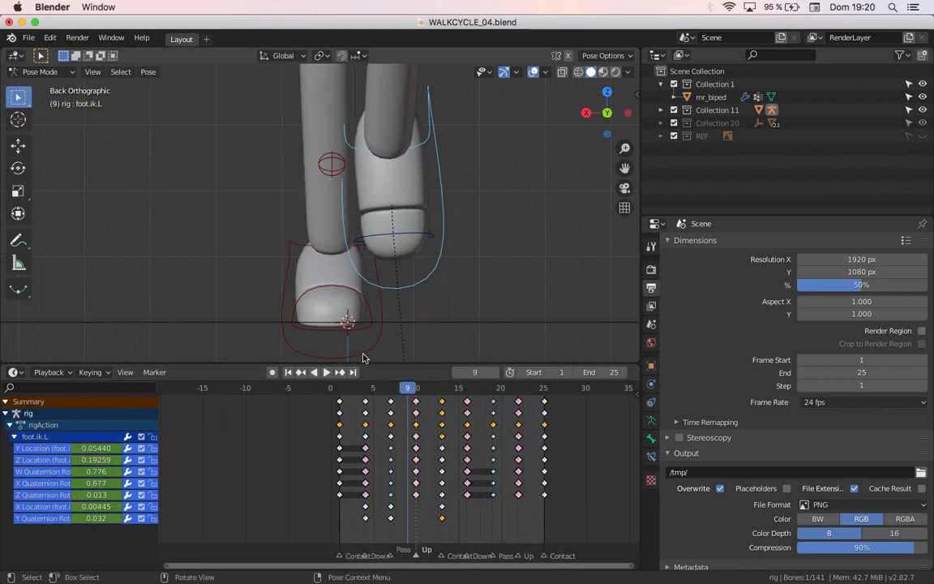
# - Select the right foot IK control and insert a rotation keyframe at the Down pose on frame 16
pyautogui.click(287, 319)
pyautogui.click(283, 319)
pyautogui.moveTo(345, 389); pyautogui.dragTo(338, 393)
pyautogui.press('space')
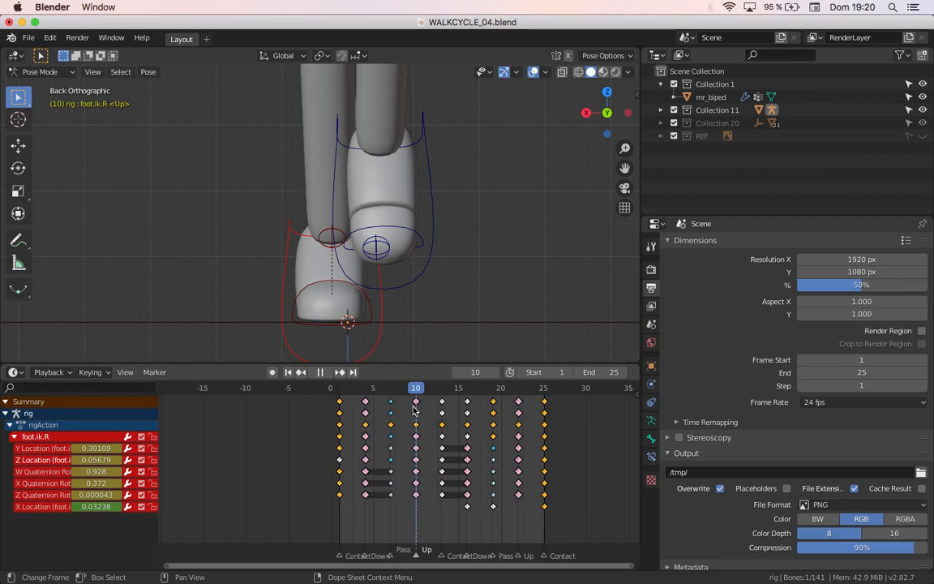
pyautogui.moveTo(414, 410); pyautogui.dragTo(414, 408)
pyautogui.moveTo(414, 392); pyautogui.dragTo(470, 403)
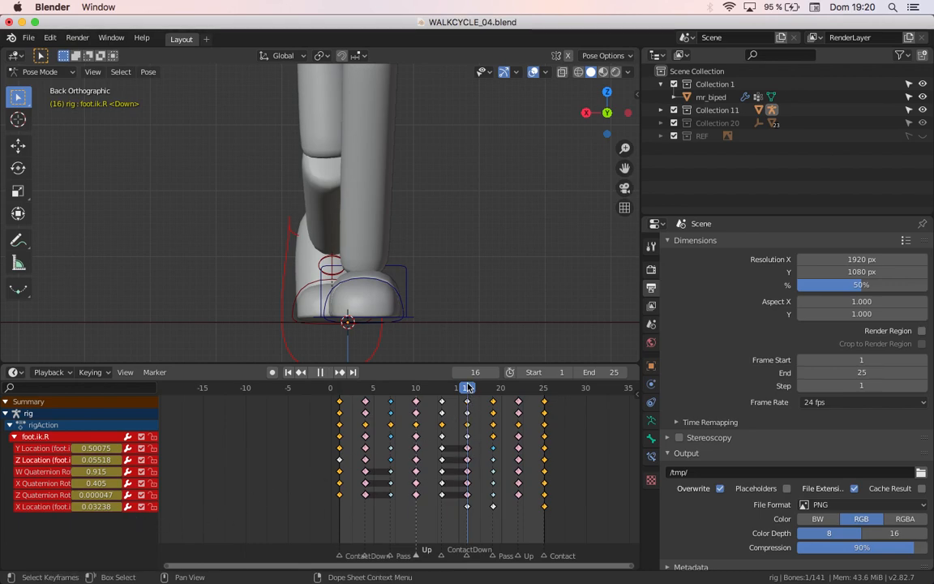
pyautogui.moveTo(470, 388); pyautogui.dragTo(467, 396)
pyautogui.press('i')
pyautogui.click(418, 232)
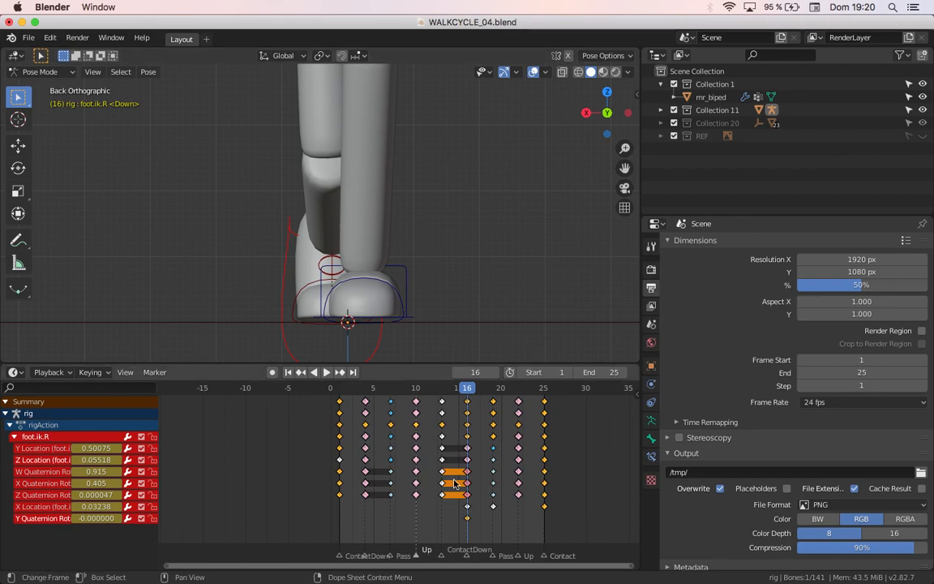
# - Tilt the right foot IK control outward at the Pass pose on frame 19 and key its rotation
pyautogui.click(492, 390)
pyautogui.scroll(-3, 309, 265)
pyautogui.press('r')
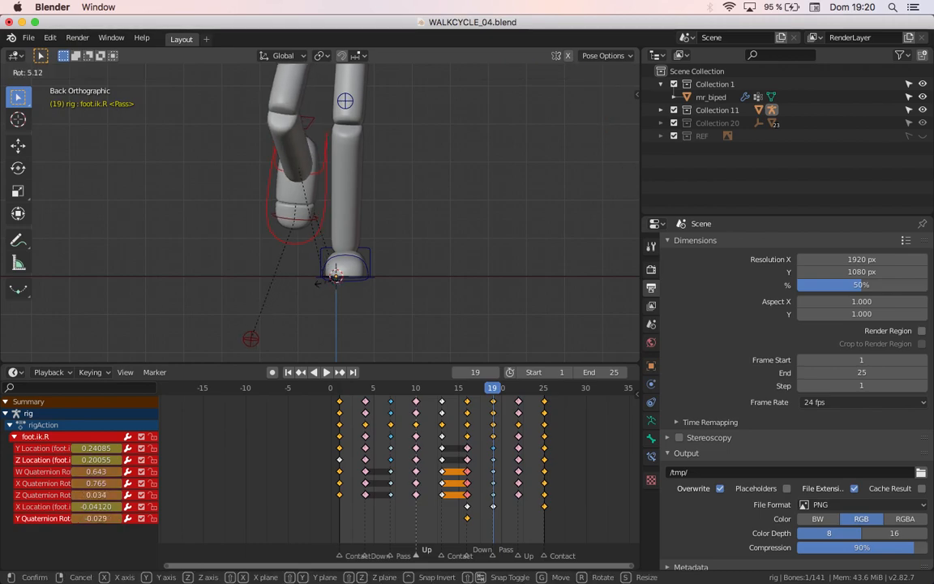
pyautogui.click(321, 285)
pyautogui.press('i')
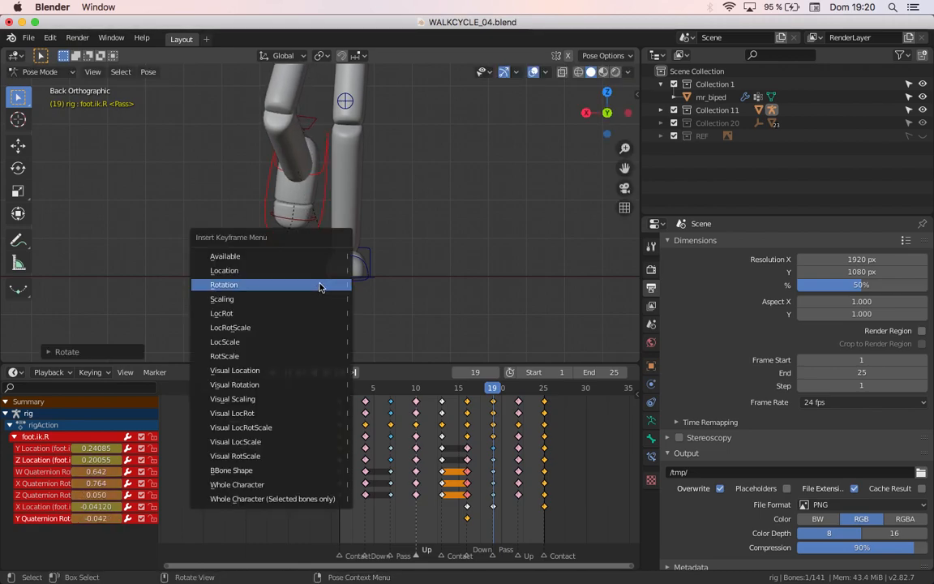
pyautogui.click(321, 285)
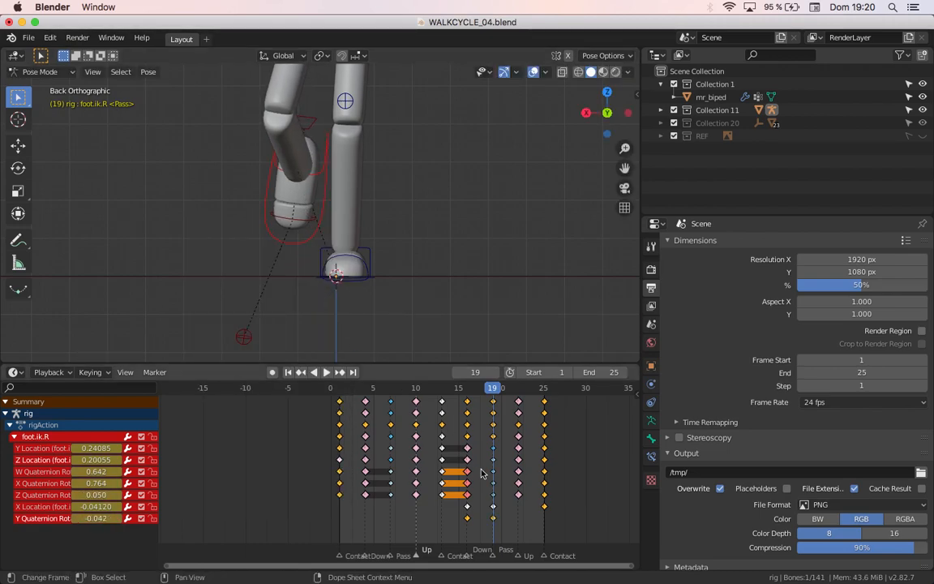
# - Duplicate the right foot's Y Quaternion Rotation key from the Down pose on frame 16 to the Contact pose on frame 25
pyautogui.click(466, 518)
pyautogui.moveTo(467, 525); pyautogui.dragTo(546, 530)
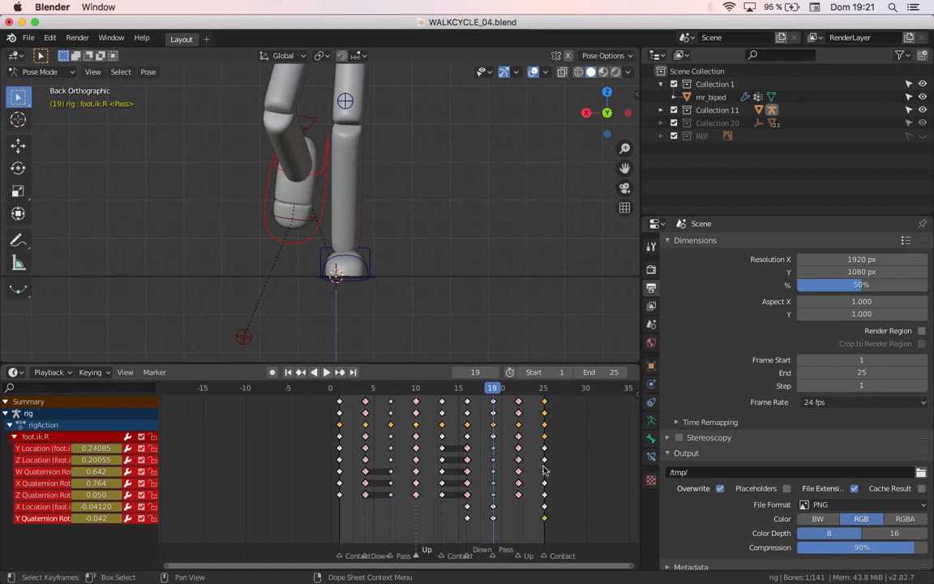
pyautogui.press('space')
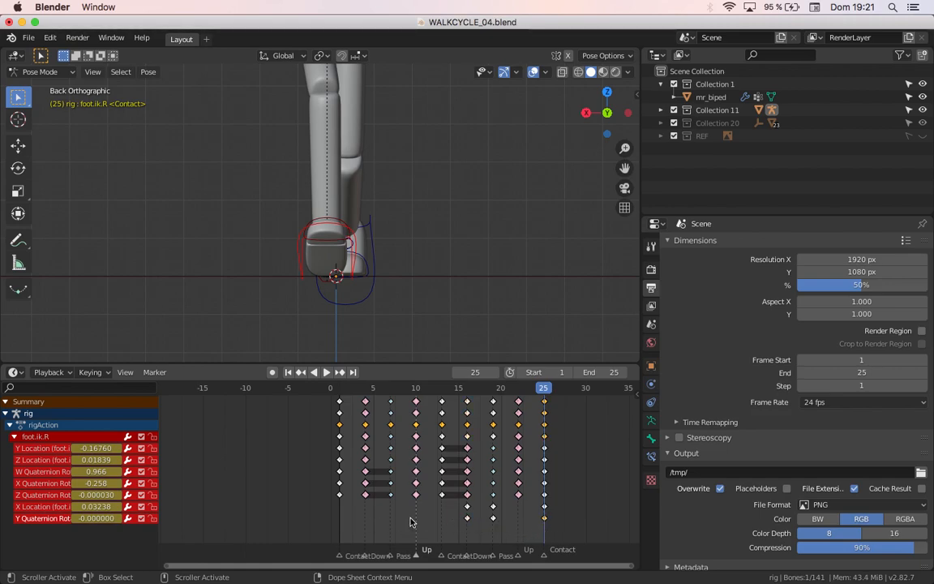
# - Play back the walk cycle with the whole lower body in view and examine the feet's tilt in the passing poses
pyautogui.press('space')
pyautogui.scroll(-4, 373, 309)
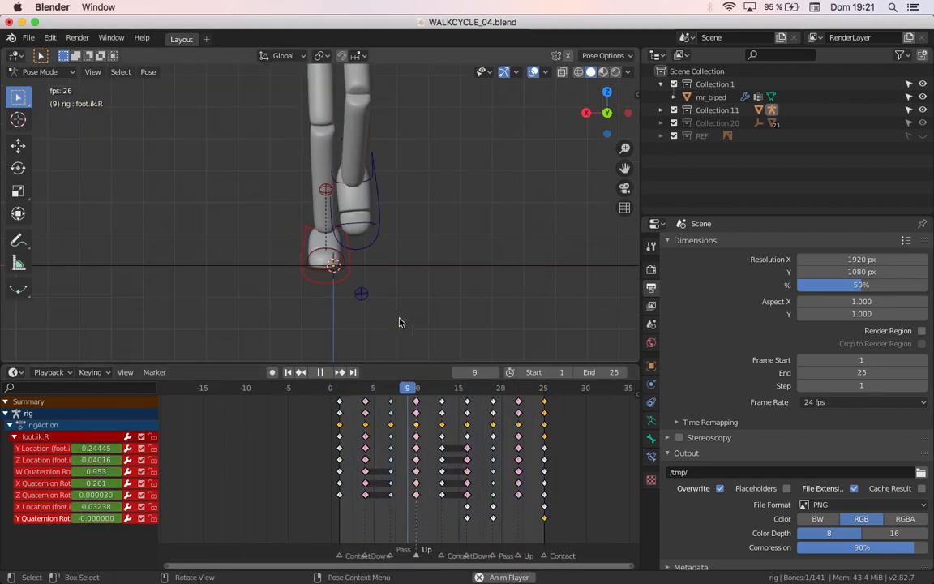
pyautogui.keyDown('shift'); pyautogui.moveTo(346, 215); pyautogui.dragTo(351, 233, button='middle'); pyautogui.keyUp('shift')
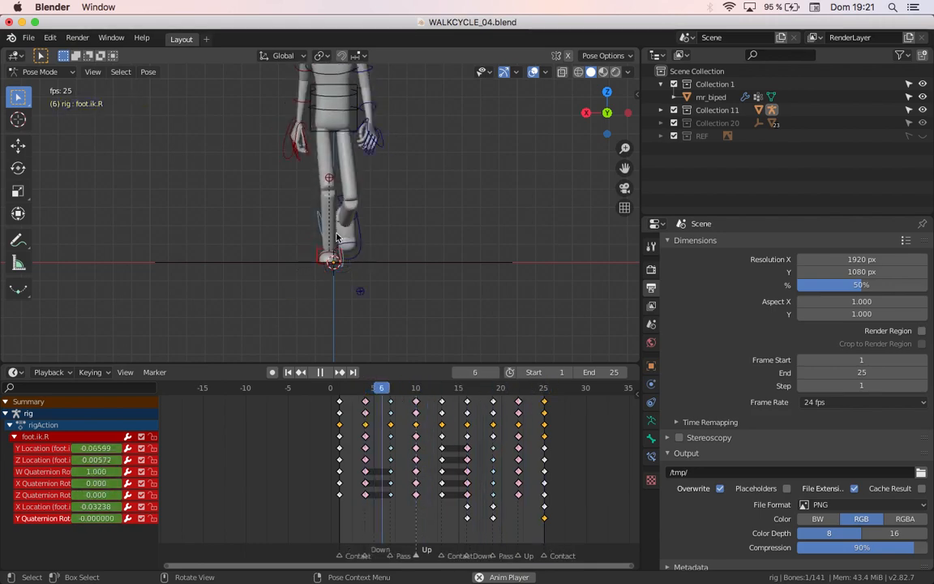
pyautogui.moveTo(361, 204); pyautogui.dragTo(318, 226, button='middle')
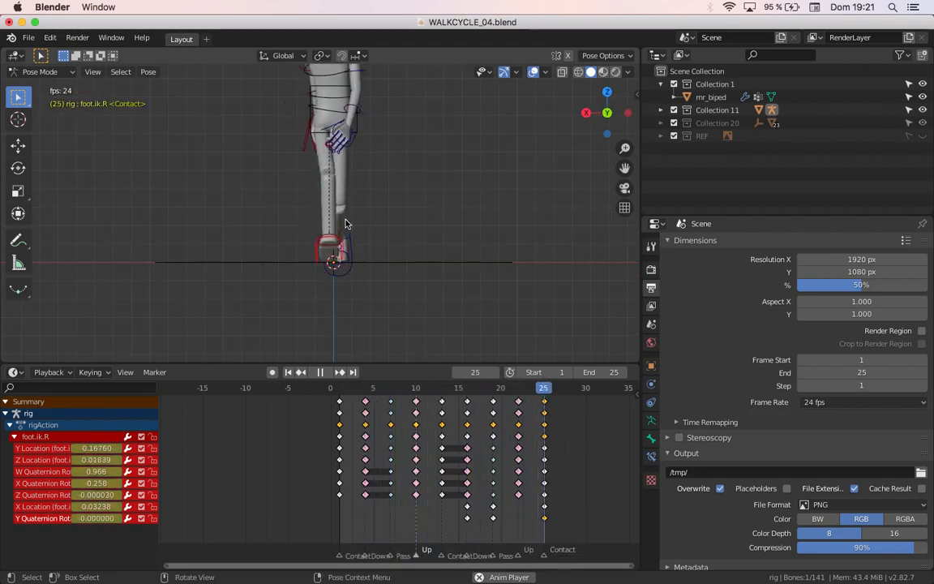
pyautogui.press('space')
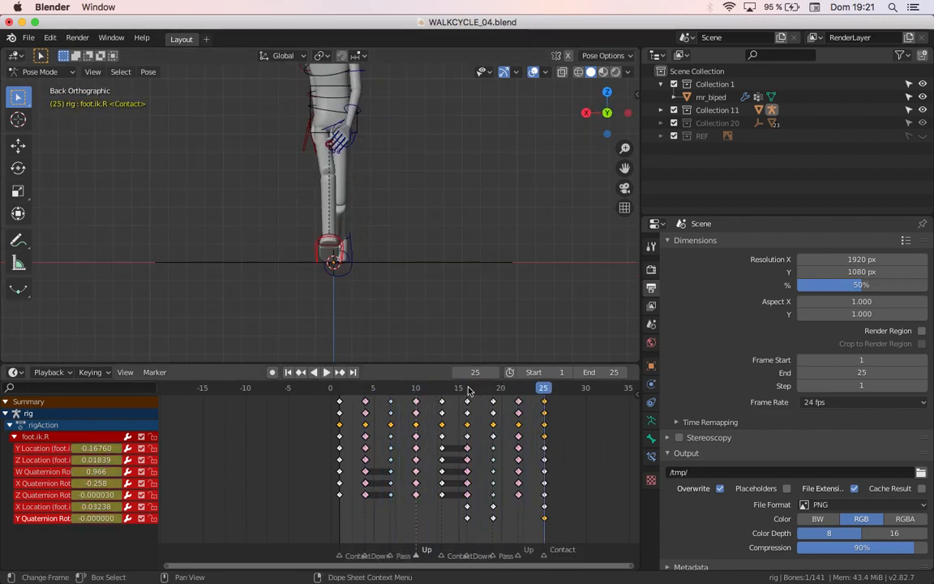
pyautogui.press('space')
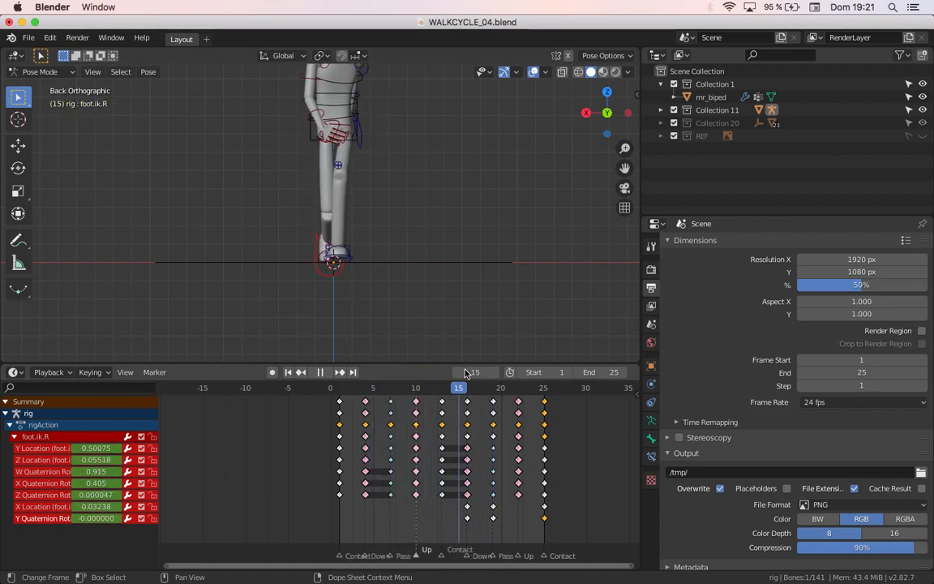
pyautogui.press('space')
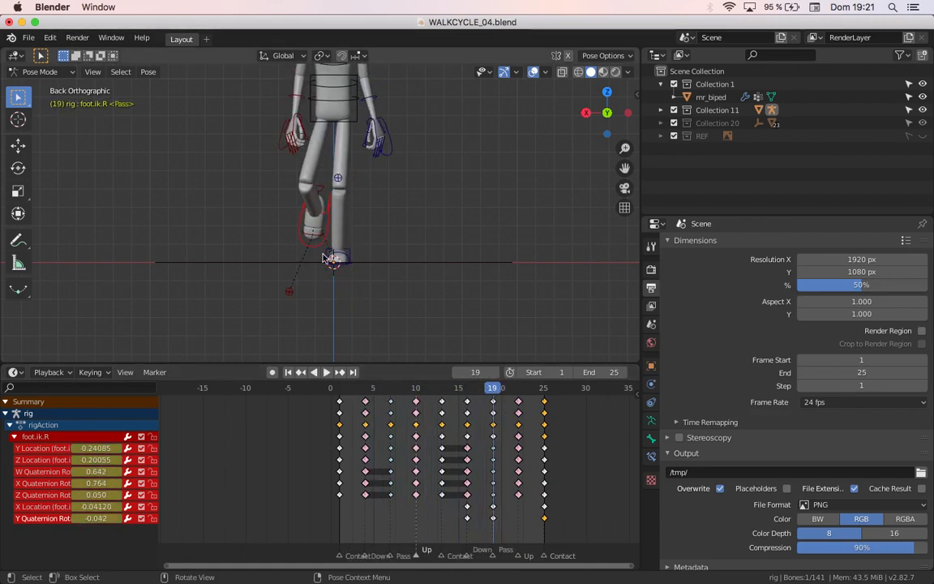
# - Reduce the right foot IK control's outward tilt by about 5.3° at the Pass pose on frame 19 and key its rotation
pyautogui.scroll(1, 320, 254)
pyautogui.press('r')
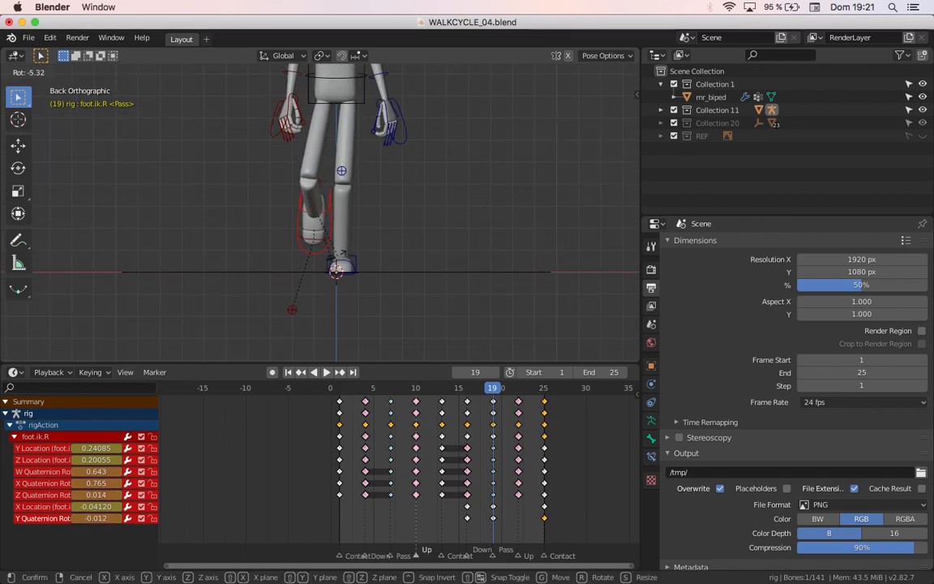
pyautogui.click(338, 259)
pyautogui.press('i')
pyautogui.click(338, 258)
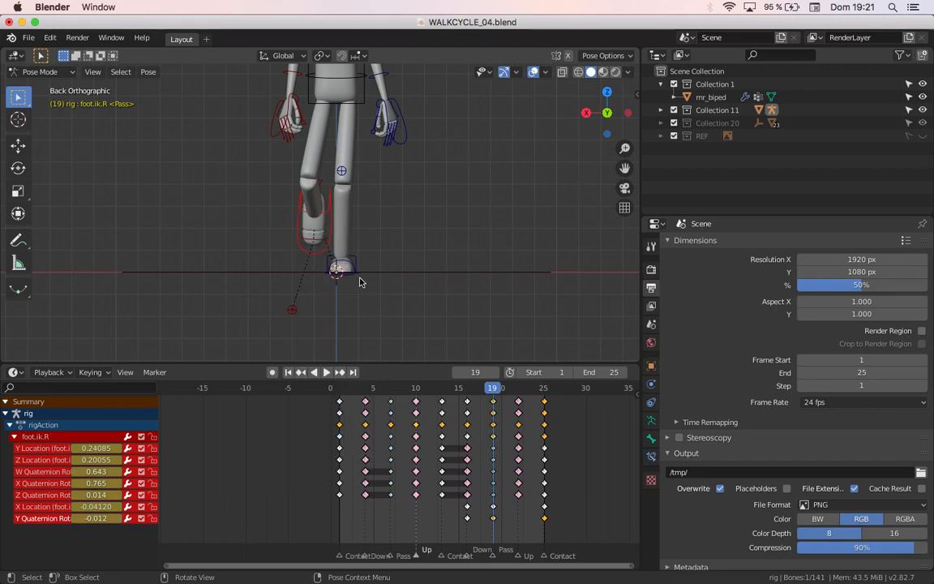
# - Review the full-body walk from the back, checking both feet through the Pass poses on frames 7 and 19
pyautogui.moveTo(457, 392); pyautogui.dragTo(331, 389)
pyautogui.press('space')
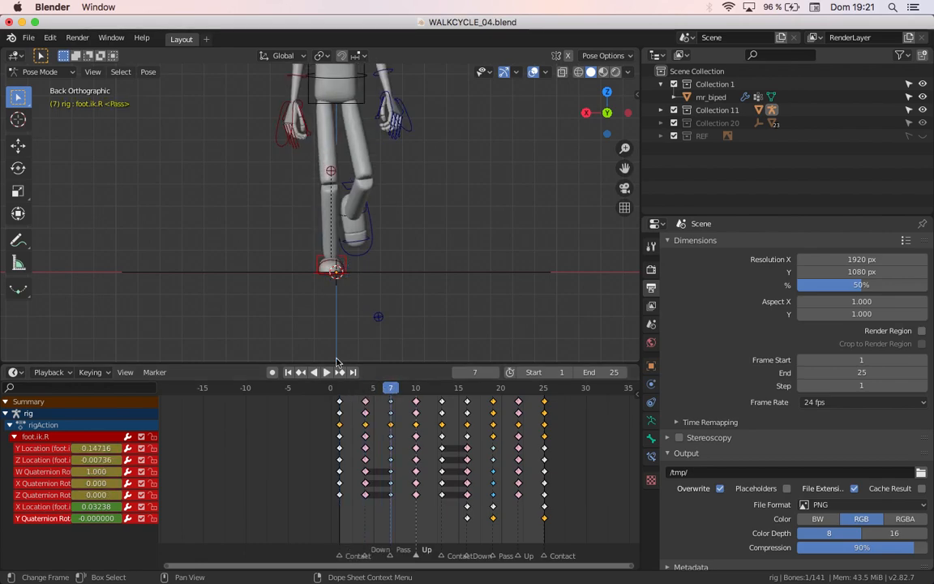
pyautogui.keyDown('shift'); pyautogui.moveTo(295, 80); pyautogui.dragTo(301, 157, button='middle'); pyautogui.keyUp('shift')
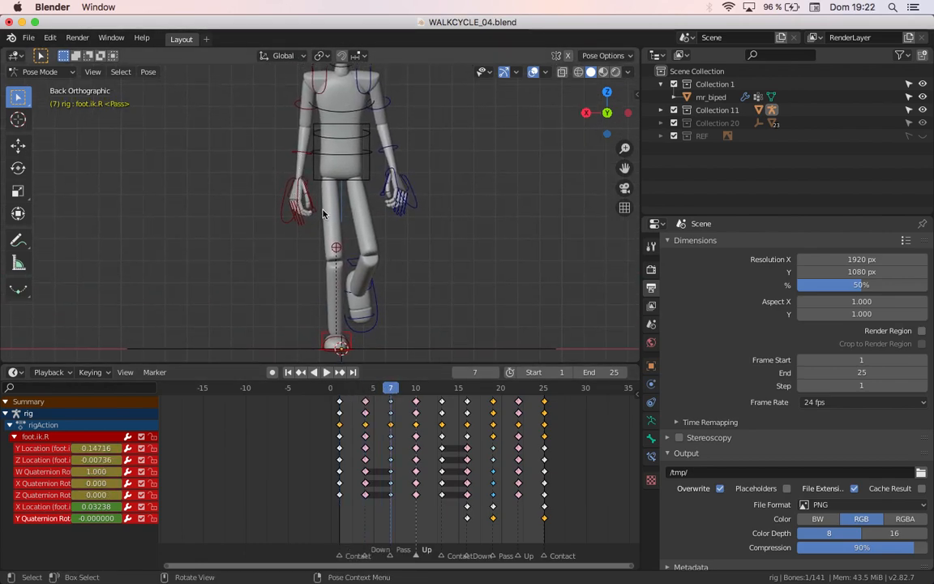
pyautogui.press('space')
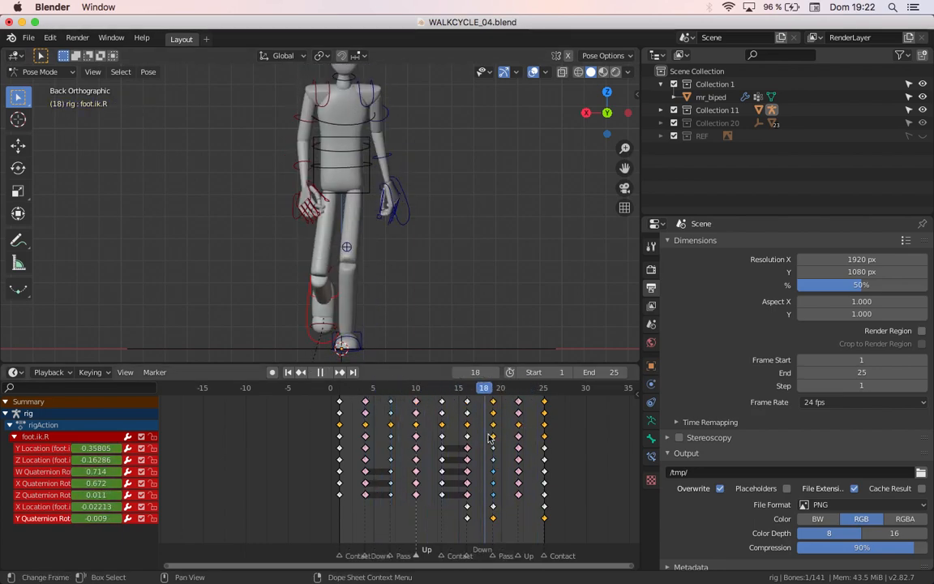
pyautogui.press('space')
# - Go to the Contact pose on frame 13 and select the left foot IK control
pyautogui.moveTo(503, 439); pyautogui.dragTo(442, 449)
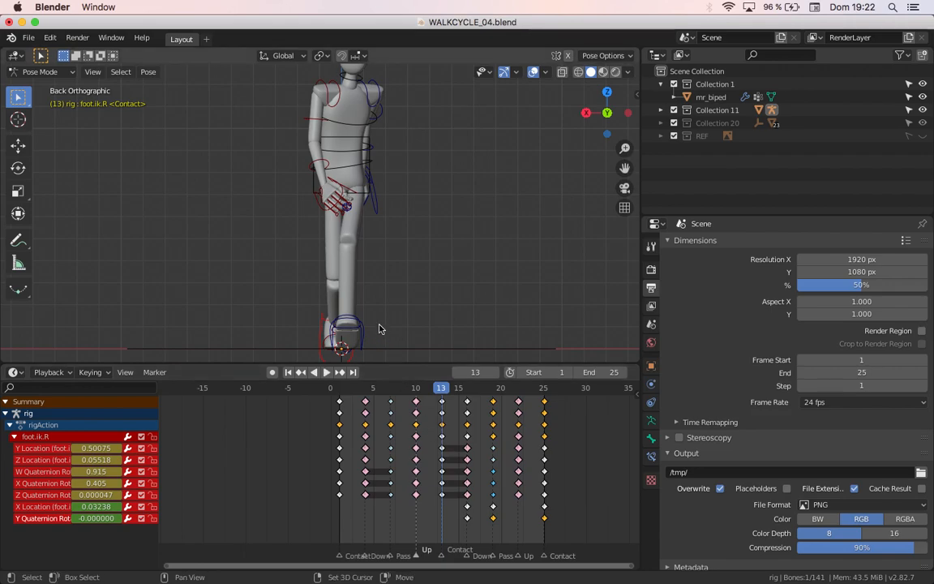
pyautogui.keyDown('shift'); pyautogui.moveTo(381, 329); pyautogui.dragTo(397, 260, button='middle'); pyautogui.keyUp('shift')
pyautogui.scroll(3, 397, 261)
pyautogui.scroll(1, 398, 260)
pyautogui.click(455, 296)
pyautogui.keyDown('shift'); pyautogui.moveTo(466, 303); pyautogui.dragTo(458, 274, button='middle'); pyautogui.keyUp('shift')
pyautogui.press('r')
pyautogui.rightClick(472, 279)
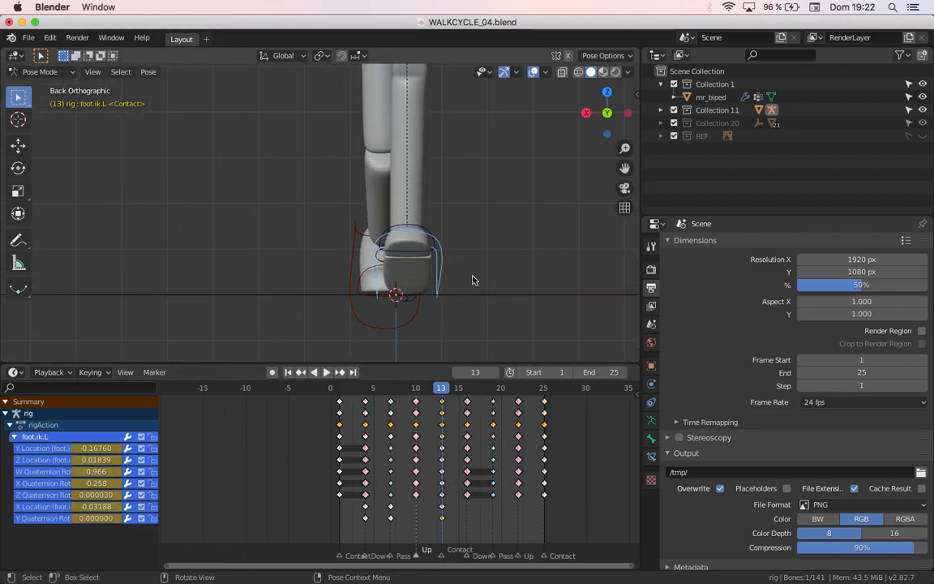
pyautogui.press('r')
pyautogui.press('z')
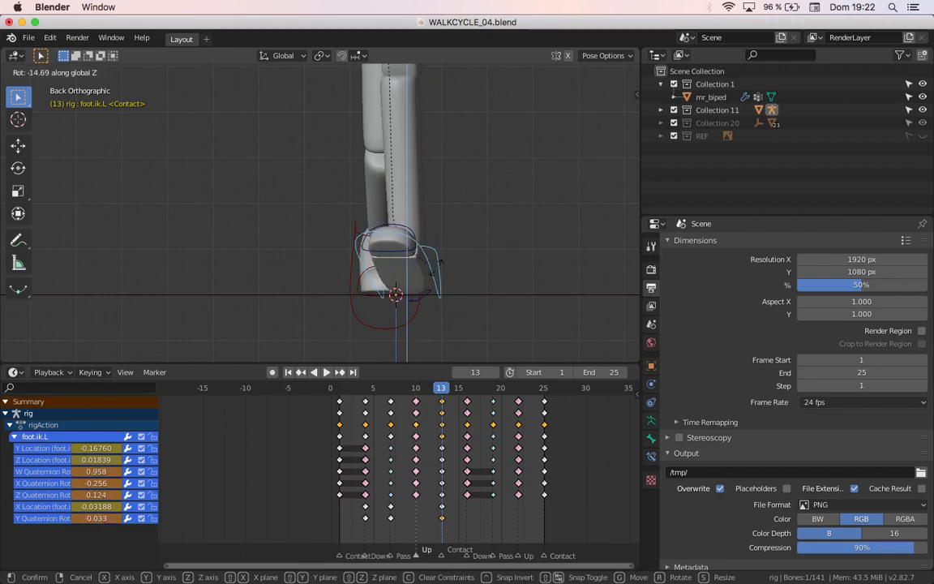
pyautogui.rightClick(526, 286)
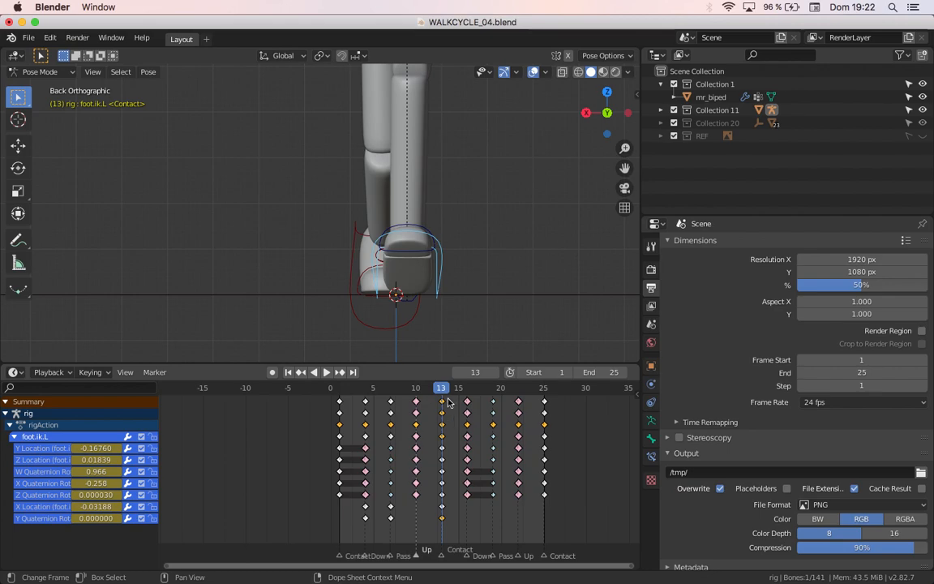
# - Duplicate the left foot's Y Quaternion Rotation key from frame 13 to the Down pose on frame 16
pyautogui.press('space')
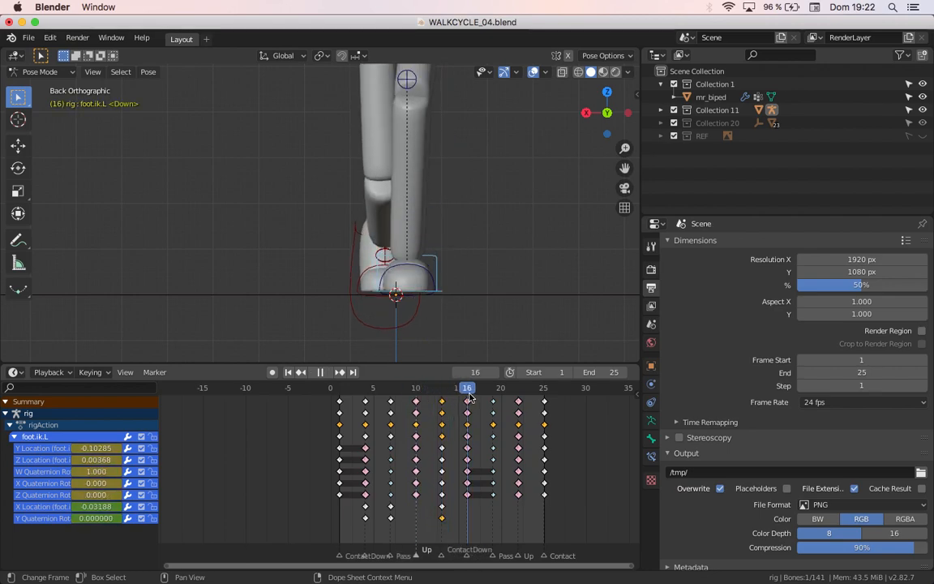
pyautogui.moveTo(443, 519); pyautogui.dragTo(467, 523)
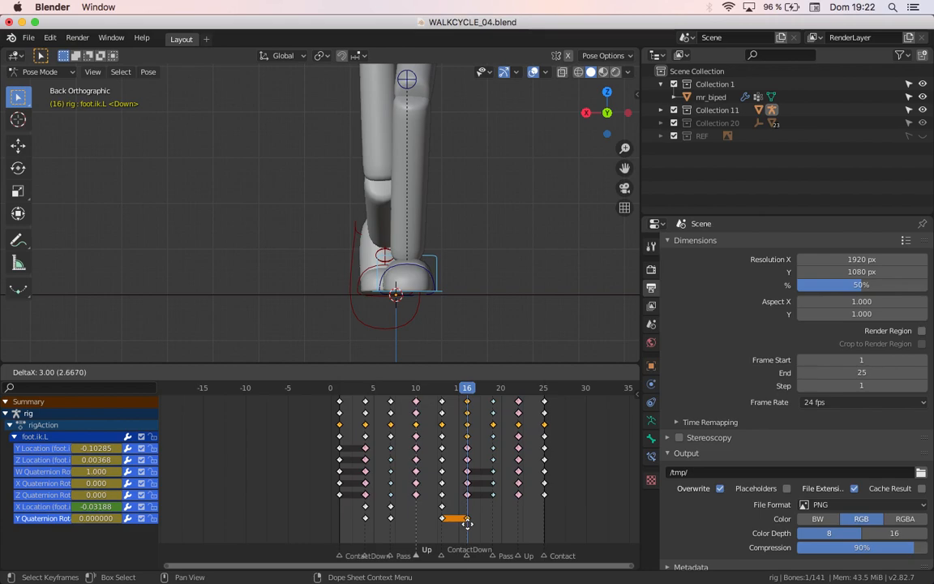
# - Turn the left foot IK control slightly outward about the global Z axis at the Contact pose on frame 13 and key its rotation
pyautogui.click(444, 390)
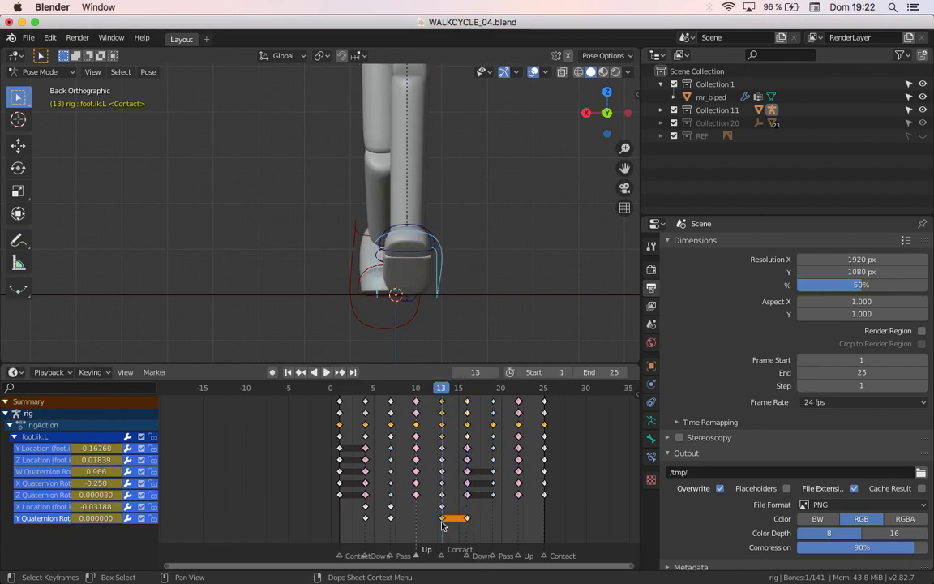
pyautogui.press('r')
pyautogui.press('z')
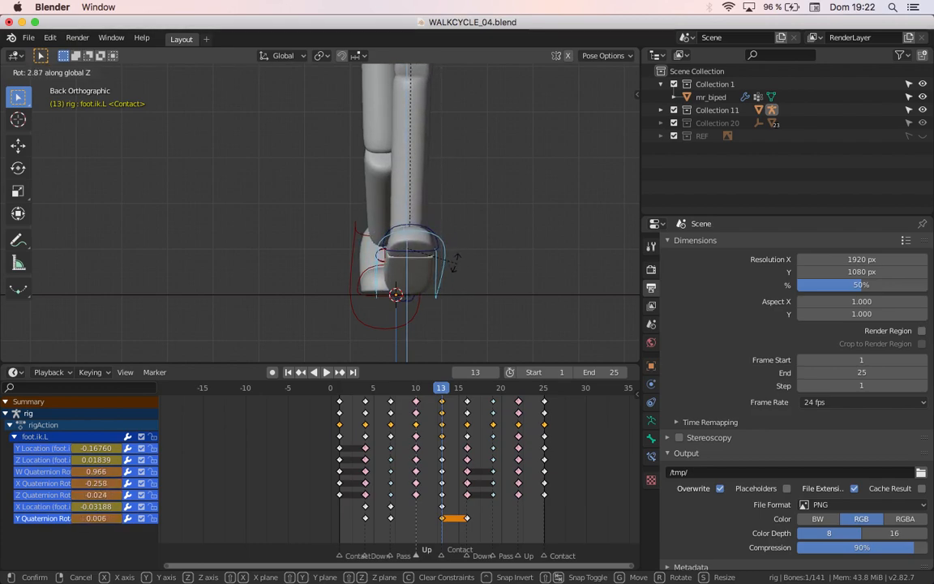
pyautogui.click(454, 260)
pyautogui.press('i')
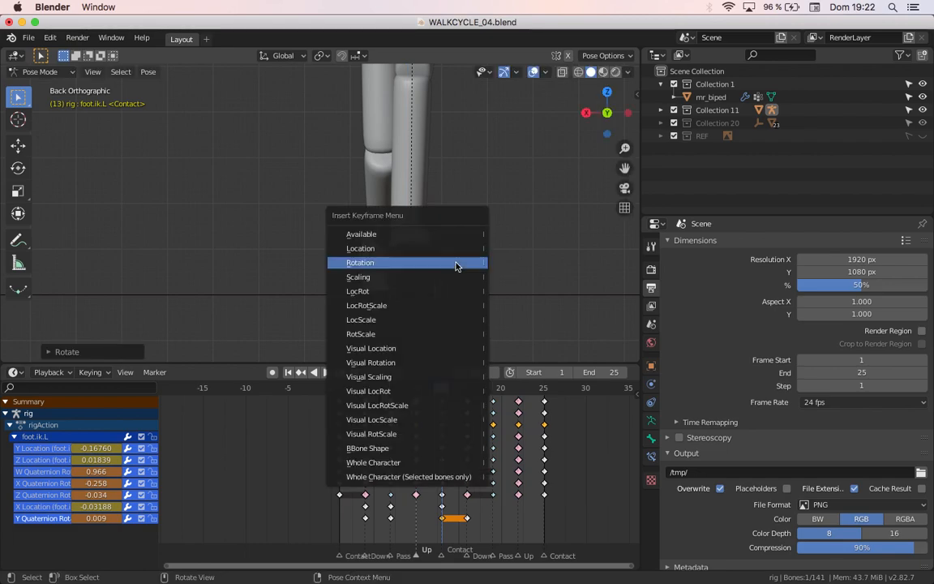
pyautogui.click(456, 264)
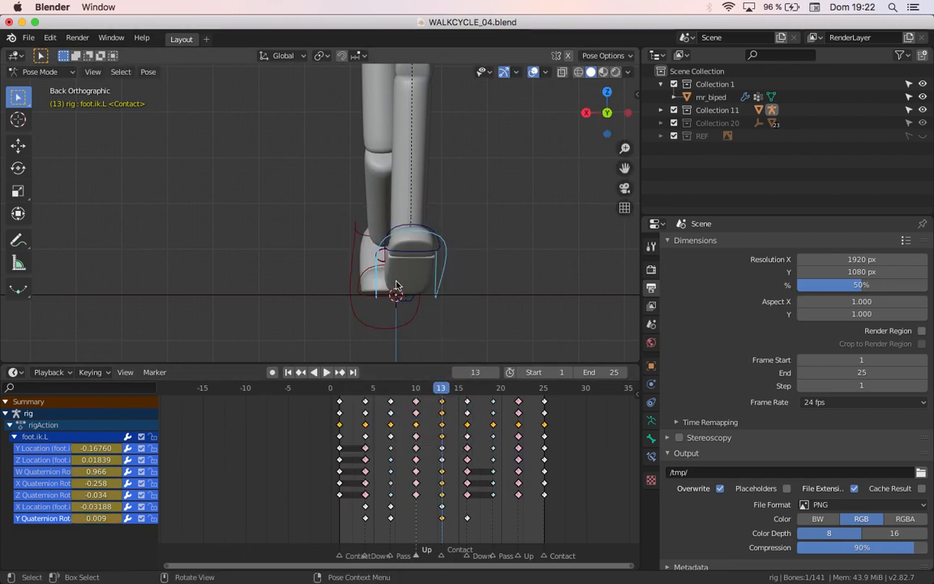
# - Turn the right foot IK control outward about the global Z axis at the Contact pose on frame 25 and key its rotation
pyautogui.click(354, 304)
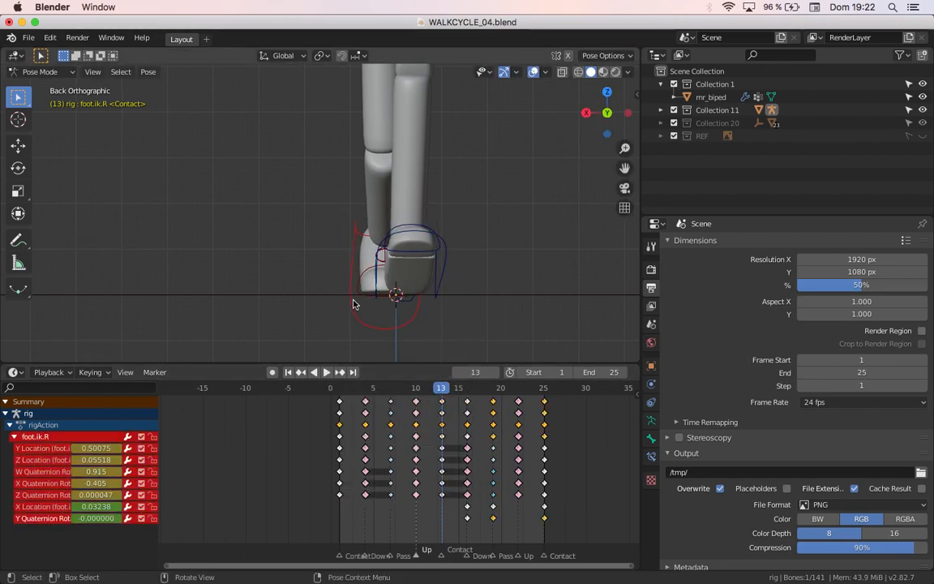
pyautogui.moveTo(450, 394); pyautogui.dragTo(545, 417)
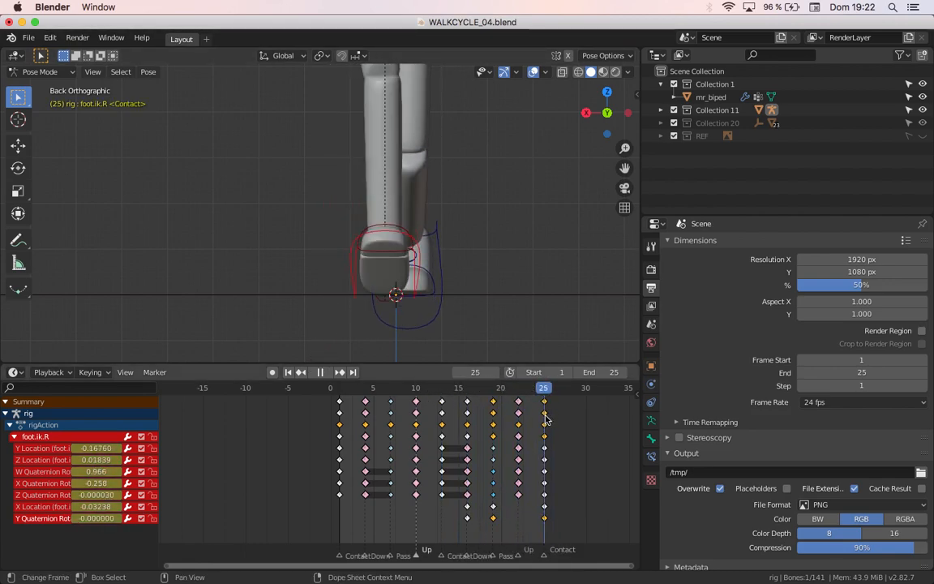
pyautogui.press('r')
pyautogui.press('z')
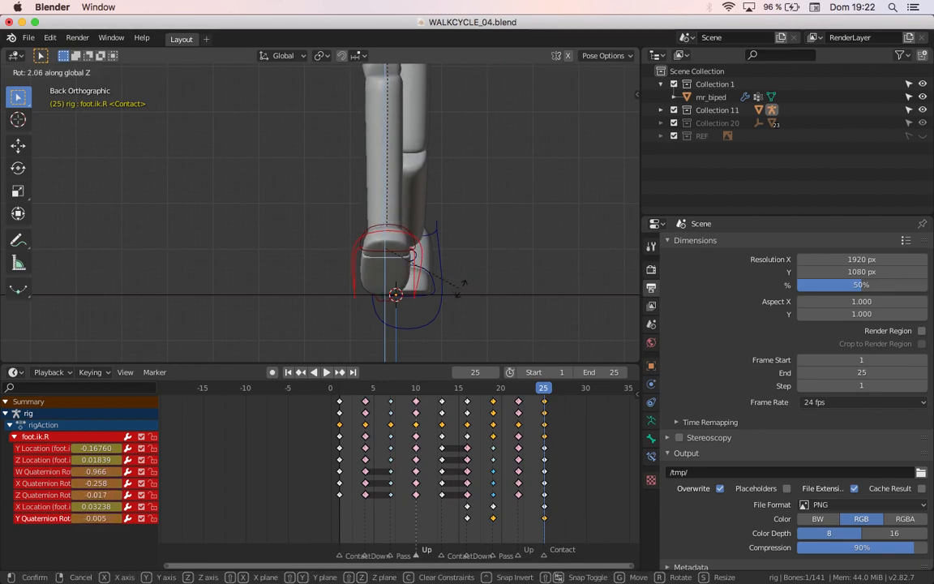
pyautogui.click(421, 282)
pyautogui.press('i')
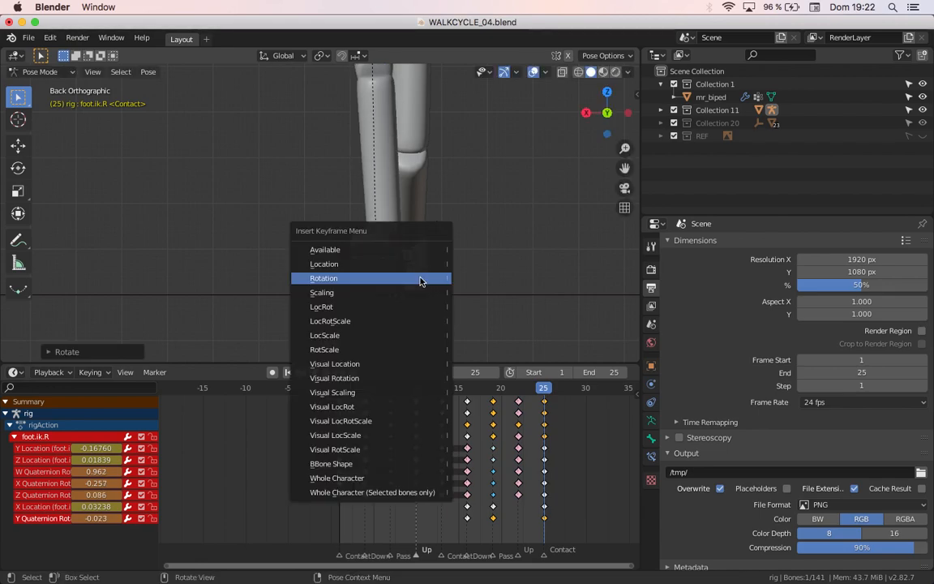
pyautogui.click(421, 279)
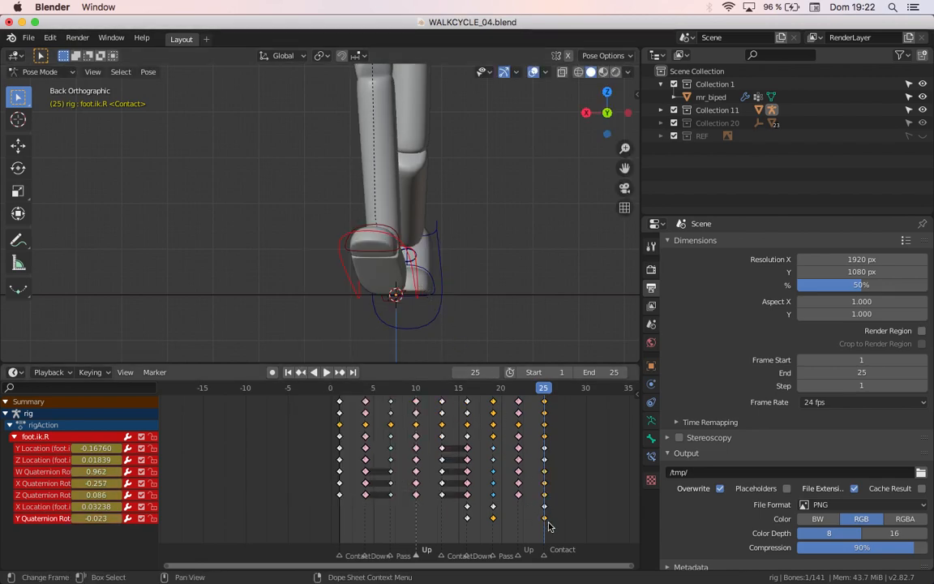
# - Duplicate the right foot's Y Quaternion Rotation key from frame 25 to the opening Contact pose on frame 1
pyautogui.press('space')
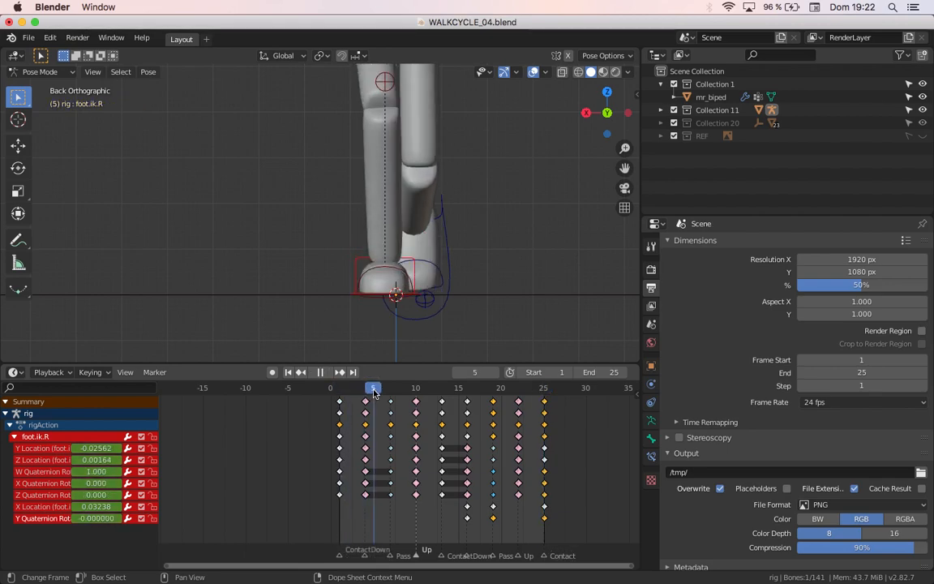
pyautogui.moveTo(359, 393); pyautogui.dragTo(333, 393)
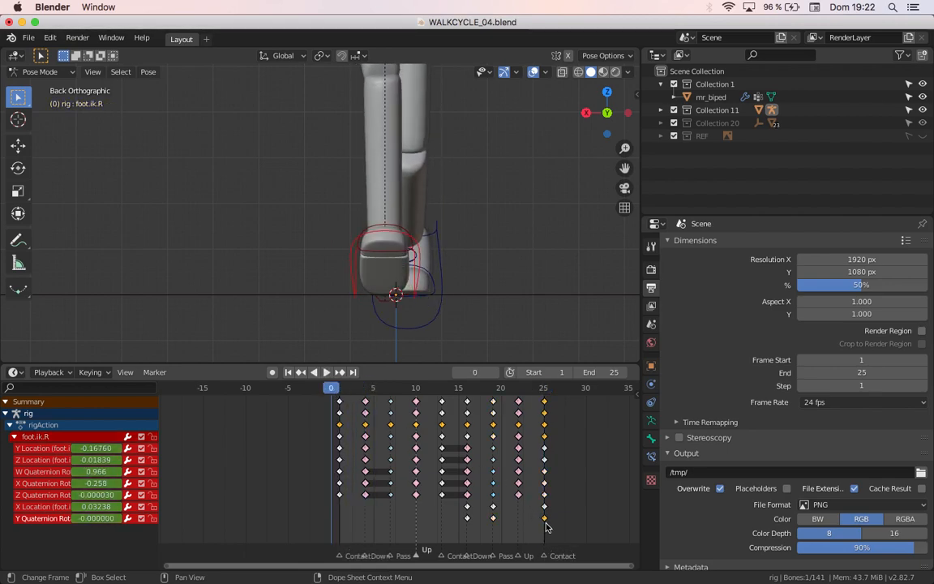
pyautogui.moveTo(380, 436); pyautogui.dragTo(301, 434)
# - Duplicate the right foot's Y Quaternion Rotation key from frame 16 to the Down pose on frame 4 and check the motion
pyautogui.press('space')
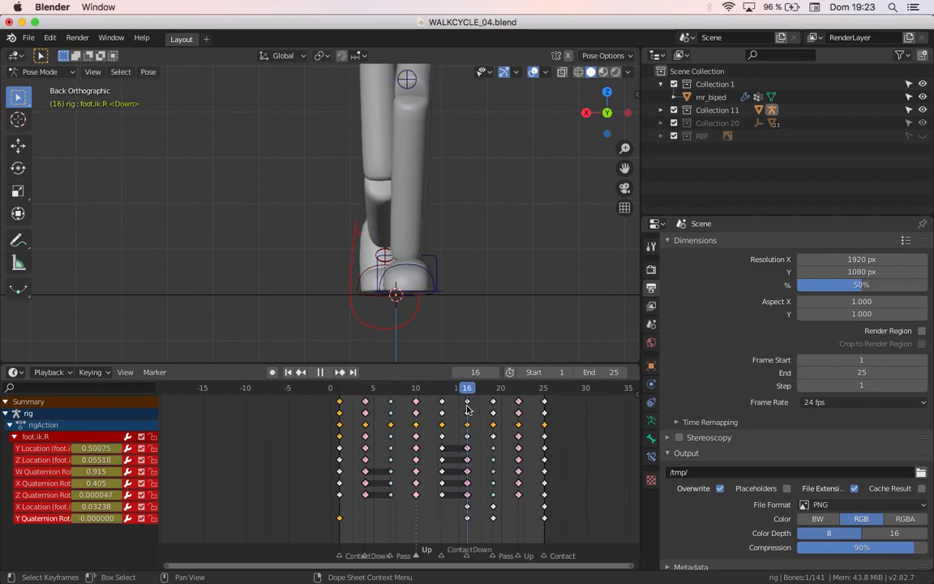
pyautogui.moveTo(467, 519); pyautogui.dragTo(366, 521)
pyautogui.press('space')
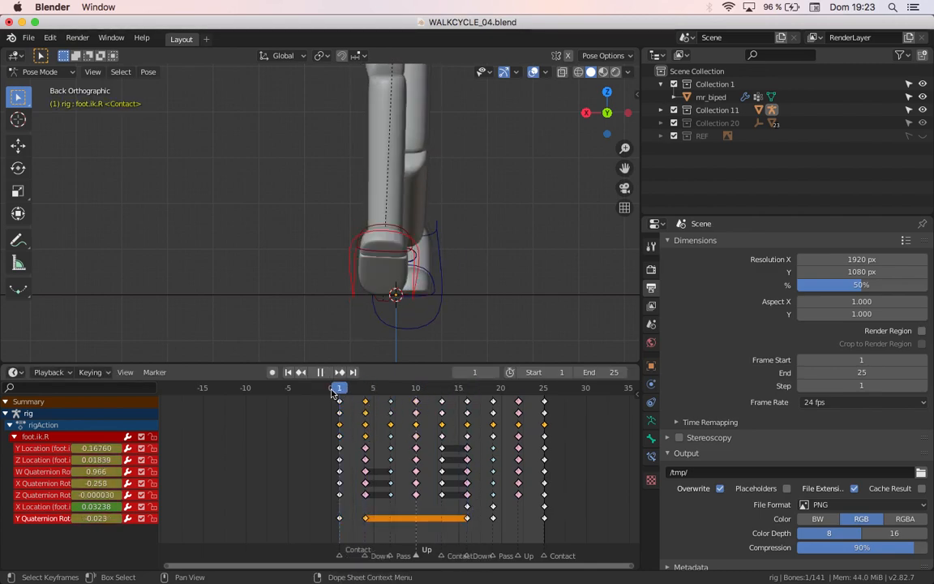
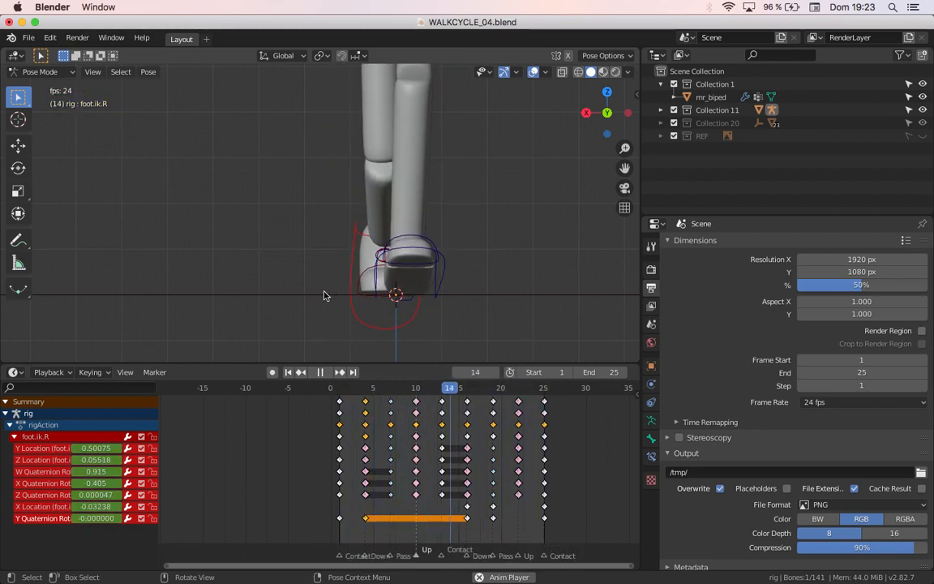
# - Select the left foot IK control and review its rotation through the walk cycle from the back
pyautogui.press('Escape')
pyautogui.click(442, 301)
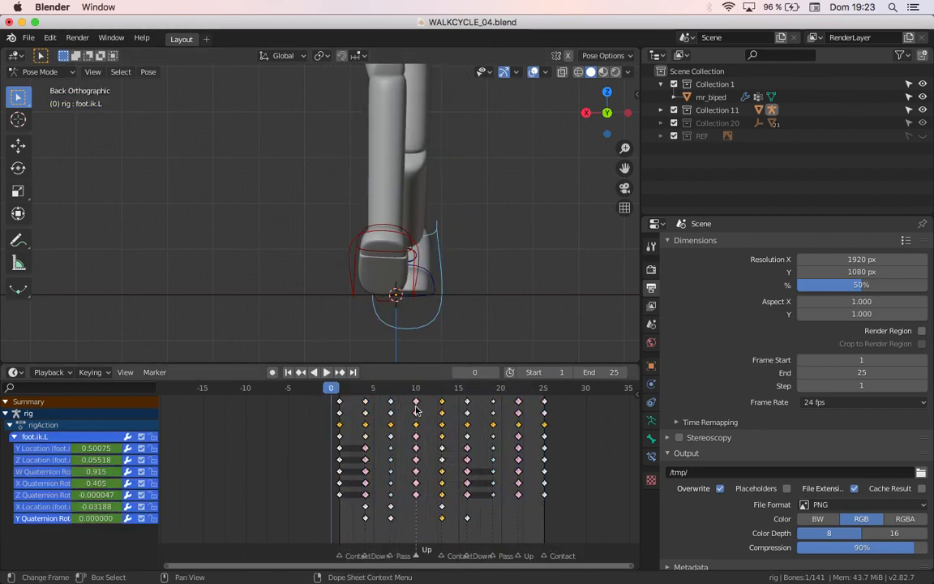
pyautogui.press('space')
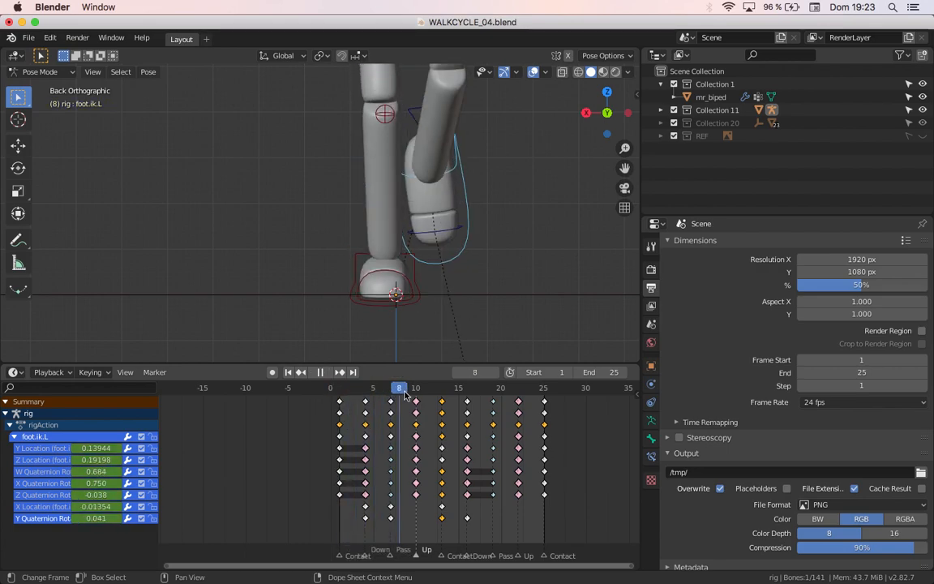
pyautogui.moveTo(426, 395); pyautogui.dragTo(330, 436)
pyautogui.press('space')
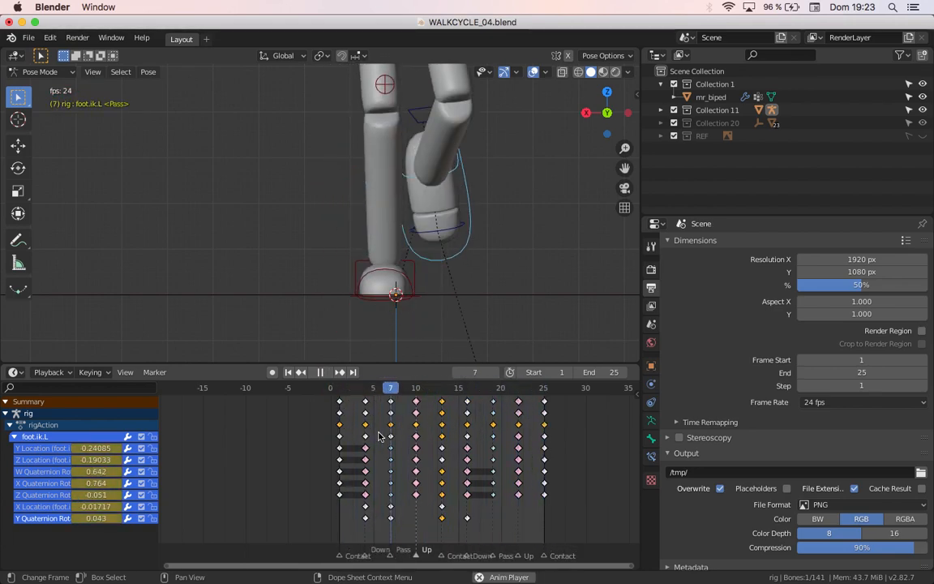
pyautogui.press('space')
pyautogui.press('space')
# - Turn the left foot IK control further outward about the global Z axis at the Contact pose on frame 13 and key its rotation
pyautogui.moveTo(460, 394); pyautogui.dragTo(443, 399)
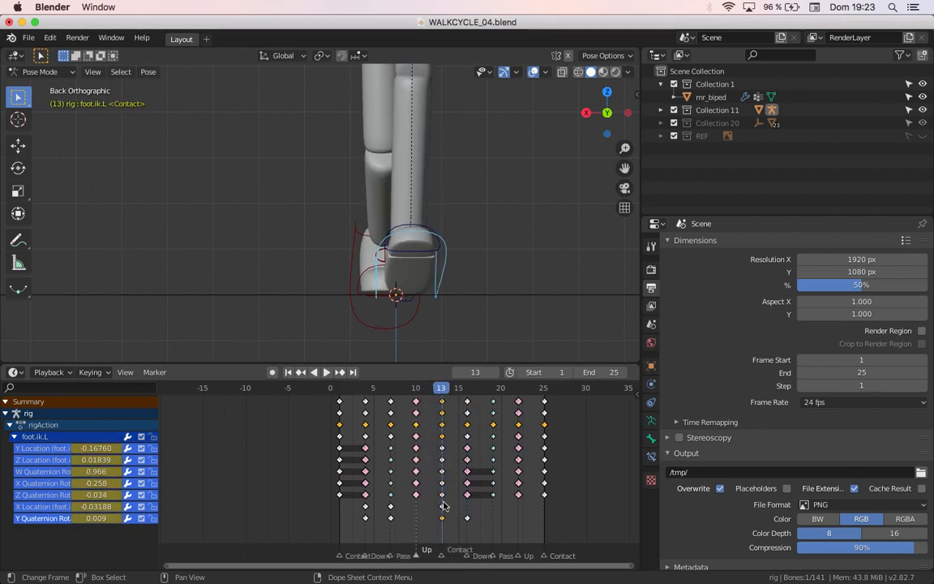
pyautogui.press('r')
pyautogui.press('z')
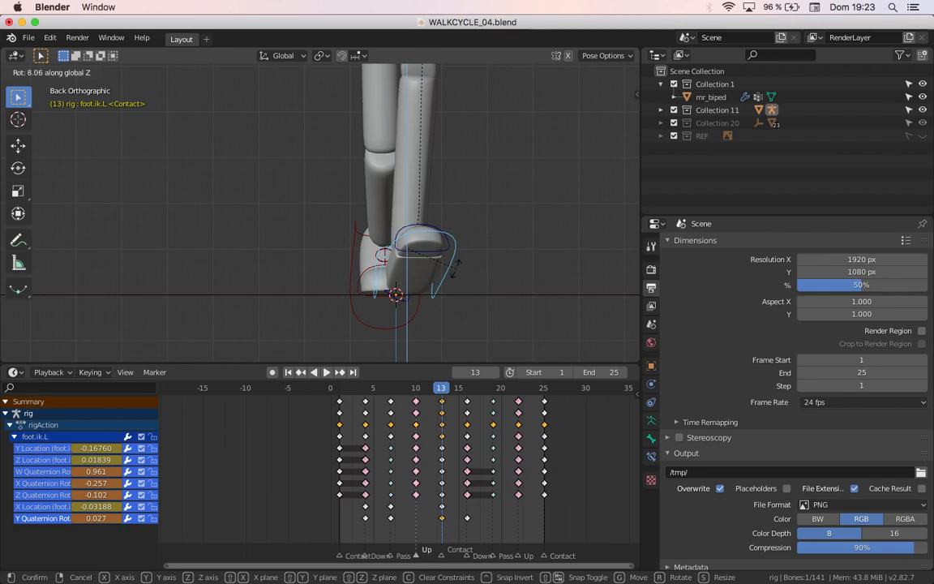
pyautogui.click(453, 274)
pyautogui.press('i')
pyautogui.click(453, 271)
# - Play the walk cycle and examine the whole character from an angle and from the right side
pyautogui.press('space')
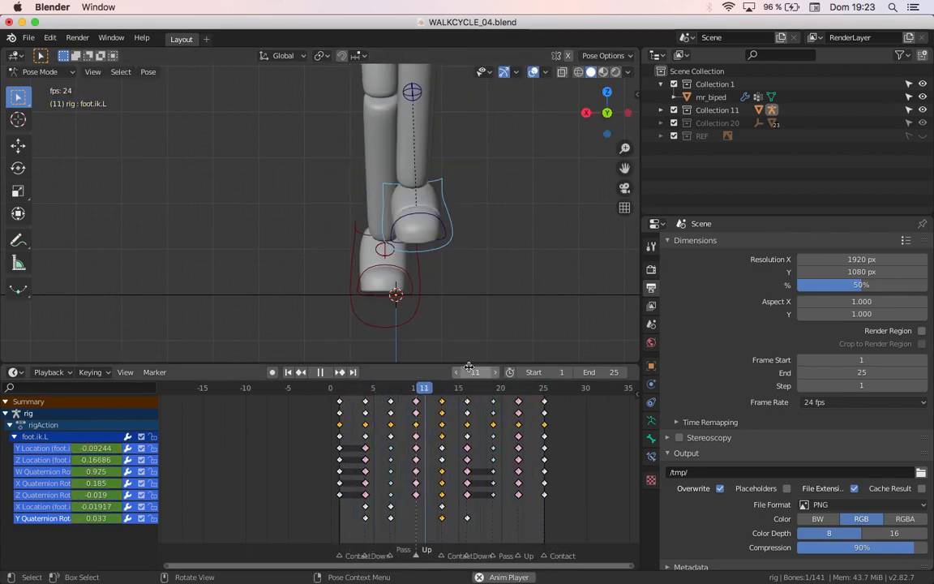
pyautogui.scroll(-5, 326, 299)
pyautogui.moveTo(326, 307); pyautogui.dragTo(338, 280, button='middle')
pyautogui.scroll(1, 342, 282)
pyautogui.press('KP_3')
pyautogui.press('space')
pyautogui.scroll(-5, 337, 280)
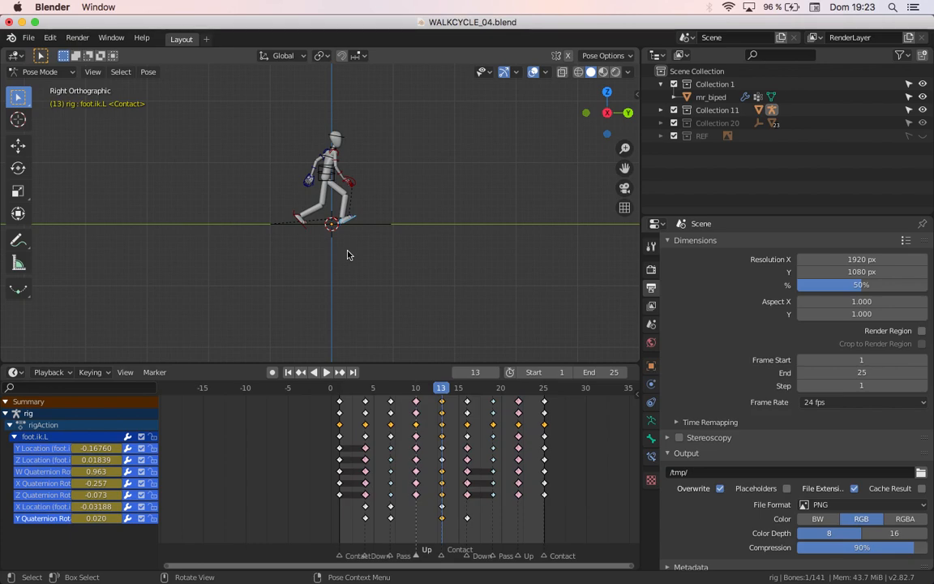
pyautogui.scroll(5, 347, 255)
pyautogui.scroll(2, 351, 273)
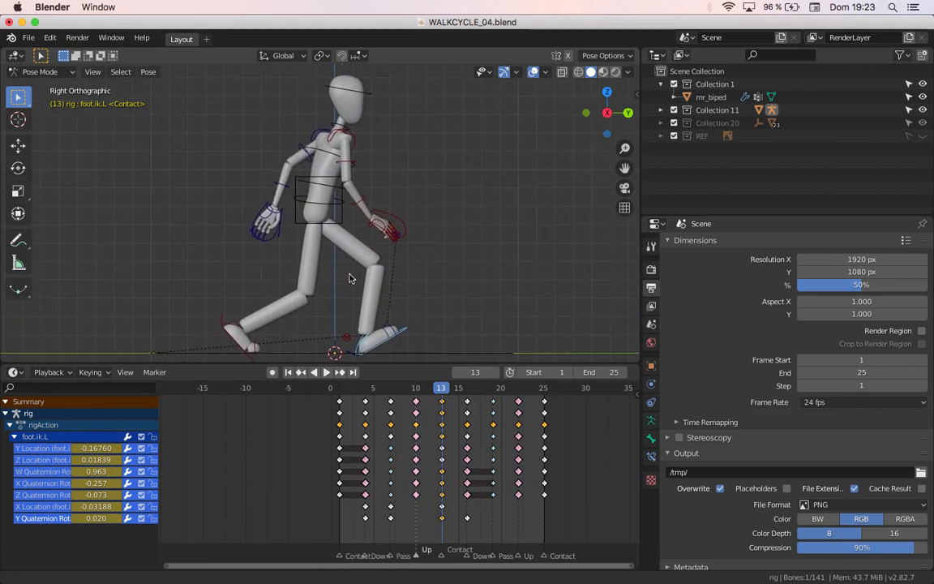
# - Select the body control, examine its motion over the cycle from the back, and stop at the Contact pose on frame 1
pyautogui.click(338, 230)
pyautogui.press('ctrl+KP_1')
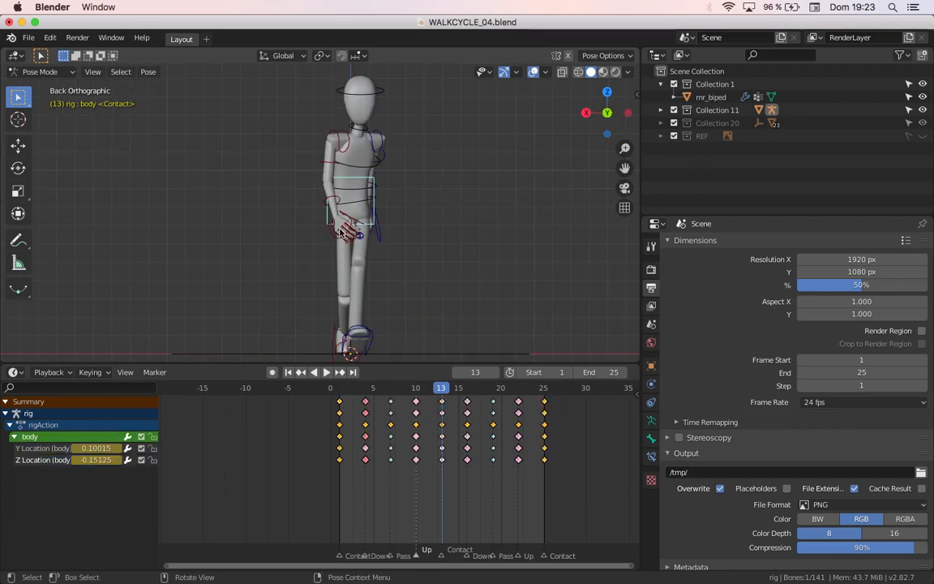
pyautogui.scroll(1, 352, 235)
pyautogui.moveTo(349, 393); pyautogui.dragTo(338, 397)
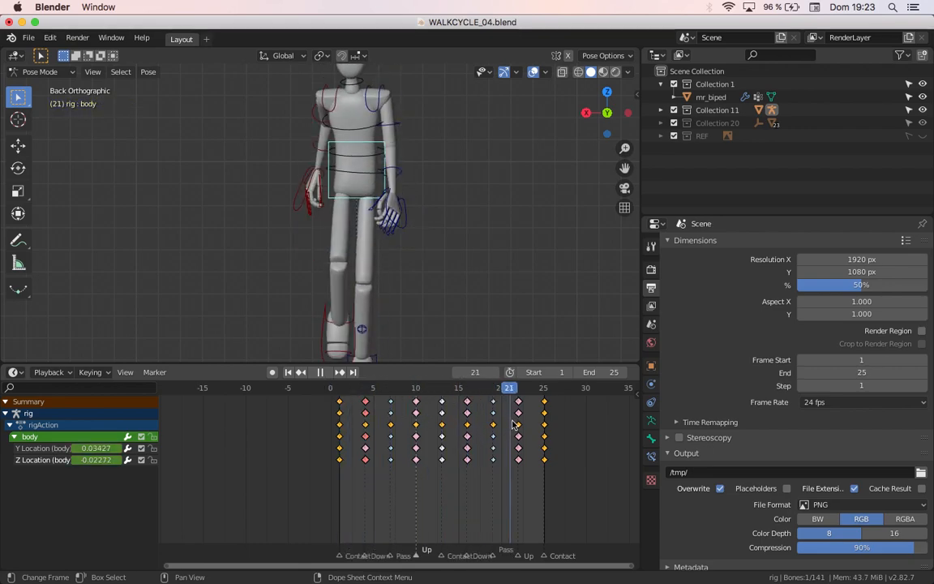
pyautogui.click(322, 411)
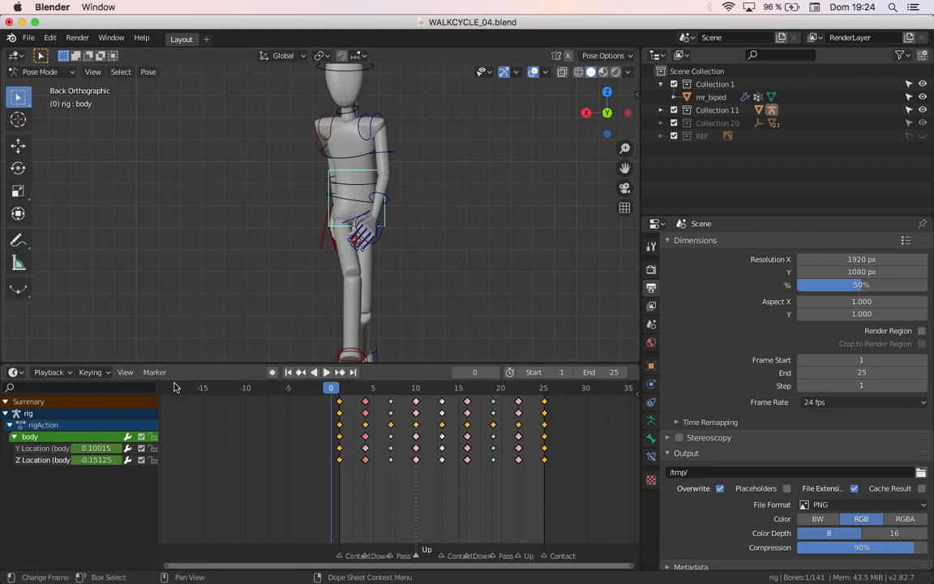
pyautogui.press('space')
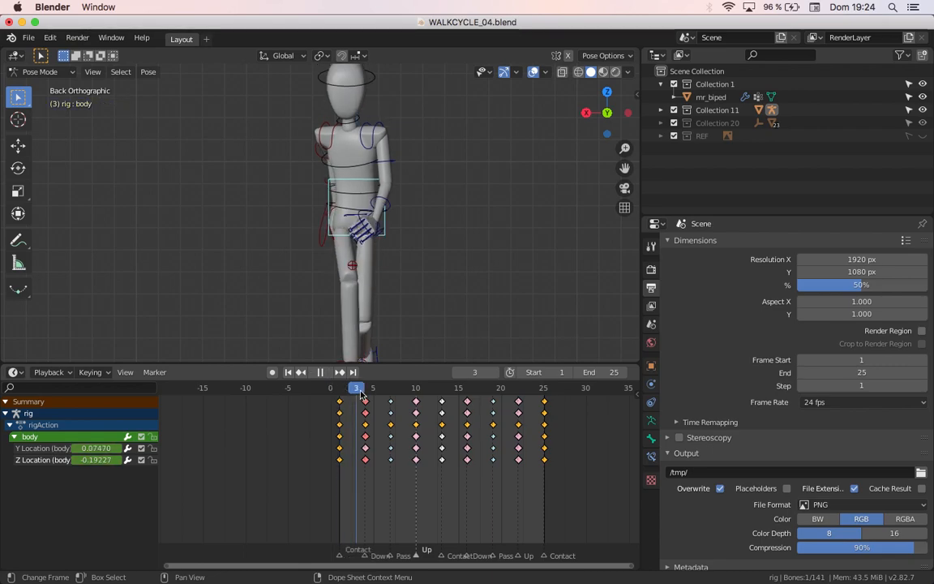
pyautogui.moveTo(346, 391); pyautogui.dragTo(342, 391)
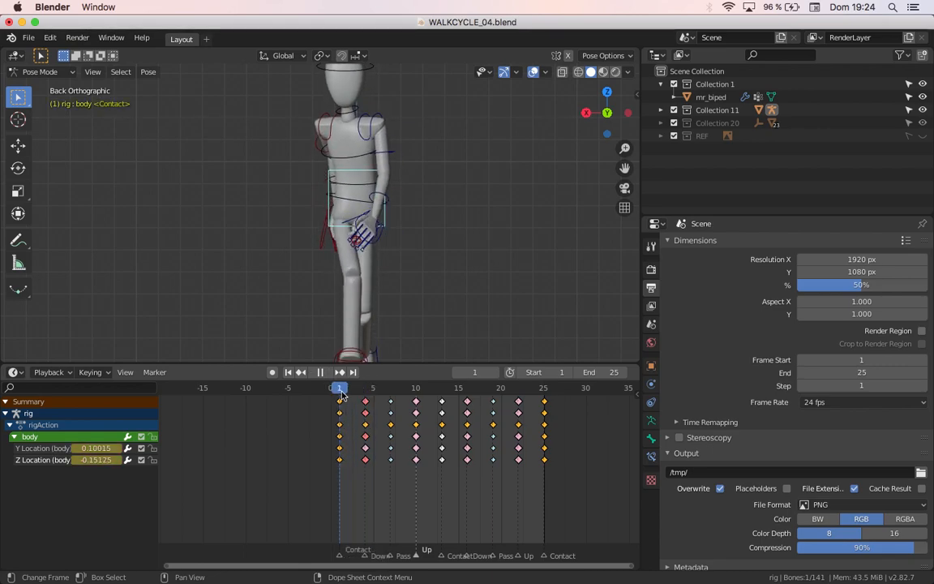
pyautogui.press('space')
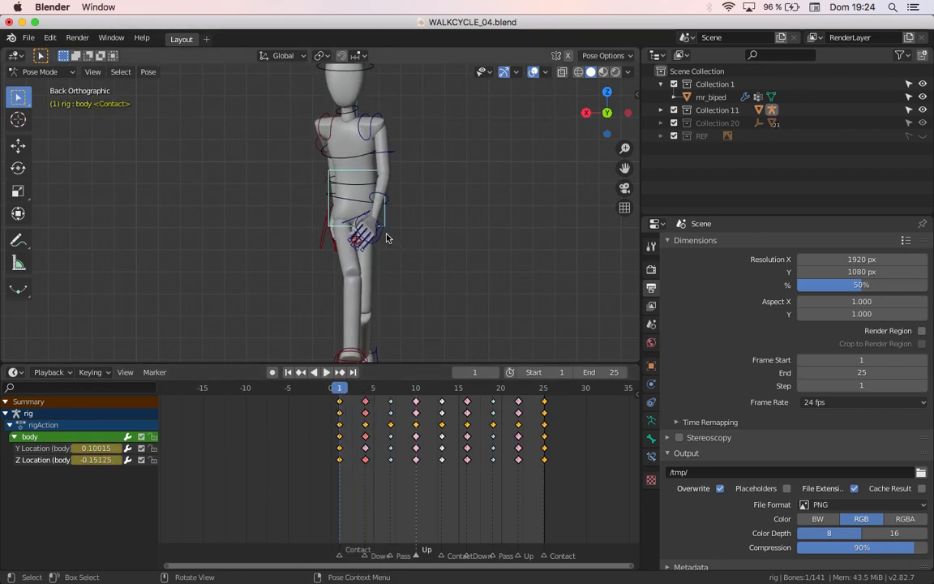
# - Shift the body control about 0.02 along global X toward the front foot on frame 1 and key its location
pyautogui.press('g')
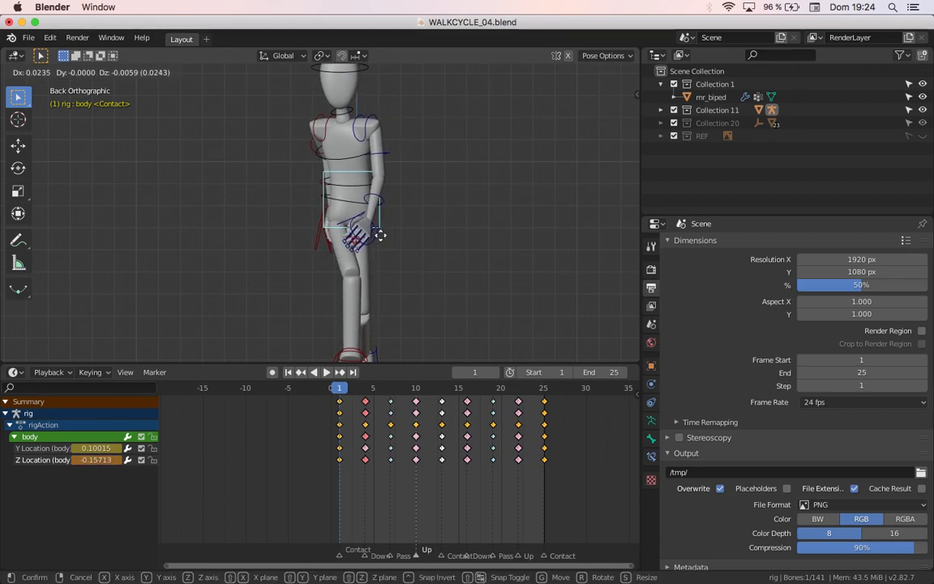
pyautogui.click(385, 241)
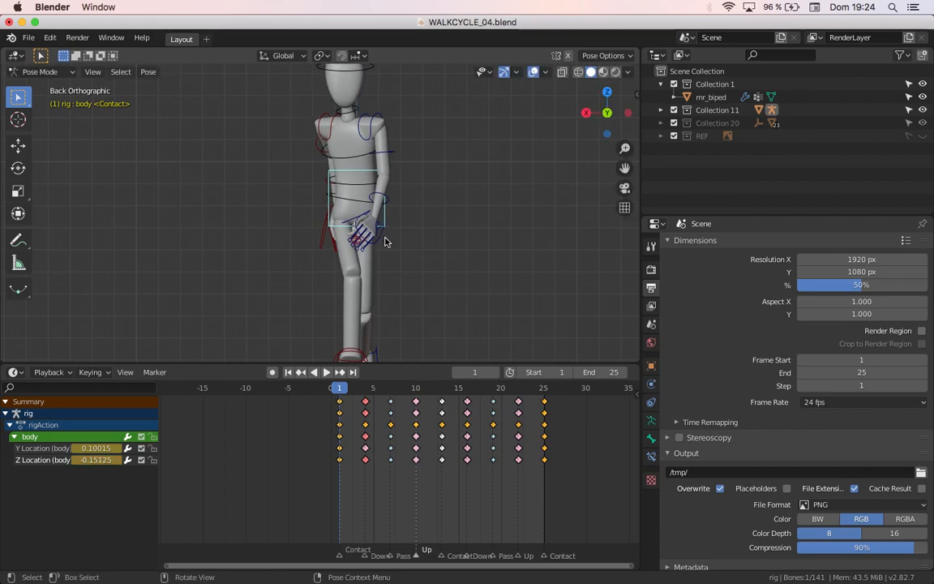
pyautogui.press('g')
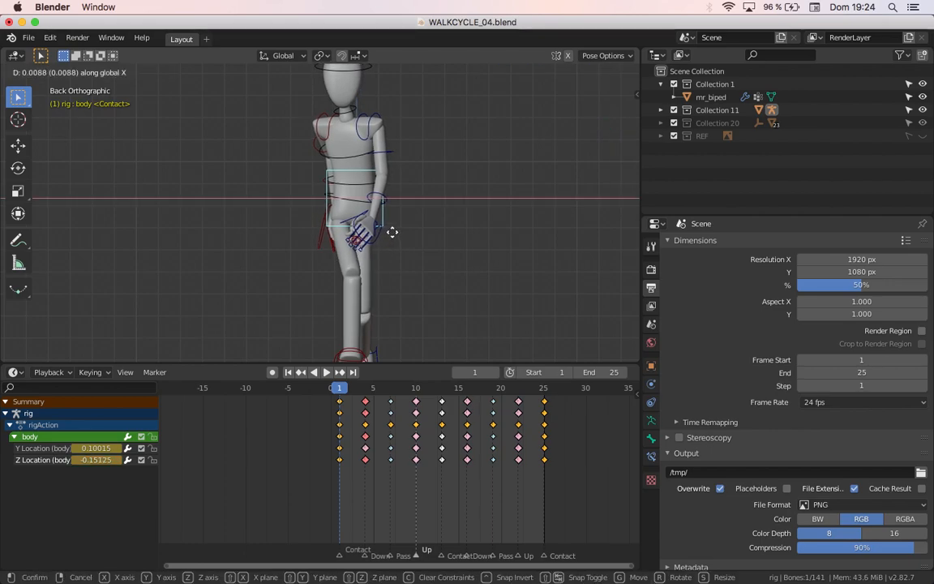
pyautogui.press('x')
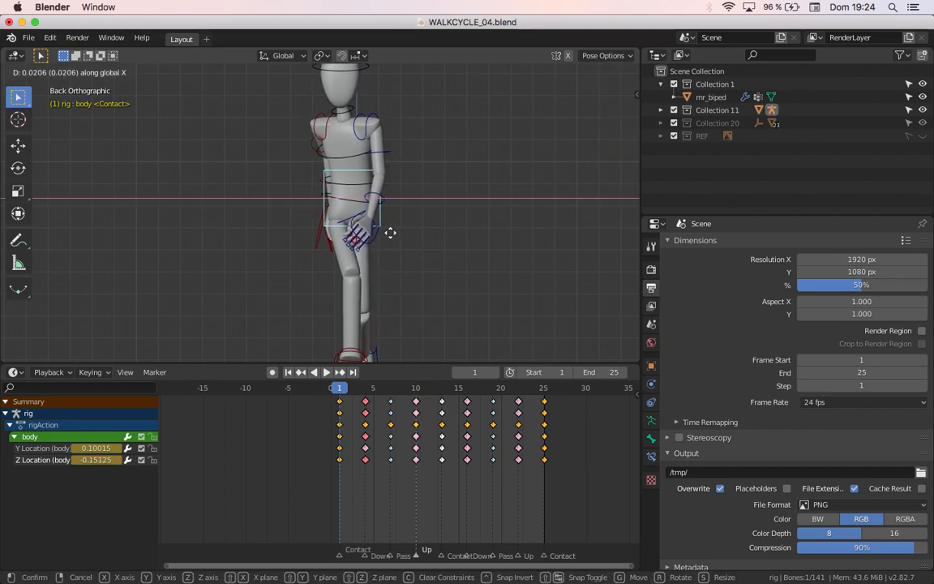
pyautogui.click(390, 233)
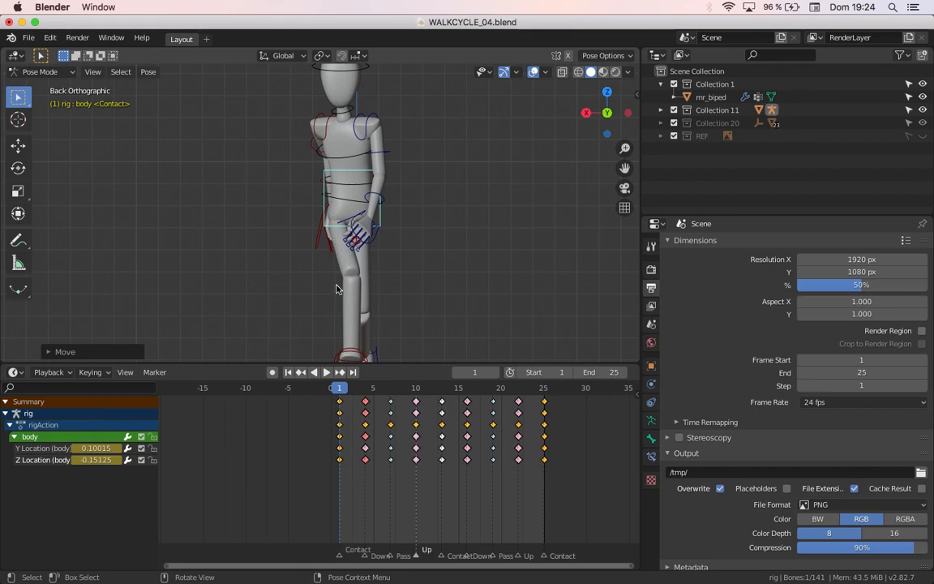
pyautogui.press('i')
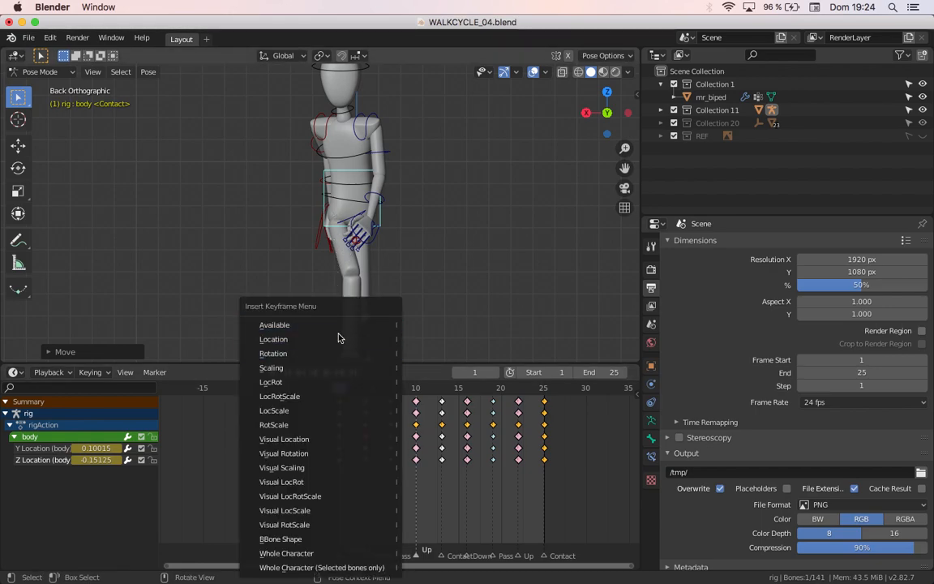
pyautogui.click(339, 338)
# - Duplicate the body's X Location key from frame 1 to the closing Contact pose on frame 25
pyautogui.click(347, 476)
pyautogui.moveTo(359, 485); pyautogui.dragTo(324, 469)
pyautogui.hotkey('shift', 'd')
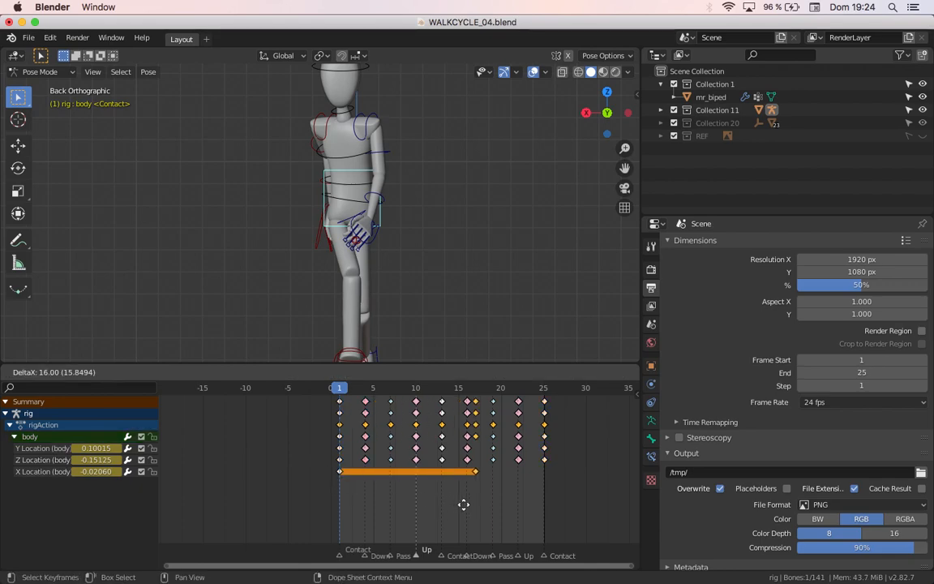
pyautogui.click(531, 513)
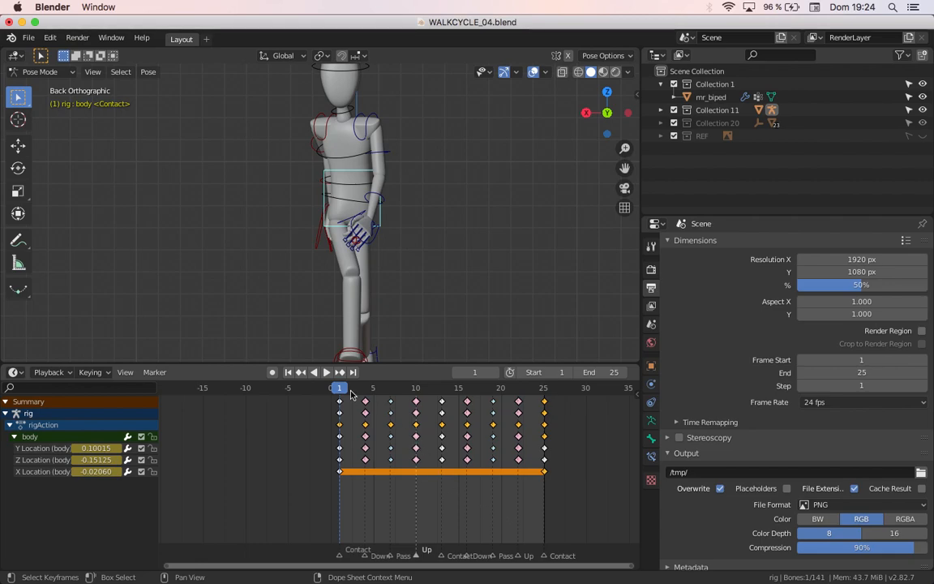
# - Check the body's sideways shift around the opening frames and undo its X Location keys
pyautogui.scroll(-4, 369, 317)
pyautogui.scroll(3, 364, 324)
pyautogui.moveTo(339, 390); pyautogui.dragTo(372, 390)
pyautogui.hotkey('shift', 'Left')
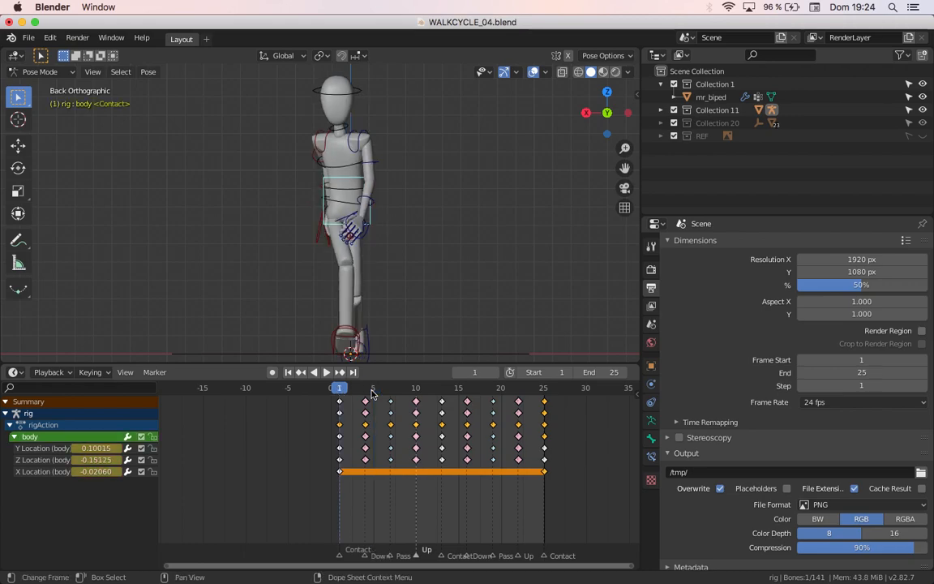
pyautogui.moveTo(343, 392)
pyautogui.mouseDown()
pyautogui.moveTo(358, 391)
pyautogui.moveTo(340, 391)
pyautogui.mouseUp()
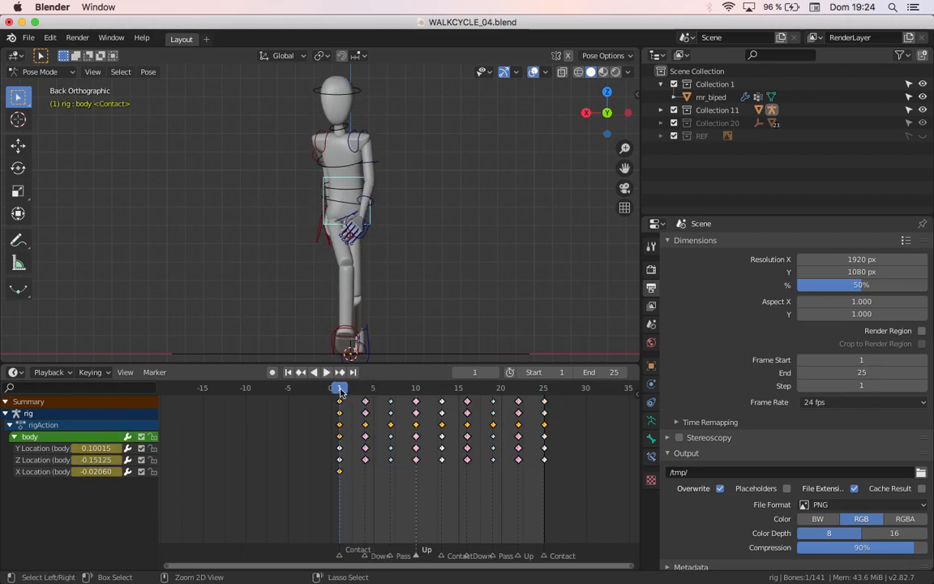
pyautogui.hotkey('ctrl', 'z')
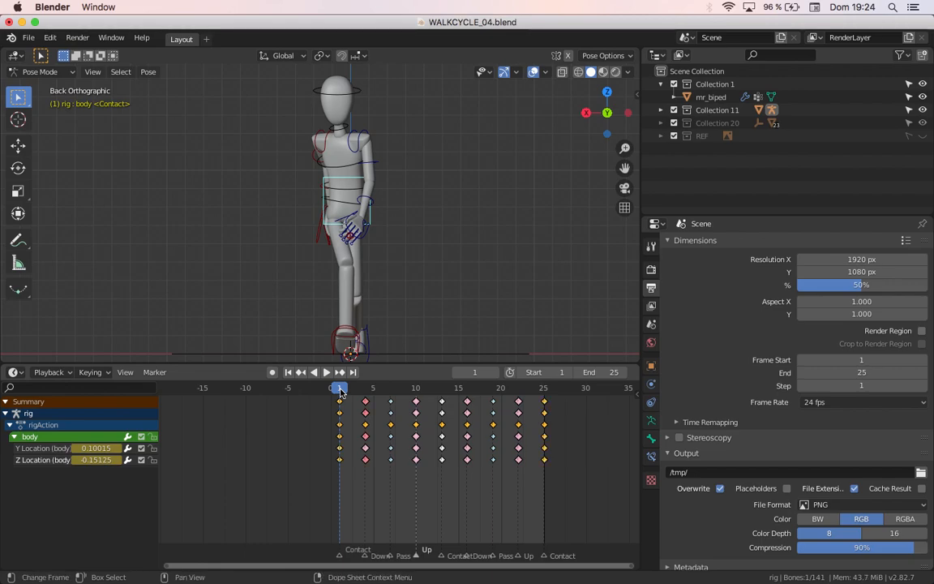
# - Try a larger sideways body shift to an X location of about -0.12, keyed on frame 1, and undo it
pyautogui.press('g')
pyautogui.click(347, 260)
pyautogui.press('i')
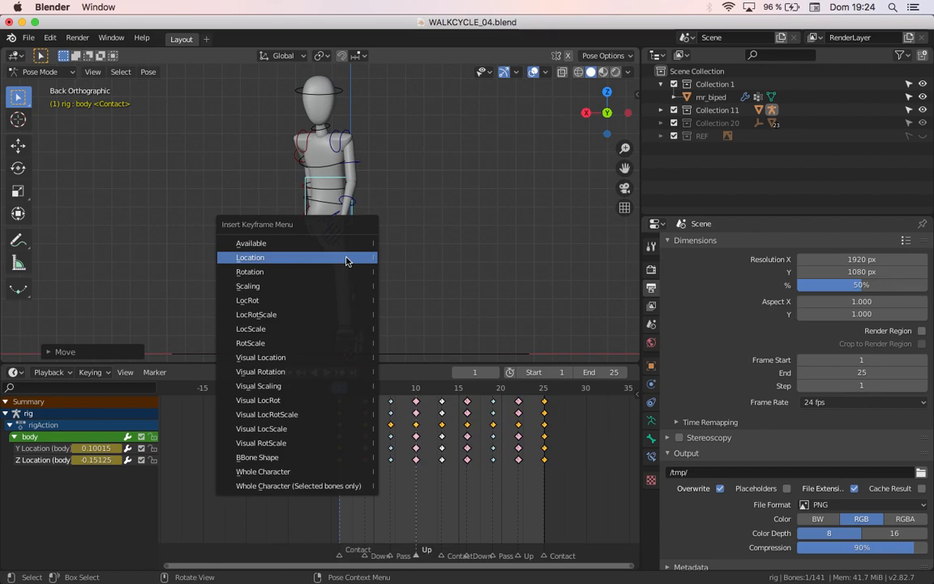
pyautogui.click(346, 260)
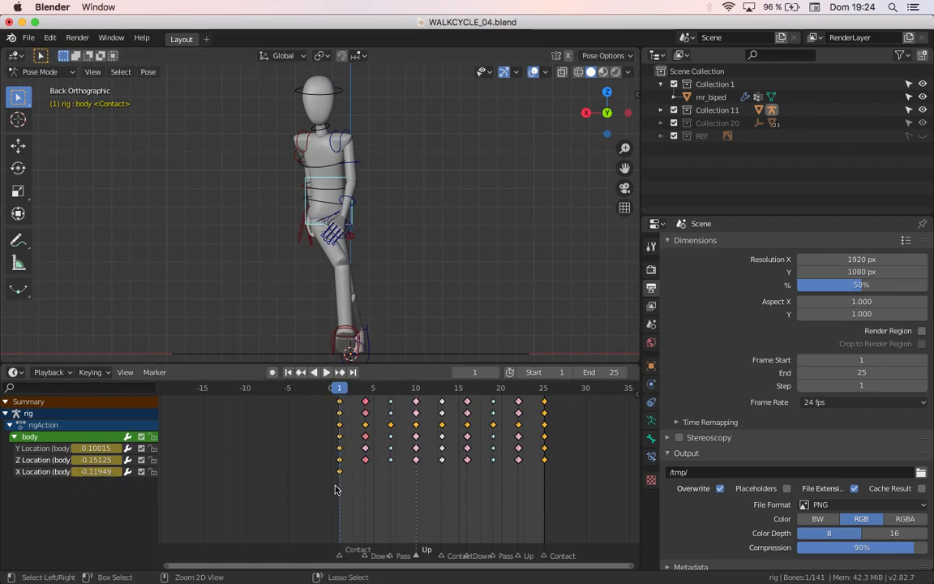
pyautogui.hotkey('ctrl', 'z')
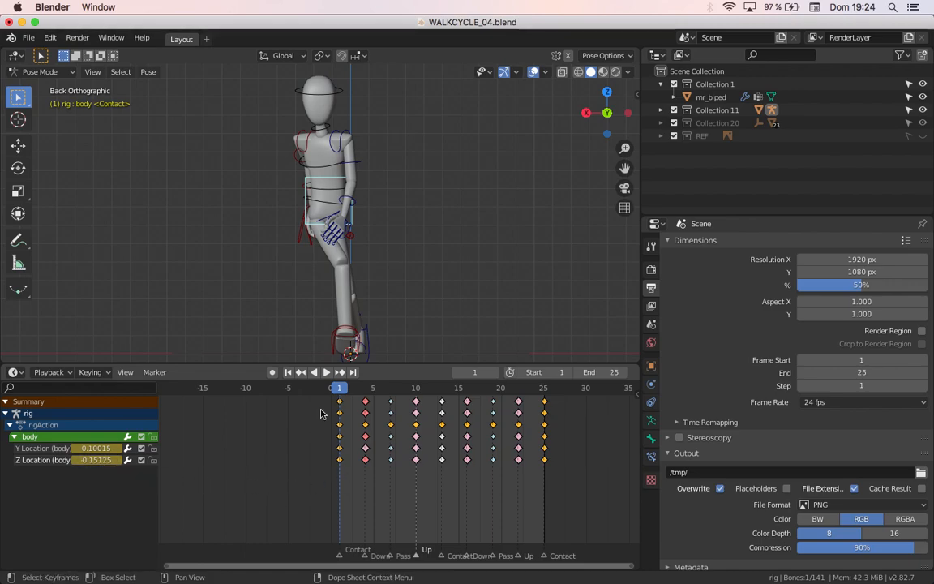
pyautogui.hotkey('ctrl', 'z')
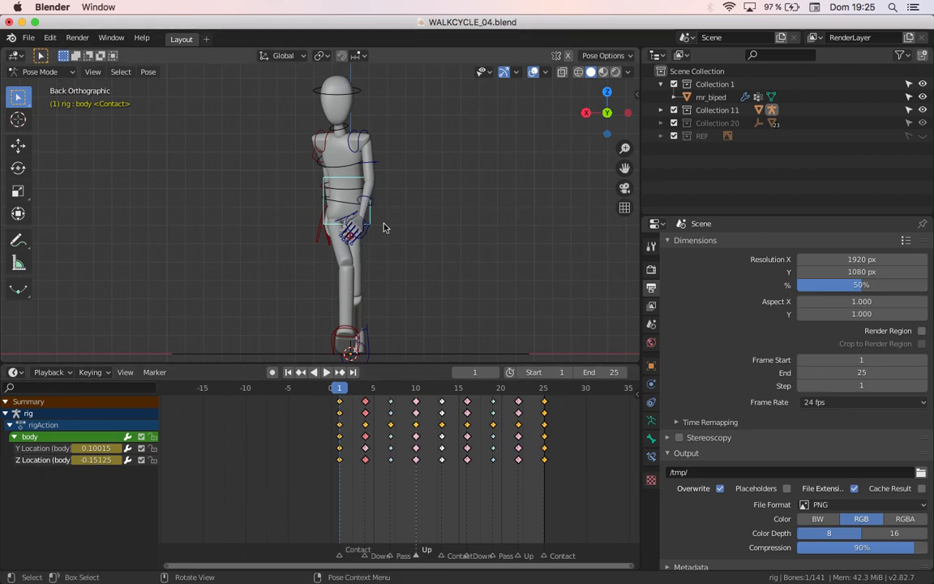
# - Shift the body along global X to about -0.056 on frame 1, key its location, and go to the Contact pose on frame 13
pyautogui.press('g')
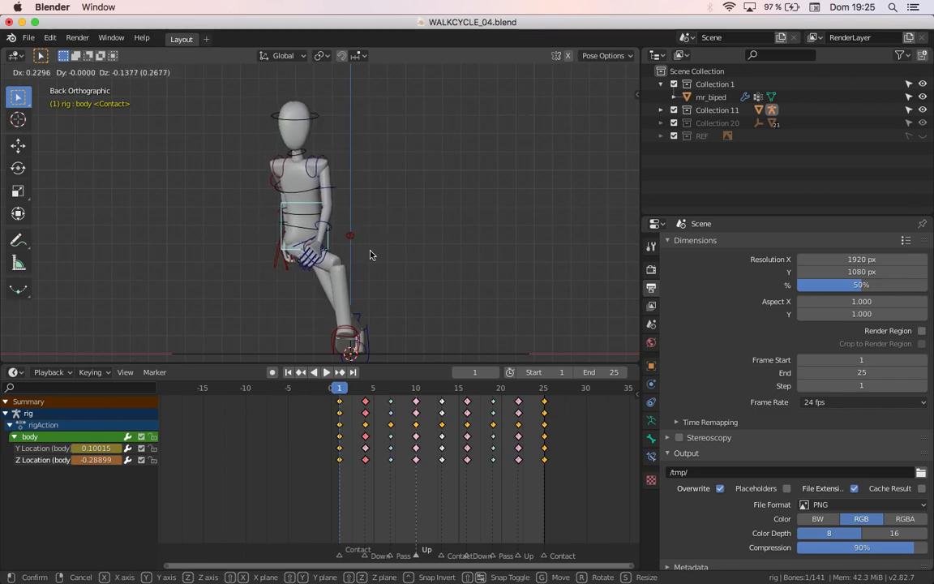
pyautogui.rightClick(367, 255)
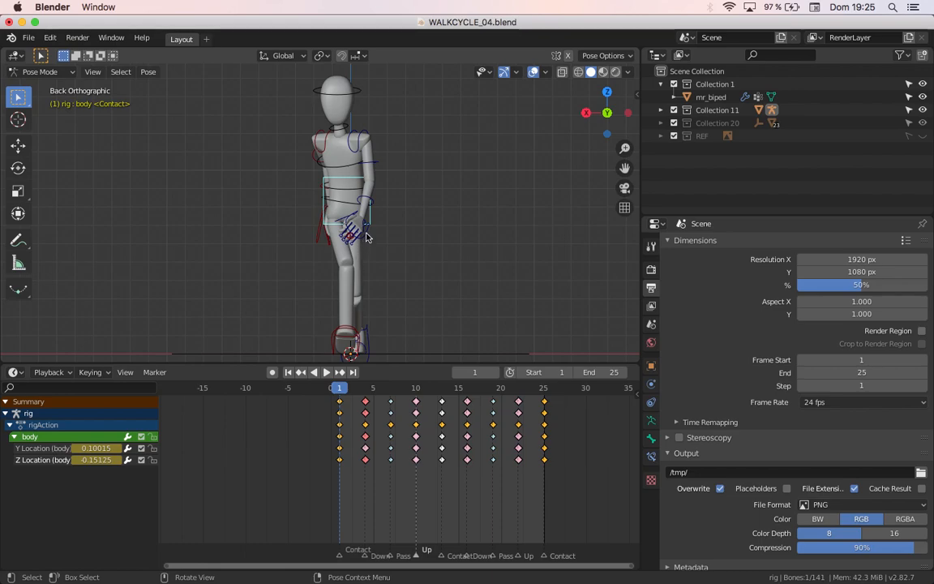
pyautogui.press('g')
pyautogui.press('x')
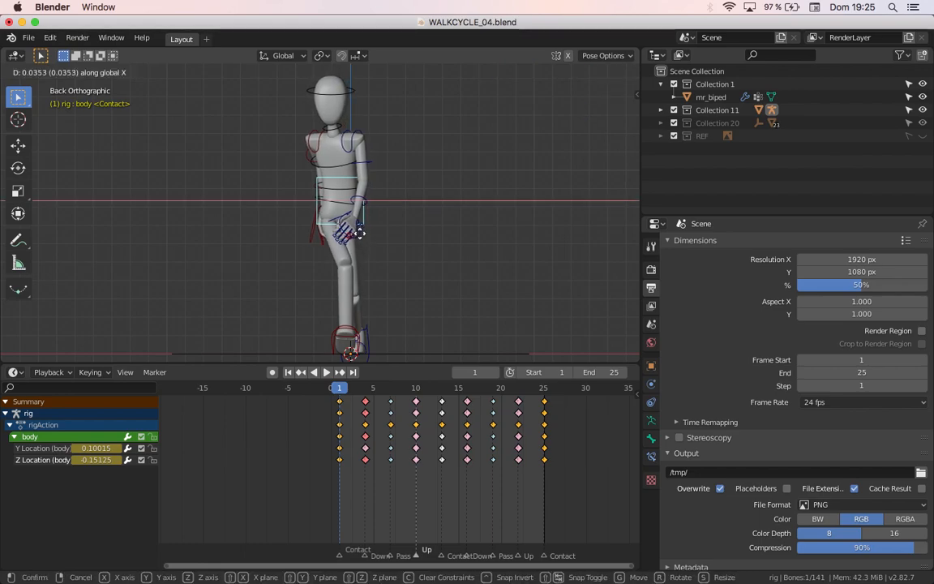
pyautogui.click(361, 235)
pyautogui.press('i')
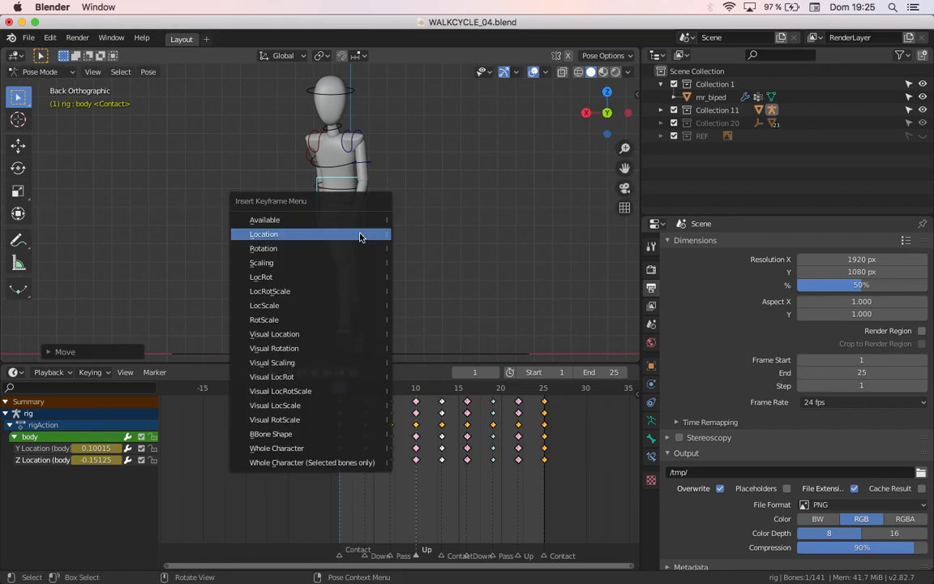
pyautogui.click(361, 236)
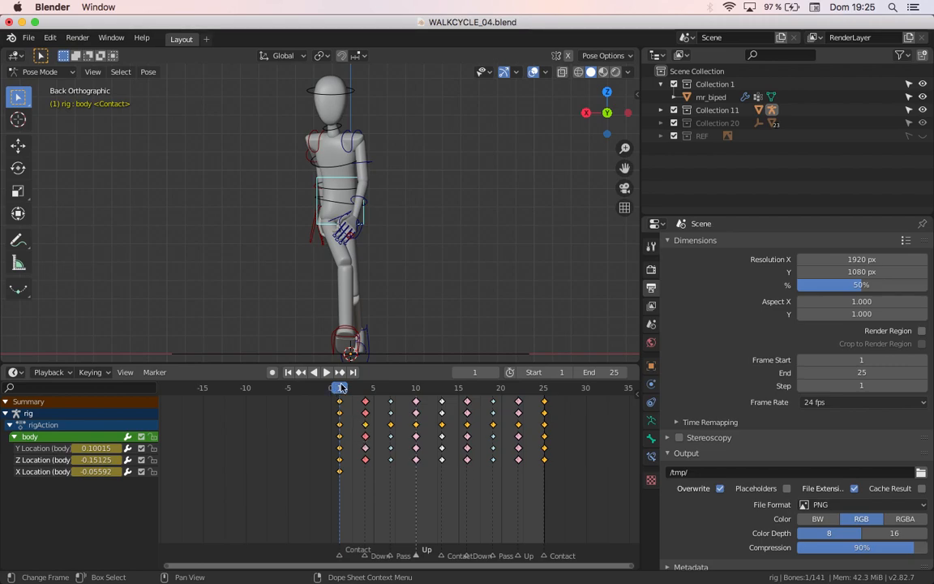
pyautogui.moveTo(345, 389); pyautogui.dragTo(443, 405)
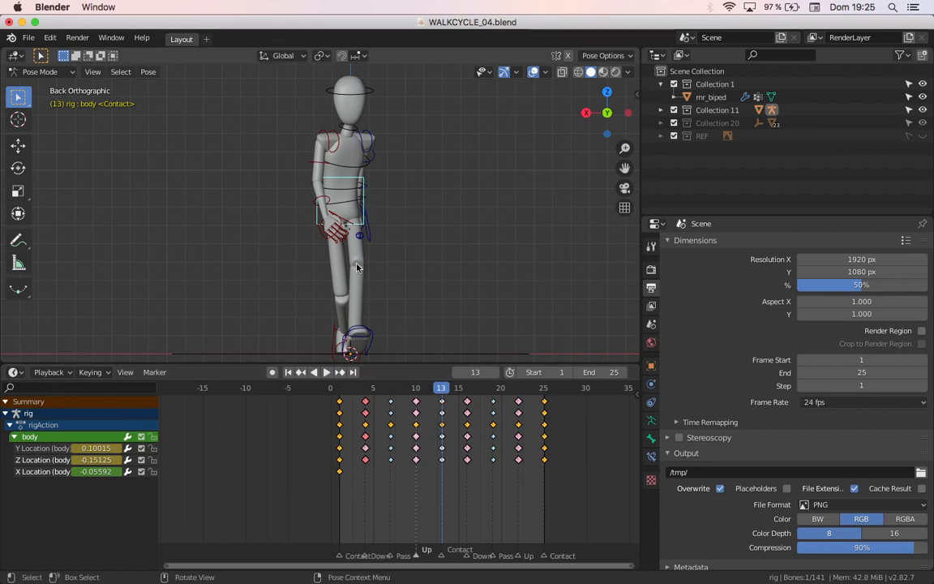
# - Shift the body about -0.092 along global X on the frame 13 Contact pose, key its location, and preview the motion
pyautogui.press('g')
pyautogui.press('x')
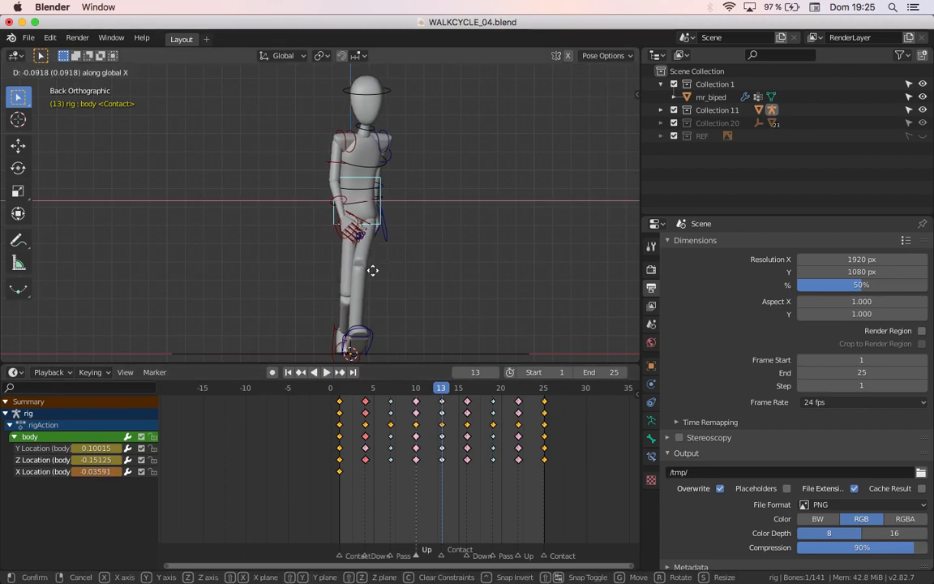
pyautogui.click(372, 270)
pyautogui.press('i')
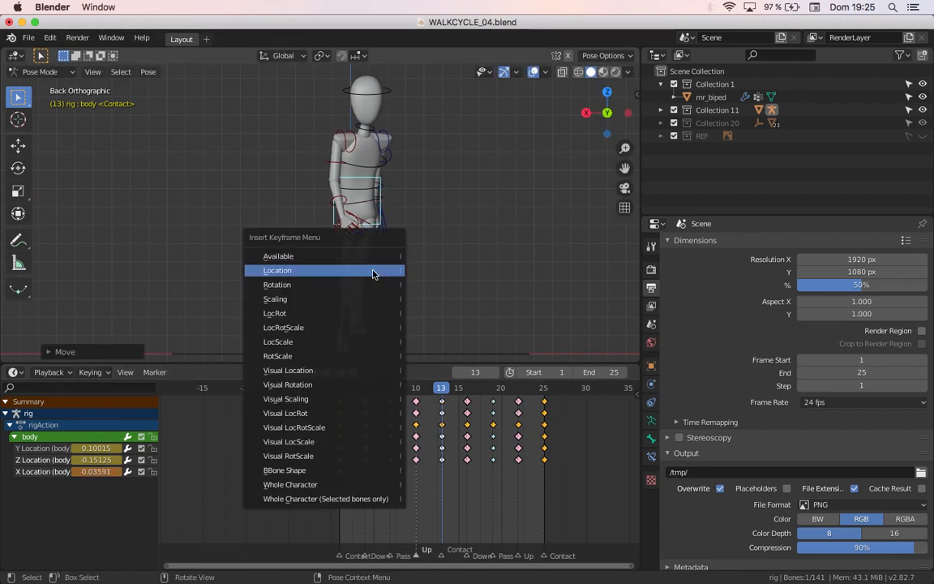
pyautogui.click(372, 274)
pyautogui.press('space')
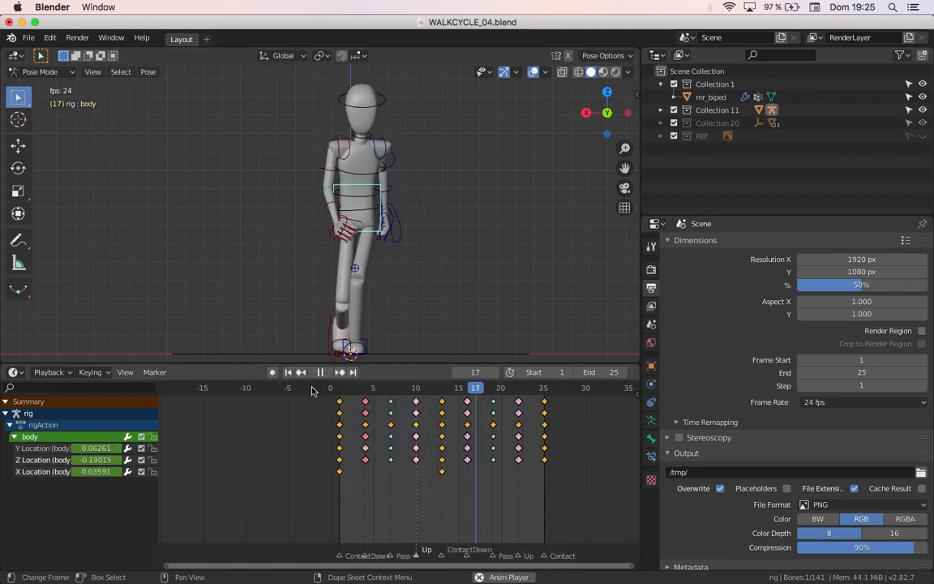
pyautogui.press('Escape')
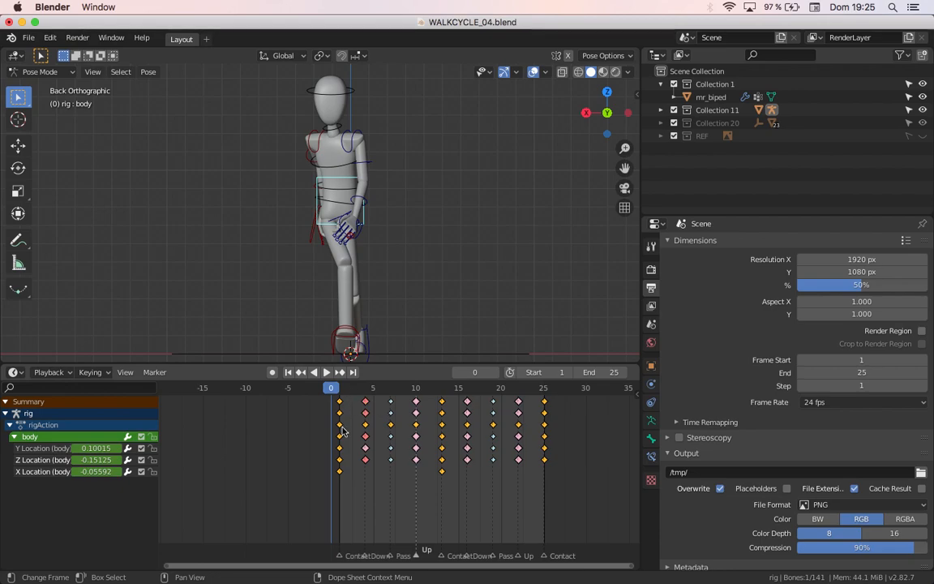
# - Duplicate the body's X Location key from frame 1 to frame 25 and play the walk cycle
pyautogui.click(339, 472)
pyautogui.press('g')
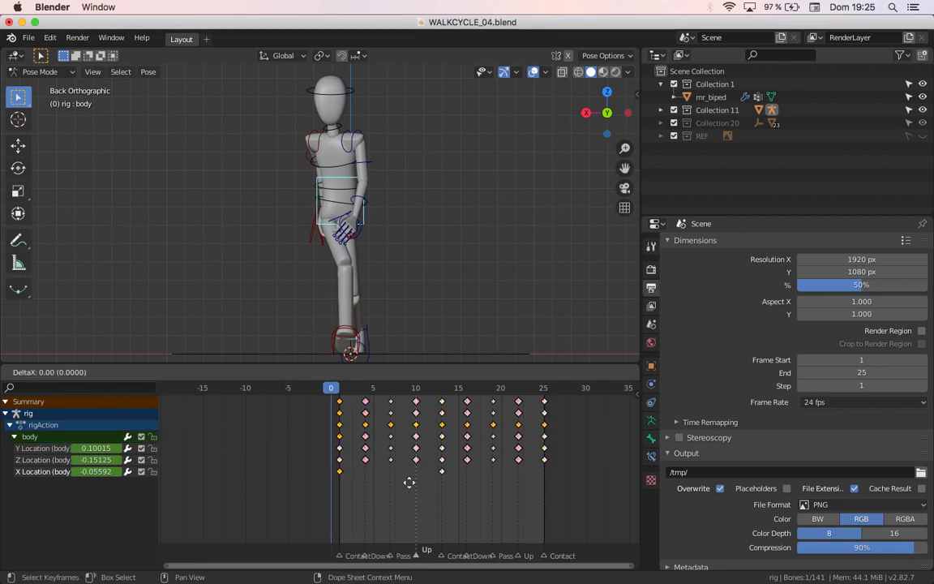
pyautogui.click(541, 493)
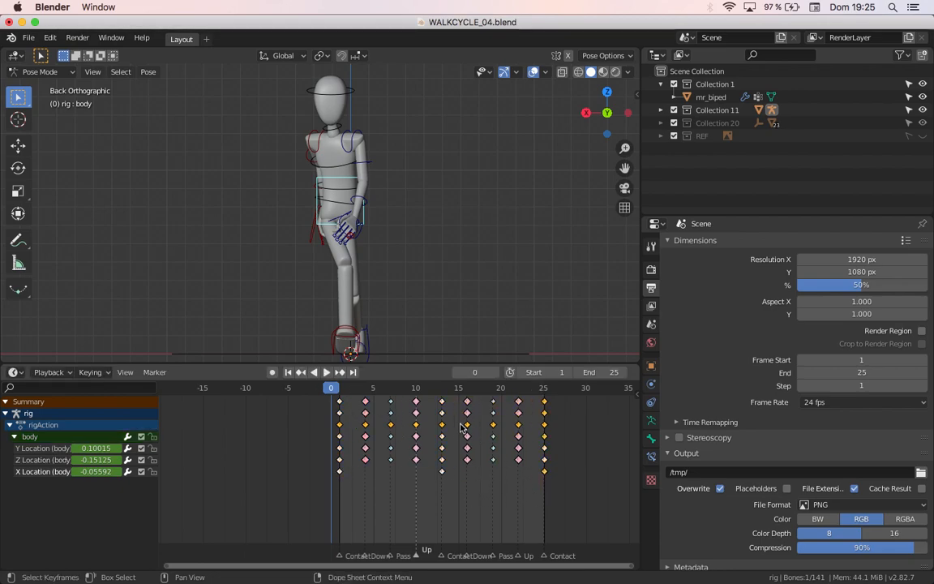
pyautogui.press('space')
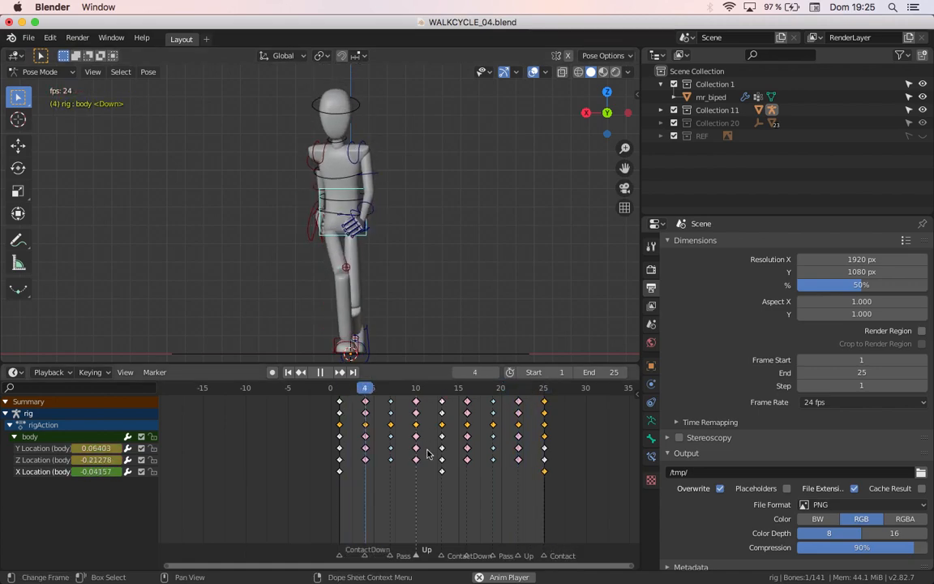
pyautogui.press('Escape')
# - Reduce the body's sideways shift on frame 13 to an X location of about 0.018 and key its location
pyautogui.click(444, 388)
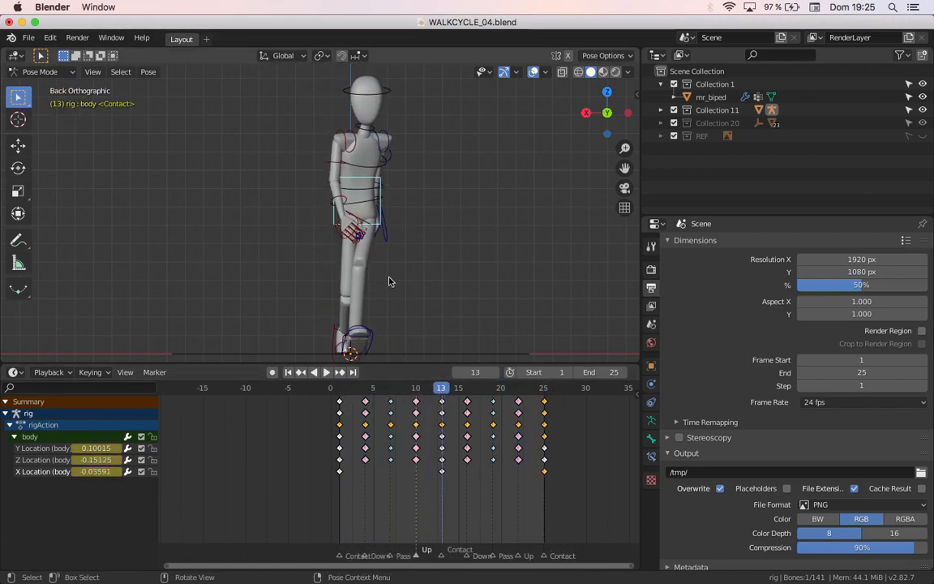
pyautogui.press('g')
pyautogui.press('x')
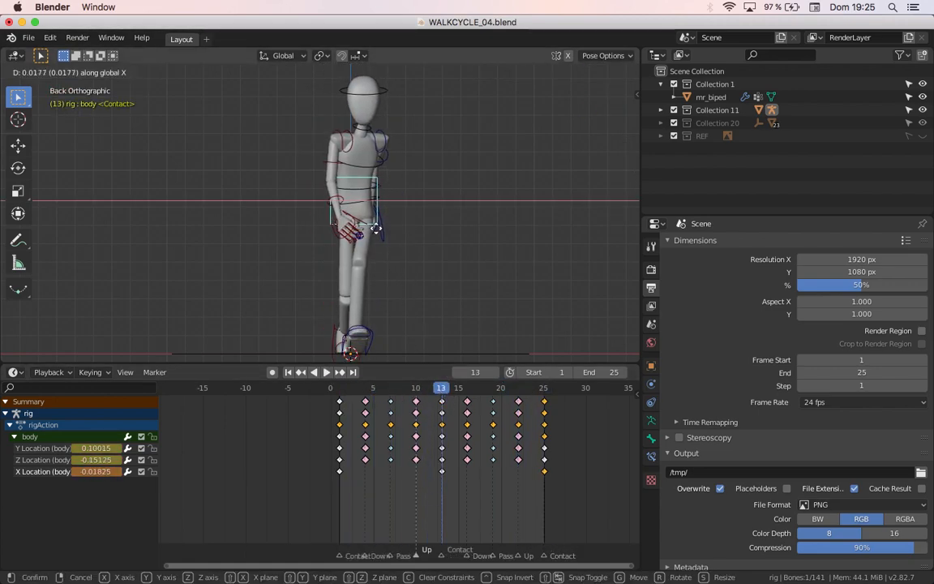
pyautogui.click(375, 232)
pyautogui.press('i')
pyautogui.click(375, 231)
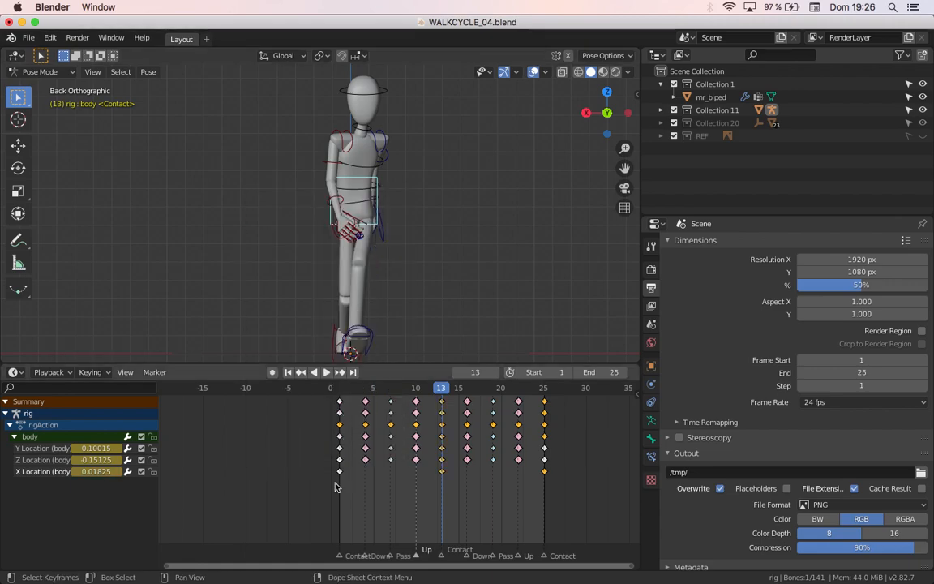
# - Key the body on frame 1 at an X location of about -0.035 and duplicate that X Location key to frame 25
pyautogui.hotkey('shift', 'Left')
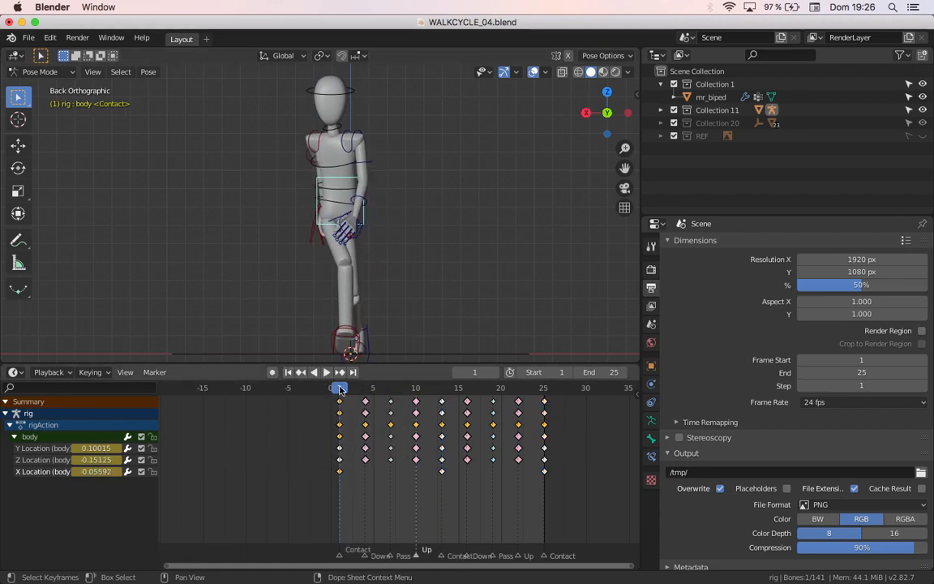
pyautogui.press('g')
pyautogui.press('x')
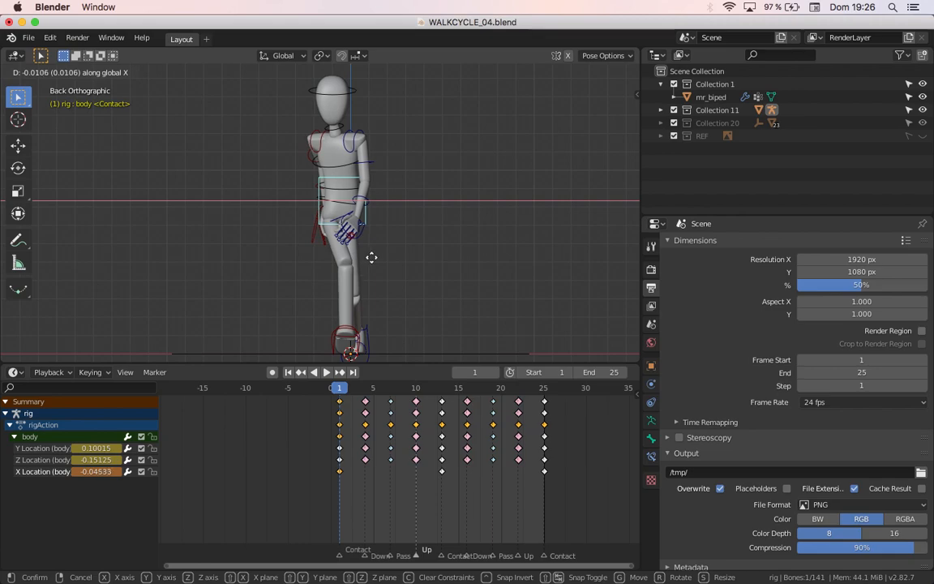
pyautogui.click(371, 257)
pyautogui.press('i')
pyautogui.click(372, 260)
pyautogui.hotkey('shift', 'd')
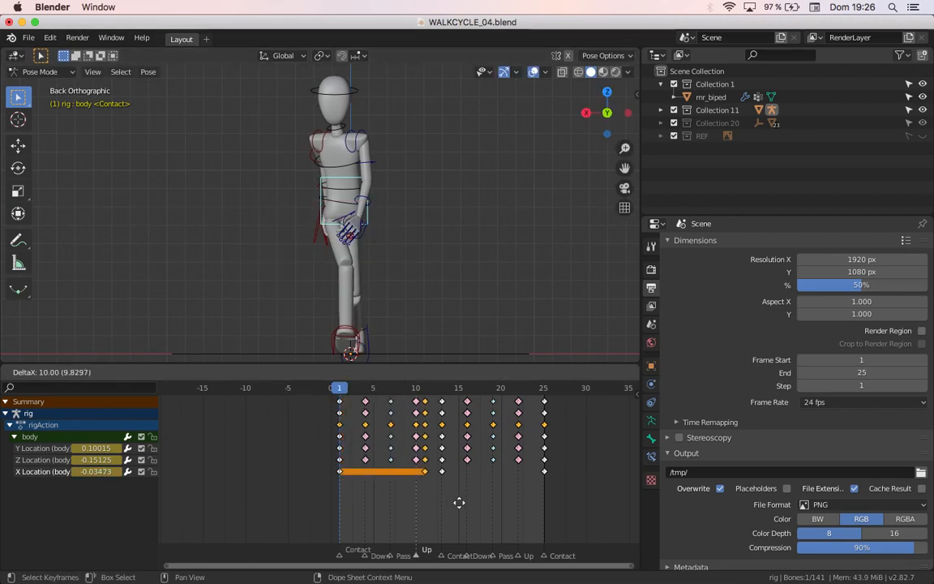
pyautogui.click(545, 505)
# - Play the walk cycle and examine the body's weight shift from the front, back, side and perspective views
pyautogui.press('space')
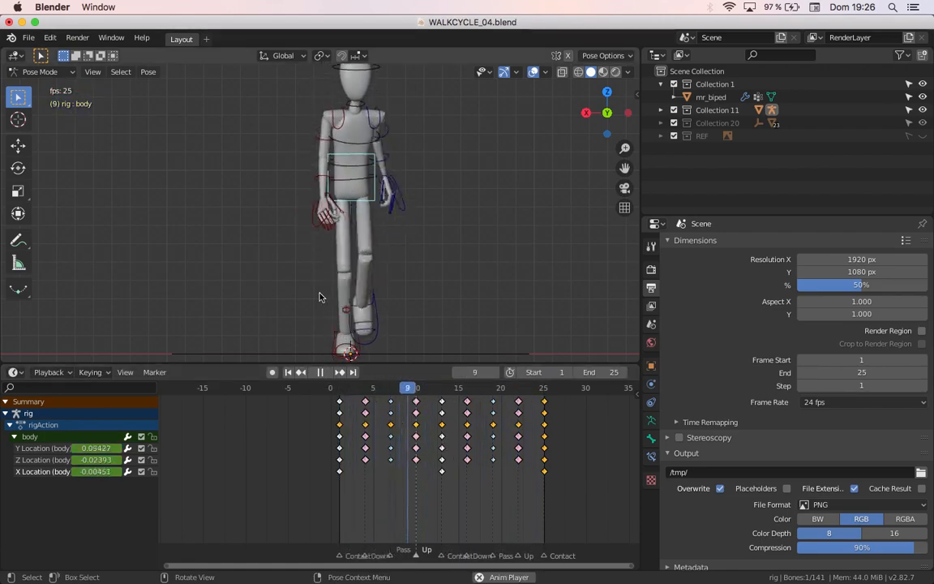
pyautogui.moveTo(318, 281); pyautogui.dragTo(256, 286, button='middle')
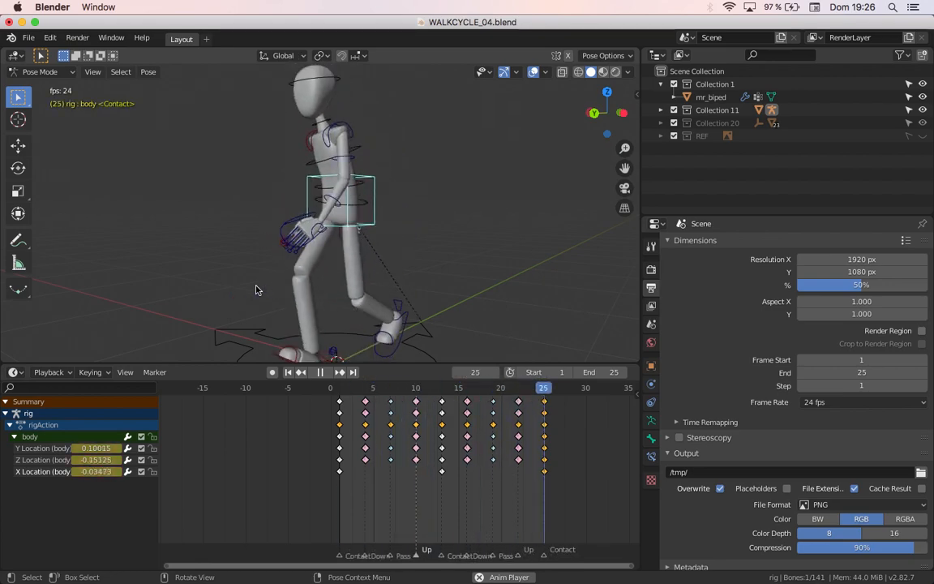
pyautogui.press('KP_1')
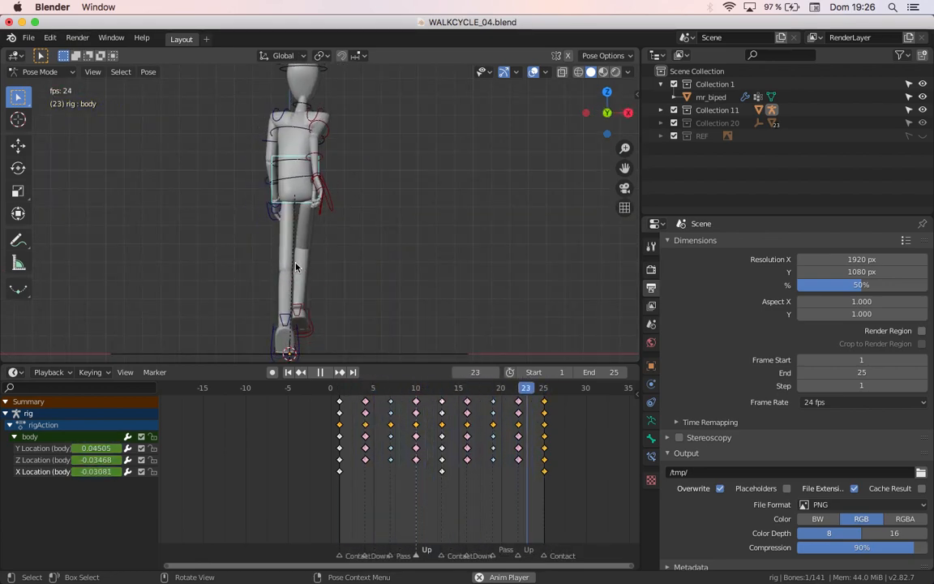
pyautogui.press('KP_3')
pyautogui.press('ctrl+KP_3')
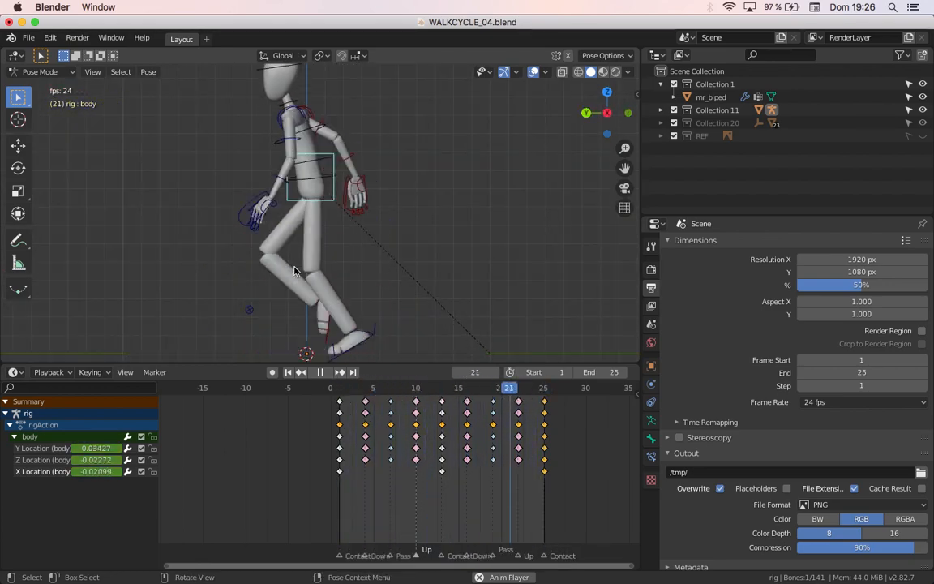
pyautogui.press('KP_1')
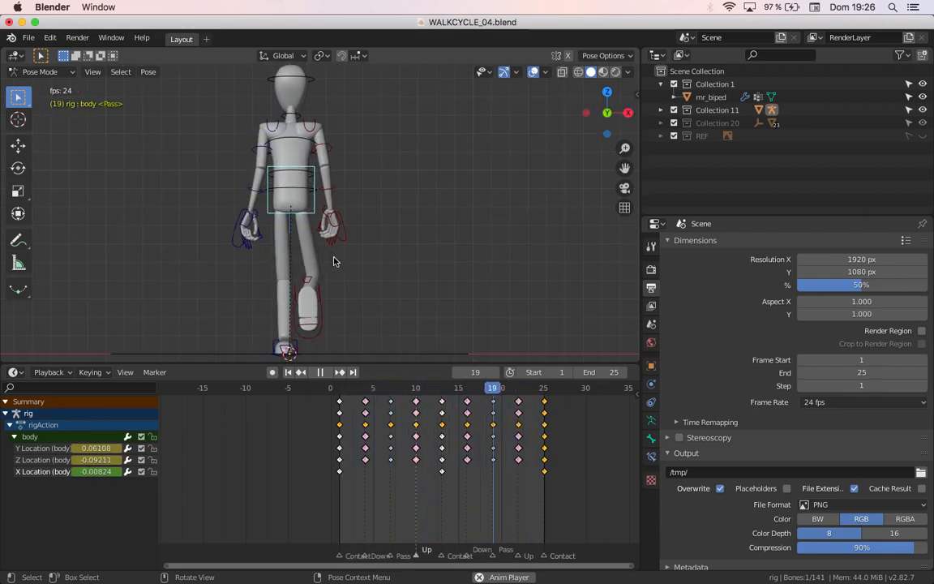
pyautogui.scroll(-4, 333, 261)
pyautogui.moveTo(299, 236); pyautogui.dragTo(143, 297, button='middle')
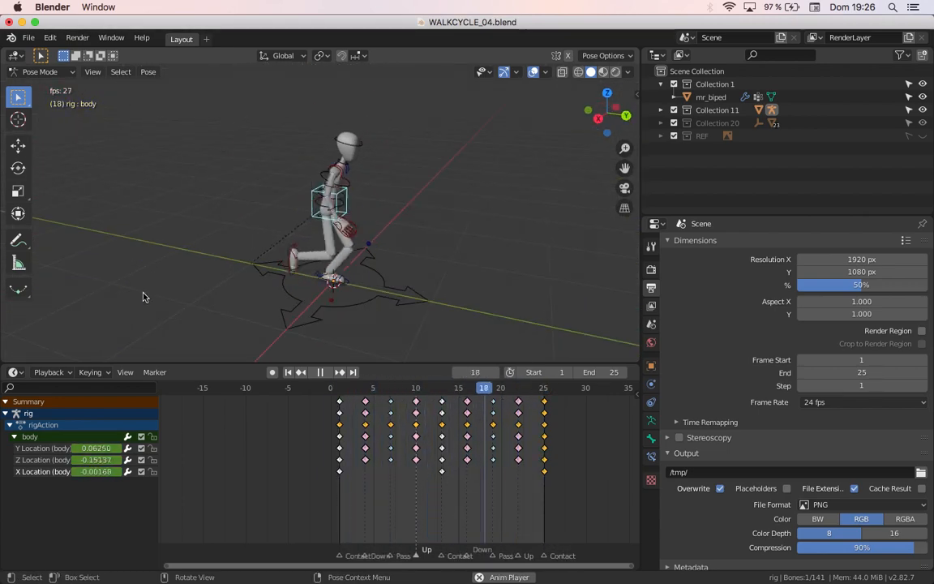
pyautogui.press('KP_3')
pyautogui.scroll(4, 234, 279)
pyautogui.press('KP_1')
pyautogui.moveTo(235, 283)
pyautogui.mouseDown(button='middle')
pyautogui.moveTo(321, 281)
pyautogui.moveTo(163, 288)
pyautogui.moveTo(250, 291)
pyautogui.moveTo(242, 293)
pyautogui.mouseUp(button='middle')
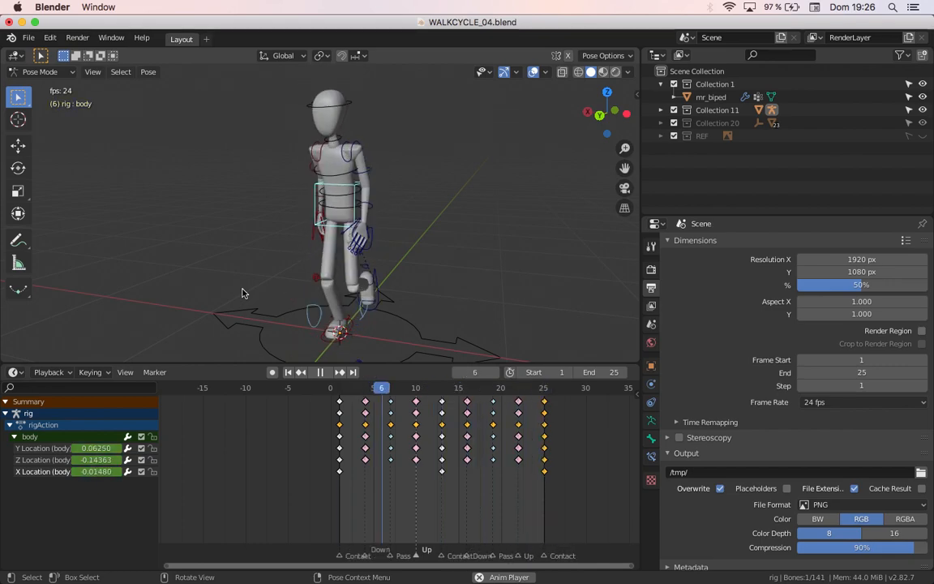
pyautogui.press('Escape')
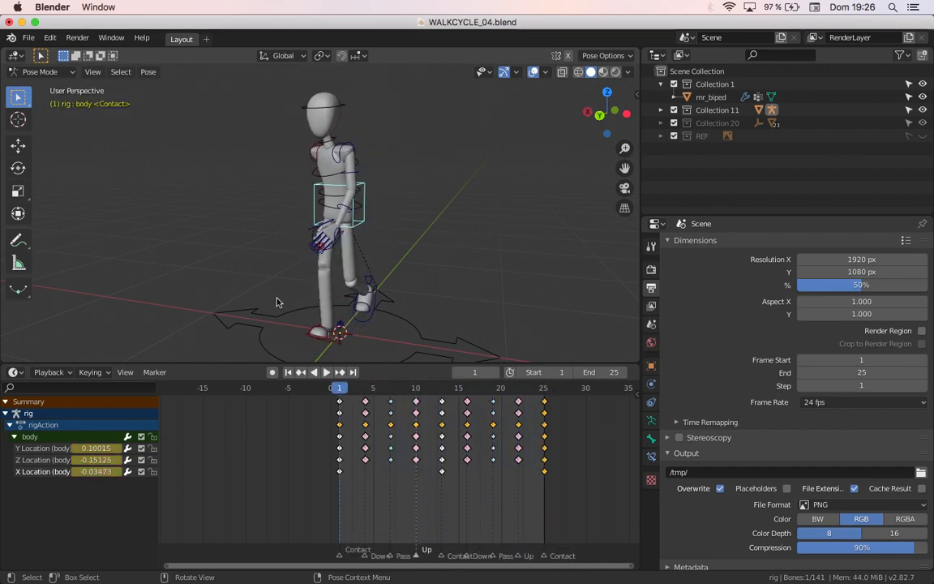
# - Select the right arm's hand, forearm and upper arm FK controls together in the right side view
pyautogui.moveTo(310, 231); pyautogui.dragTo(359, 263, button='middle')
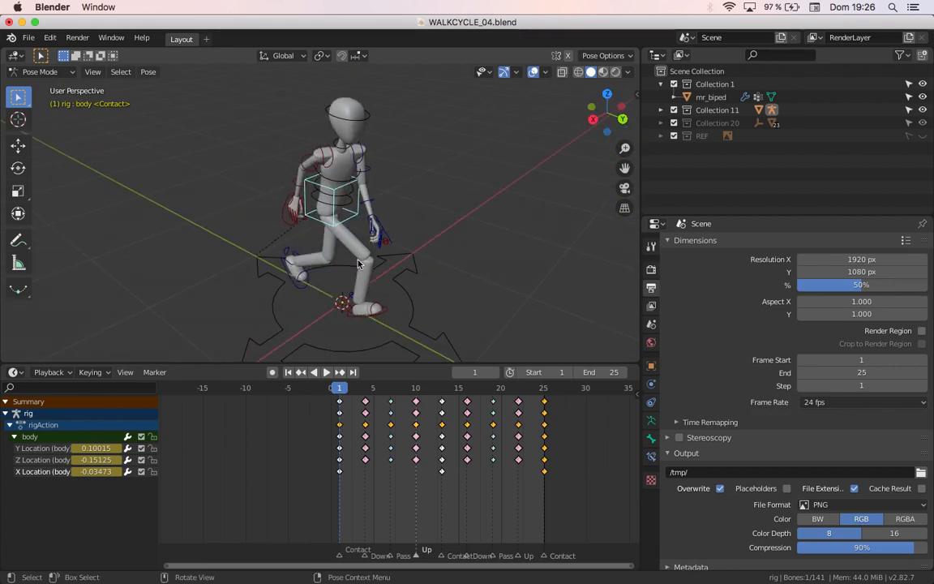
pyautogui.press('KP_3')
pyautogui.scroll(5, 314, 255)
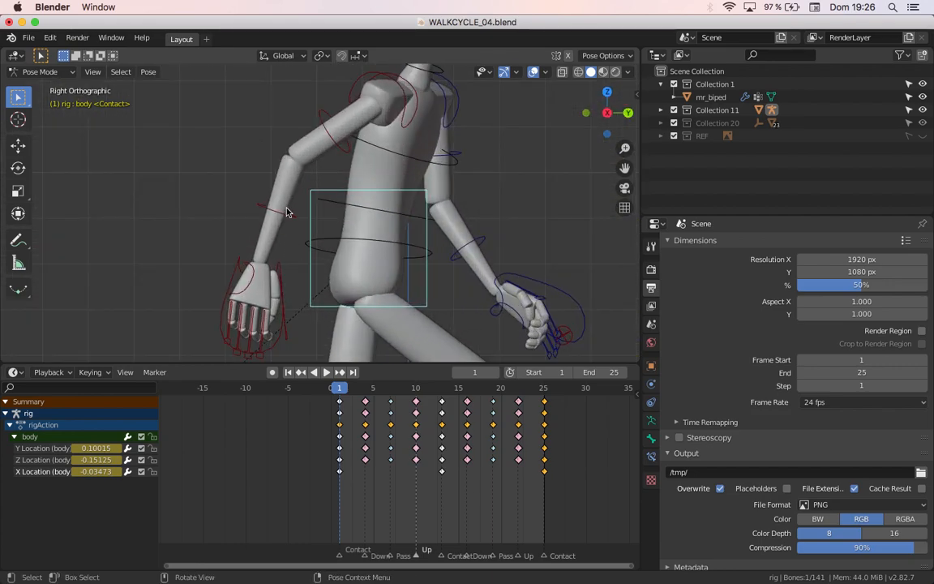
pyautogui.click(285, 294)
pyautogui.keyDown('shift'); pyautogui.click(272, 210); pyautogui.keyUp('shift')
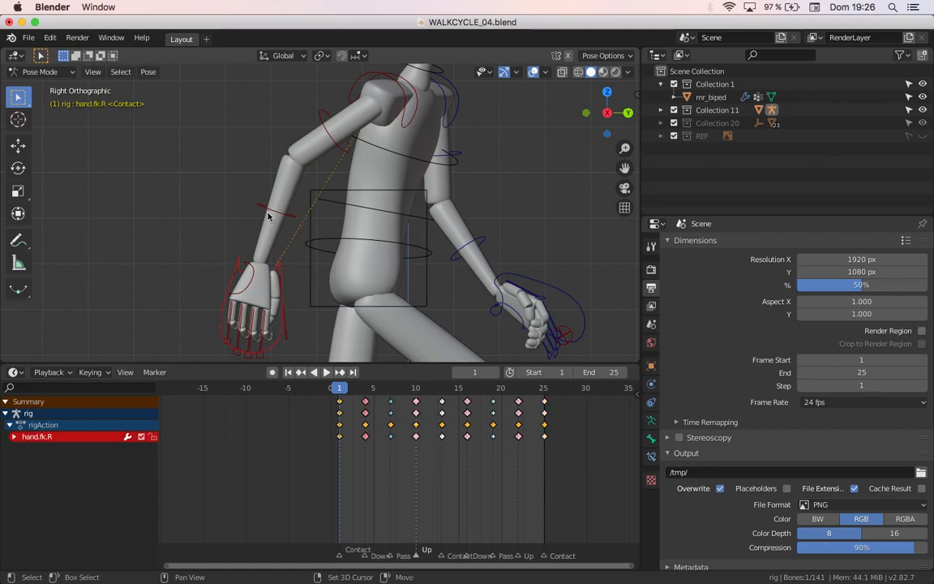
pyautogui.keyDown('shift'); pyautogui.click(328, 140); pyautogui.keyUp('shift')
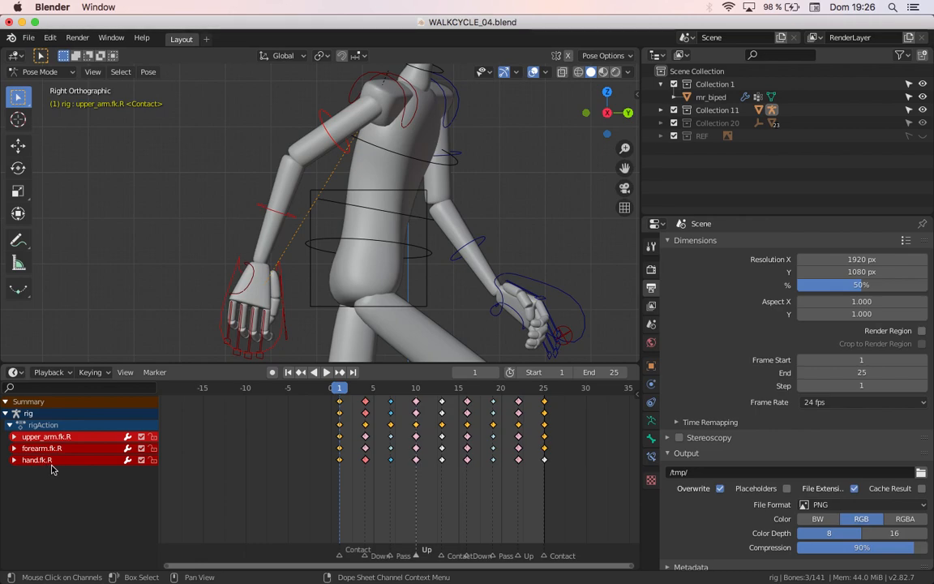
# - Move all keys of the right upper arm, forearm and hand one frame later
pyautogui.hscroll(2, 329, 469)
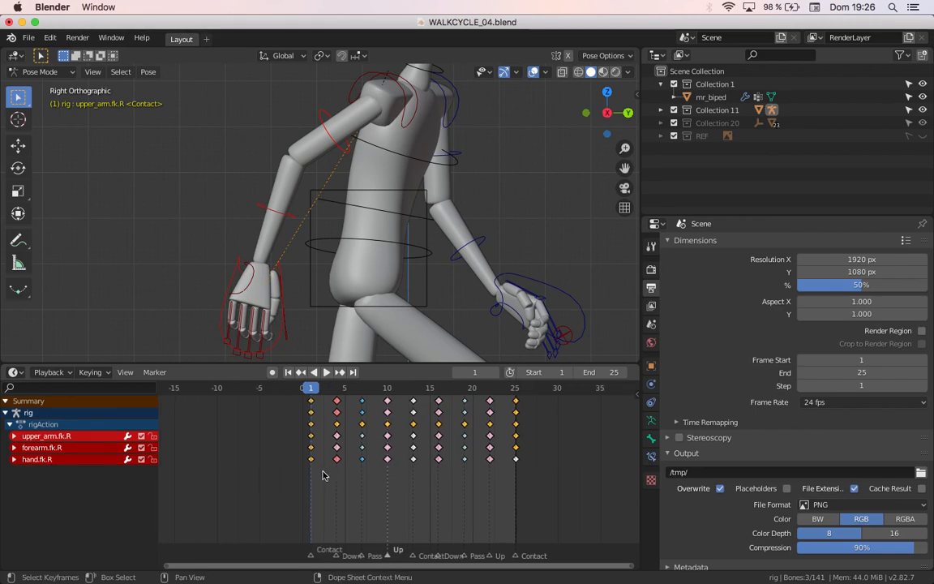
pyautogui.scroll(-3, 333, 333)
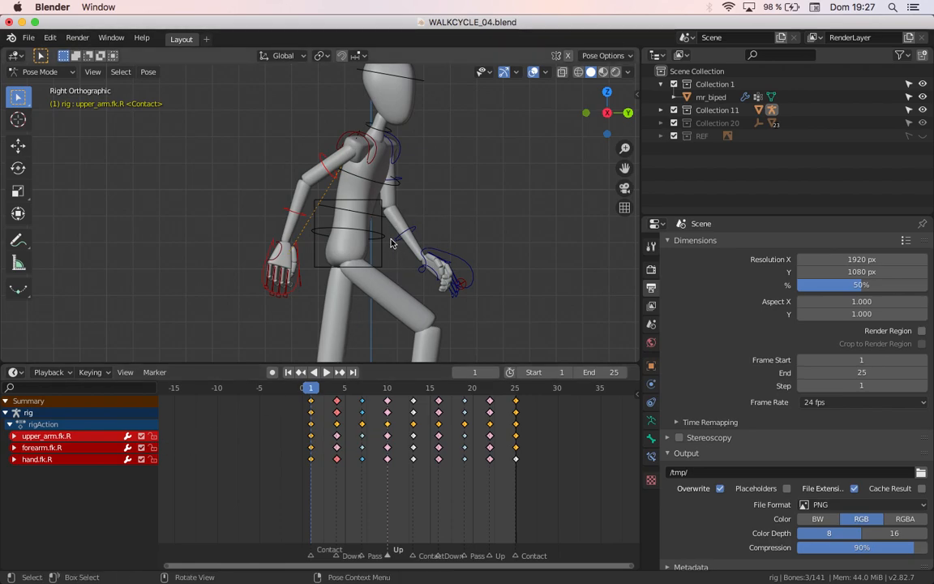
pyautogui.scroll(-2, 334, 221)
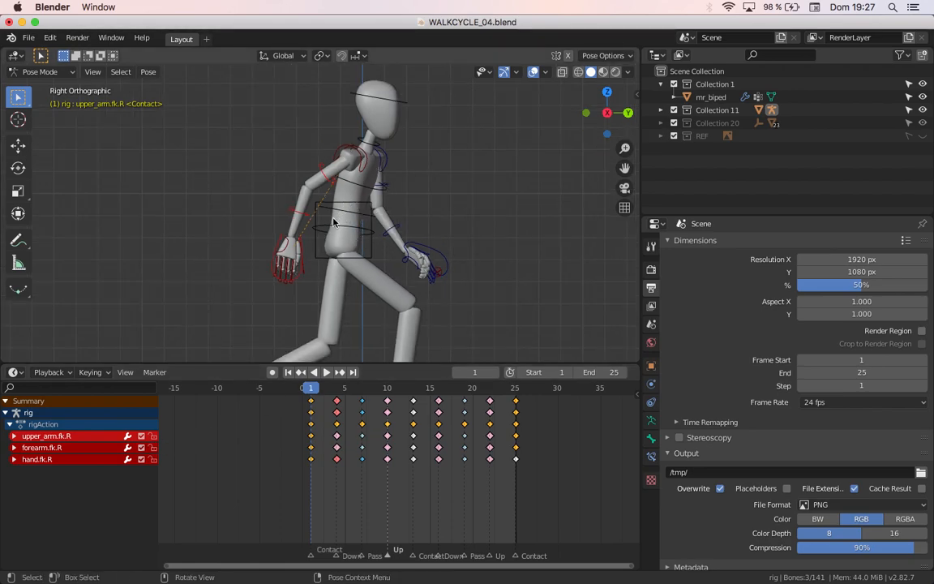
pyautogui.scroll(1, 314, 462)
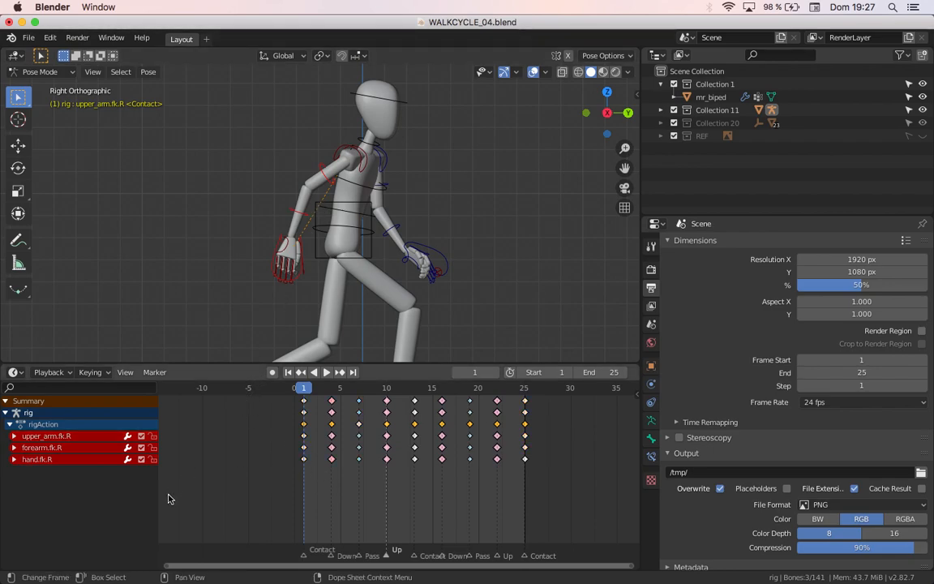
pyautogui.moveTo(560, 493); pyautogui.dragTo(276, 432)
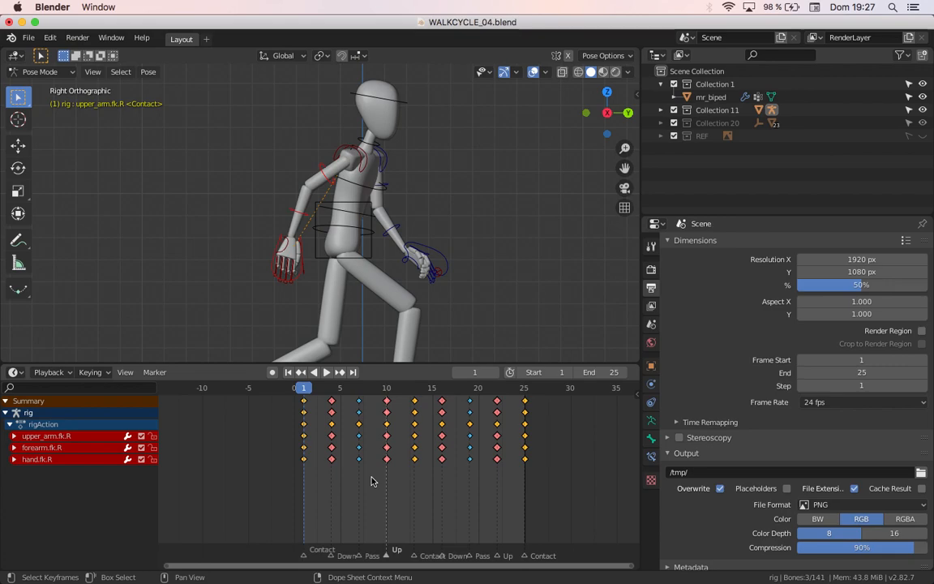
pyautogui.press('g')
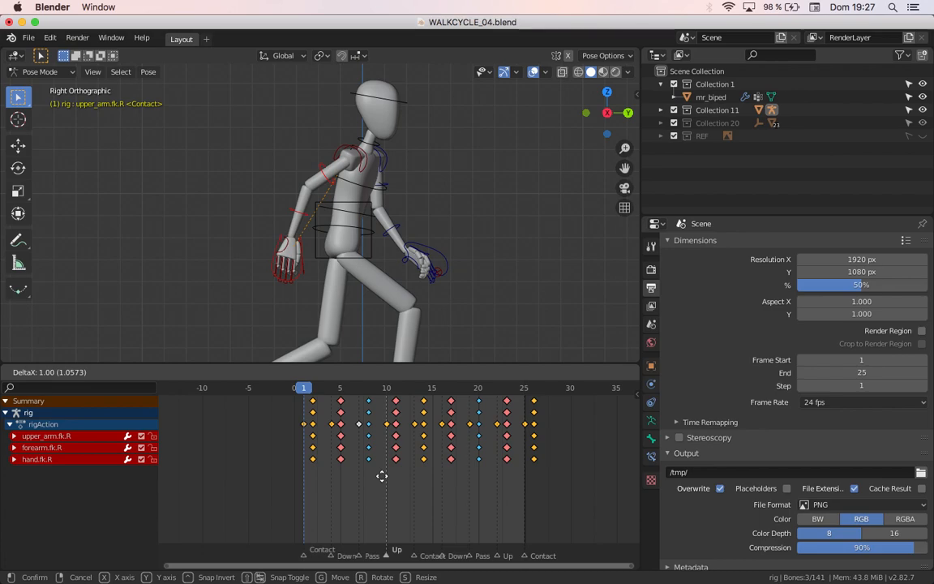
pyautogui.click(382, 477)
pyautogui.click(392, 481)
# - Offset only the right forearm and hand keys by one more frame, leaving out the upper arm
pyautogui.moveTo(545, 502); pyautogui.dragTo(277, 396)
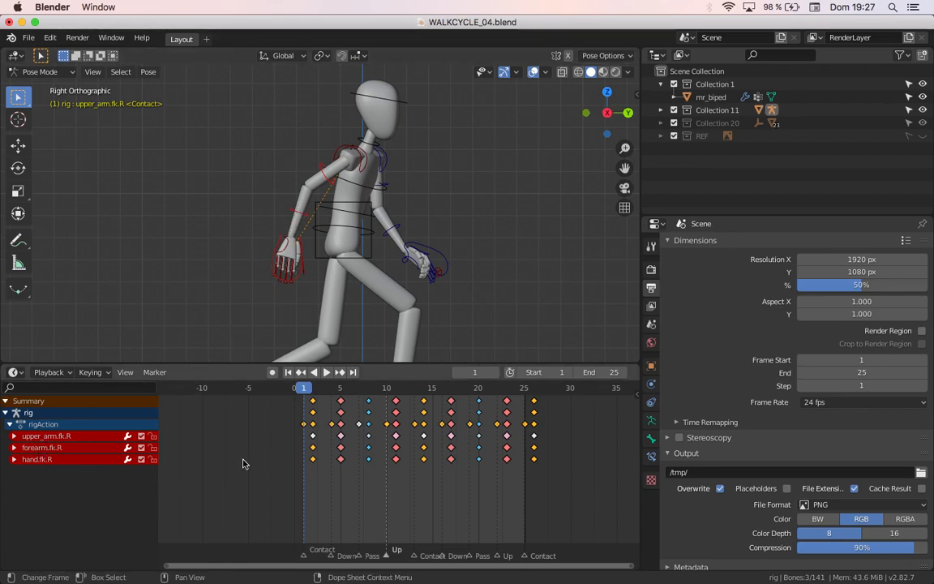
pyautogui.press('g')
pyautogui.click(364, 458)
# - Offset only the right hand's keys by one more frame and play the overlapping arm motion
pyautogui.moveTo(568, 505); pyautogui.dragTo(304, 455)
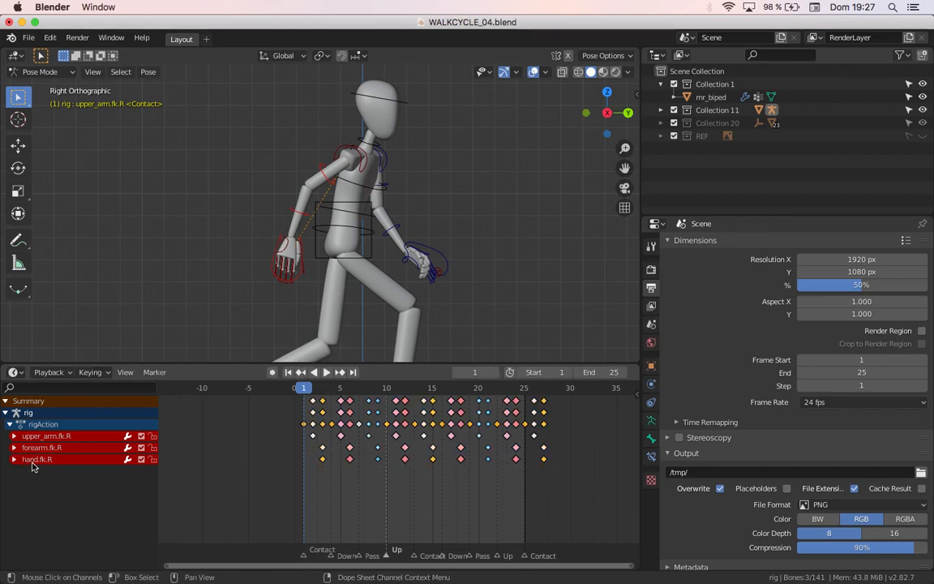
pyautogui.press('g')
pyautogui.click(358, 489)
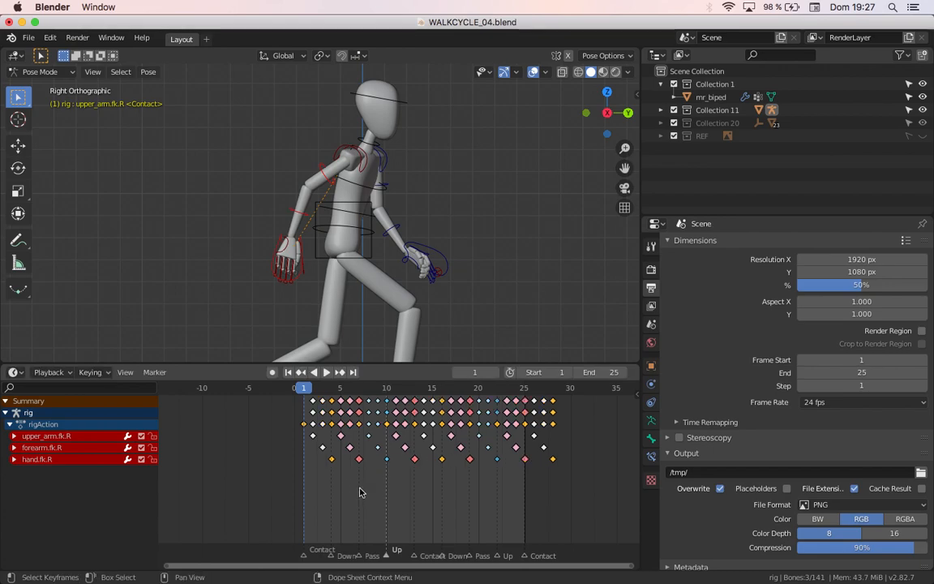
pyautogui.press('space')
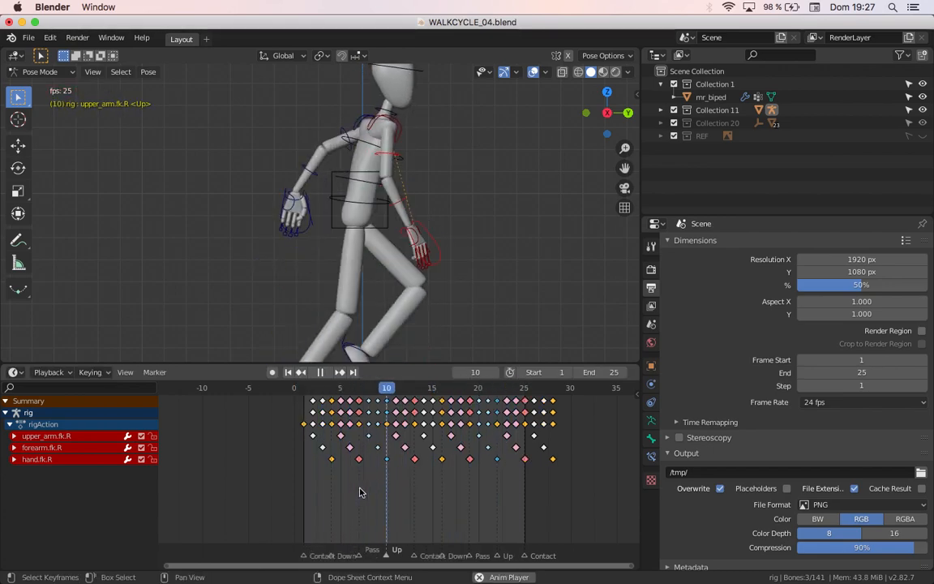
# - Replay the walk cycle and move the right hand's keys one more frame later
pyautogui.press('Escape')
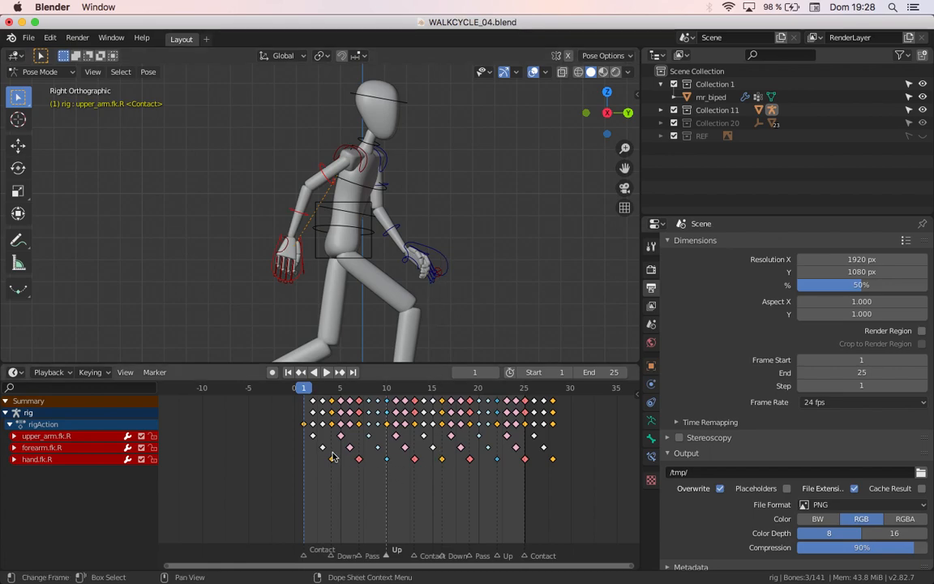
pyautogui.press('space')
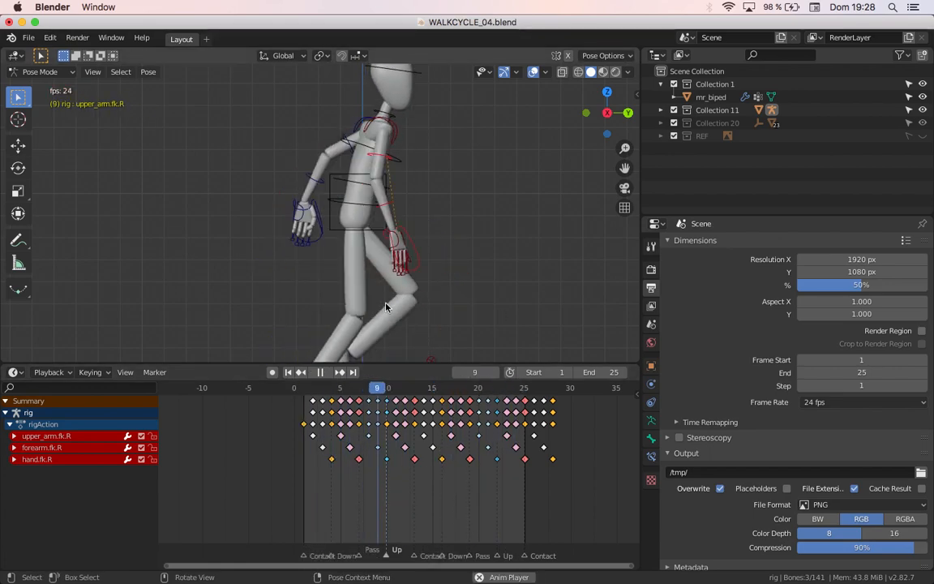
pyautogui.press('Escape')
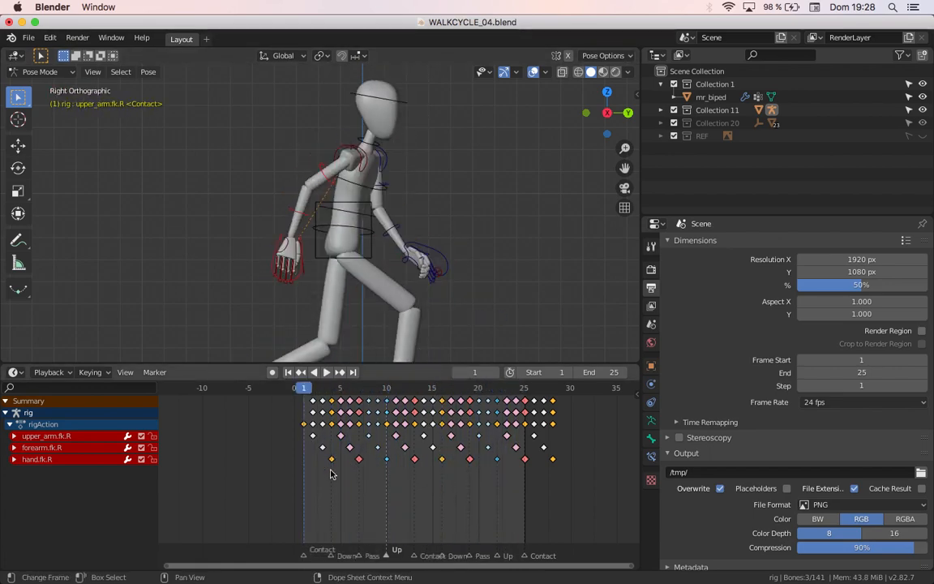
pyautogui.press('g')
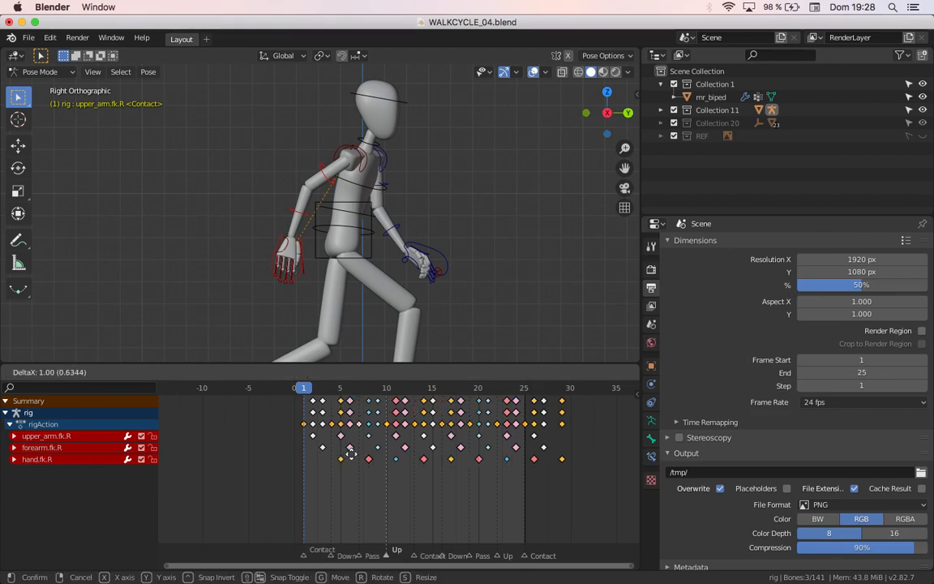
pyautogui.click(352, 458)
# - Move the right forearm and hand keys together one more frame later and play the arm motion
pyautogui.moveTo(588, 440); pyautogui.dragTo(302, 484)
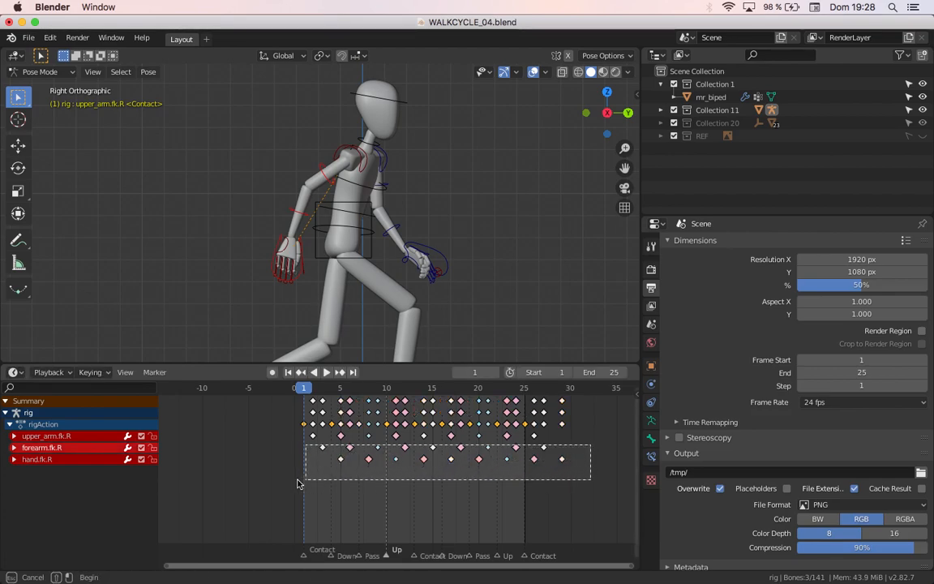
pyautogui.press('g')
pyautogui.click(384, 451)
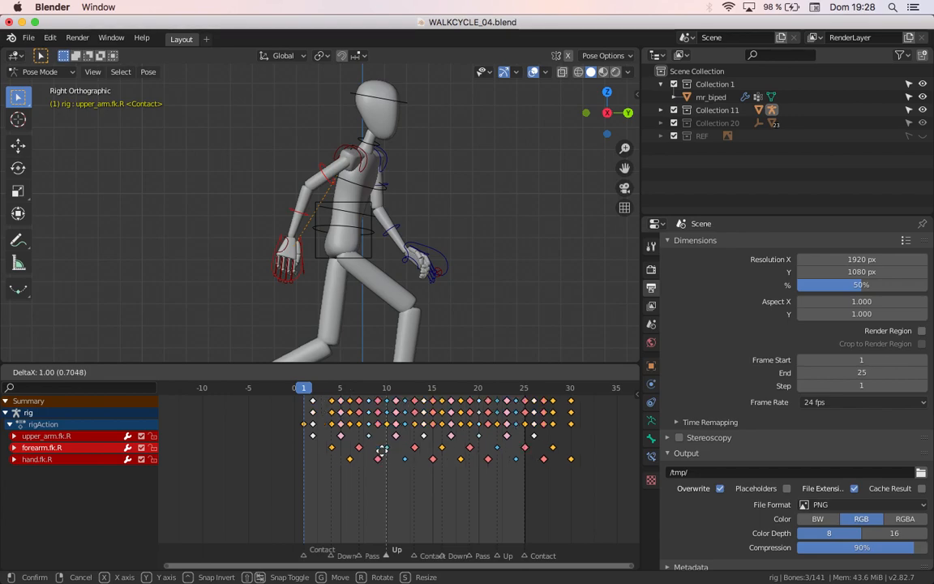
pyautogui.click(525, 488)
pyautogui.press('space')
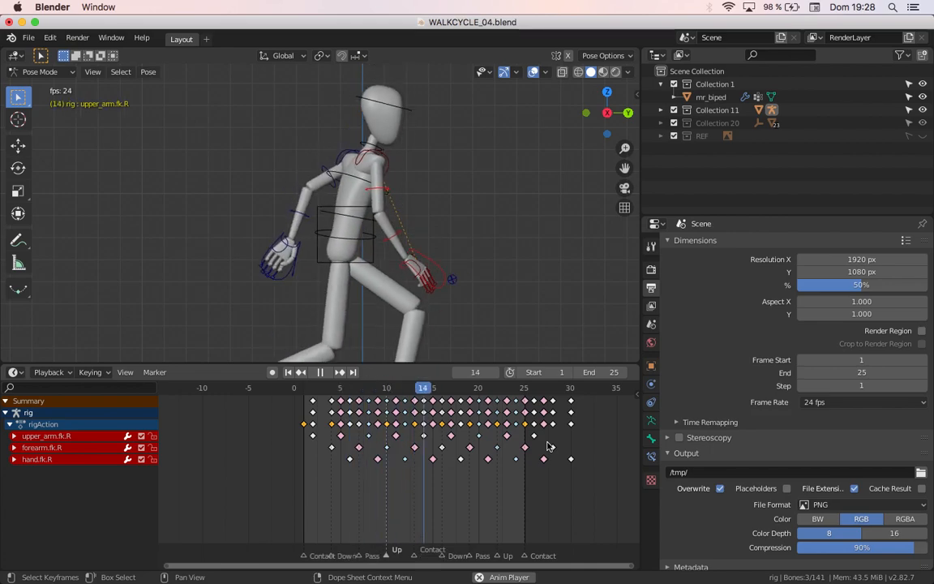
pyautogui.press('Escape')
# - Copy the right arm's keys from frame 25 onward to 24 frames earlier to fill the loop's start, and play the cycle
pyautogui.moveTo(599, 512); pyautogui.dragTo(524, 436)
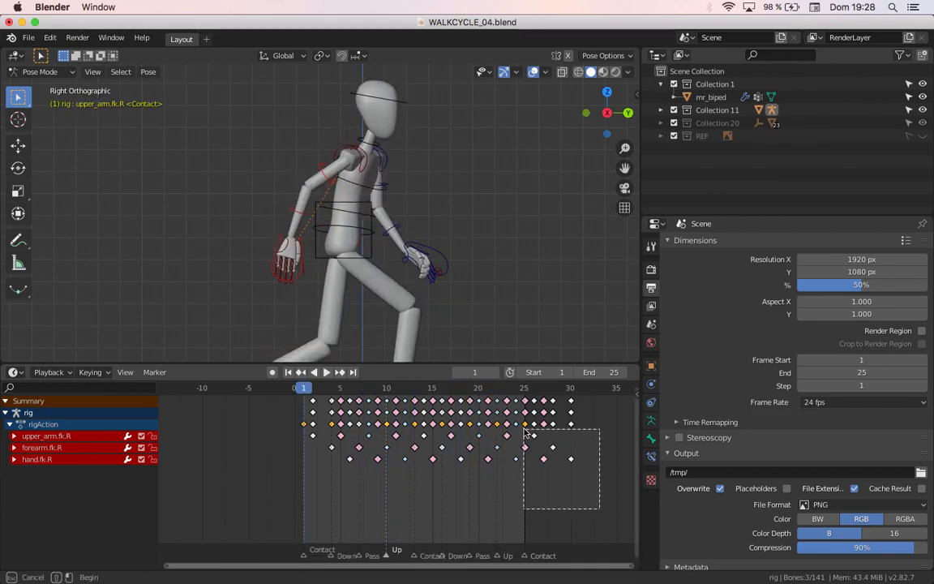
pyautogui.moveTo(524, 430); pyautogui.dragTo(525, 432)
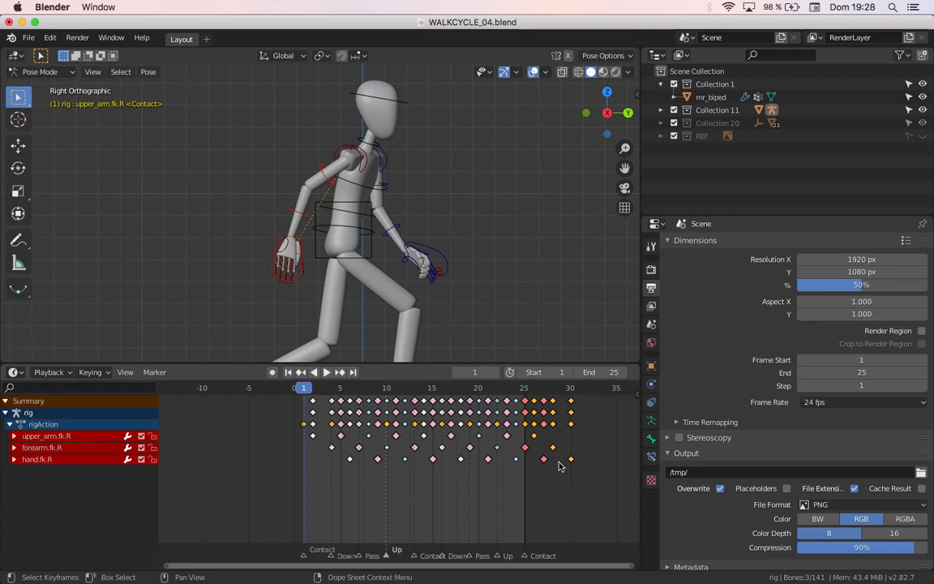
pyautogui.press('g')
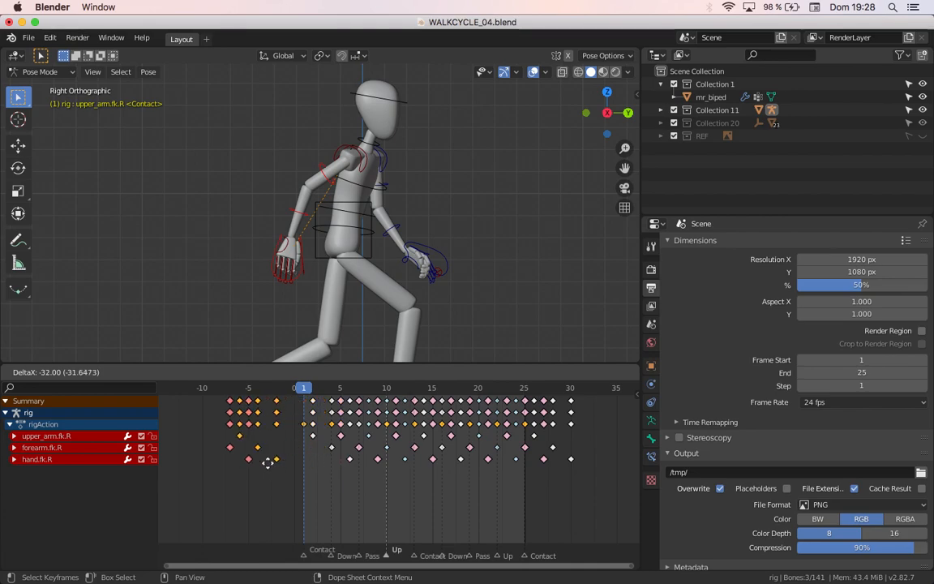
pyautogui.click(336, 472)
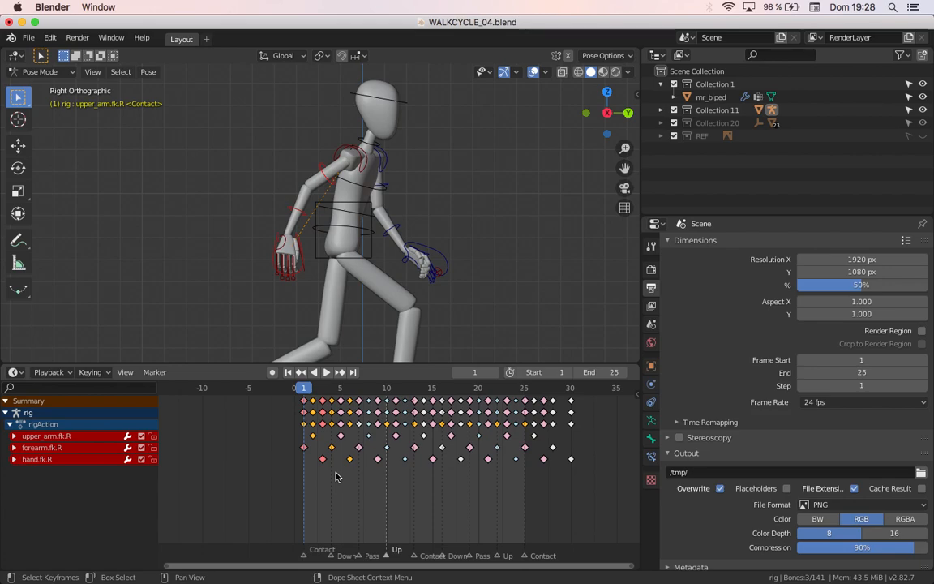
pyautogui.click(304, 447)
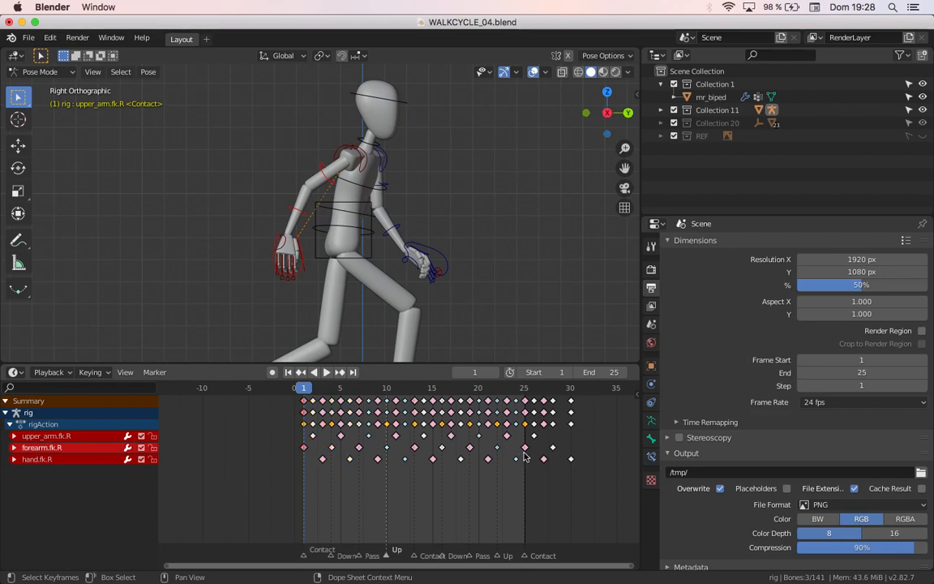
pyautogui.press('space')
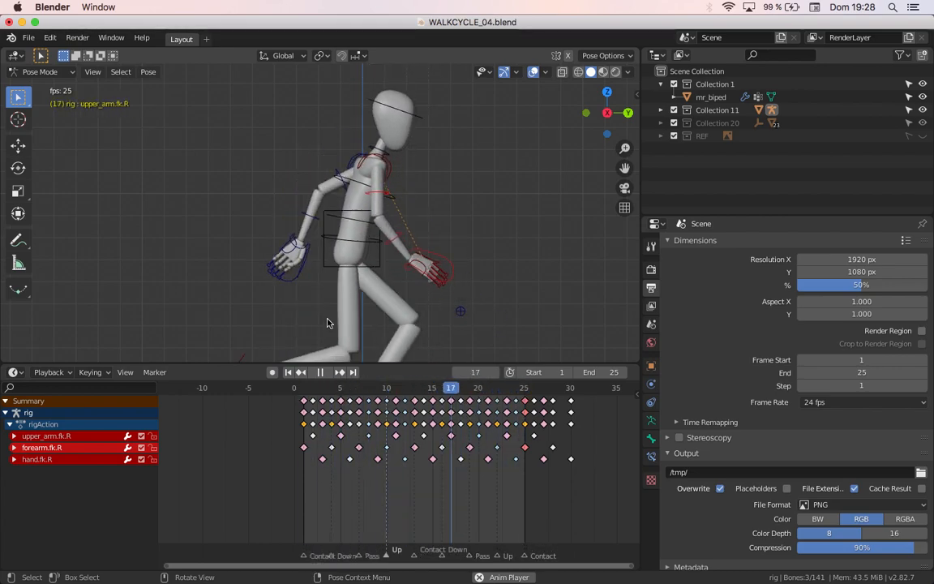
pyautogui.press('Escape')
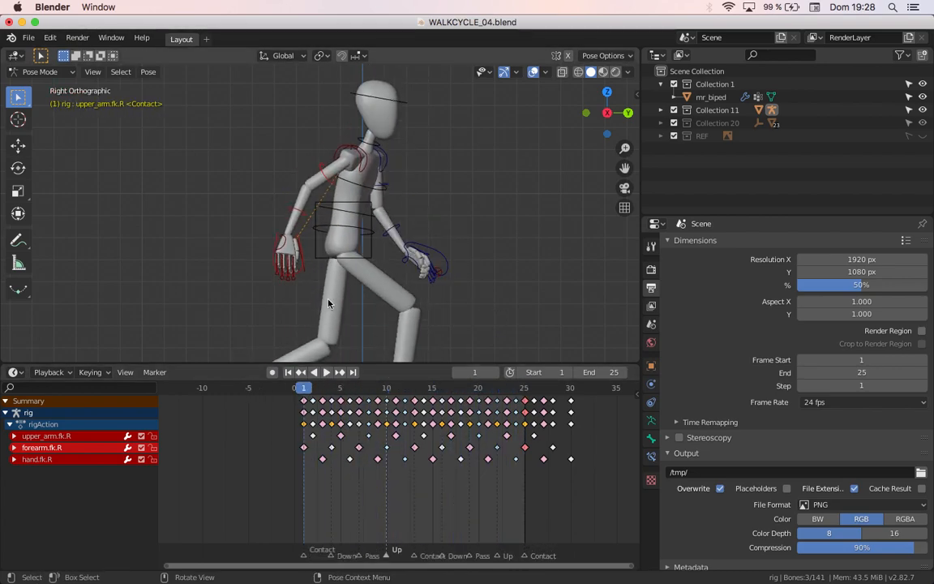
pyautogui.click(444, 259)
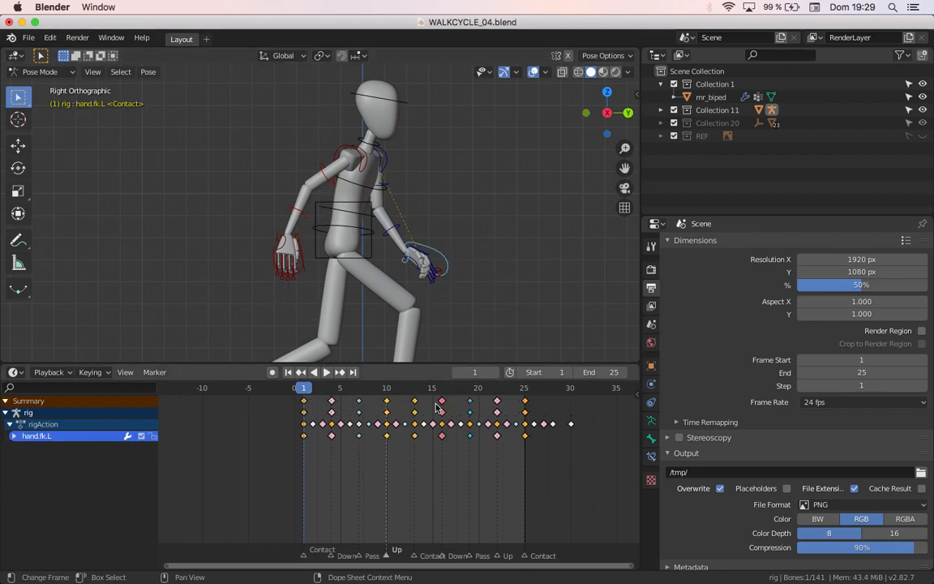
pyautogui.keyDown('shift'); pyautogui.click(395, 226); pyautogui.keyUp('shift')
pyautogui.keyDown('shift'); pyautogui.click(380, 187); pyautogui.keyUp('shift')
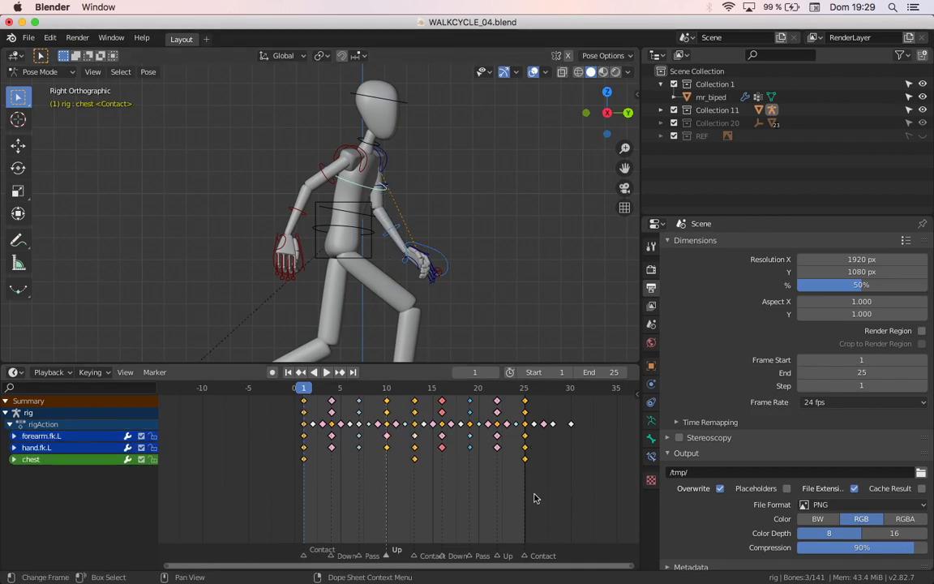
pyautogui.press('g')
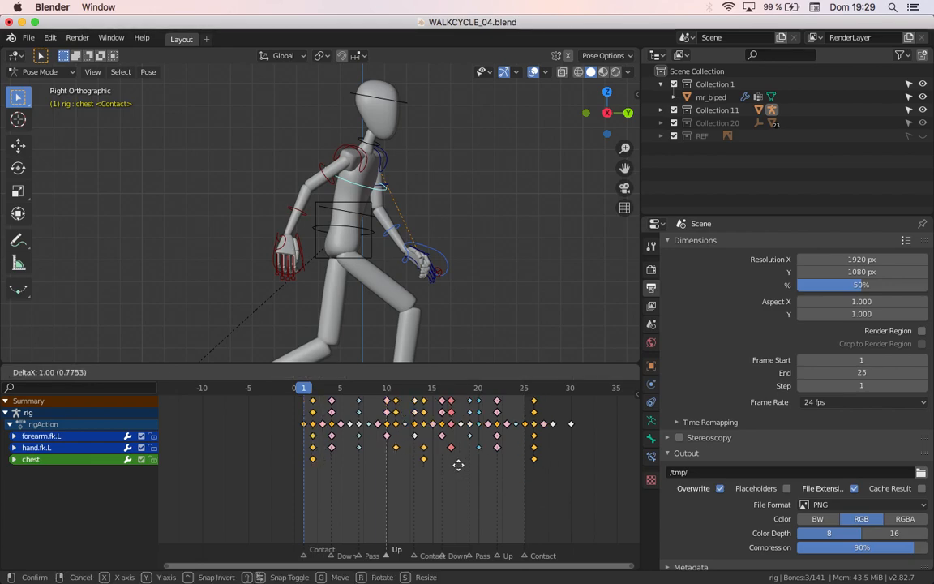
pyautogui.click(458, 465)
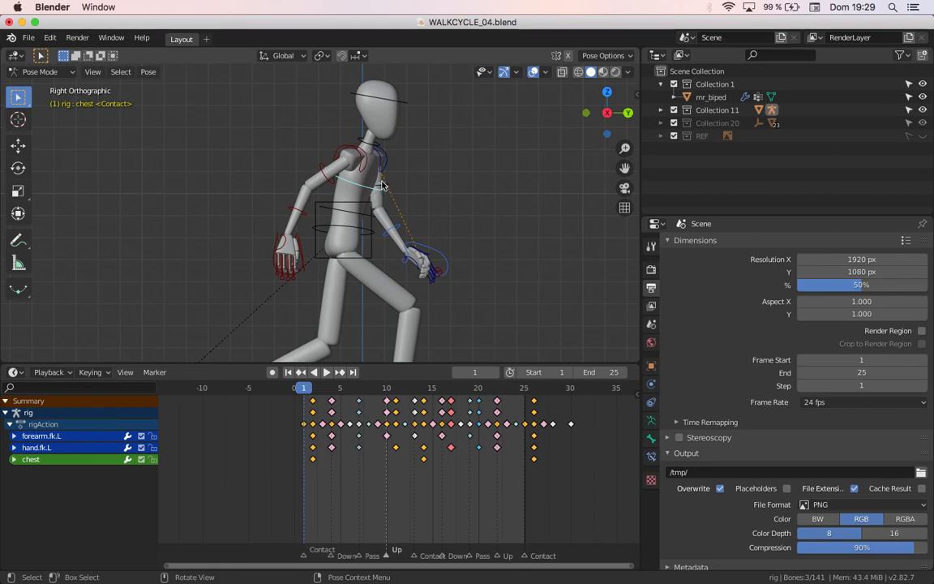
pyautogui.click(522, 497)
pyautogui.moveTo(556, 492); pyautogui.dragTo(311, 438)
pyautogui.press('g')
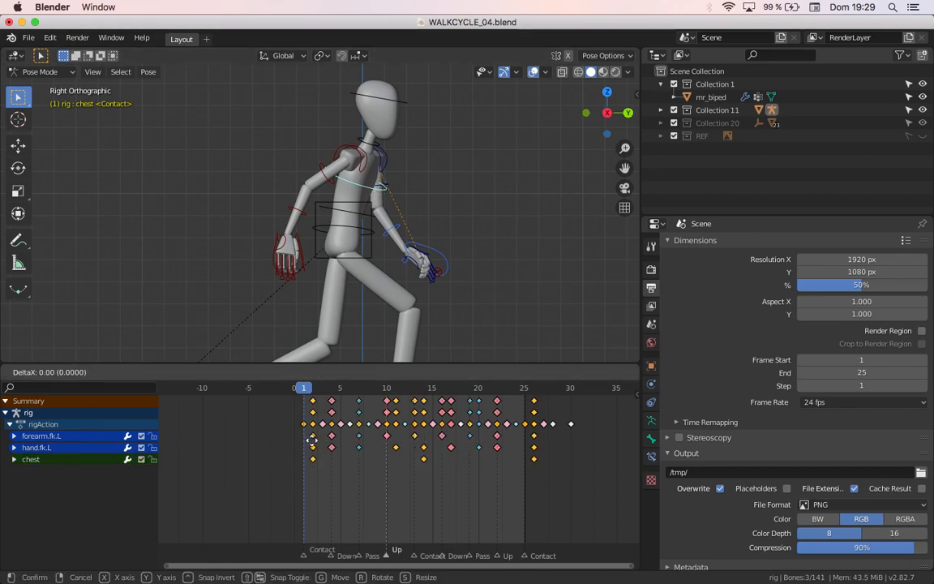
pyautogui.rightClick(318, 445)
pyautogui.click(458, 514)
pyautogui.moveTo(561, 508); pyautogui.dragTo(293, 446)
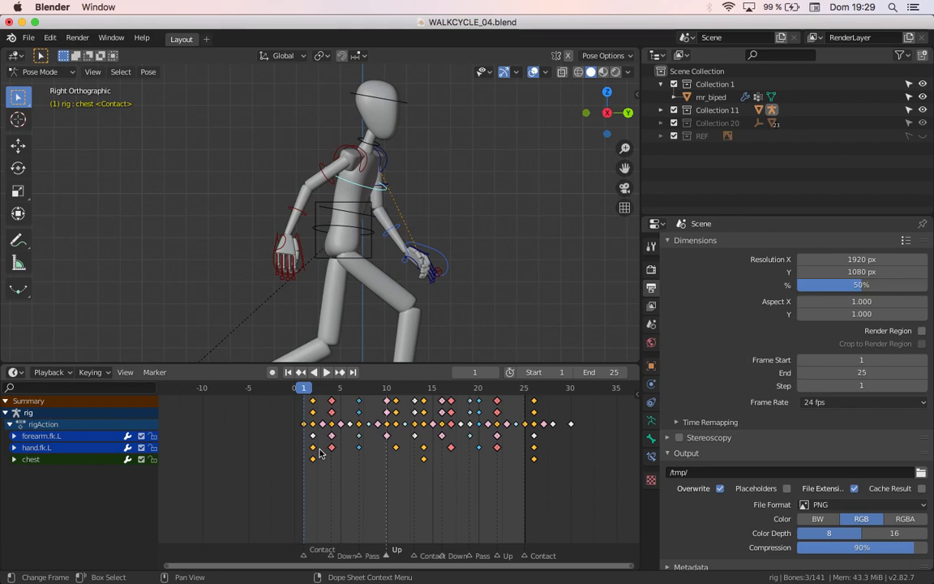
pyautogui.click(347, 454)
pyautogui.press('a')
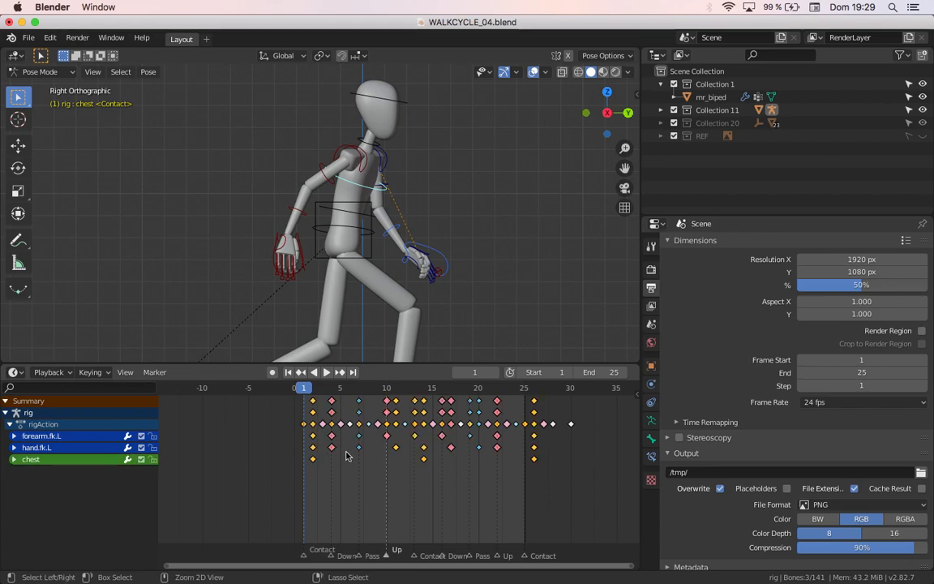
pyautogui.hotkey('ctrl', 'z')
pyautogui.hotkey('ctrl', 'z')
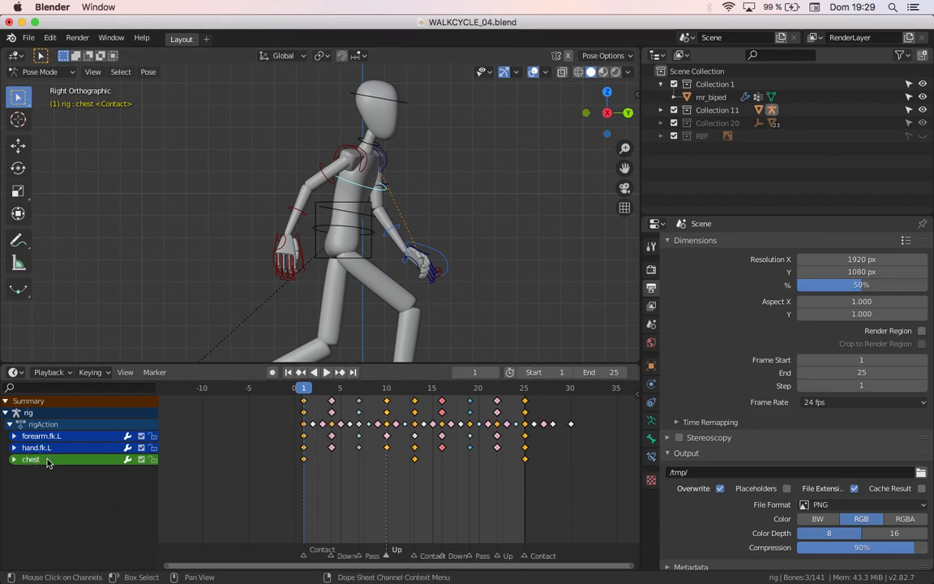
# - Select the left arm's upper arm, forearm and hand FK controls together
pyautogui.moveTo(474, 245); pyautogui.dragTo(376, 272, button='middle')
pyautogui.scroll(2, 432, 179)
pyautogui.click(454, 189)
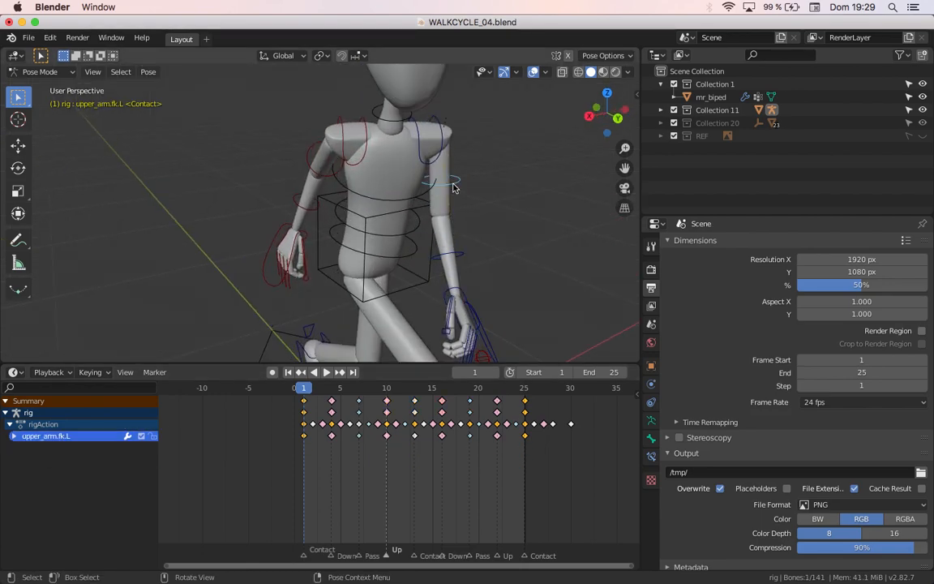
pyautogui.keyDown('shift'); pyautogui.click(462, 317); pyautogui.keyUp('shift')
pyautogui.moveTo(470, 319); pyautogui.dragTo(519, 269, button='middle')
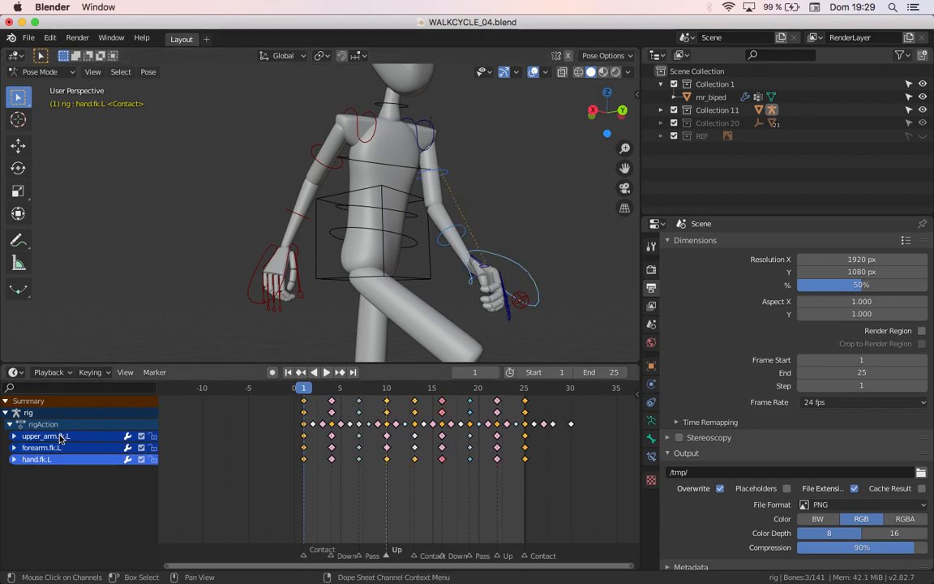
# - Offset the left arm's keys progressively: upper arm one frame later, forearm three frames later and hand five frames later
pyautogui.moveTo(559, 478); pyautogui.dragTo(276, 427)
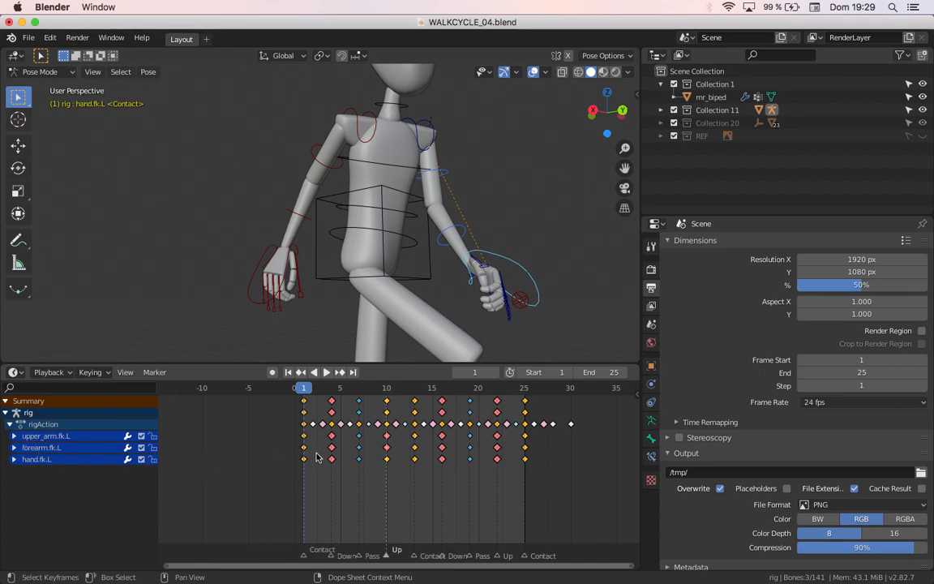
pyautogui.moveTo(304, 446); pyautogui.dragTo(314, 452)
pyautogui.moveTo(593, 504); pyautogui.dragTo(250, 446)
pyautogui.moveTo(339, 463); pyautogui.dragTo(304, 456)
pyautogui.press('g')
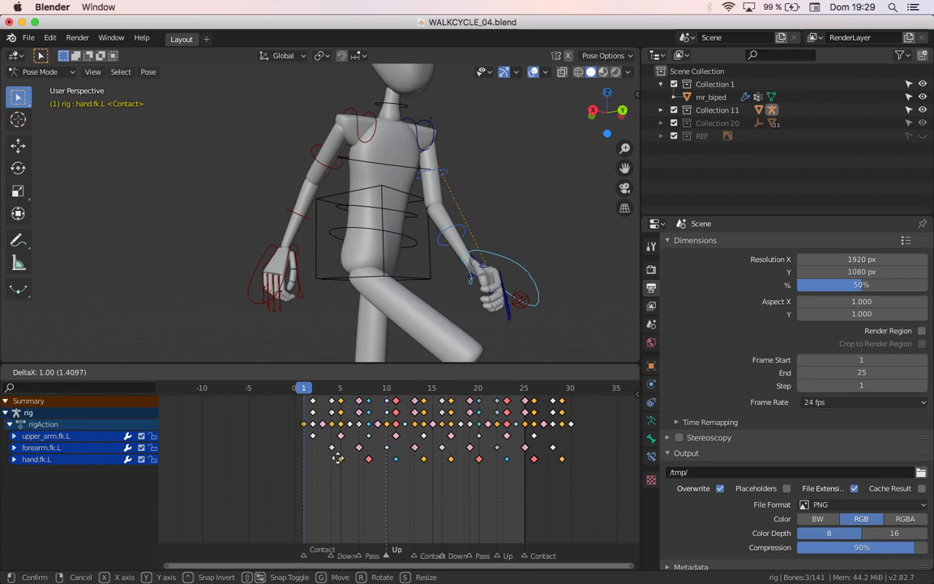
pyautogui.click(344, 460)
# - Copy the left arm's keys from frame 25 onward to 24 frames earlier to fill the loop's start
pyautogui.scroll(-2, 549, 496)
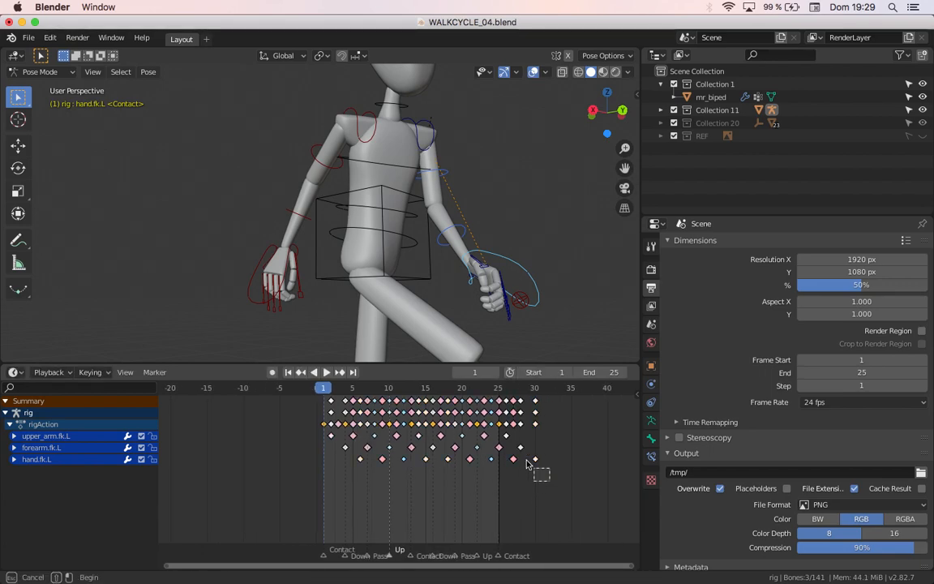
pyautogui.press('g')
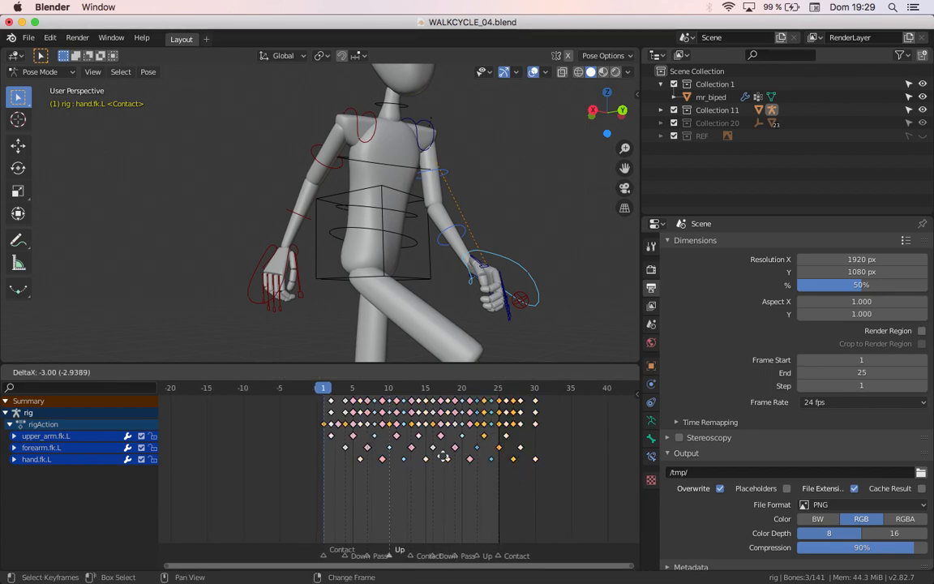
pyautogui.press('Escape')
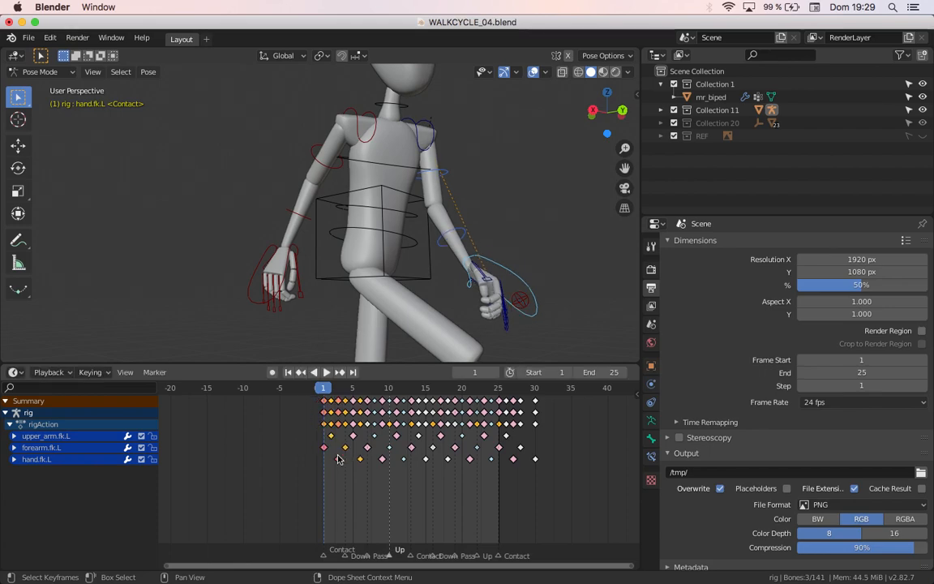
# - Play the walk cycle with all controls deselected and examine both arms' overlapping motion from several angles
pyautogui.press('space')
pyautogui.moveTo(392, 343); pyautogui.dragTo(406, 348, button='middle')
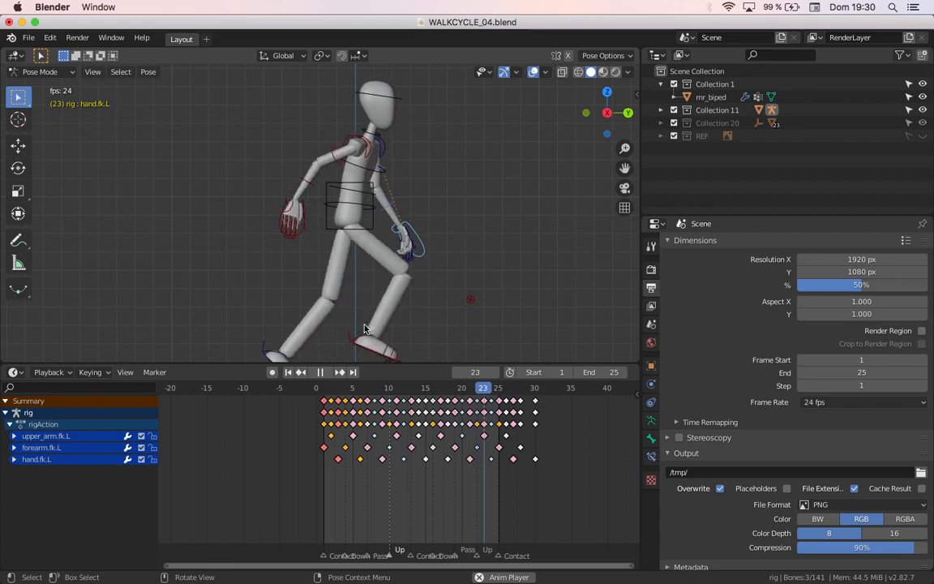
pyautogui.moveTo(364, 328); pyautogui.dragTo(422, 289, button='middle')
pyautogui.scroll(-3, 279, 273)
pyautogui.hotkey('alt', 'a')
pyautogui.scroll(3, 377, 307)
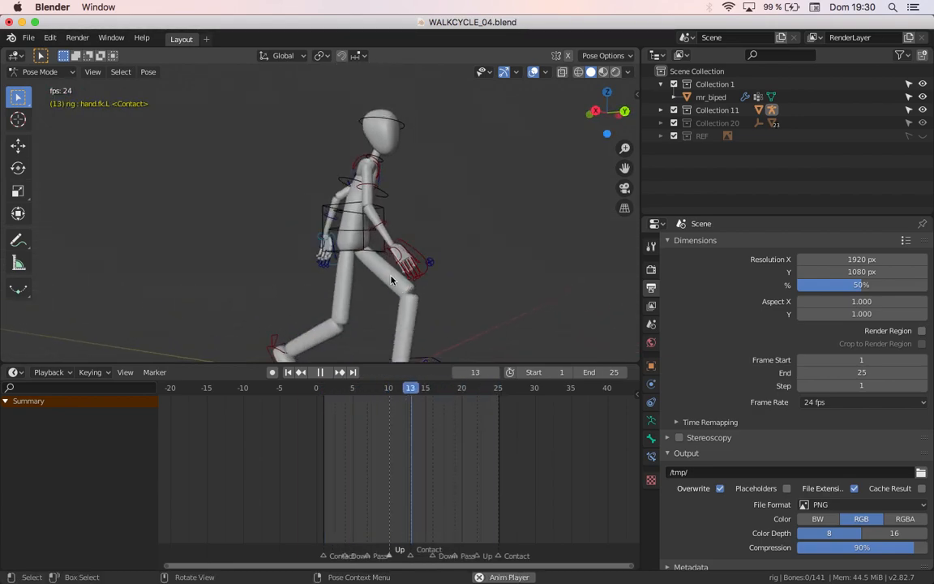
pyautogui.moveTo(294, 298); pyautogui.dragTo(312, 314, button='middle')
pyautogui.moveTo(317, 265); pyautogui.dragTo(332, 276, button='middle')
pyautogui.press('Escape')
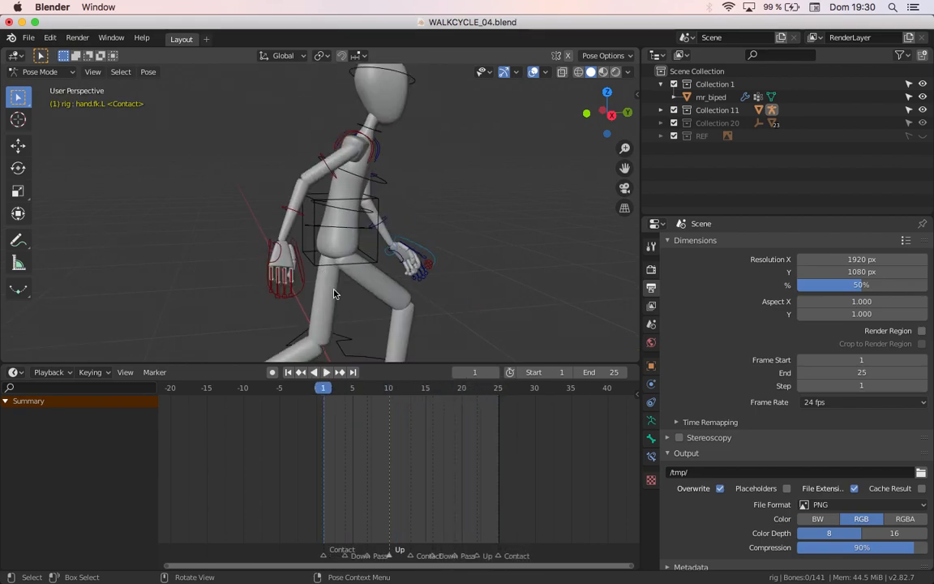
# - Select the left hand's FK control and play through the cycle to examine the hand's motion against its keys
pyautogui.click(407, 244)
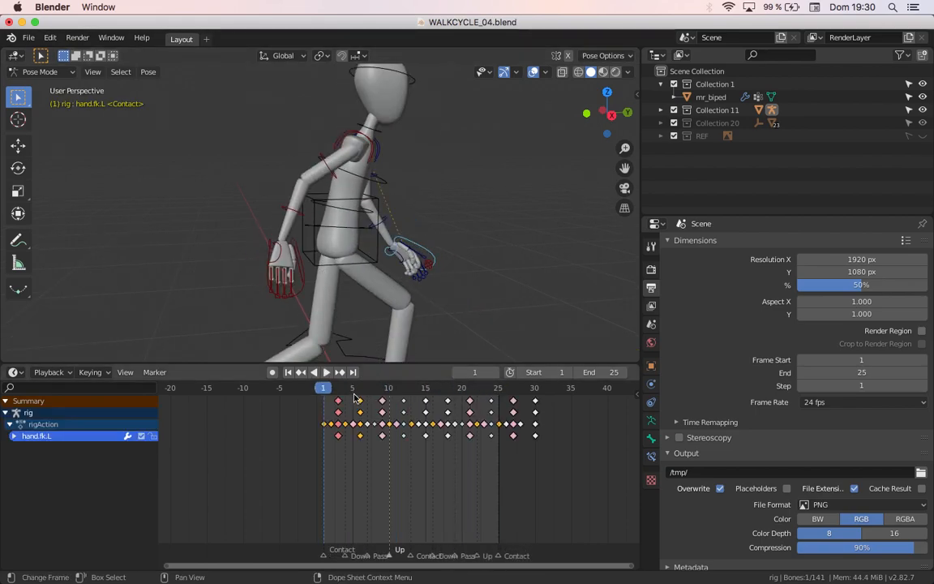
pyautogui.press('space')
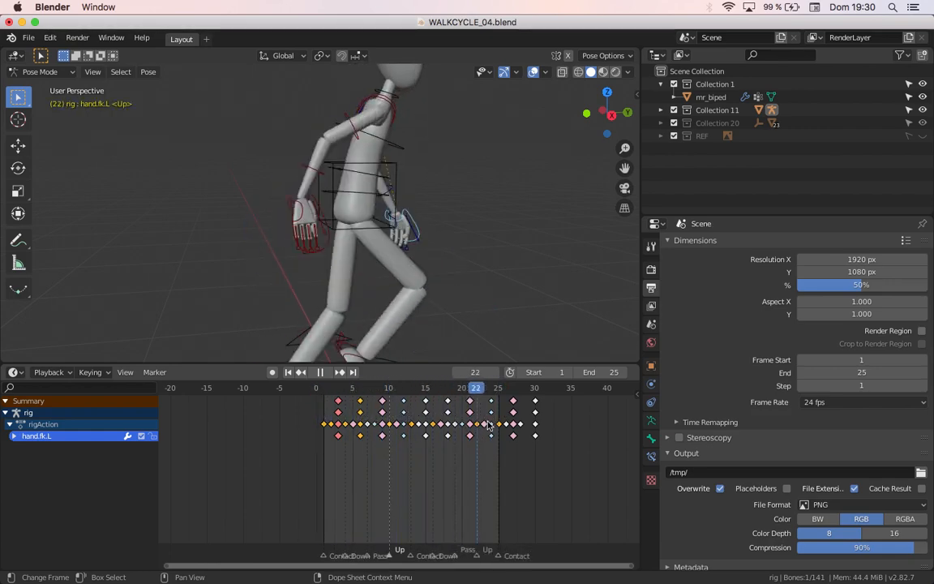
pyautogui.press('Escape')
pyautogui.moveTo(362, 341); pyautogui.dragTo(432, 246, button='middle')
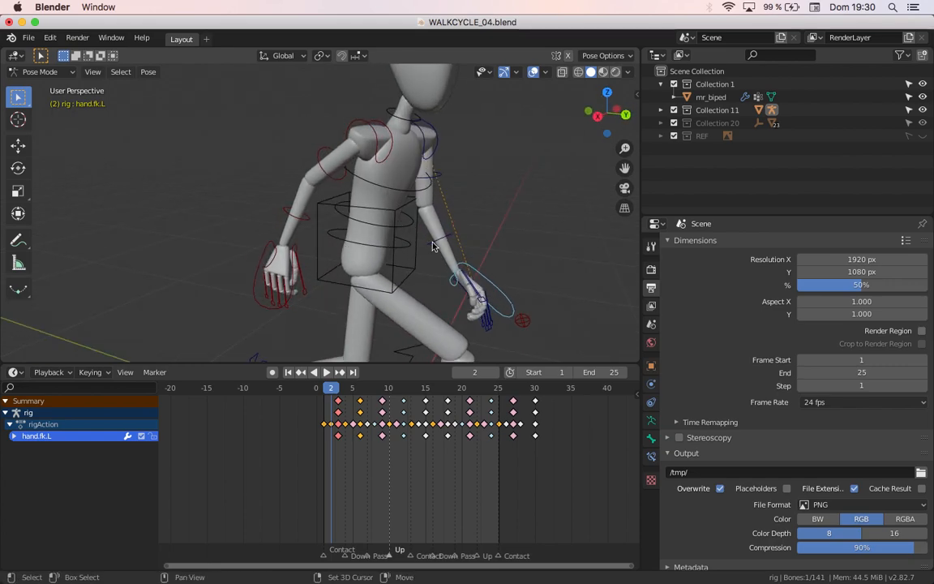
# - With the left arm's FK controls selected, shift the forearm keys one frame earlier and the hand keys two frames earlier
pyautogui.keyDown('shift'); pyautogui.click(435, 172); pyautogui.keyUp('shift')
pyautogui.scroll(1, 489, 452)
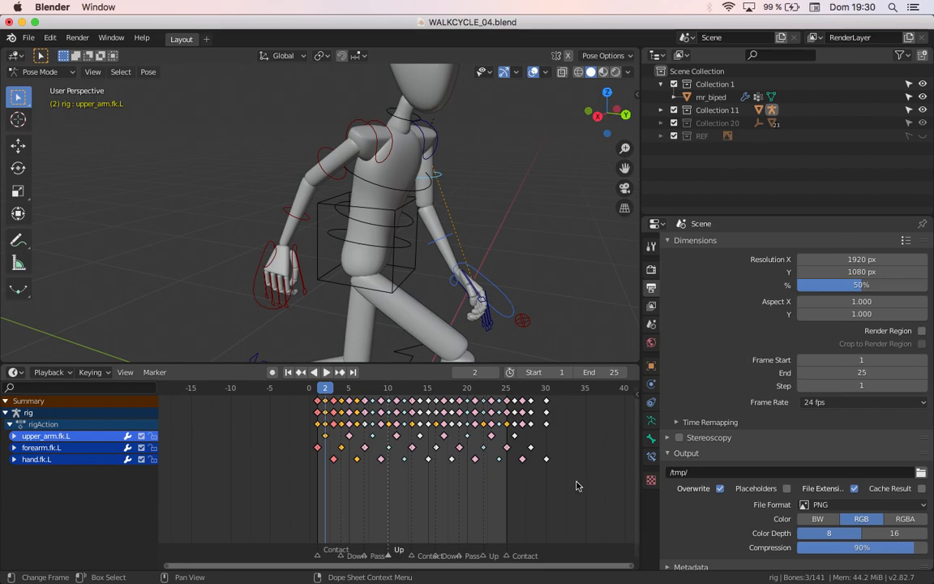
pyautogui.moveTo(301, 447); pyautogui.dragTo(302, 446)
pyautogui.press('g')
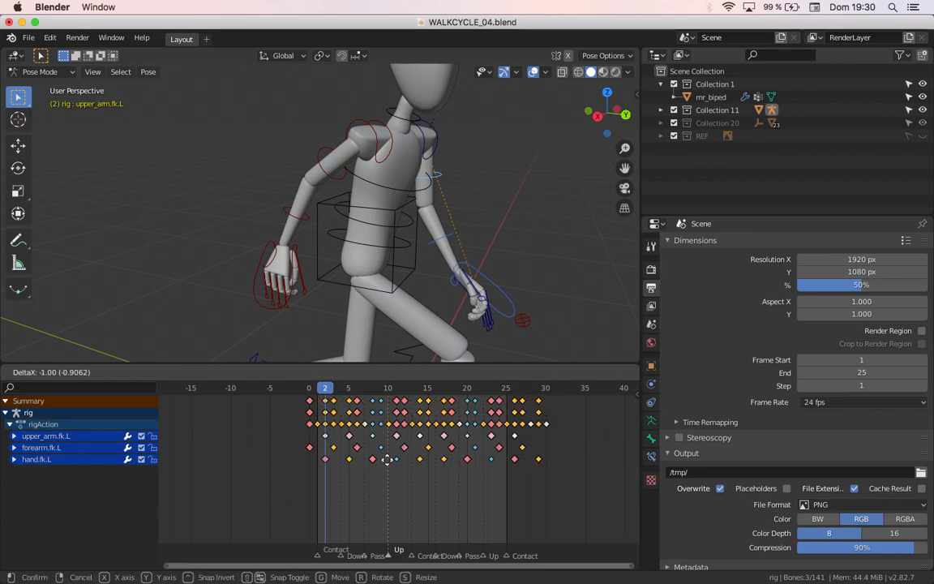
pyautogui.click(459, 491)
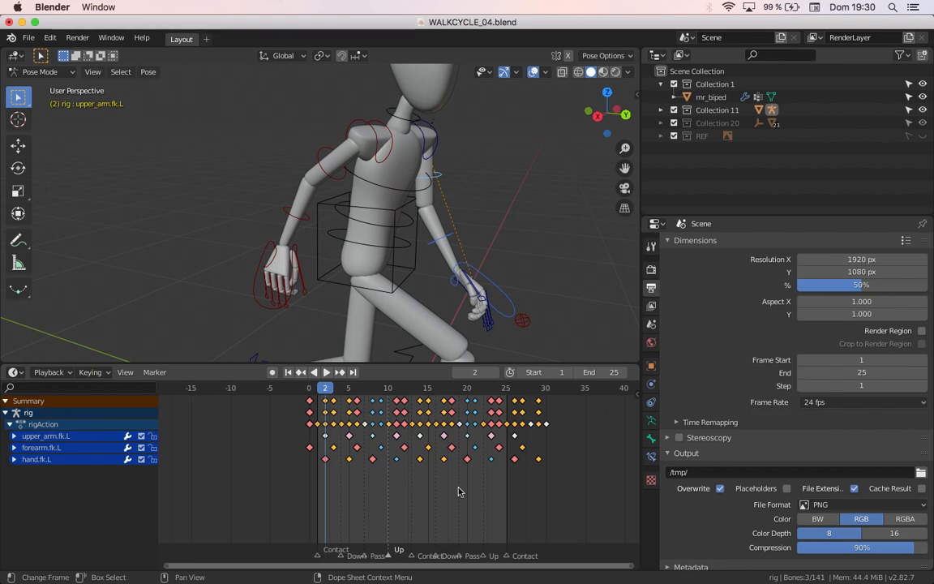
pyautogui.moveTo(304, 458); pyautogui.dragTo(304, 456)
pyautogui.press('g')
pyautogui.click(298, 458)
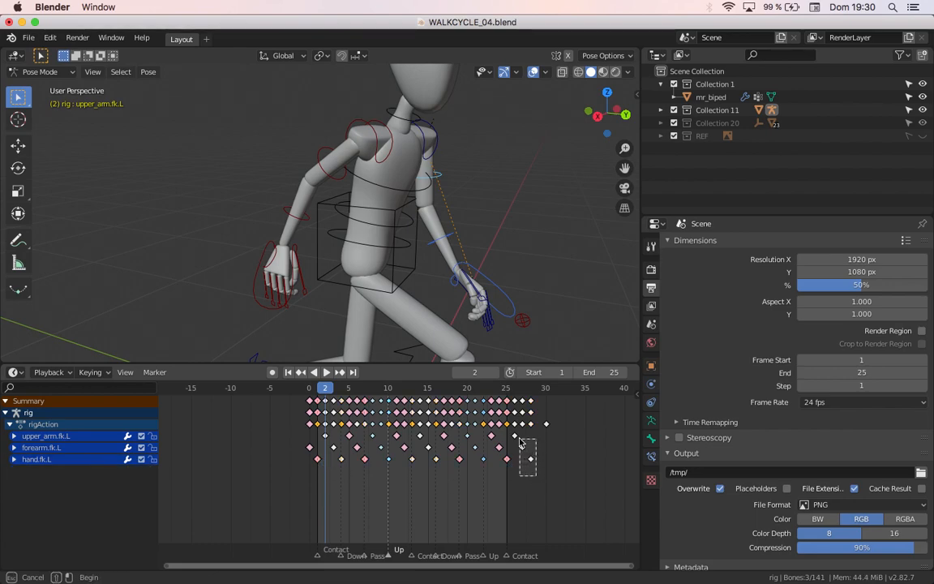
# - Delete the left arm's keys beyond frame 25 and the forearm key at frame 0, and check the motion in playback
pyautogui.press('x')
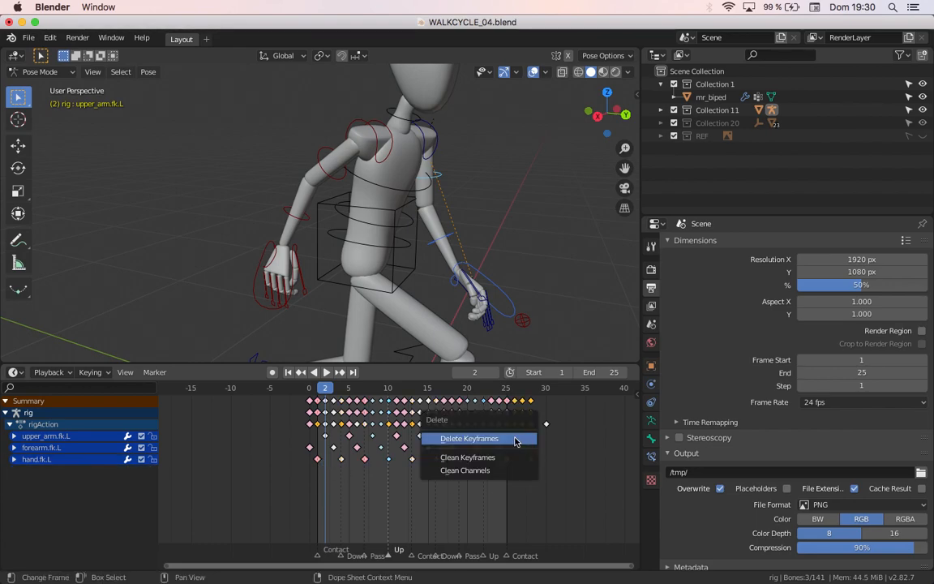
pyautogui.click(516, 442)
pyautogui.press('x')
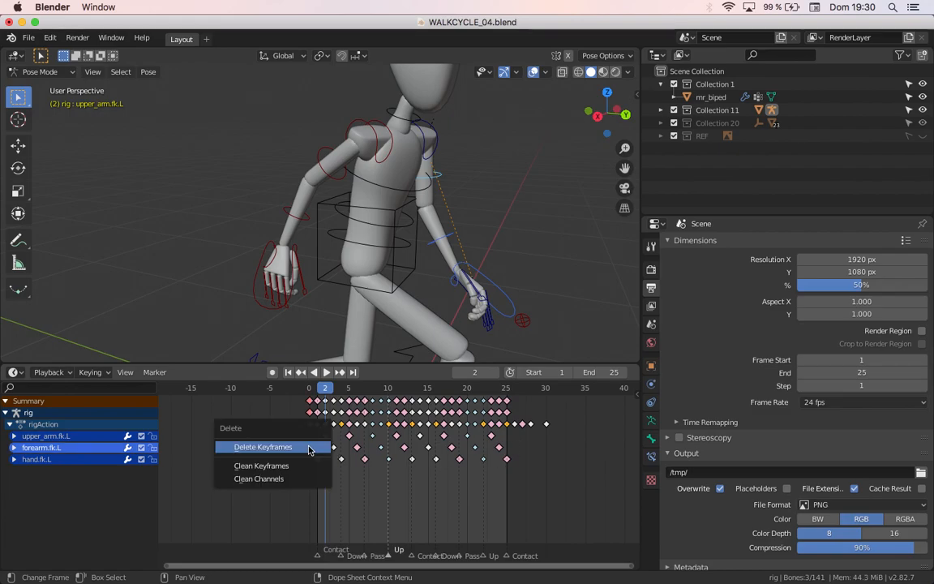
pyautogui.click(311, 447)
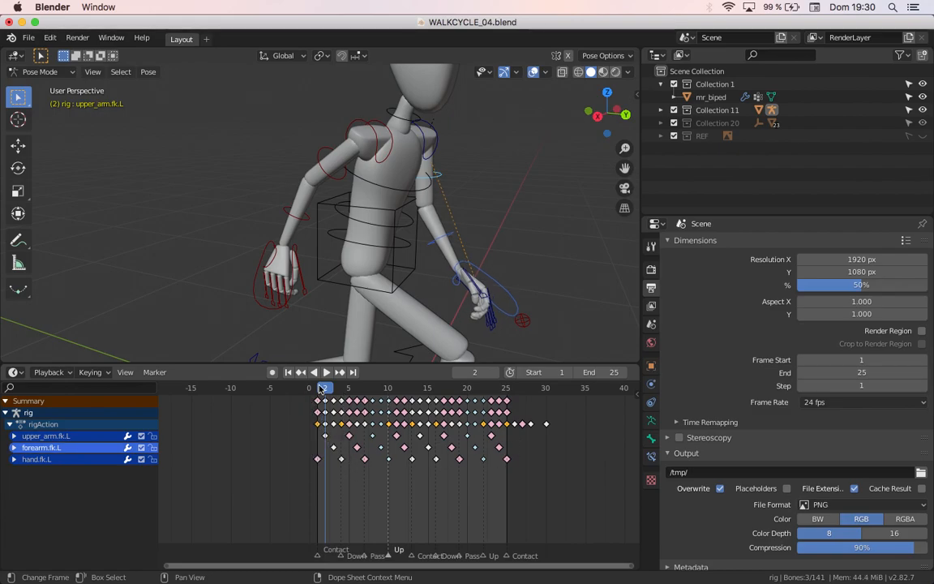
pyautogui.press('space')
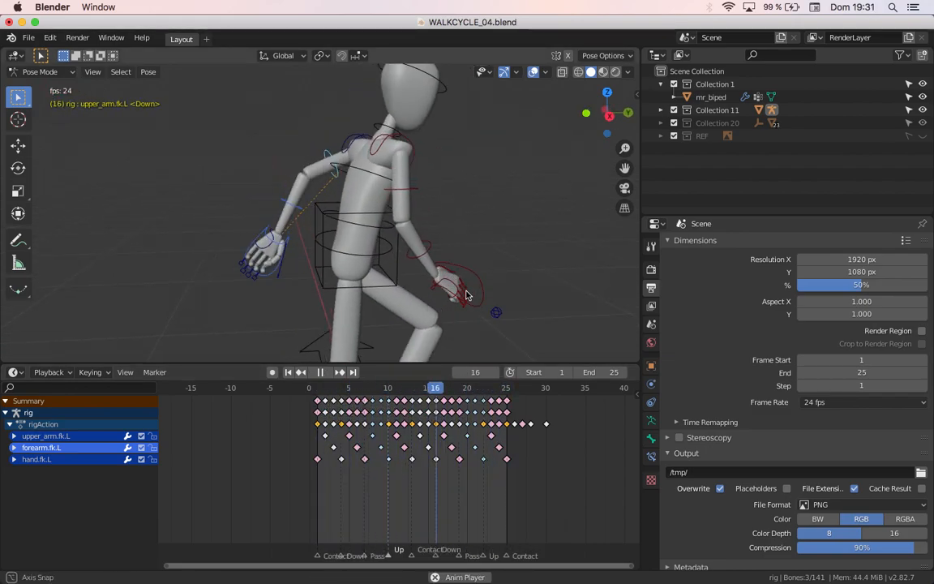
pyautogui.moveTo(360, 396); pyautogui.dragTo(404, 401)
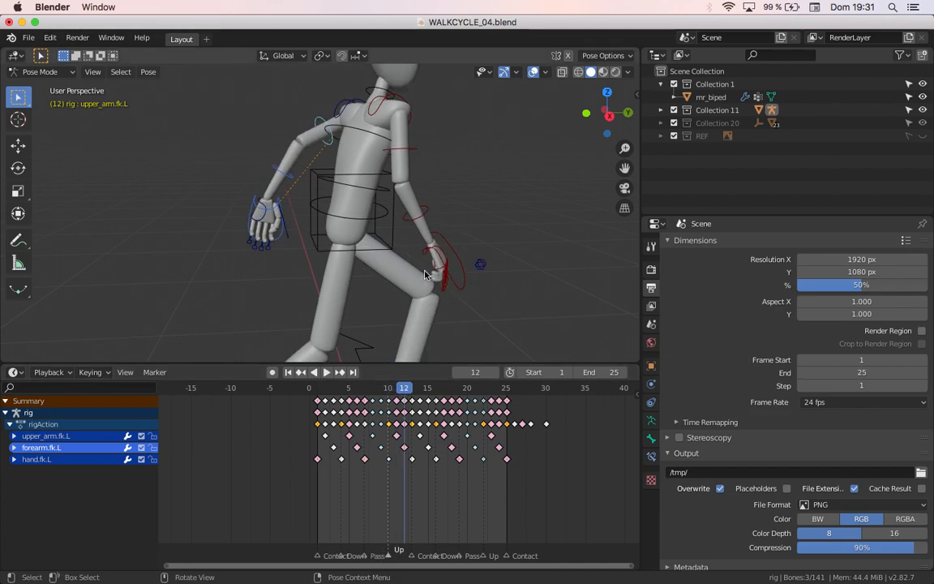
# - With the right arm's FK controls selected, shift the forearm keys one frame earlier and the hand keys two frames earlier
pyautogui.click(444, 263)
pyautogui.moveTo(376, 253); pyautogui.dragTo(434, 237, button='middle')
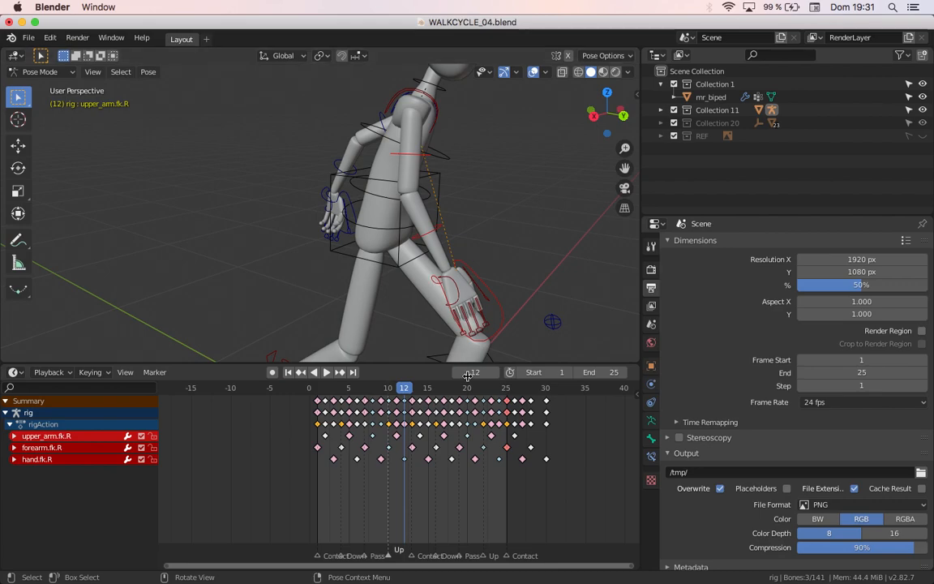
pyautogui.moveTo(558, 491); pyautogui.dragTo(299, 443)
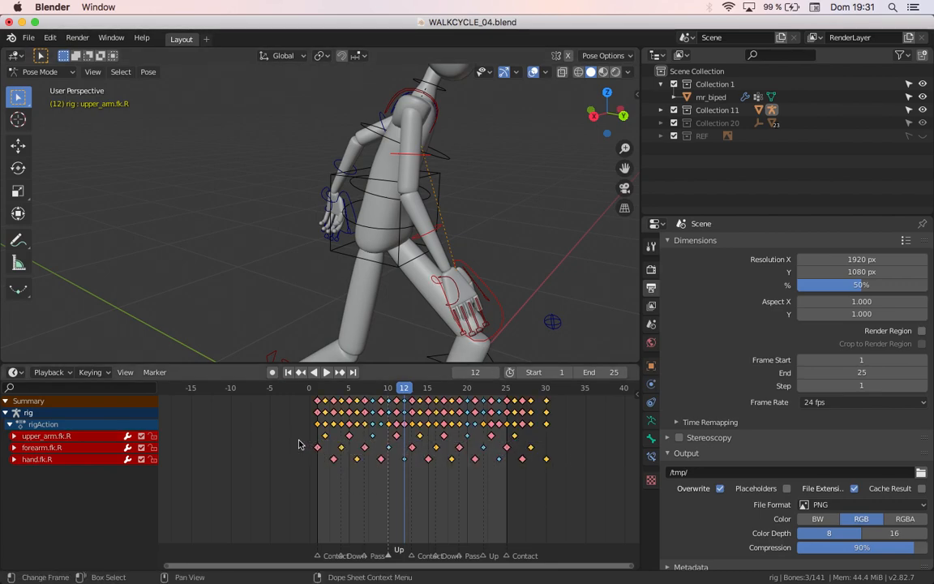
pyautogui.moveTo(576, 500); pyautogui.dragTo(286, 446)
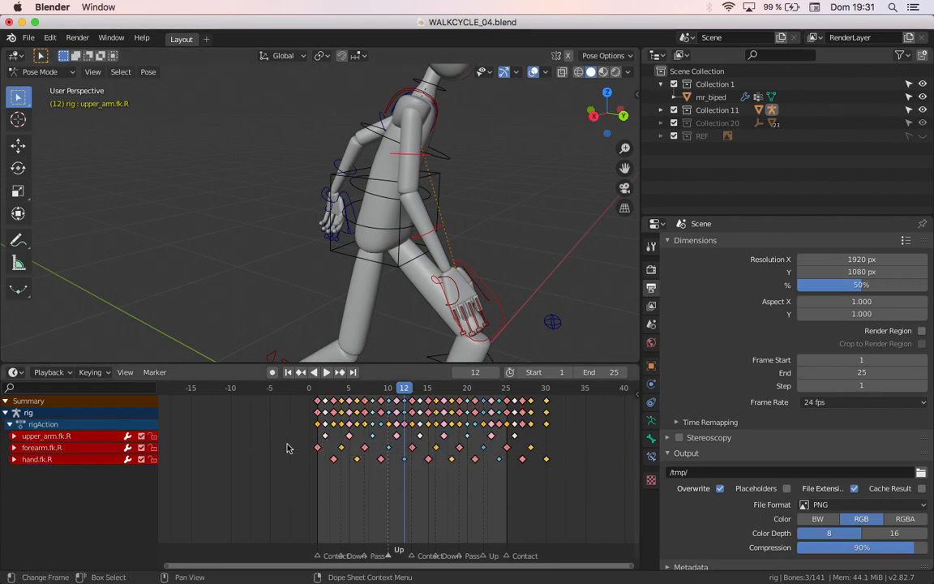
pyautogui.press('g')
pyautogui.click(277, 442)
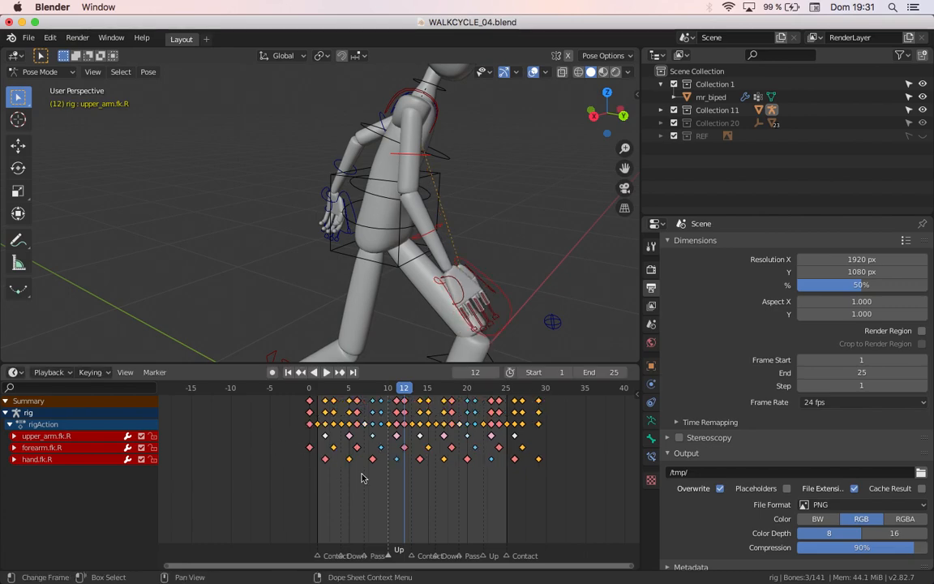
pyautogui.moveTo(305, 458); pyautogui.dragTo(306, 459)
pyautogui.press('g')
pyautogui.click(309, 464)
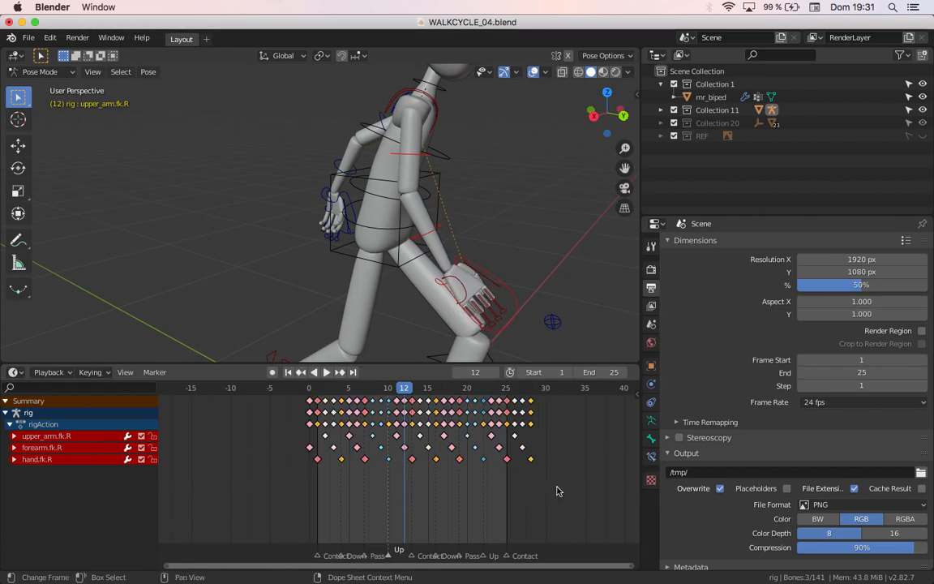
# - Delete the right arm's keys beyond frame 25 and its forearm key at frame 0
pyautogui.press('x')
pyautogui.click(513, 434)
pyautogui.press('x')
pyautogui.click(308, 451)
pyautogui.press('super+space')
pyautogui.press('Escape')
# - Play and scrub through the walk cycle, and examine the pose at frame 0 in the right orthographic view
pyautogui.press('space')
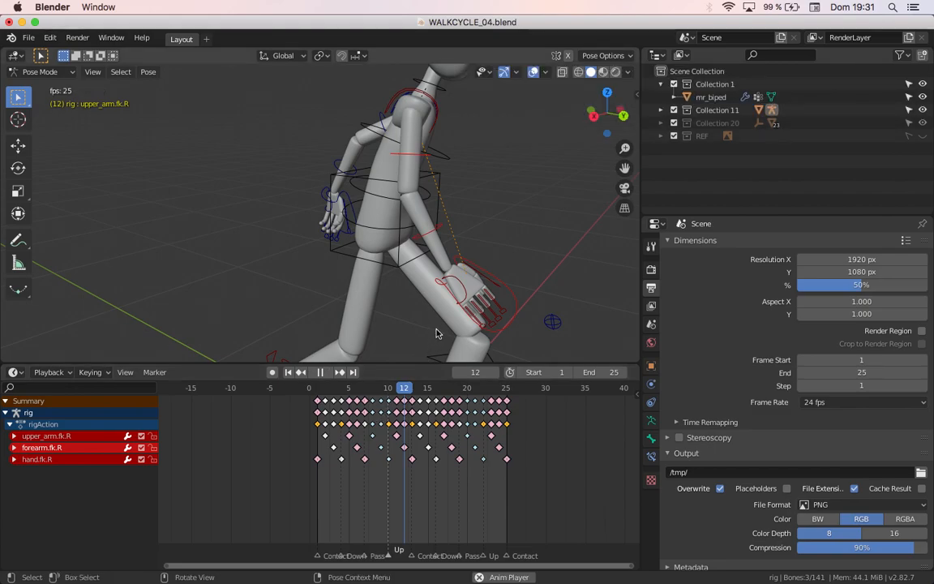
pyautogui.moveTo(407, 564); pyautogui.dragTo(472, 557, button='middle')
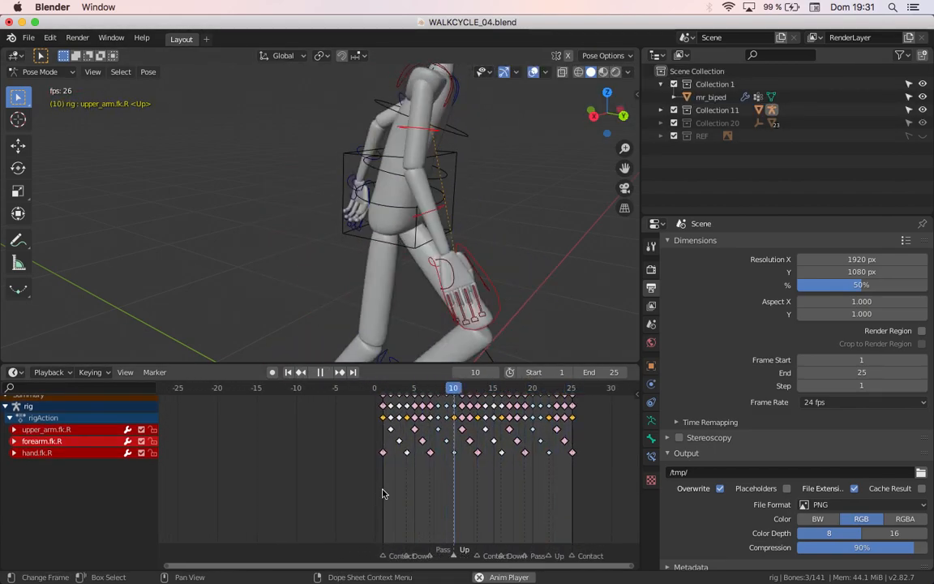
pyautogui.scroll(-2, 345, 443)
pyautogui.scroll(-4, 313, 266)
pyautogui.scroll(4, 349, 274)
pyautogui.press('space')
pyautogui.moveTo(438, 392); pyautogui.dragTo(488, 393)
pyautogui.press('Escape')
pyautogui.press('KP_3')
pyautogui.scroll(5, 356, 280)
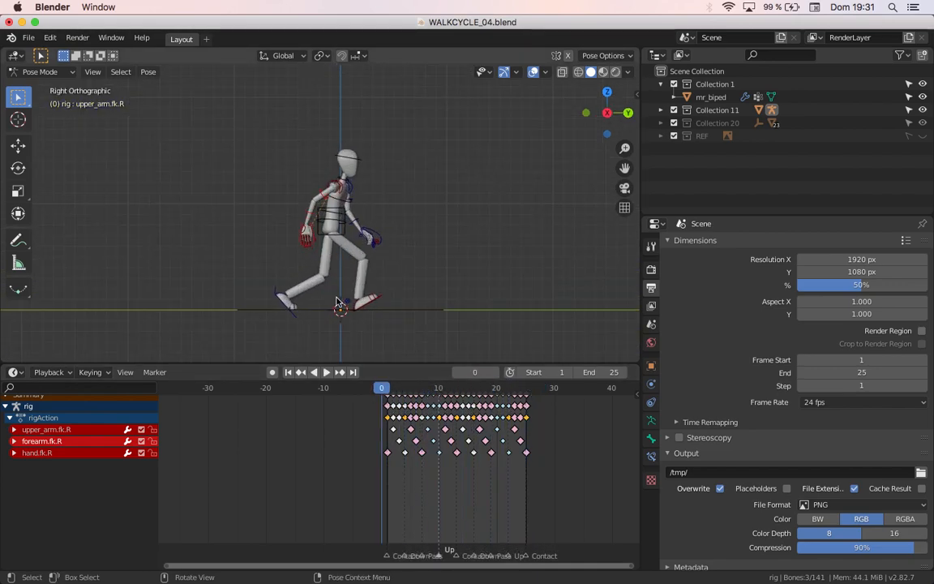
pyautogui.scroll(3, 395, 312)
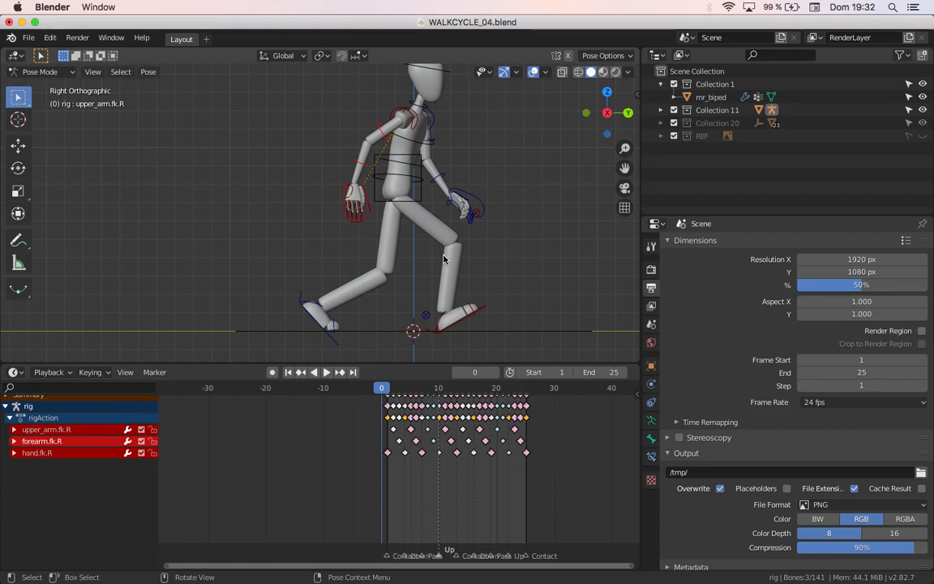
pyautogui.keyDown('shift'); pyautogui.moveTo(455, 230); pyautogui.dragTo(427, 307, button='middle'); pyautogui.keyUp('shift')
pyautogui.scroll(-6, 306, 253)
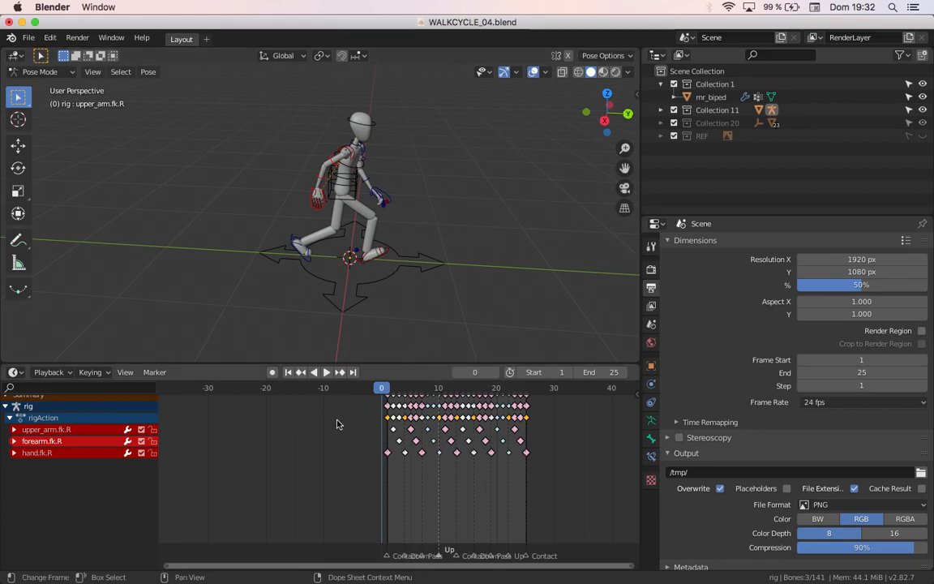
# - Play the walk cycle in a maximized 3D viewport and examine the arm motion from the front
pyautogui.moveTo(332, 329); pyautogui.dragTo(315, 253, button='middle')
pyautogui.press('space')
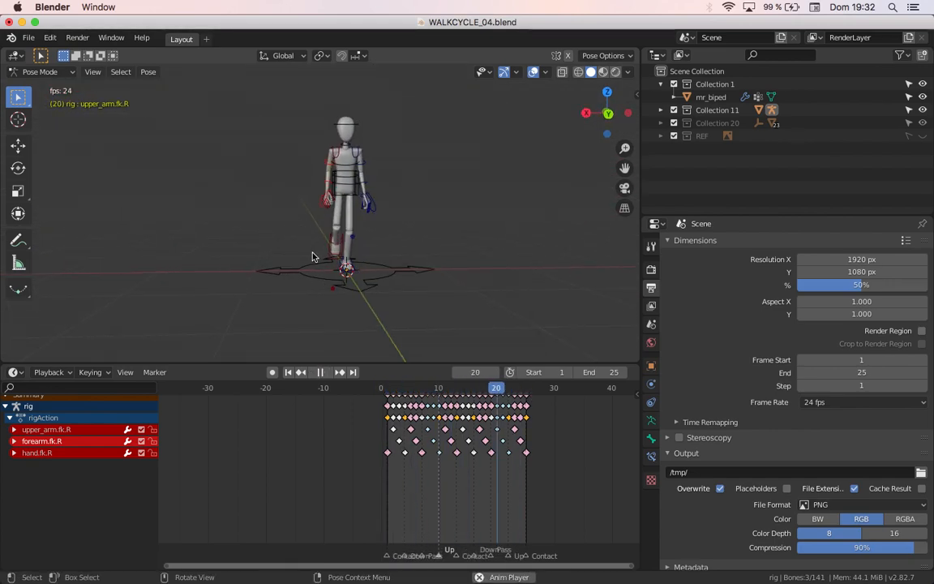
pyautogui.hotkey('ctrl', 'space')
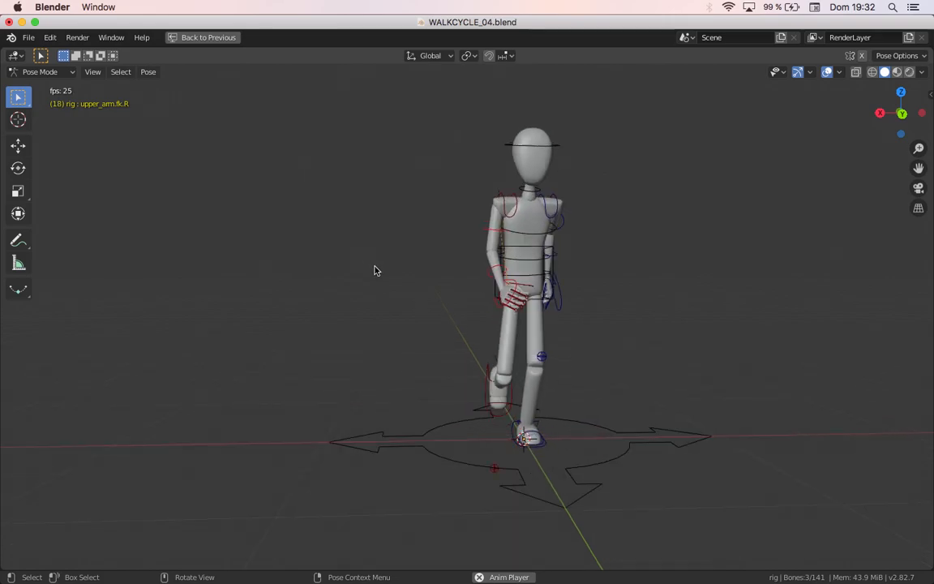
pyautogui.moveTo(423, 291); pyautogui.dragTo(466, 307, button='middle')
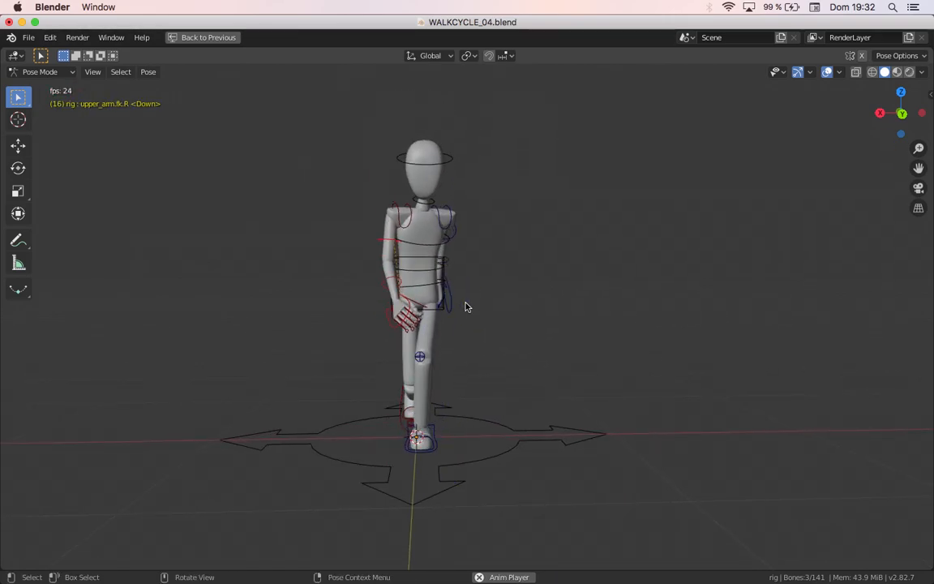